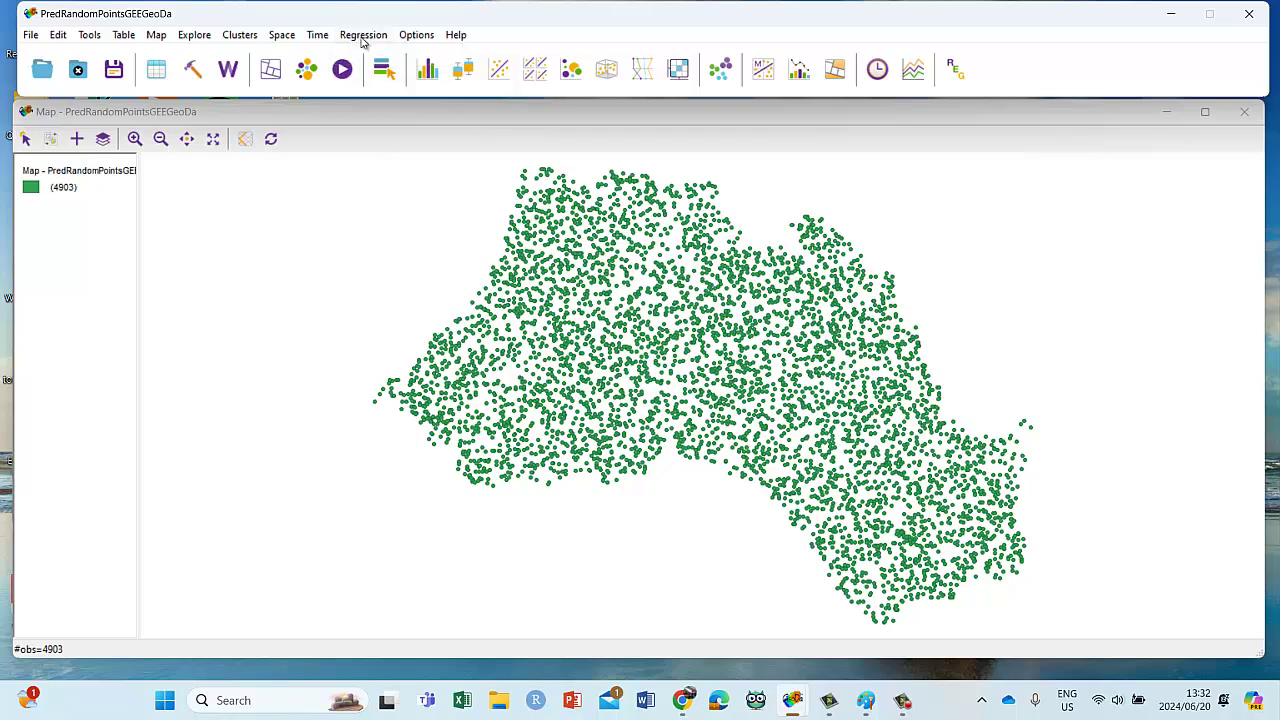
- Start a new regression and assign NDVIrp as the dependent variable
left_click(384, 68)
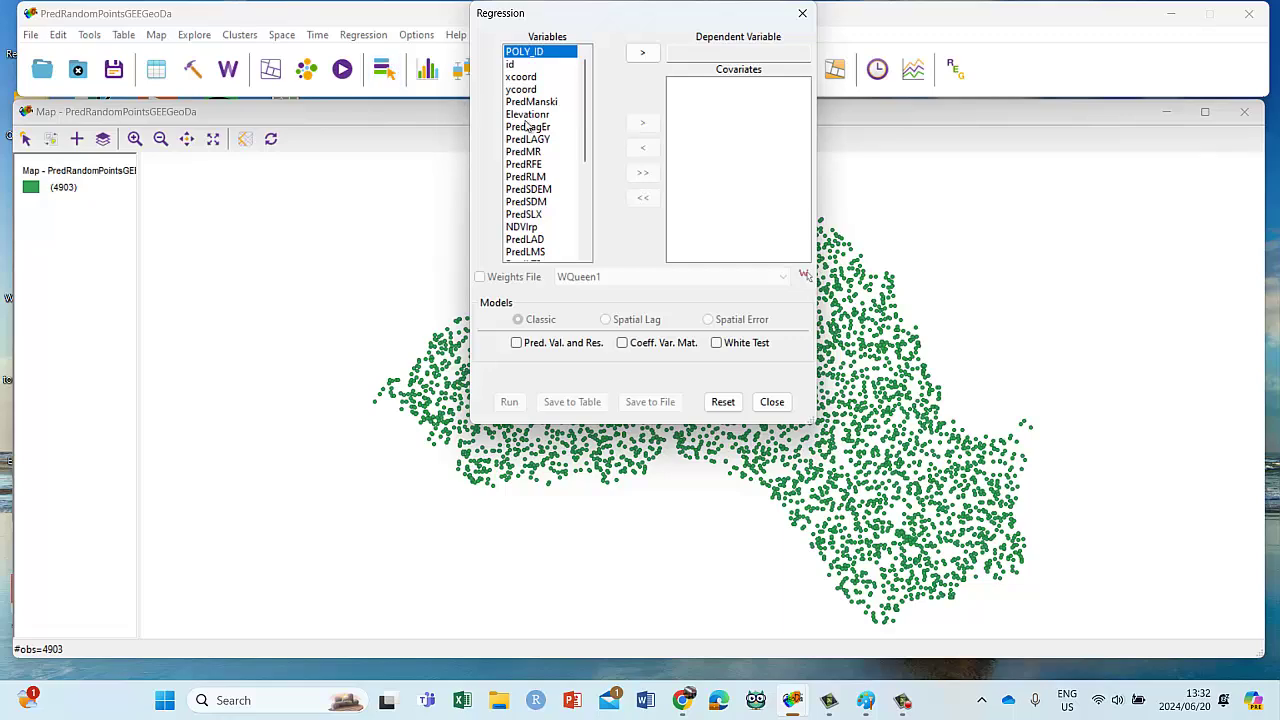
left_click_drag(619, 18, 614, 82)
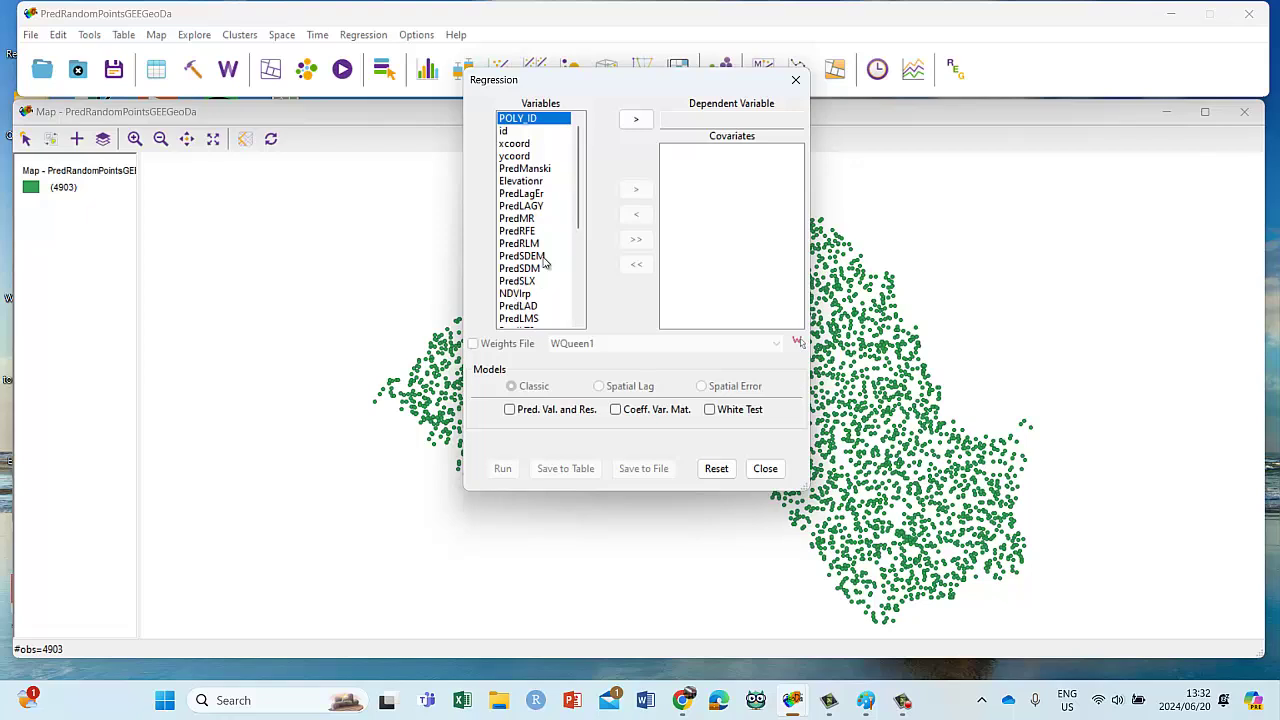
double_click(516, 293)
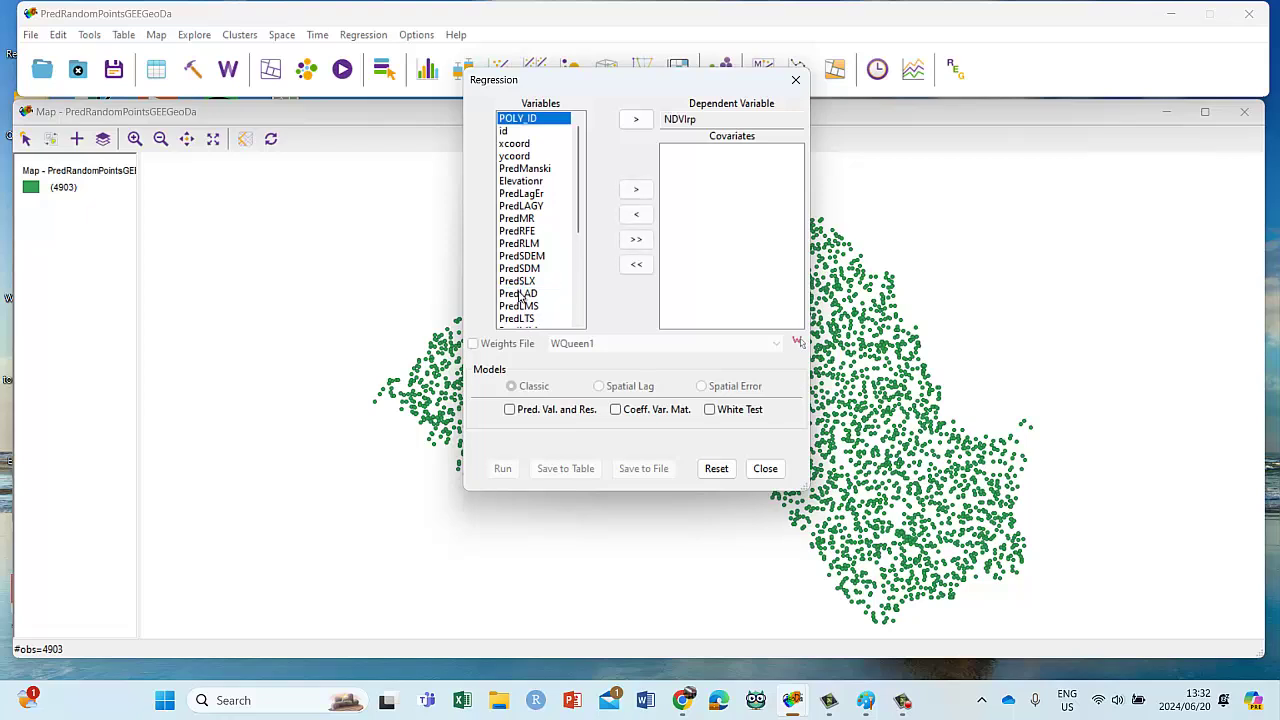
- Add Elevationr, Rainrp and Temperatur as covariates of the regression
double_click(522, 181)
scroll(525, 220, "down", 3)
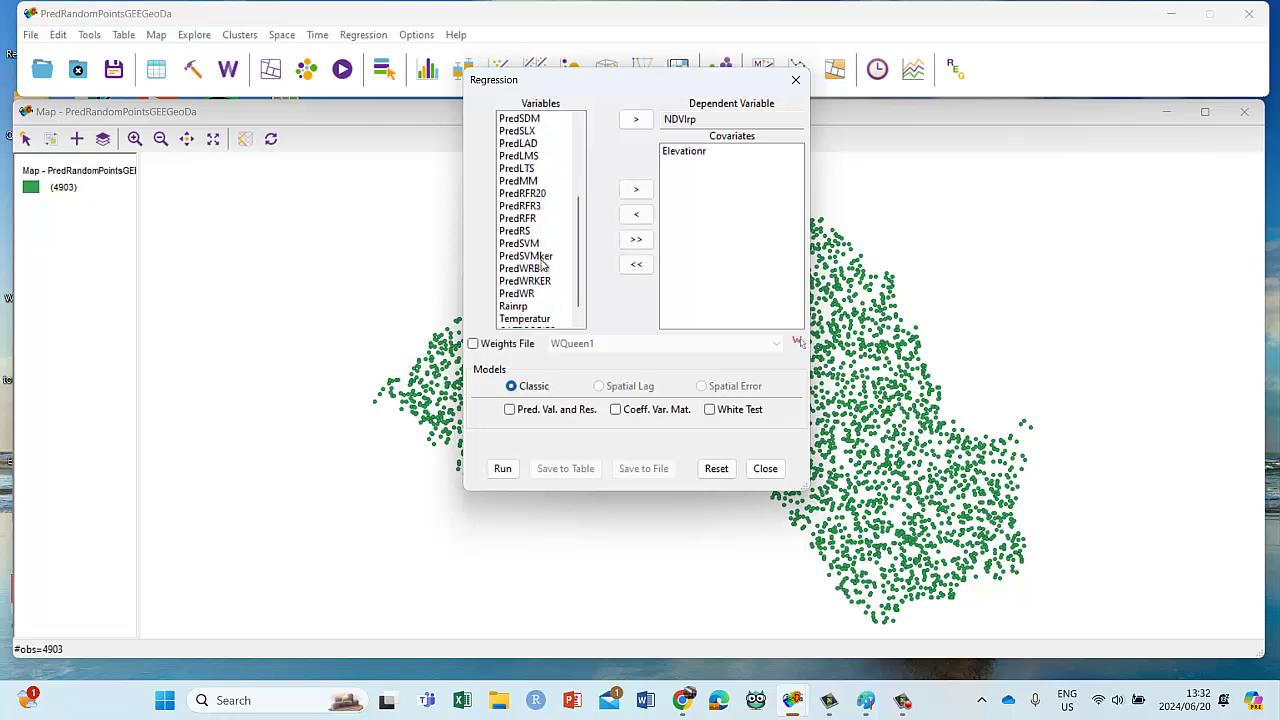
left_click(519, 294)
double_click(516, 293)
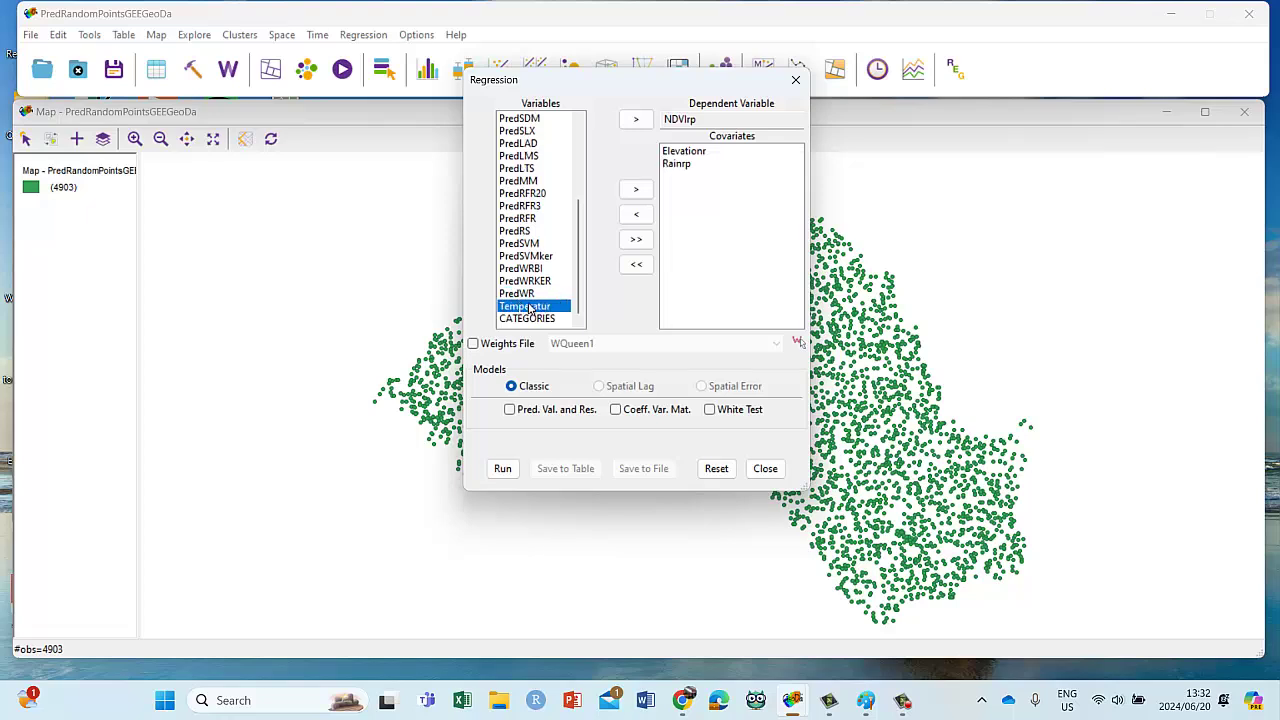
left_click(636, 190)
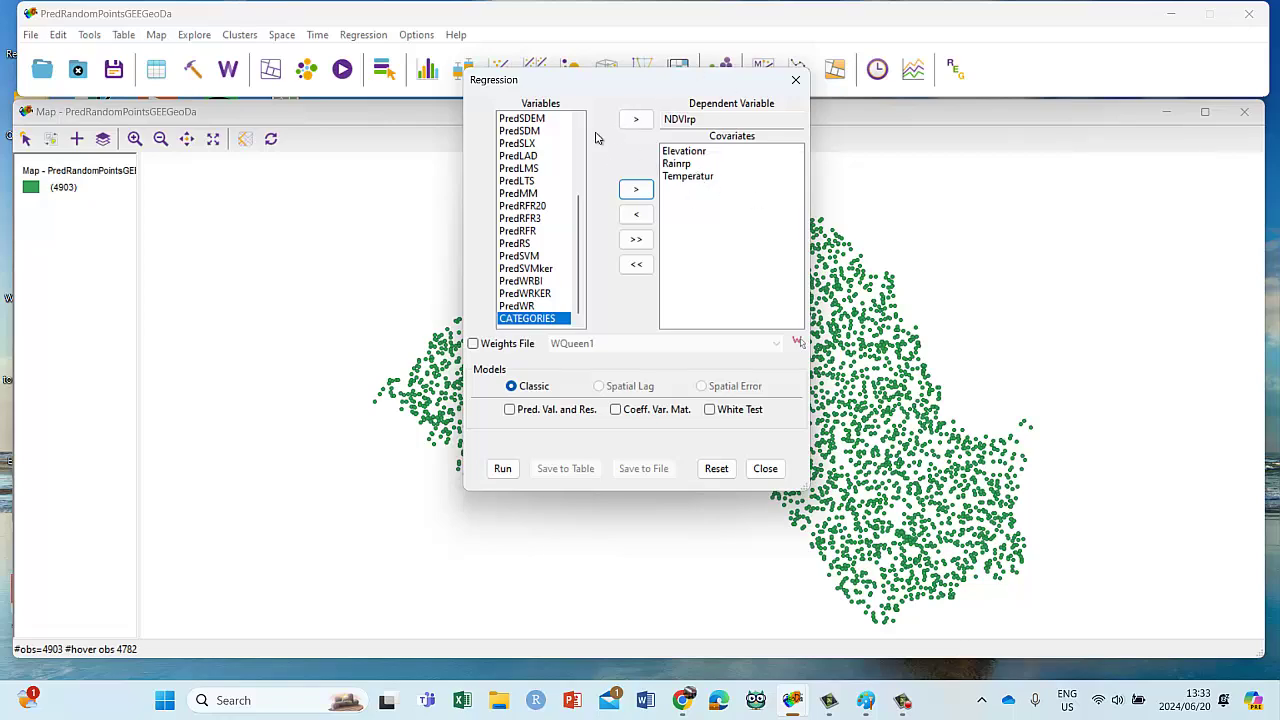
- Run the Classic regression, then enlarge its report and place it side by side with the Regression dialog
left_click(503, 469)
left_click_drag(858, 104, 619, 109)
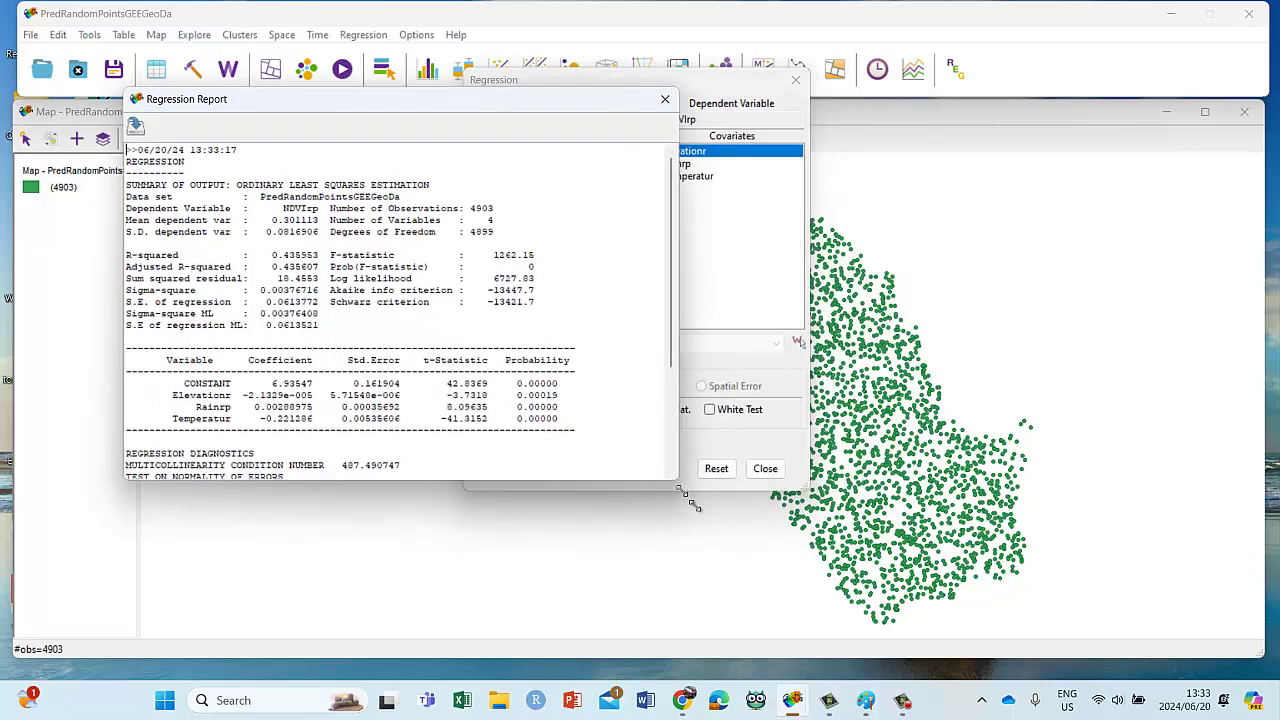
left_click_drag(688, 497, 838, 653)
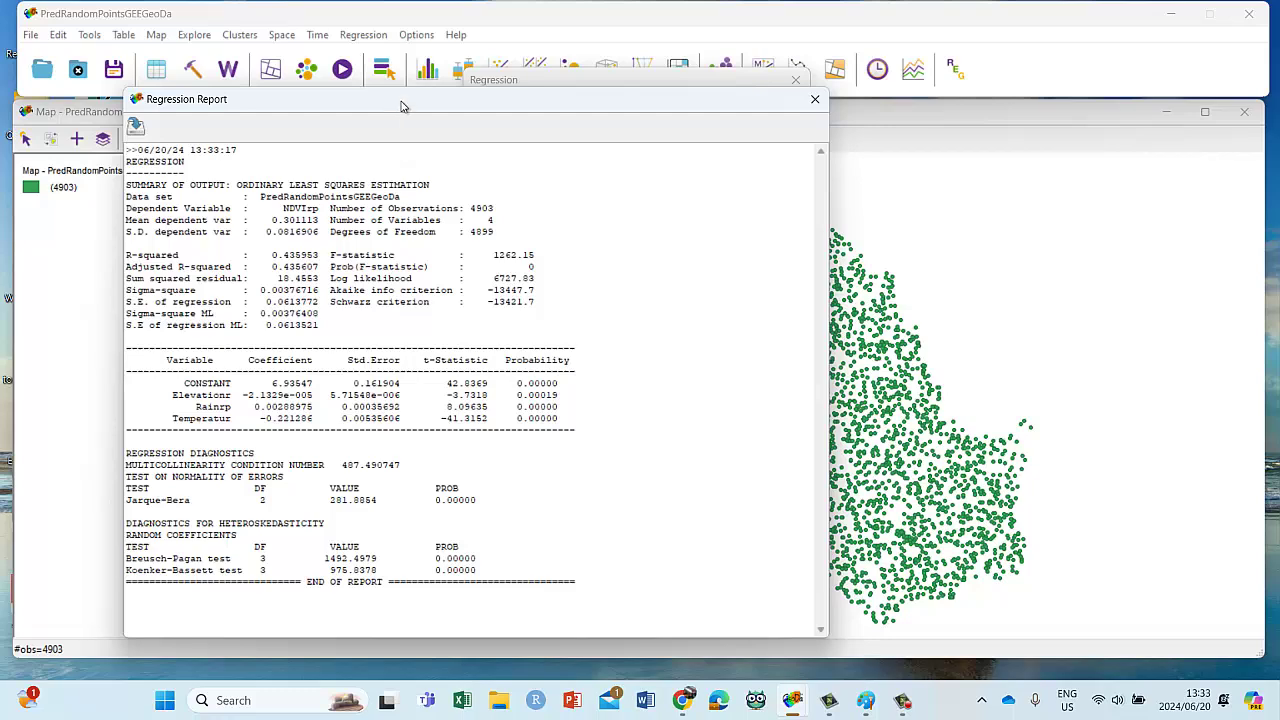
left_click_drag(402, 106, 395, 42)
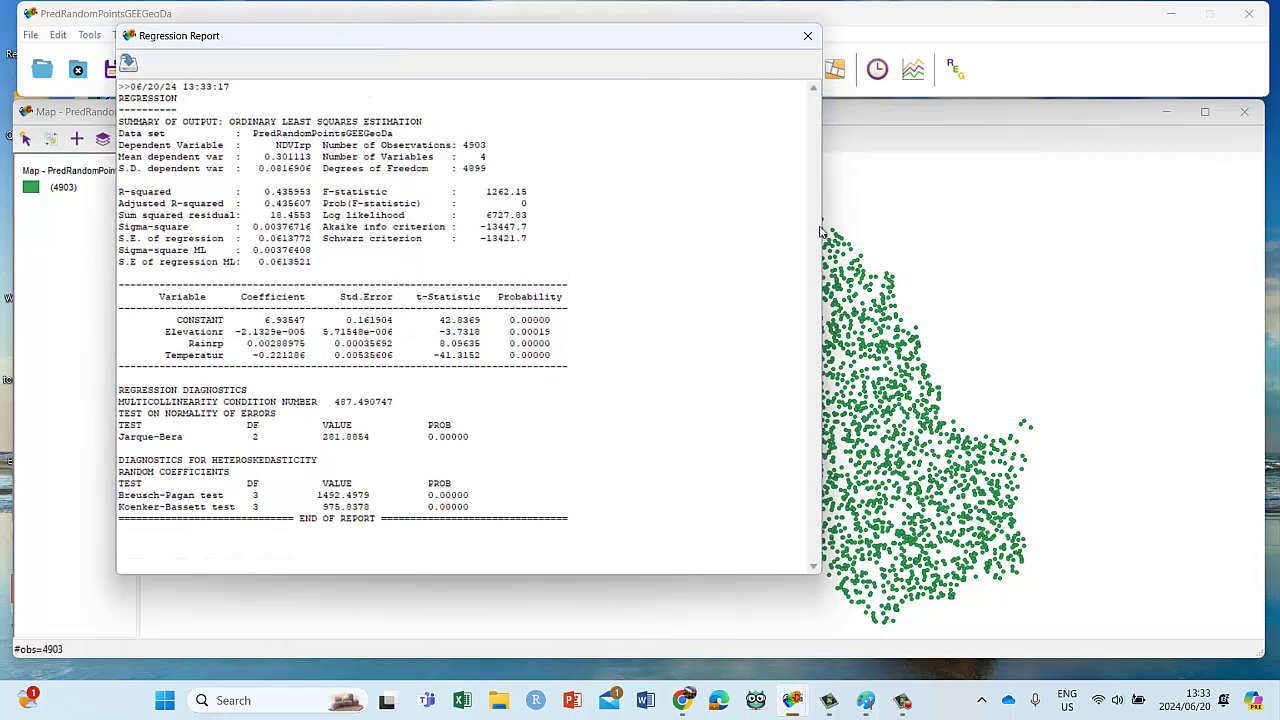
left_click_drag(820, 230, 620, 225)
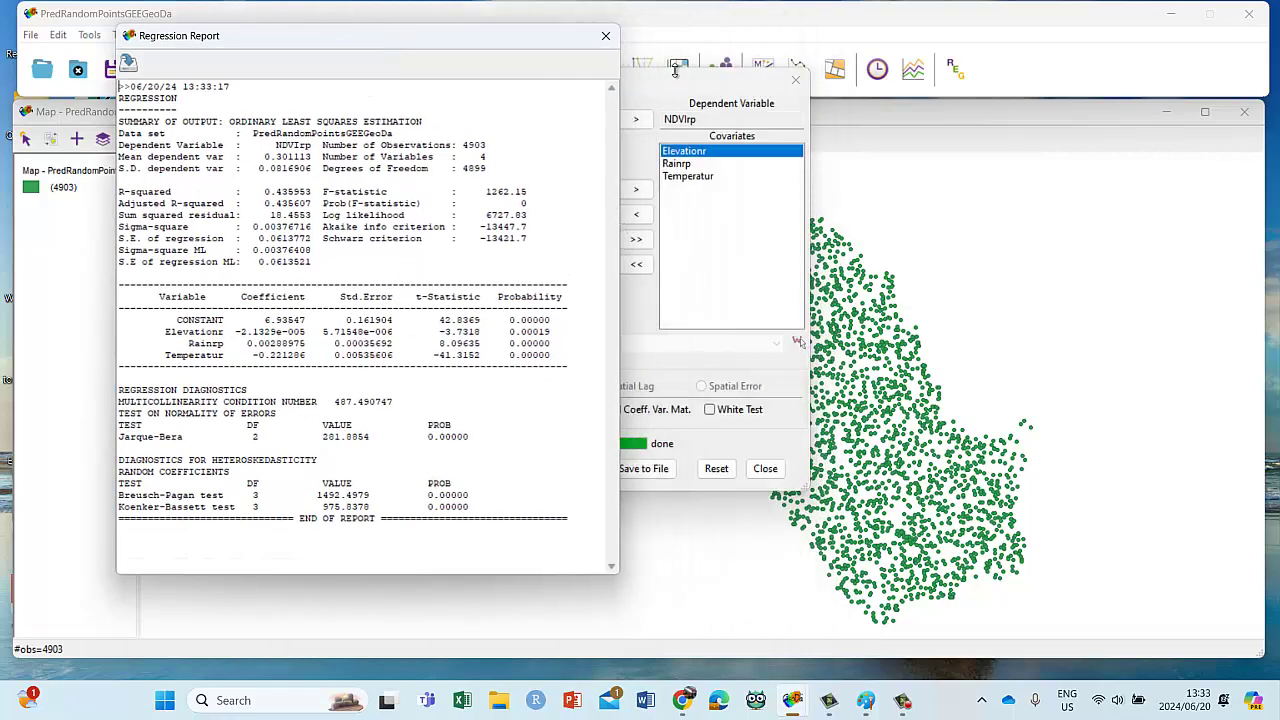
left_click_drag(676, 70, 883, 74)
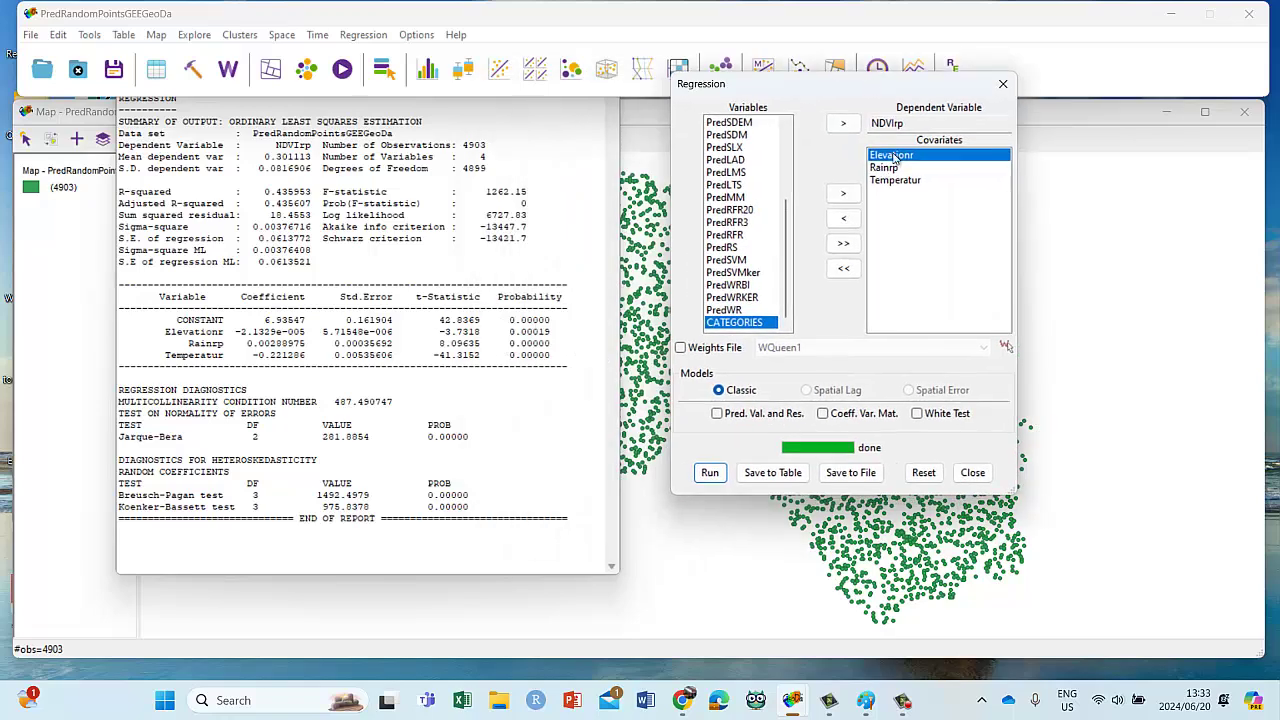
- Examine the adjusted R-squared and the coefficient table for the constant and three covariates in the regression report
left_click(460, 132)
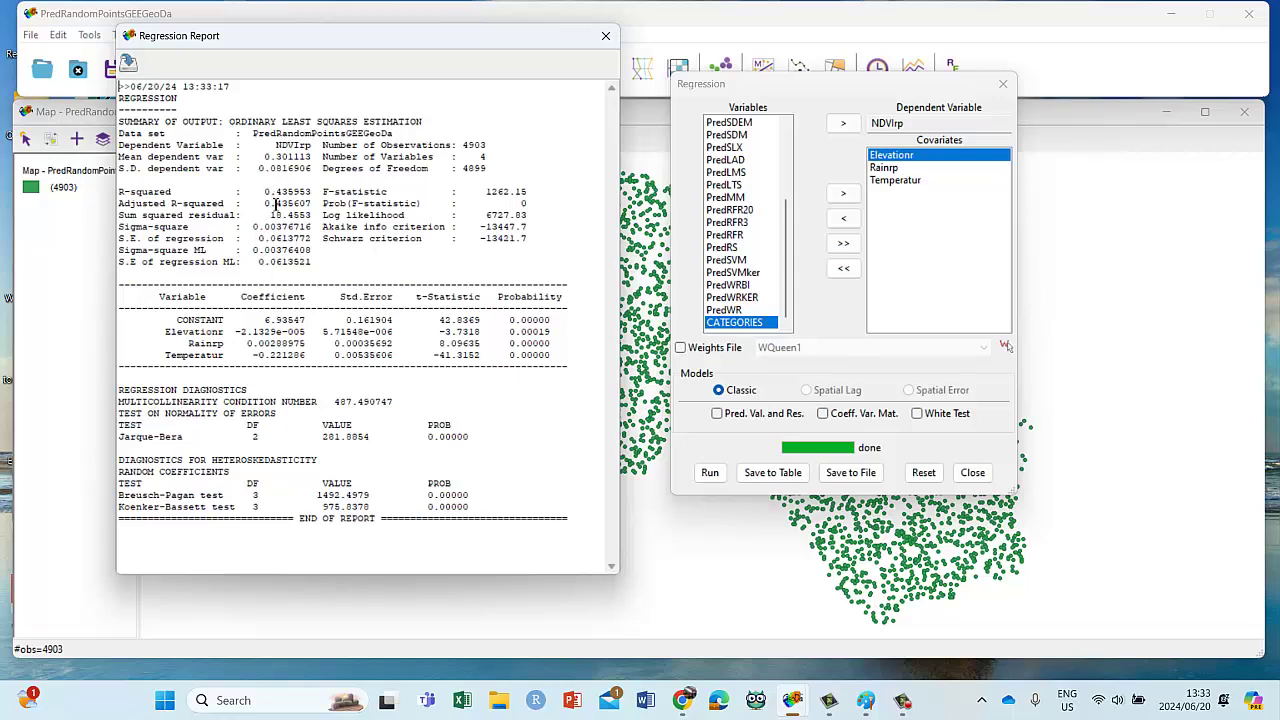
left_click_drag(277, 203, 295, 208)
left_click_drag(308, 355, 112, 320)
left_click(398, 331)
left_click_drag(548, 350, 117, 305)
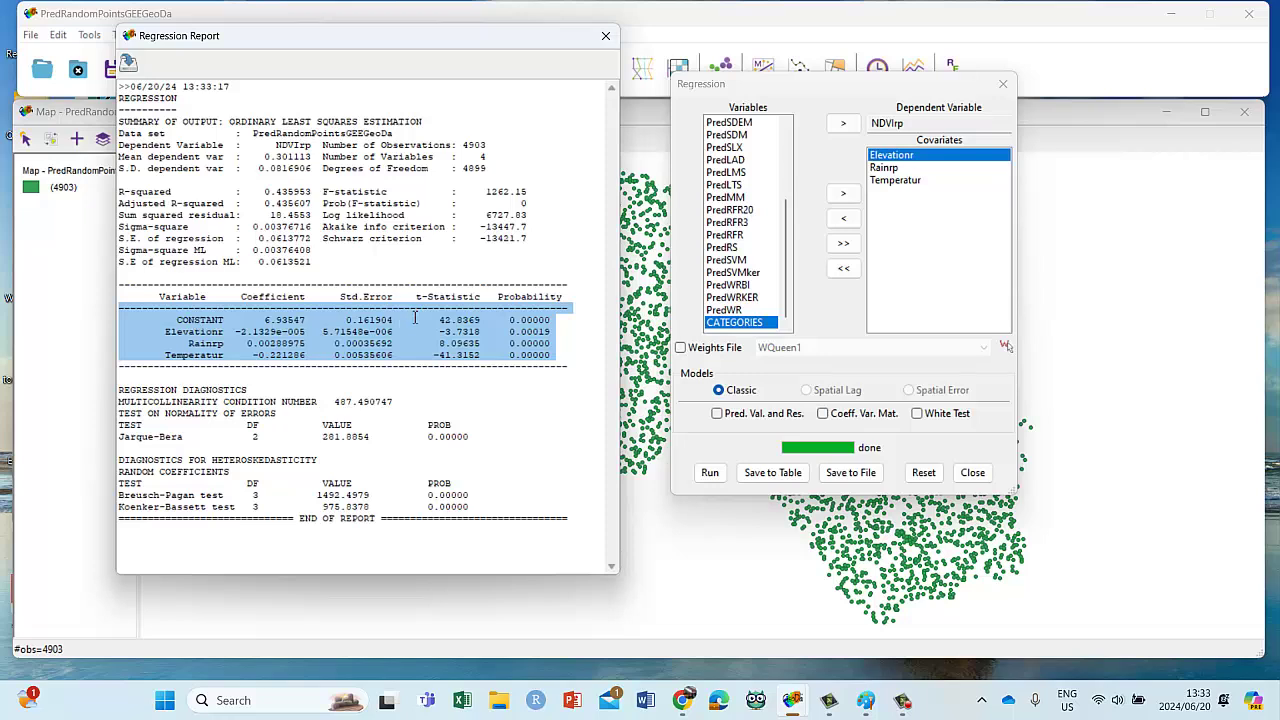
left_click(562, 352)
left_click_drag(538, 362, 125, 312)
- Examine the regression diagnostics, including the multicollinearity condition number and the Jarque-Bera probability for normality of errors
left_click_drag(497, 519, 102, 390)
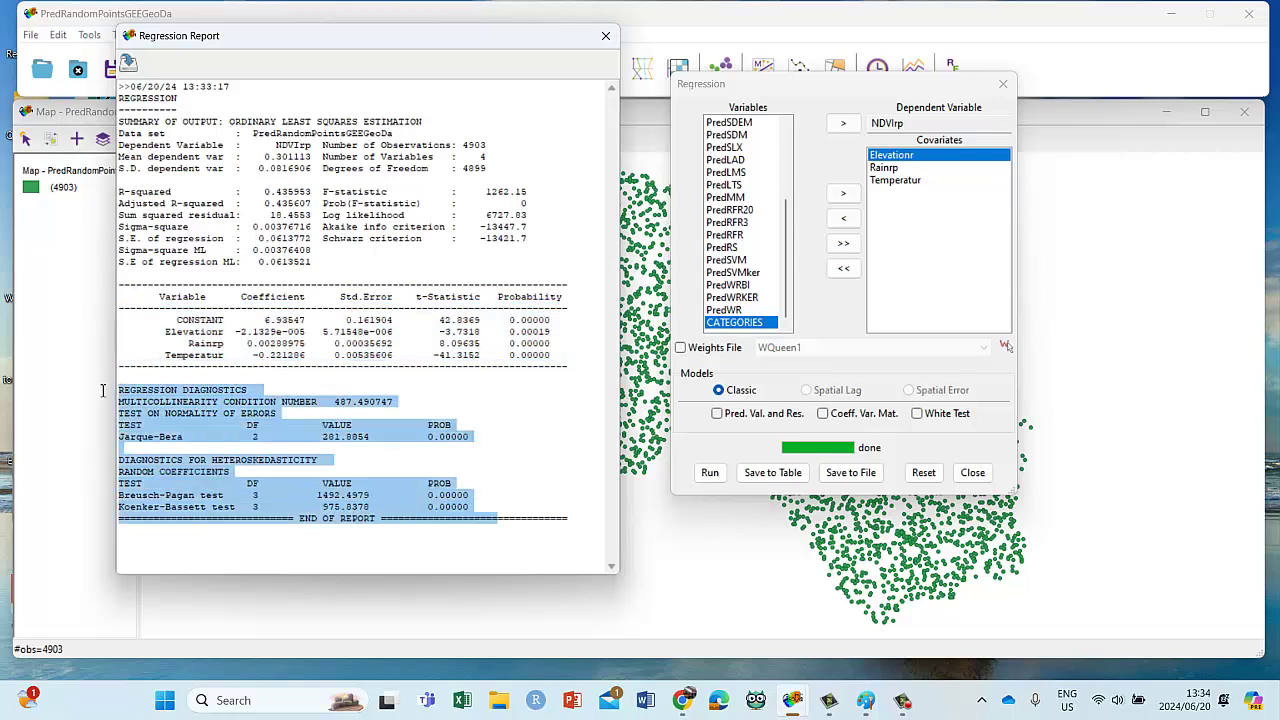
left_click(213, 401)
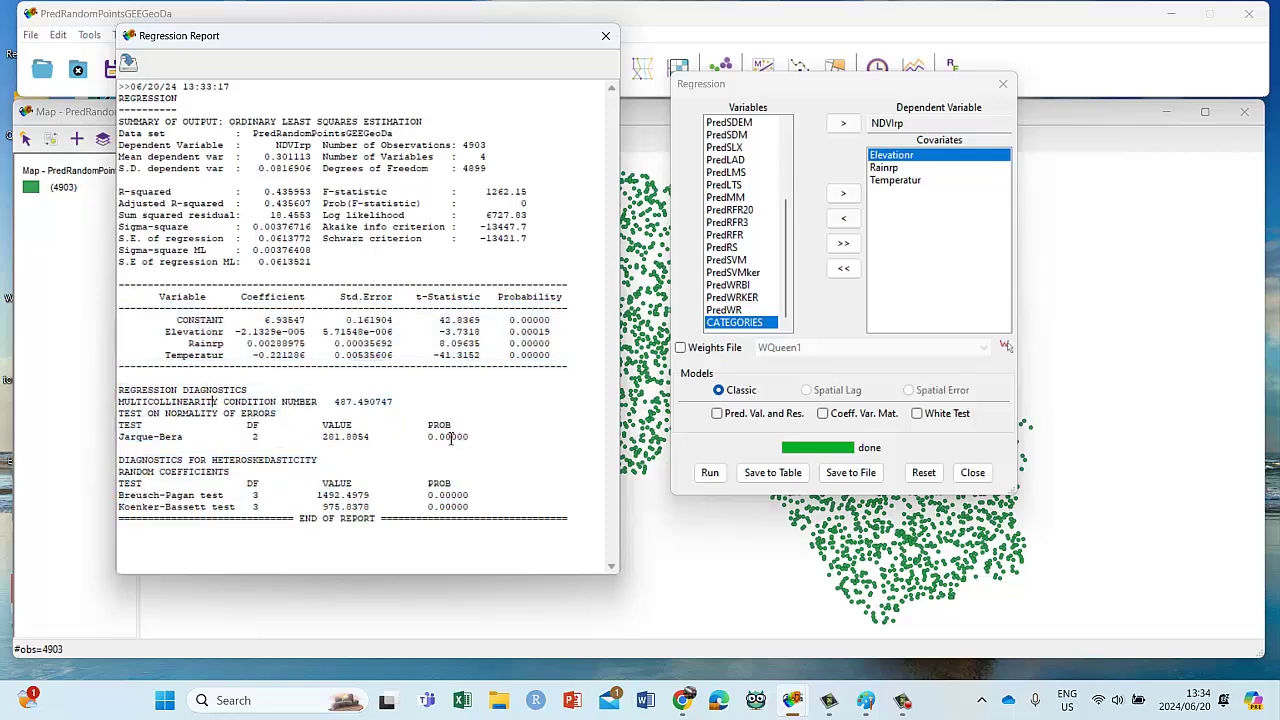
left_click_drag(456, 437, 118, 390)
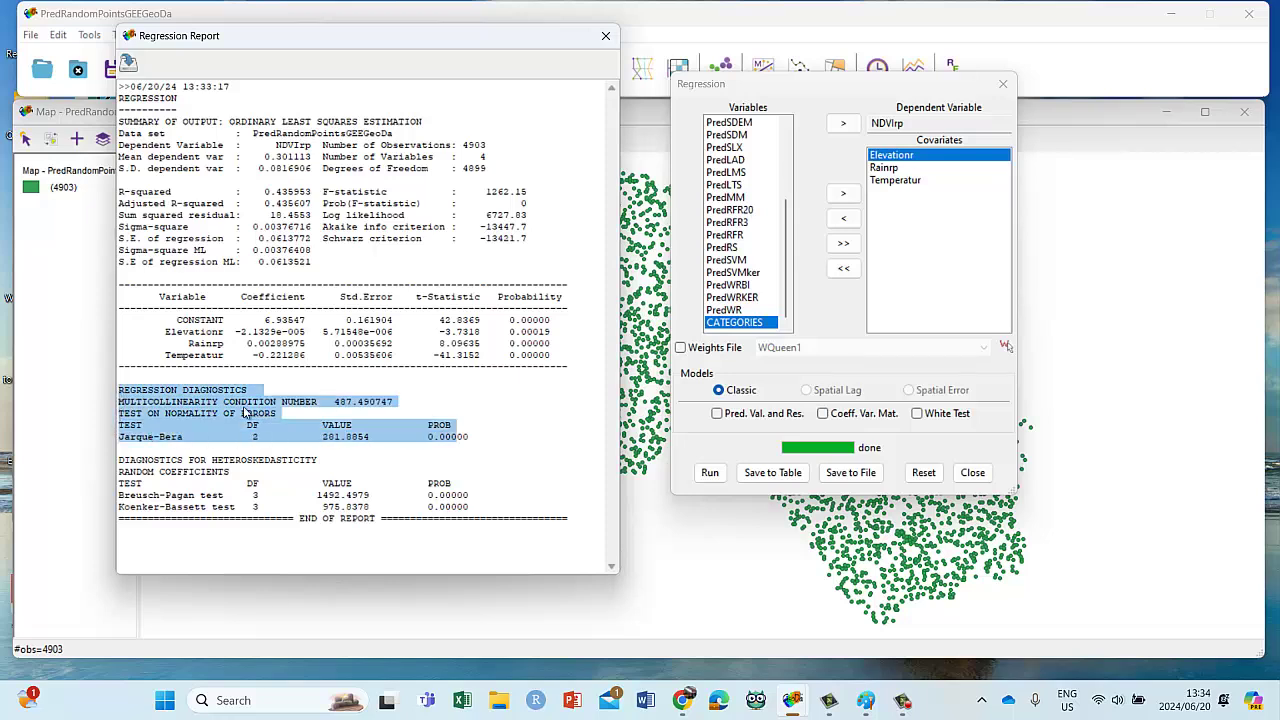
left_click(492, 446)
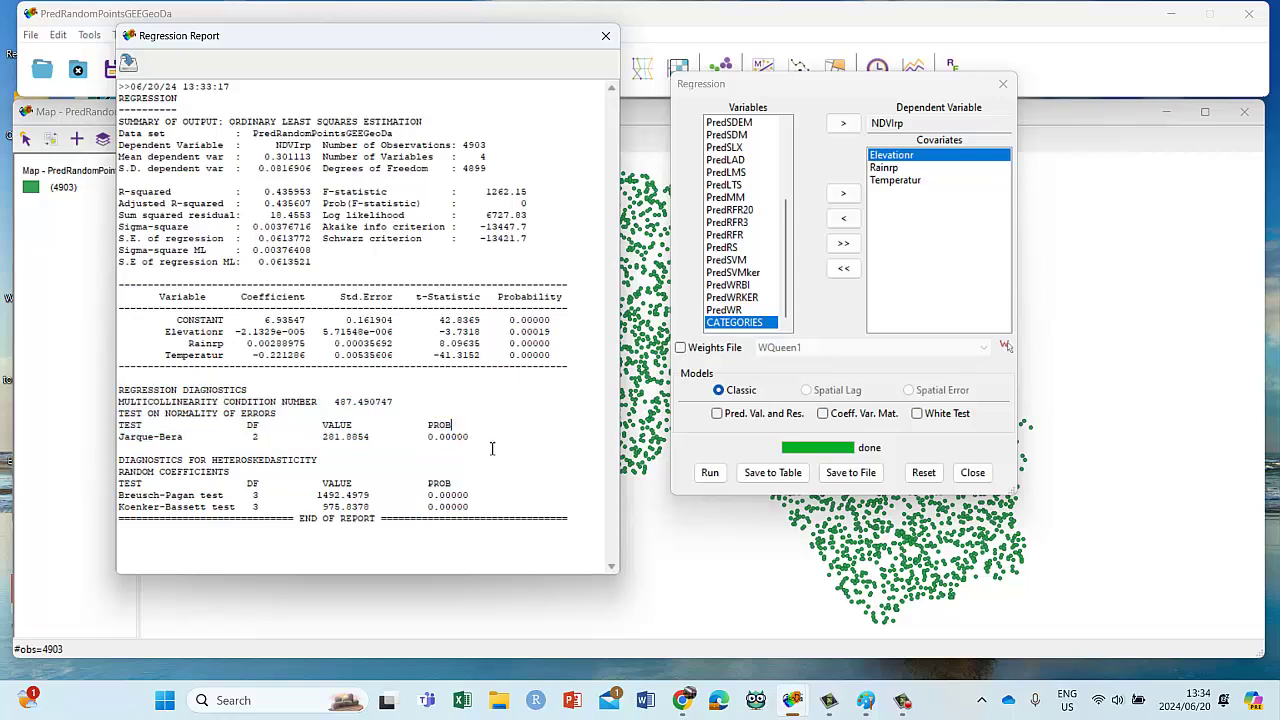
left_click_drag(471, 437, 428, 440)
left_click(472, 436)
left_click_drag(471, 437, 424, 440)
- Compare the adjusted R-squared and covariate coefficients with the Jarque-Bera normality test in the report
left_click(316, 204)
left_click_drag(316, 204, 262, 205)
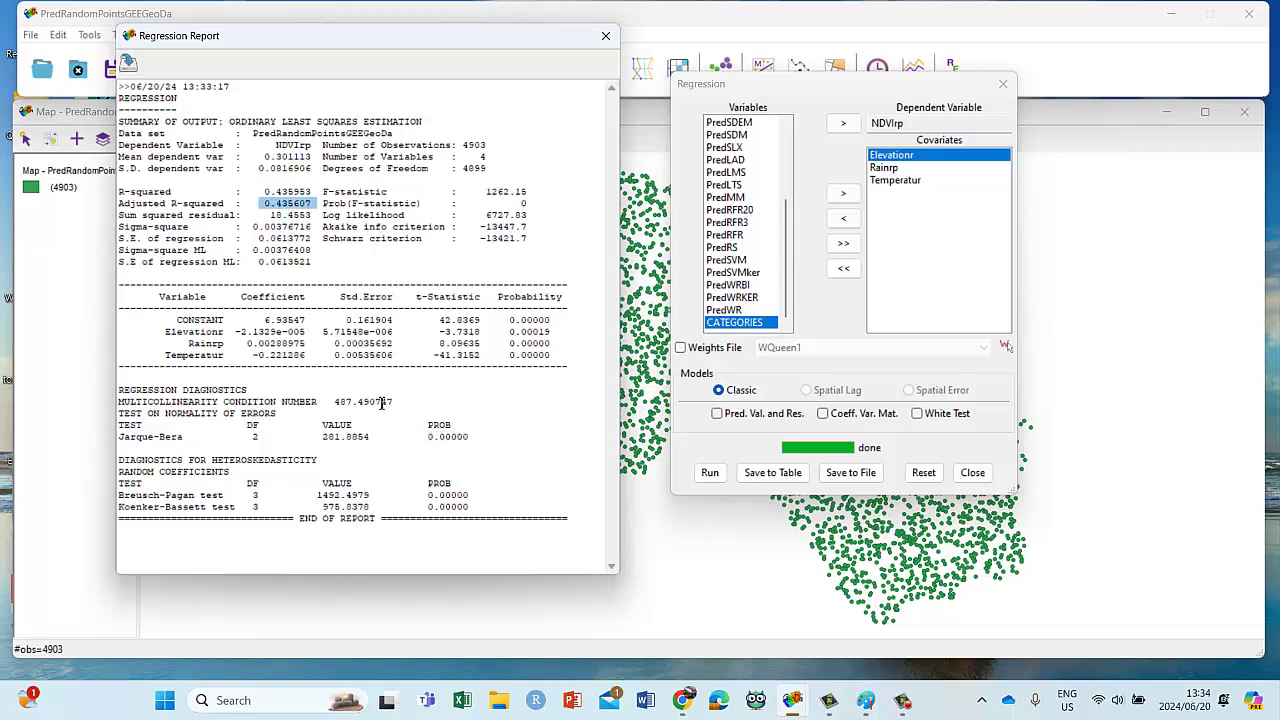
left_click(320, 205)
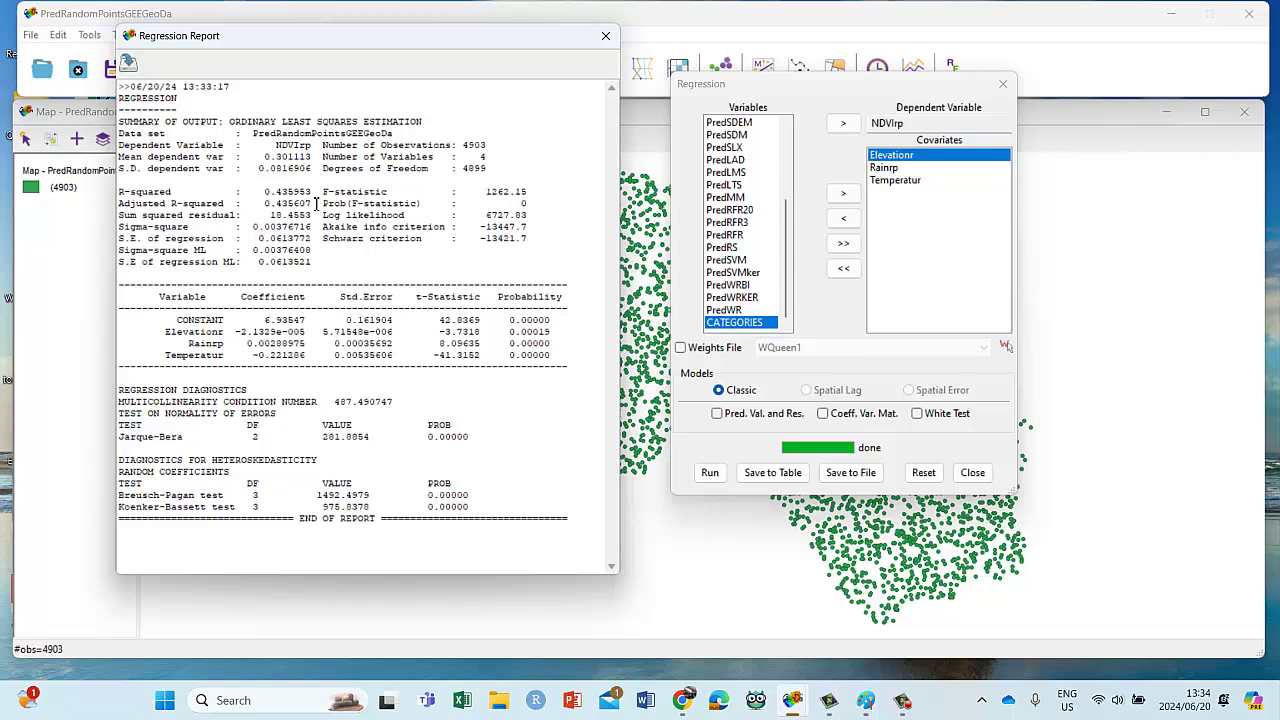
left_click_drag(320, 205, 264, 205)
left_click_drag(168, 332, 569, 360)
left_click(328, 330)
left_click_drag(485, 437, 320, 437)
triple_click(216, 440)
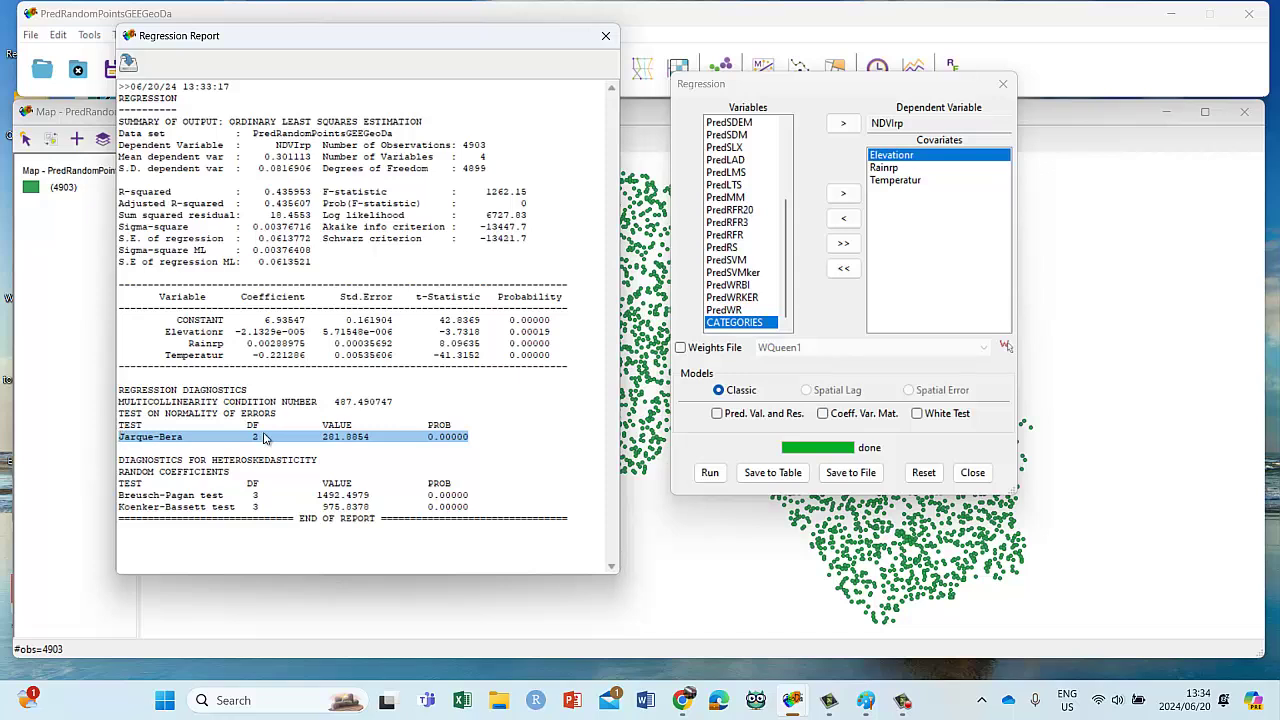
left_click(382, 428)
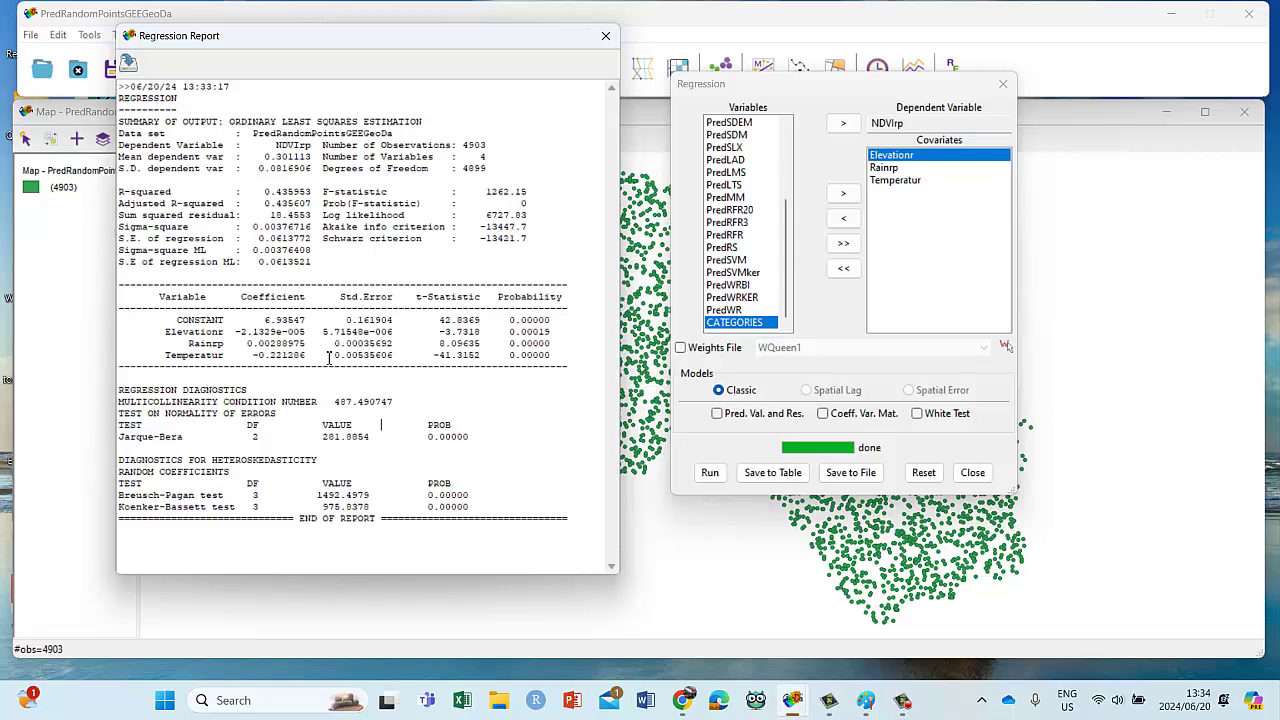
left_click_drag(307, 363, 120, 315)
left_click(405, 360)
left_click_drag(120, 378, 110, 314)
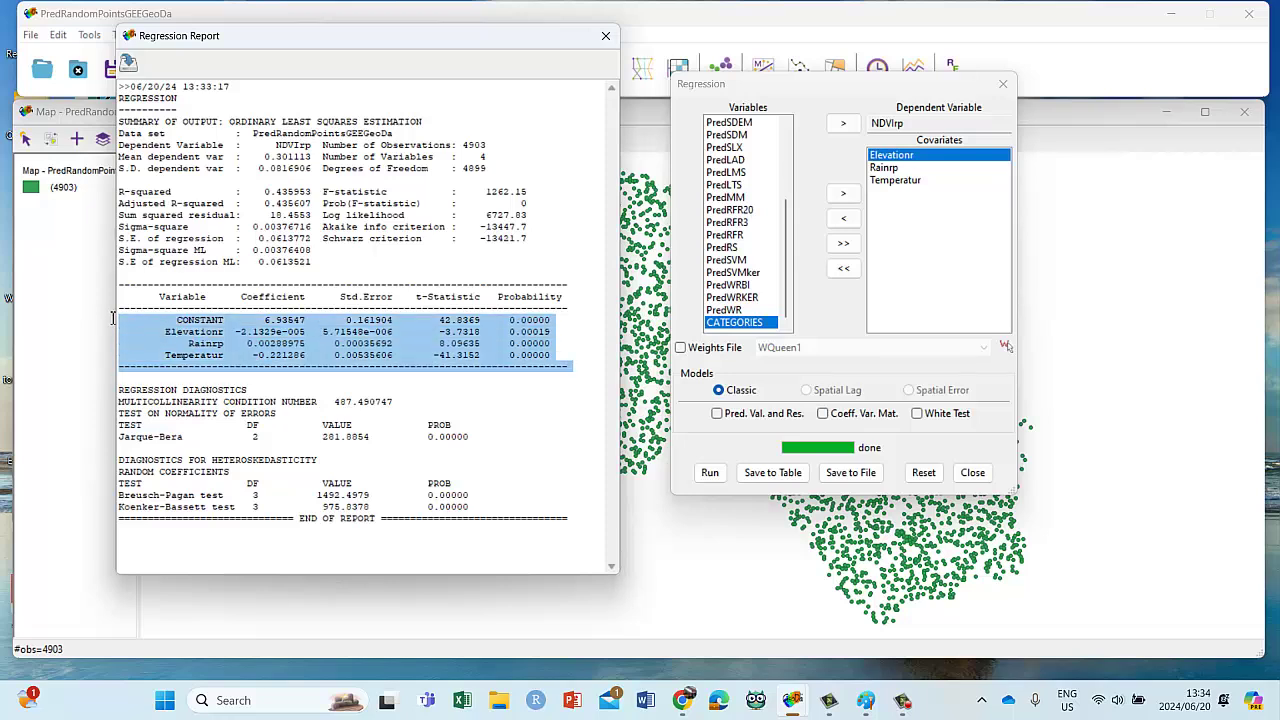
left_click(358, 434)
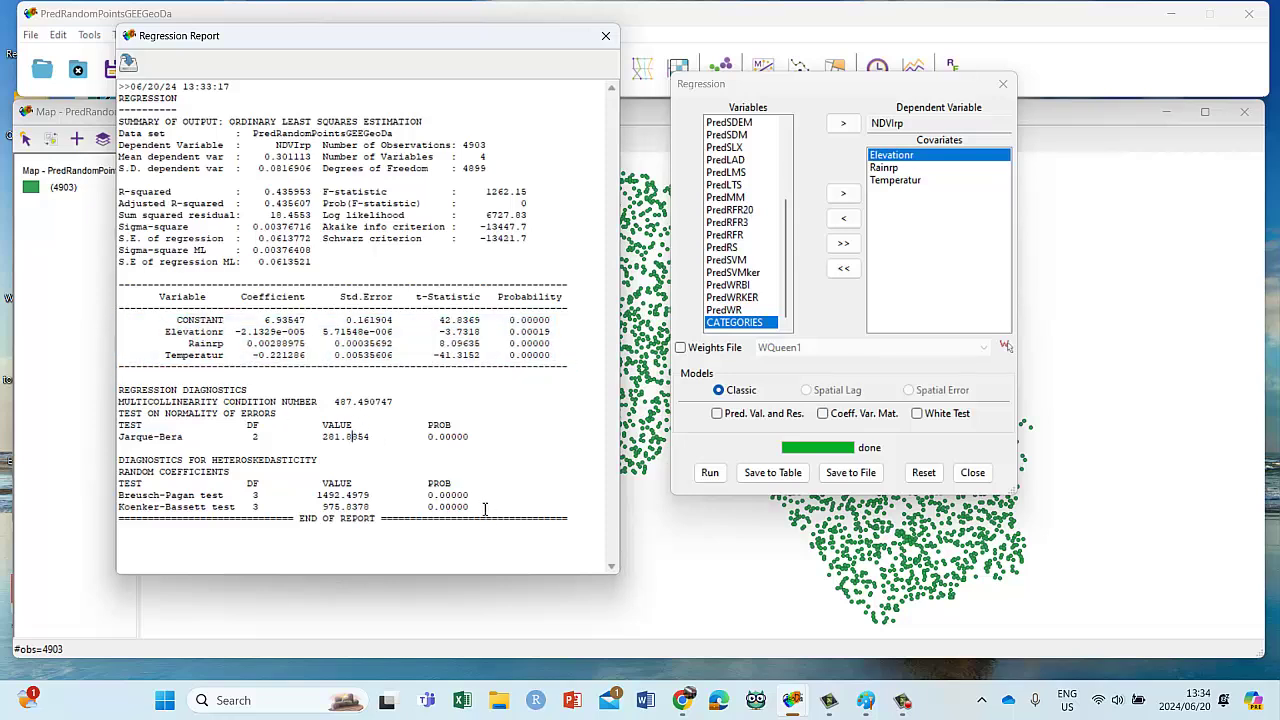
- Examine the heteroskedasticity diagnostics, including the Breusch-Pagan and Koenker-Bassett tests
left_click_drag(484, 508, 110, 458)
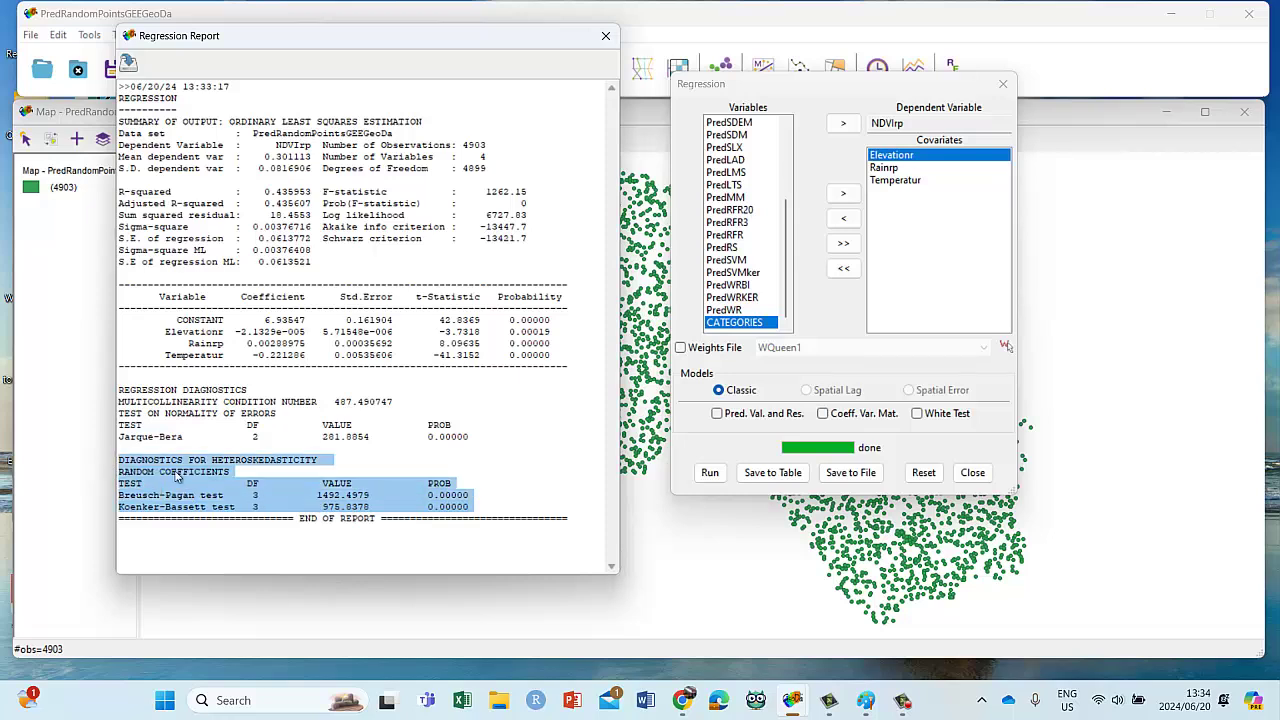
left_click(265, 463)
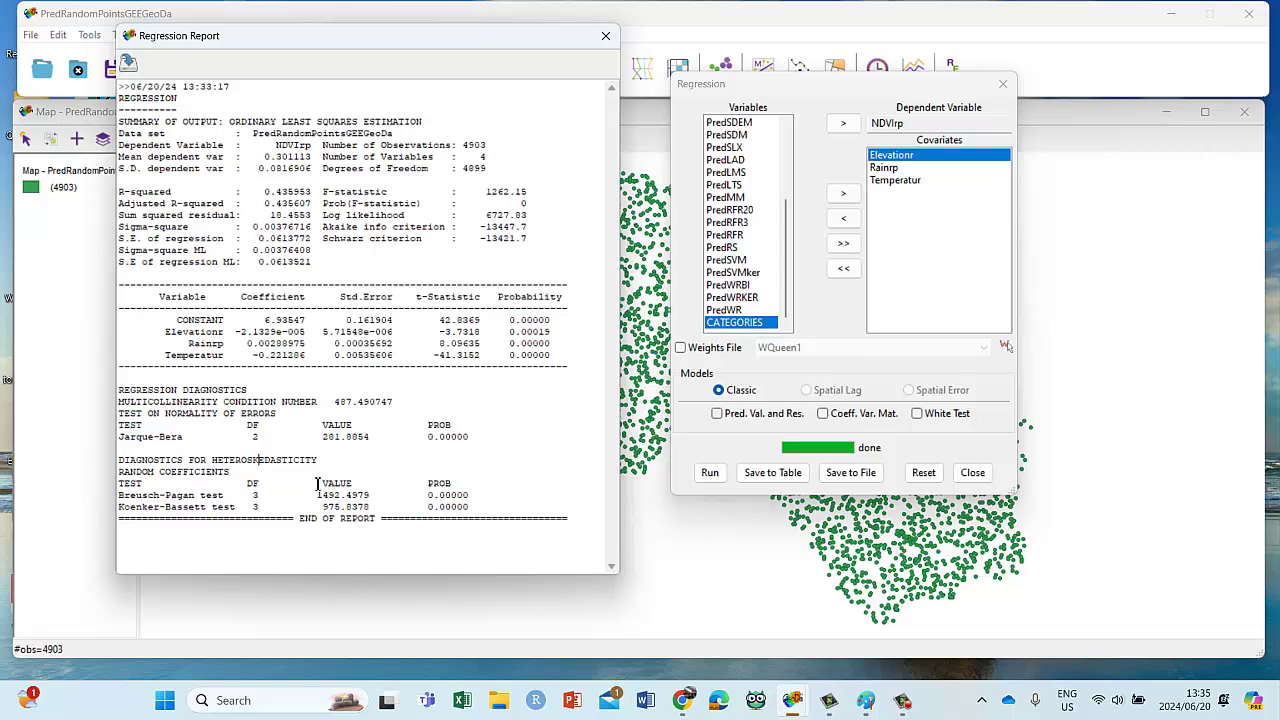
left_click_drag(316, 461, 221, 453)
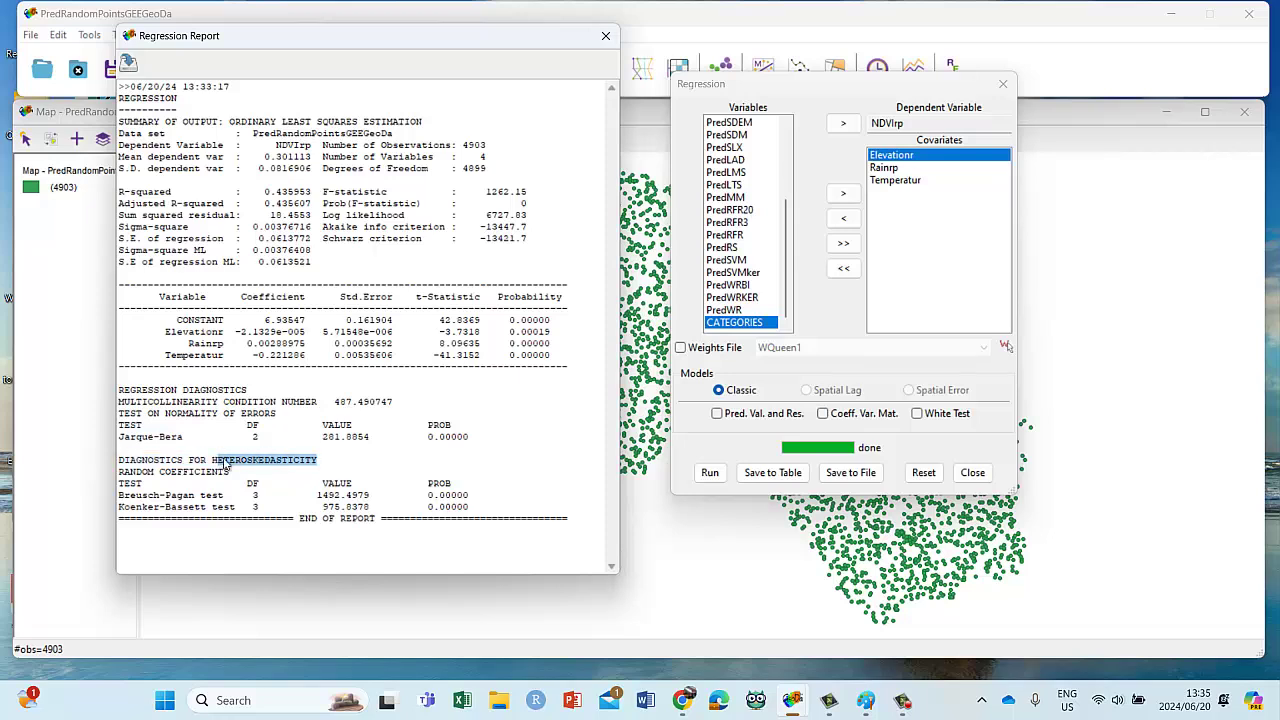
left_click_drag(474, 495, 421, 497)
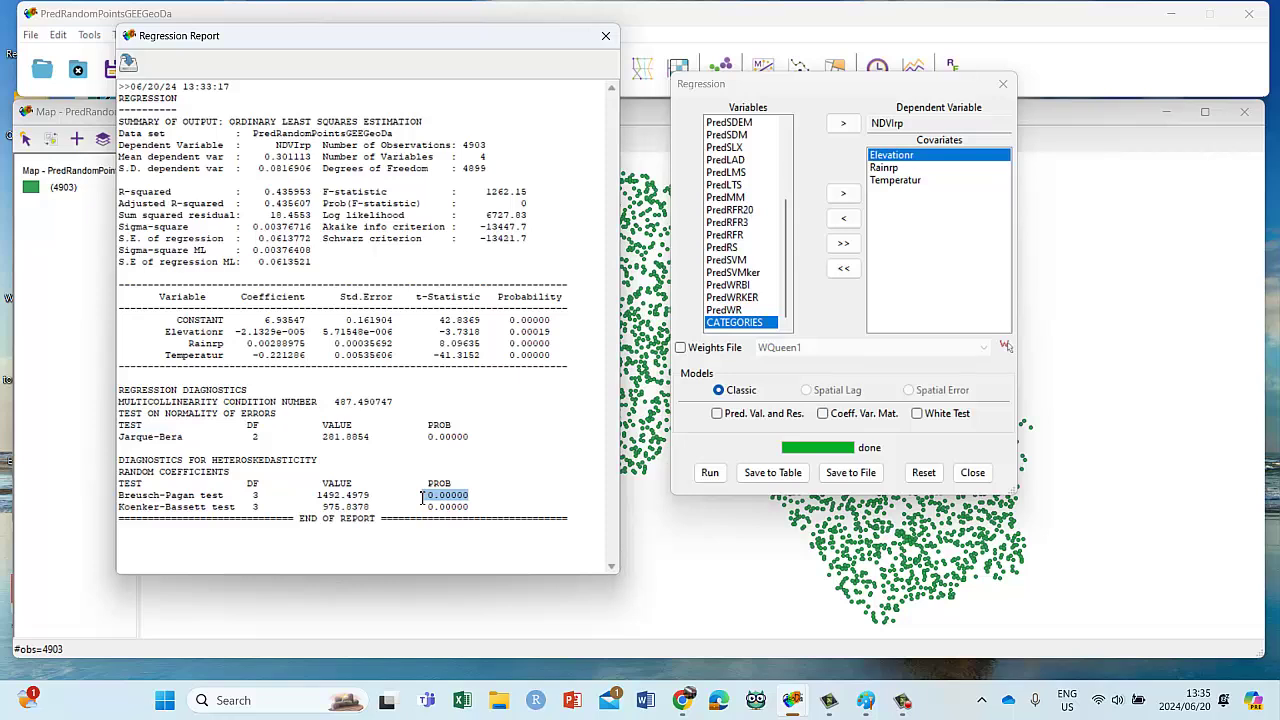
left_click(328, 461)
left_click_drag(328, 461, 213, 466)
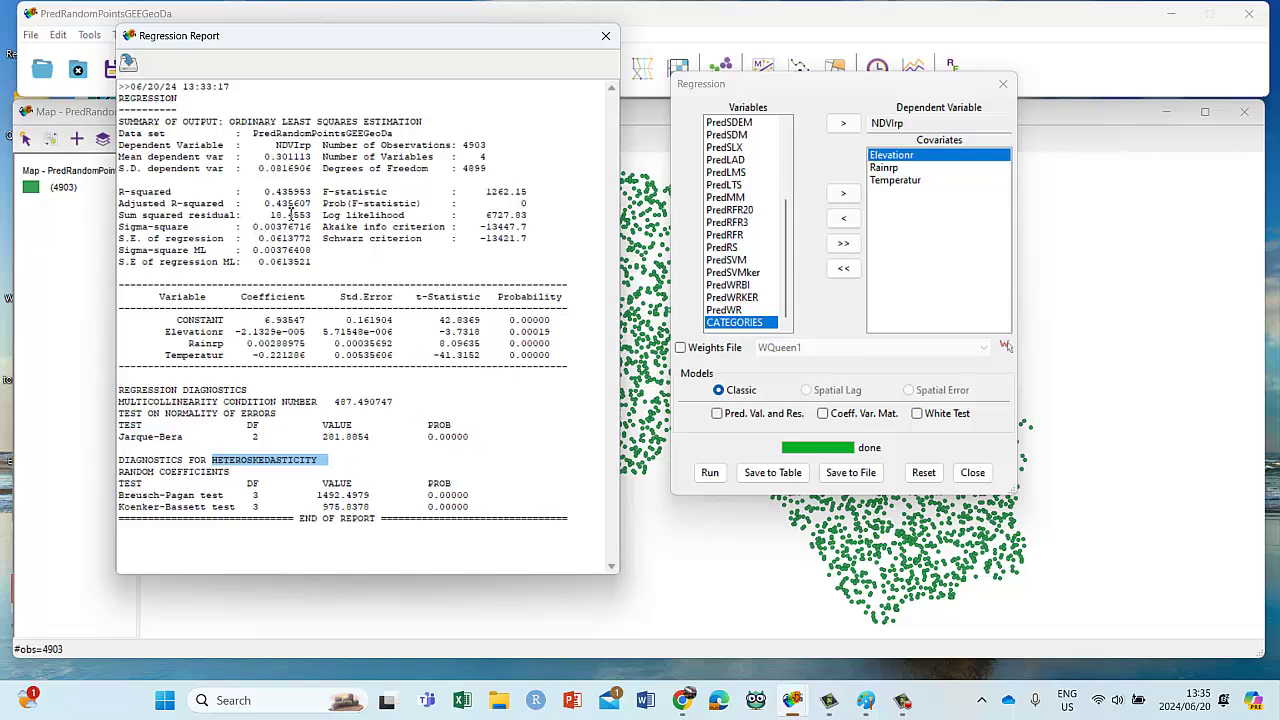
- Review the R-squared values and the coefficients, t-statistics and probabilities of the covariates once more
left_click_drag(318, 192, 263, 212)
left_click(268, 196)
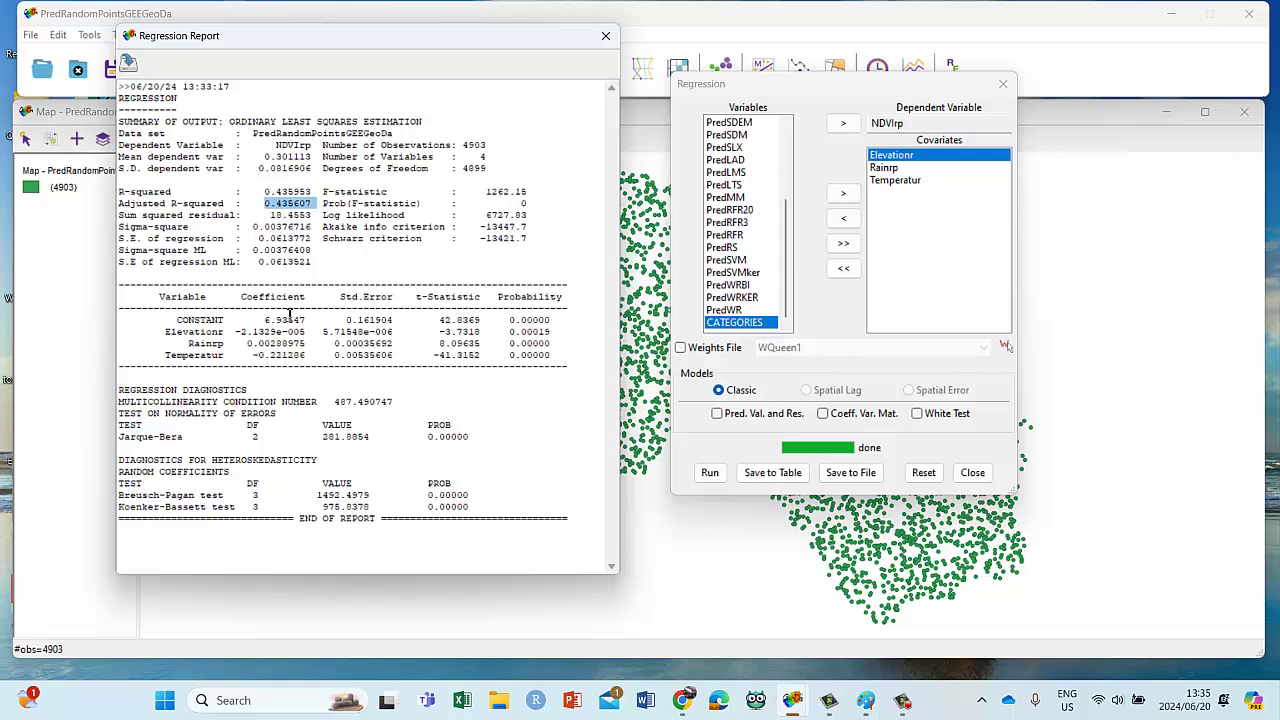
left_click(325, 204)
left_click_drag(311, 356, 118, 304)
left_click_drag(558, 356, 127, 299)
left_click(277, 355)
- Rerun the Classic regression with the WQueen1 weights file enabled and bring up the spatial dependence diagnostics in the report
left_click_drag(379, 46, 322, 53)
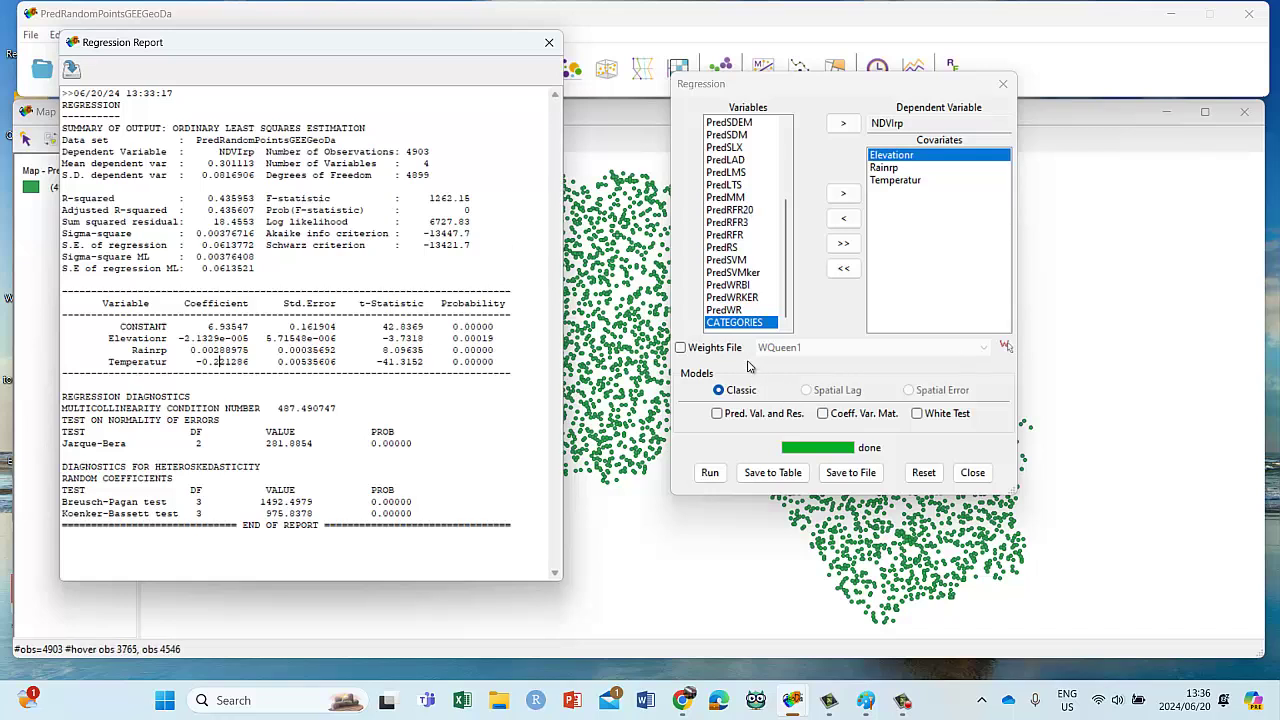
left_click(680, 349)
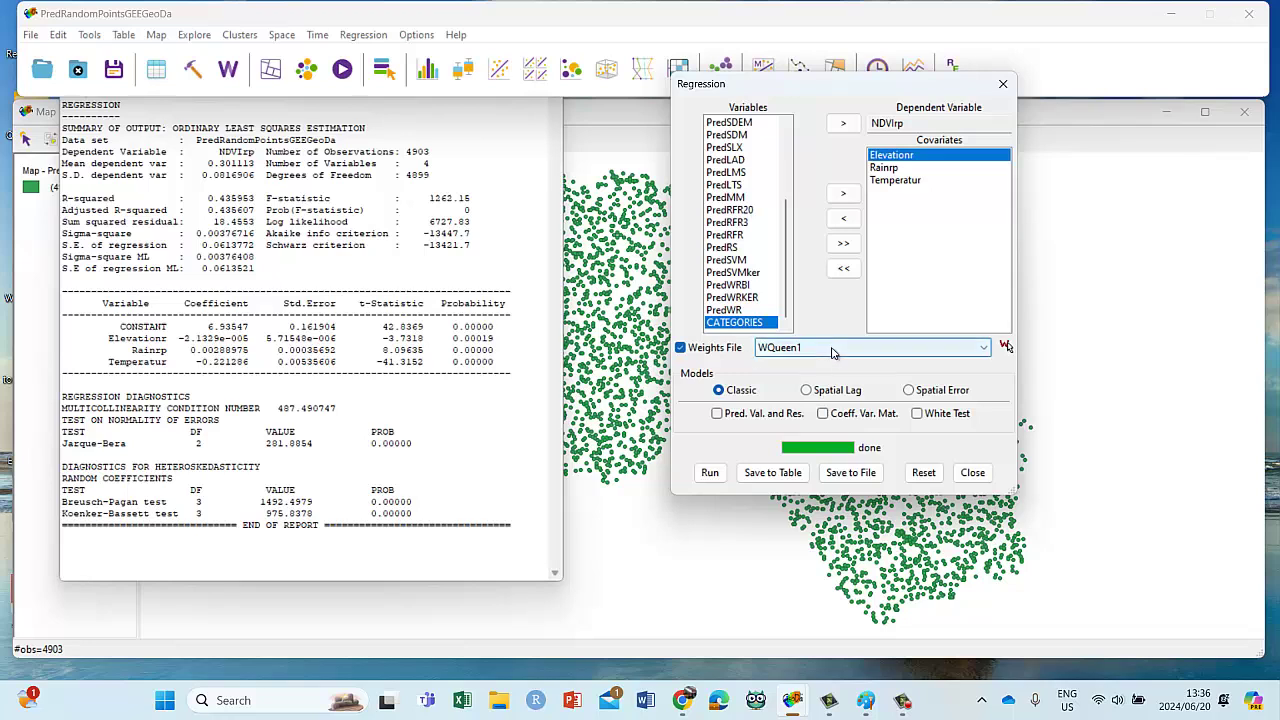
left_click(800, 347)
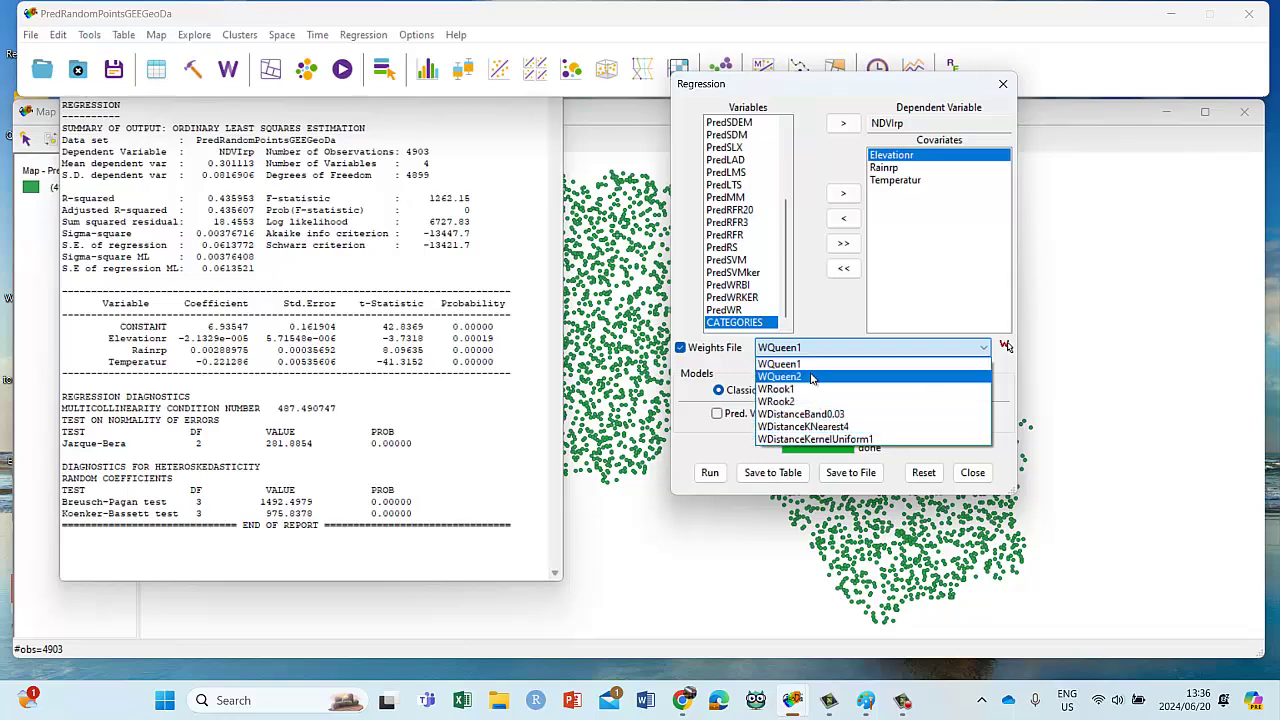
left_click(820, 348)
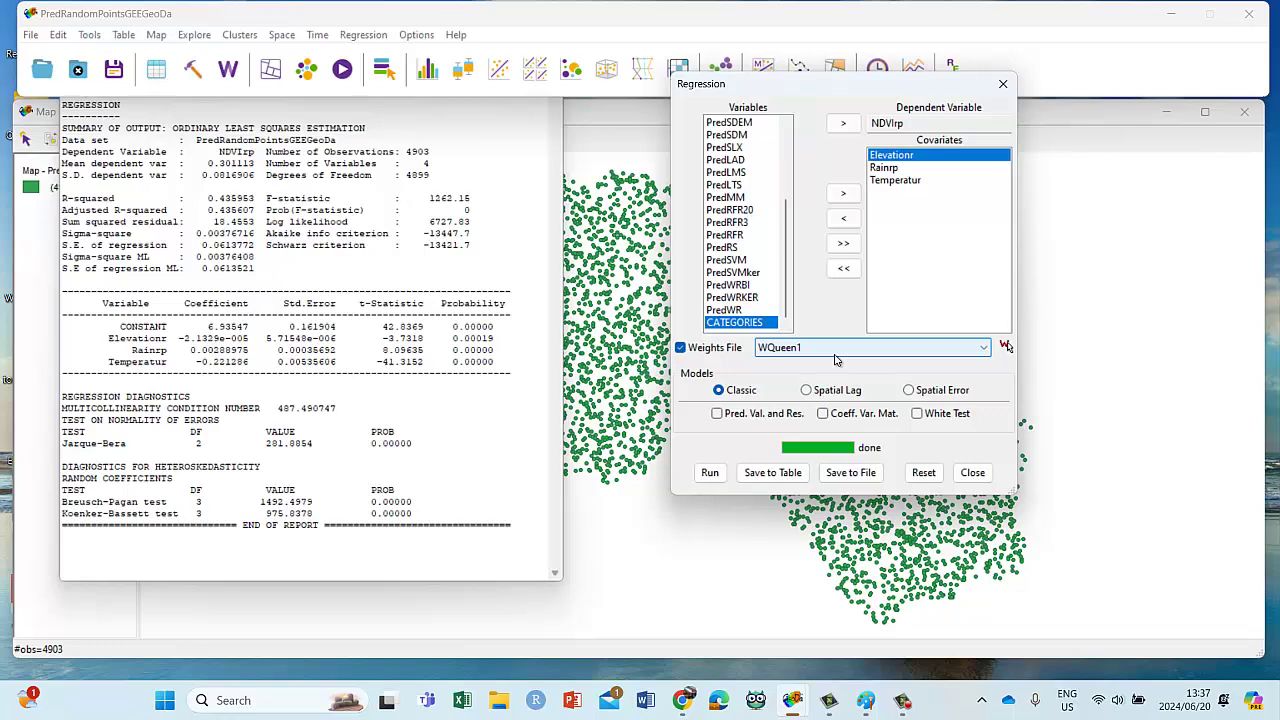
left_click(710, 474)
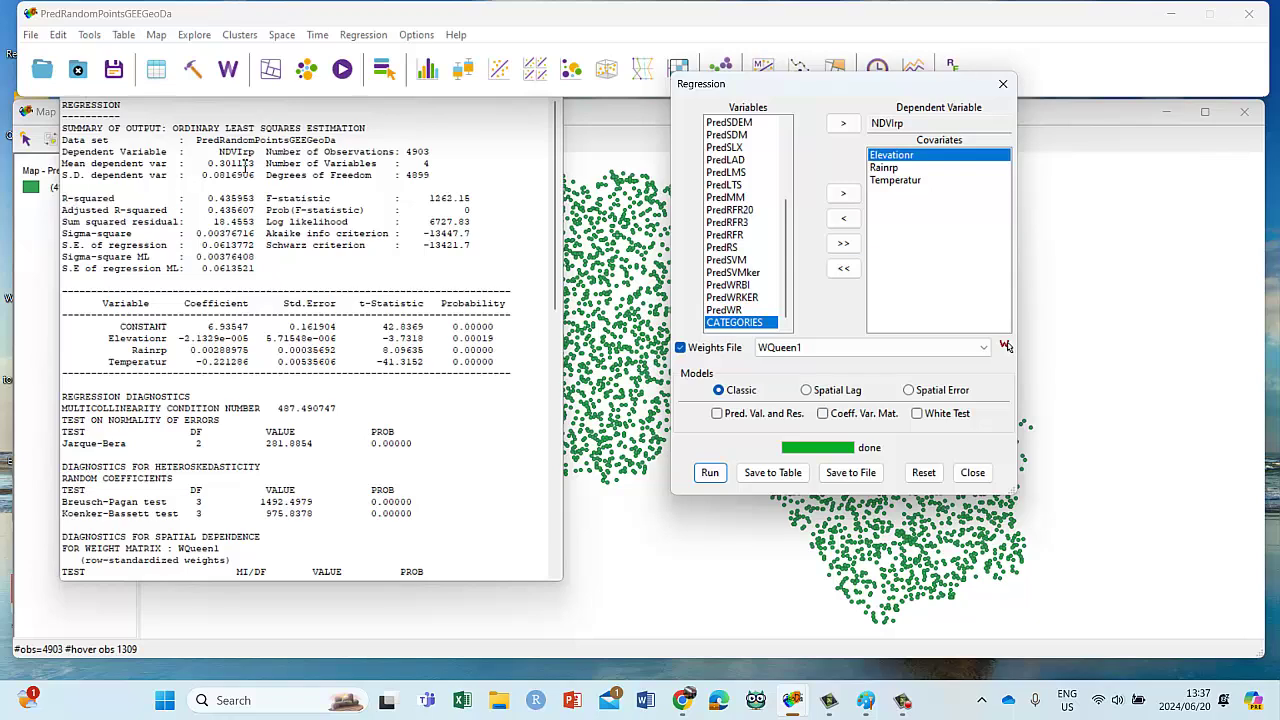
scroll(250, 190, "down", 10)
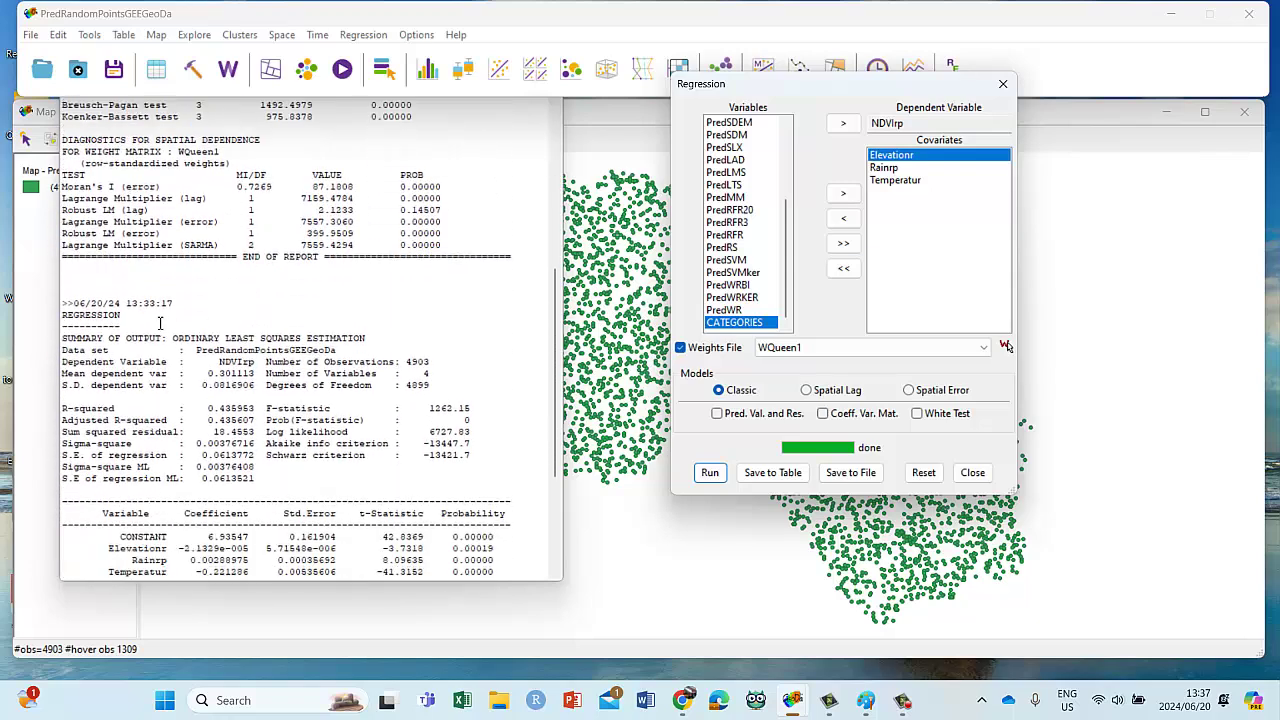
- Compare the rerun's regression report with the earlier report from 13:33:17 listed below it
left_click(77, 303)
scroll(120, 330, "down", 6)
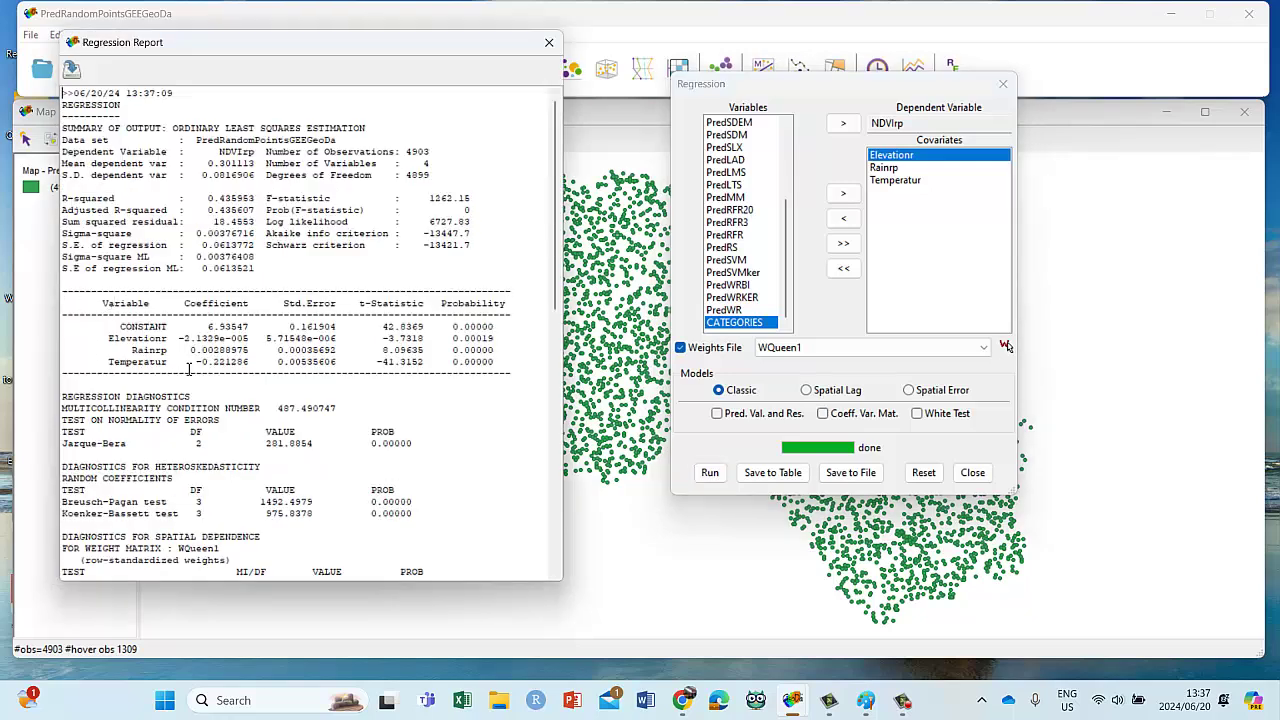
scroll(190, 362, "down", 6)
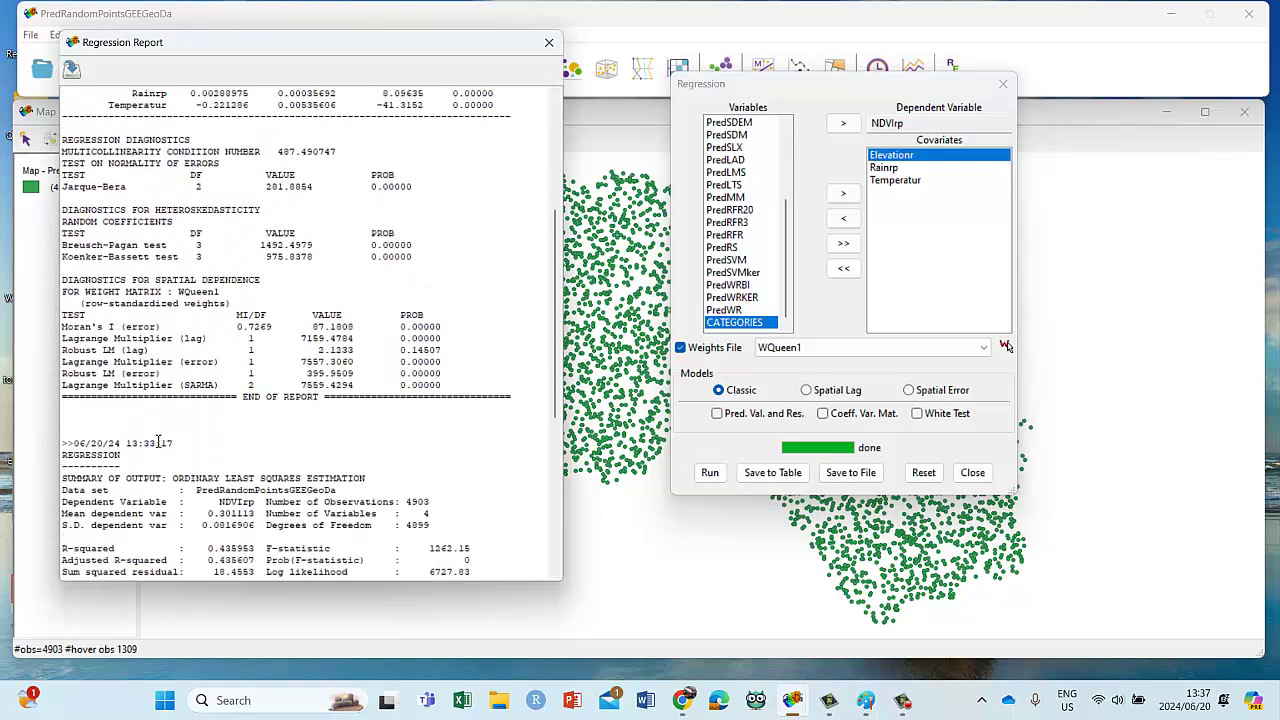
scroll(165, 440, "down", 20)
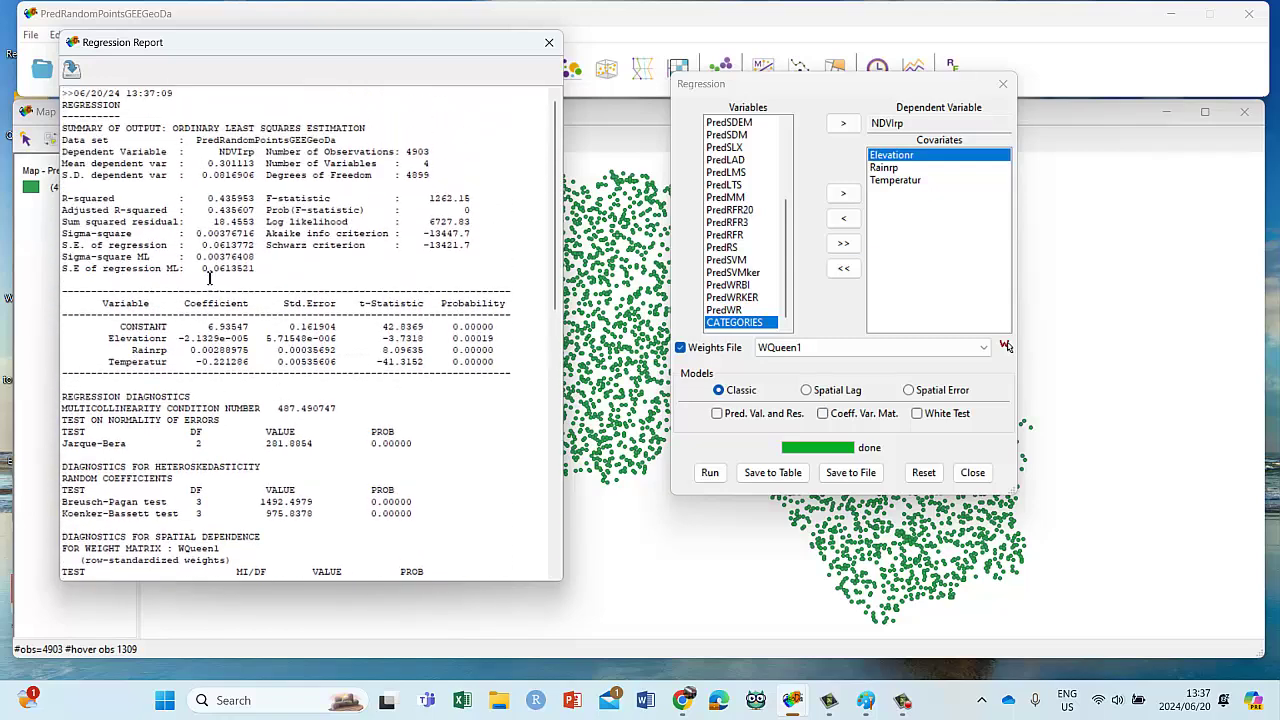
- Review the rerun's adjusted R-squared, covariate coefficients, Jarque-Bera normality test and heteroskedasticity tests
left_click(157, 93)
left_click_drag(218, 210, 256, 211)
left_click_drag(196, 327, 306, 370)
left_click_drag(103, 443, 428, 510)
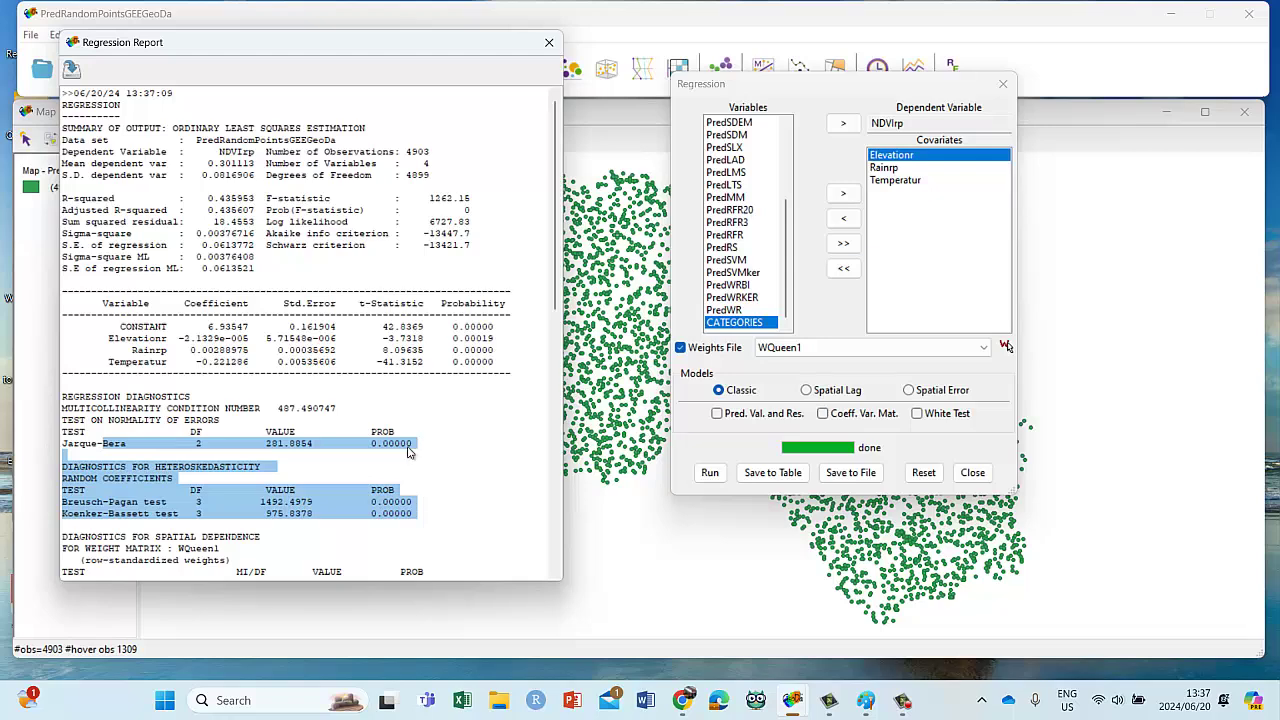
- Locate the spatial dependence diagnostics in the rerun's report and highlight the whole block of tests
scroll(408, 452, "down", 15)
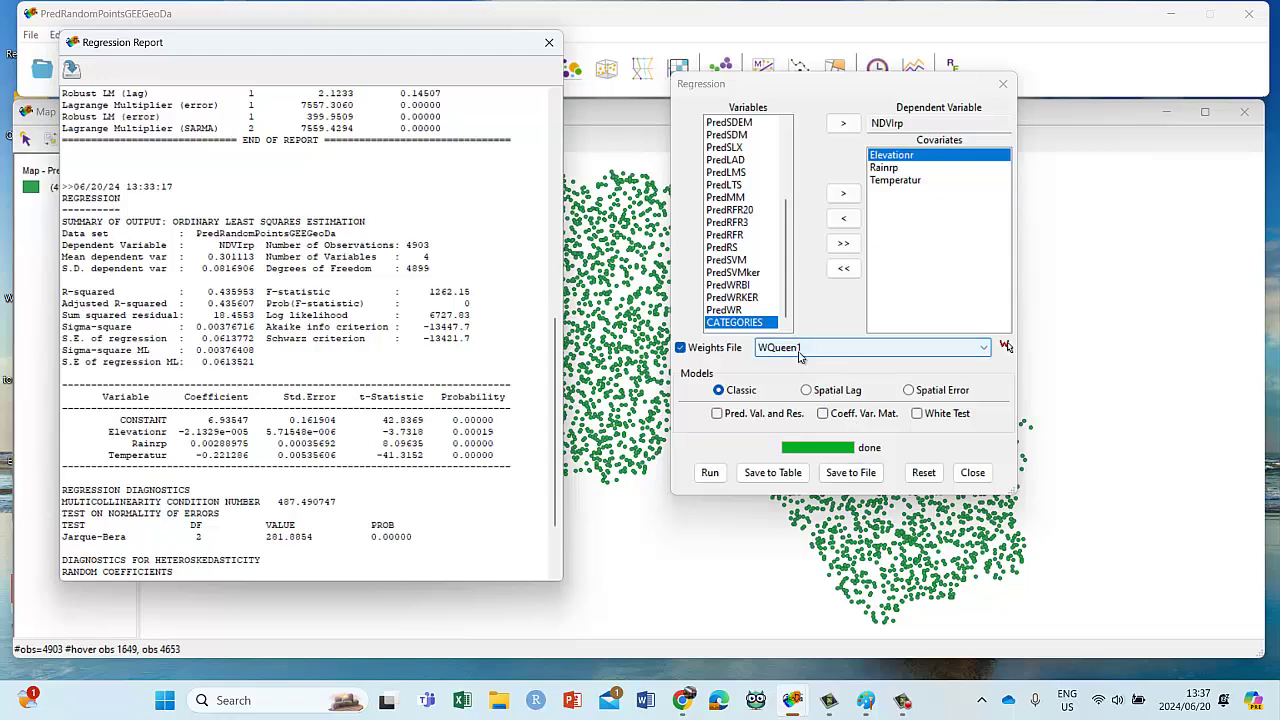
scroll(255, 398, "up", 3)
scroll(255, 398, "up", 3)
left_click(228, 360)
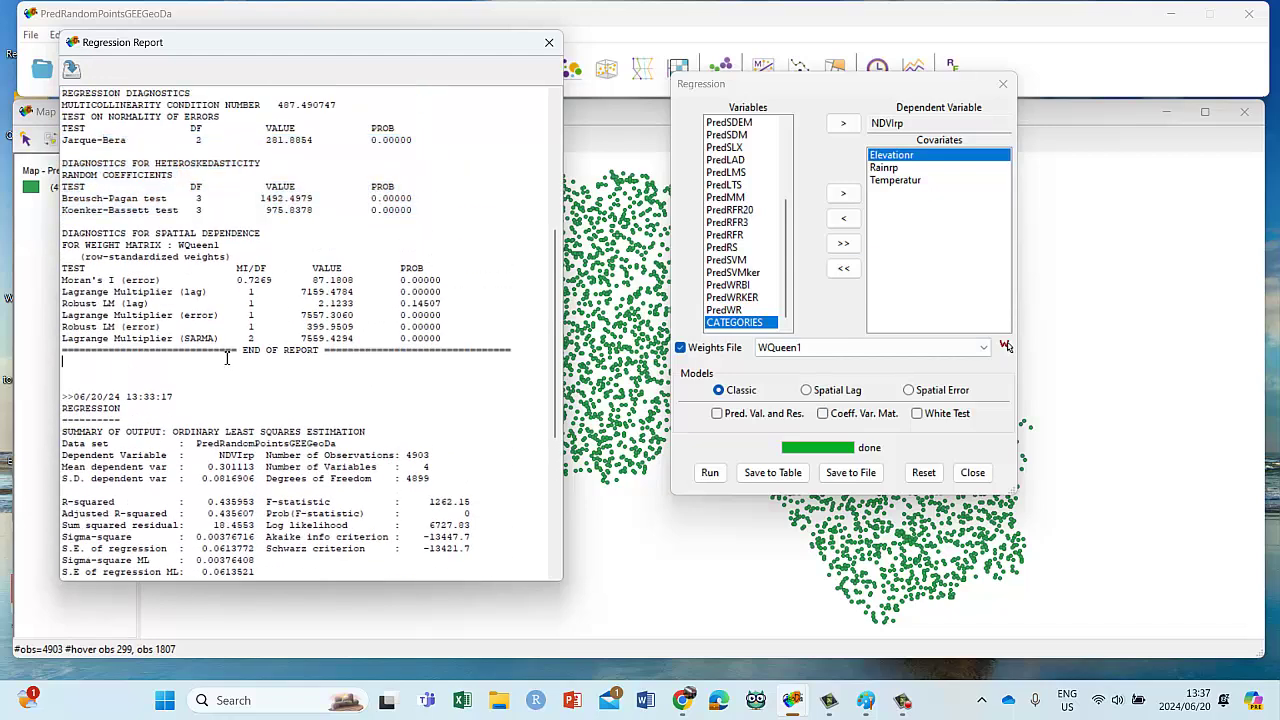
left_click_drag(63, 243, 478, 343)
left_click(463, 328)
left_click_drag(64, 233, 519, 347)
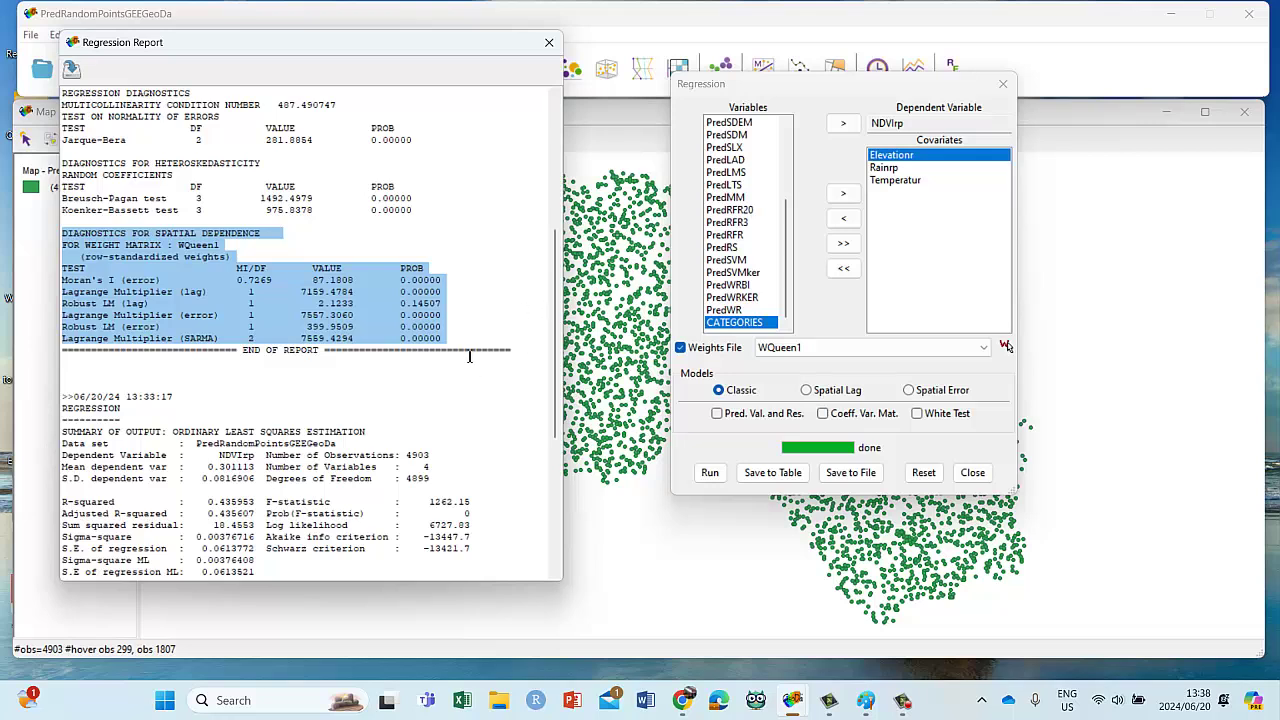
- Check the spatial dependence heading and the weight matrix the diagnostics are based on
left_click(246, 226)
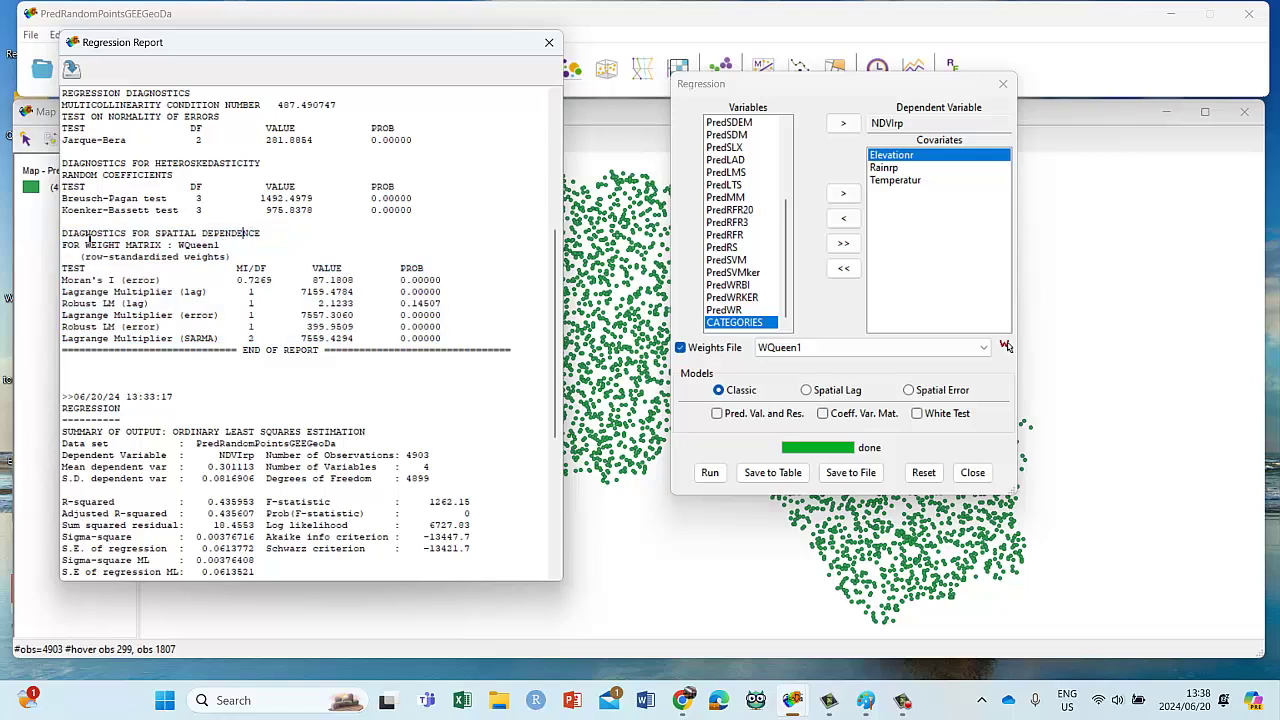
left_click_drag(75, 237, 306, 239)
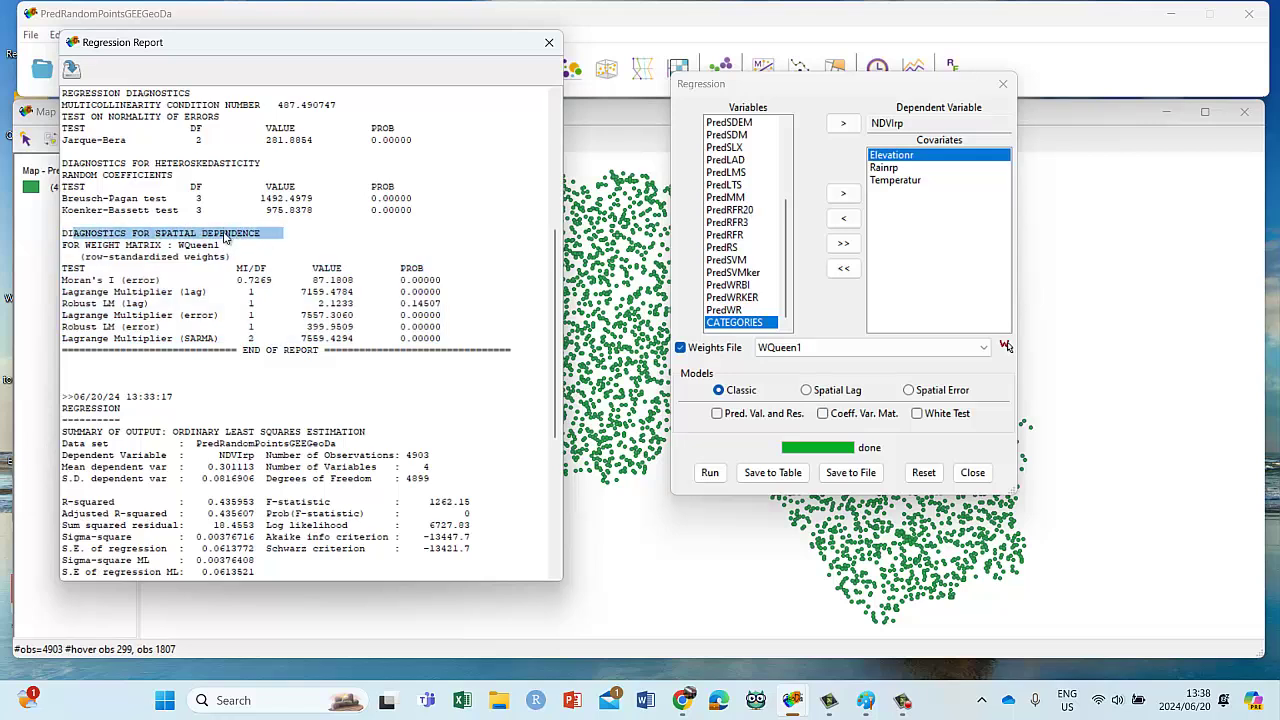
left_click(222, 238)
left_click_drag(193, 250, 62, 233)
left_click(237, 250)
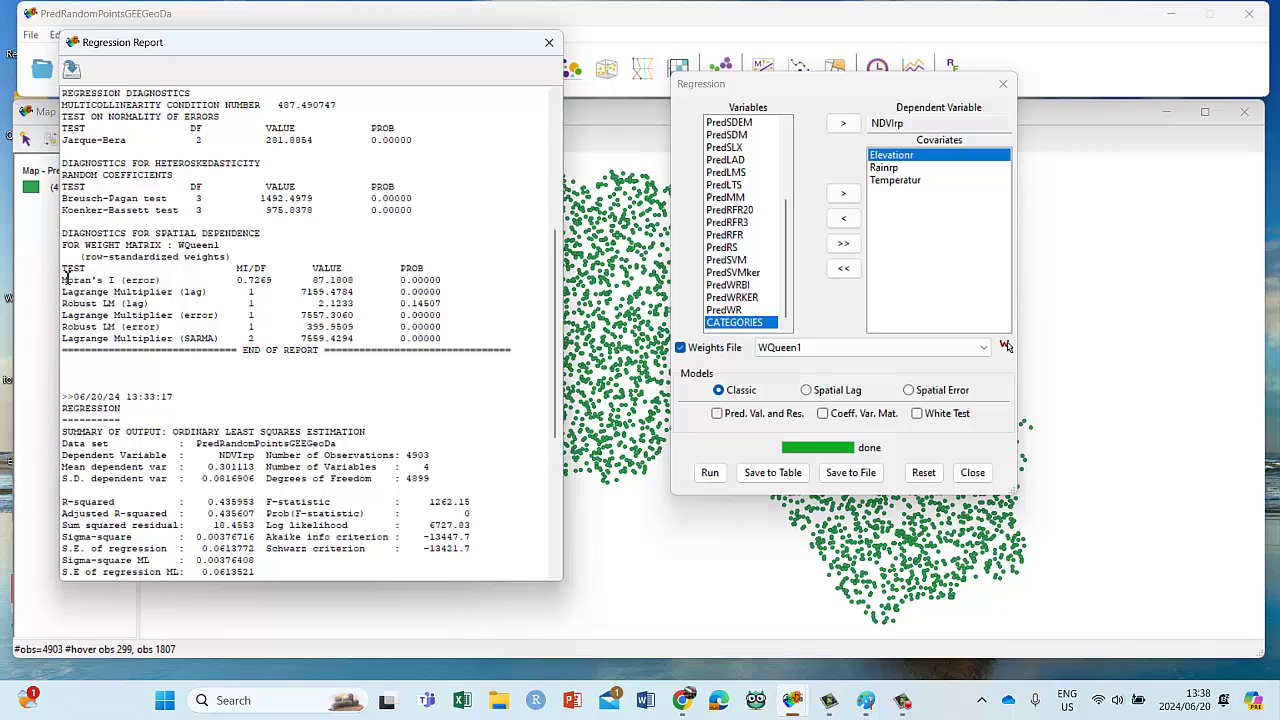
- Examine the Moran's I (error) result and the Lagrange Multiplier lag, error and SARMA test entries
left_click_drag(66, 278, 465, 284)
left_click(240, 280)
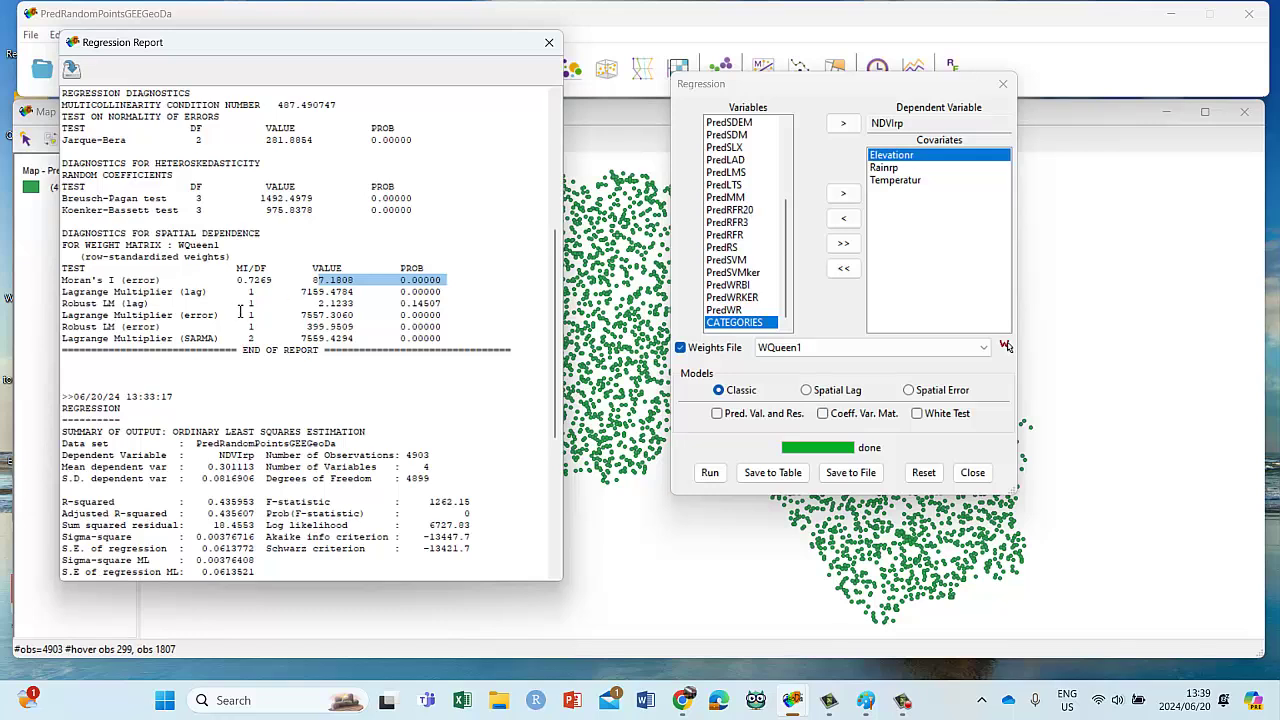
left_click_drag(63, 292, 217, 325)
left_click(153, 291)
left_click(217, 320)
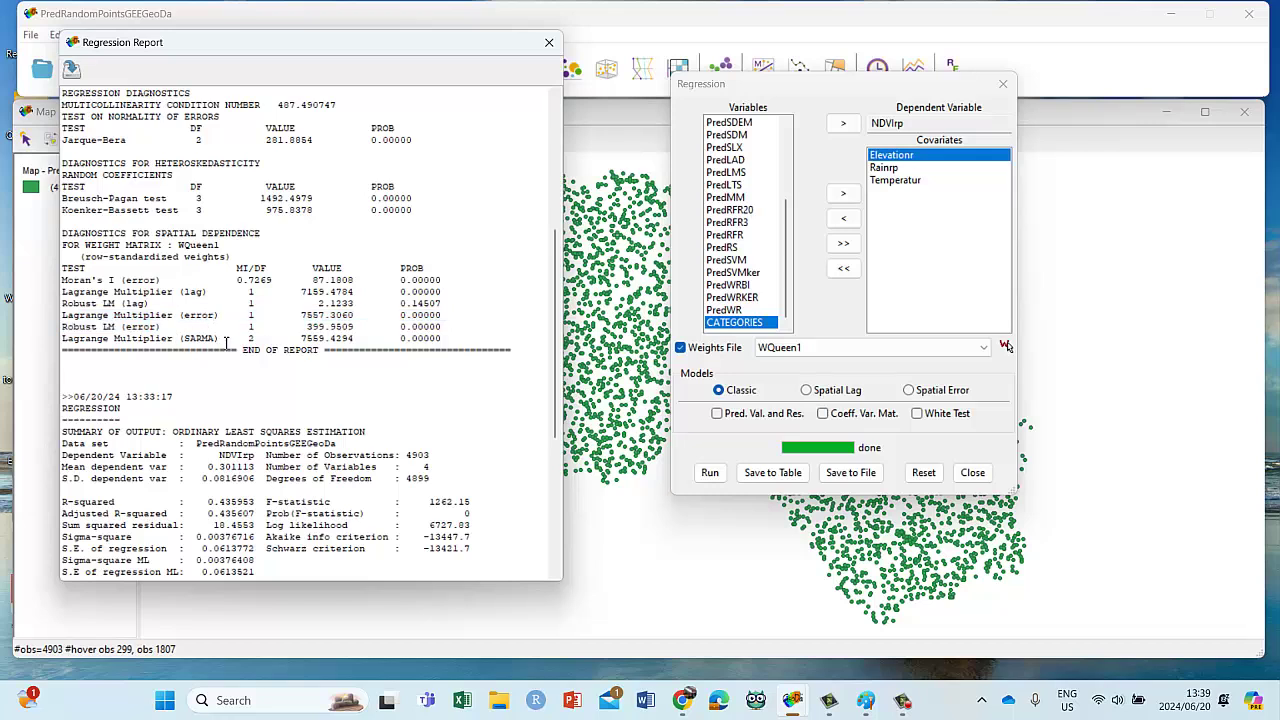
left_click_drag(220, 340, 181, 336)
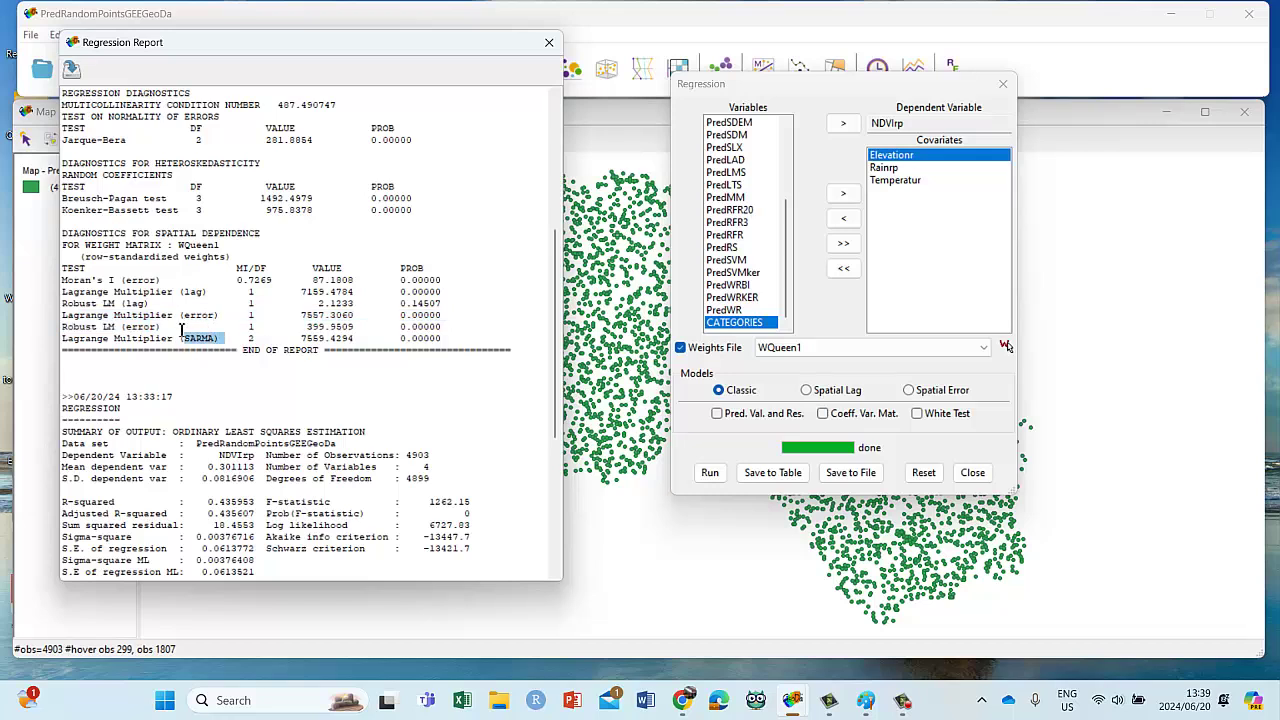
left_click(213, 292)
- Reposition the report beside the regression settings and relate the lag, error and SARMA tests to the Spatial Lag and Spatial Error models
left_click_drag(442, 45, 480, 205)
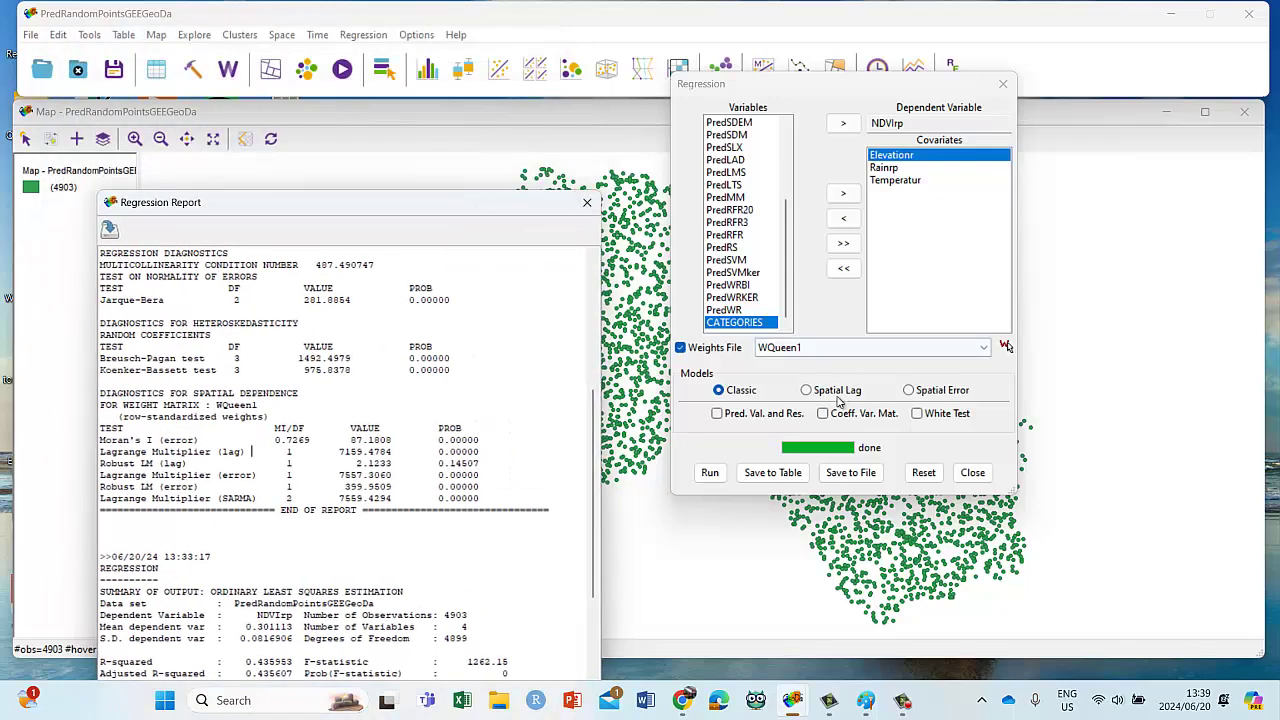
left_click_drag(392, 202, 382, 112)
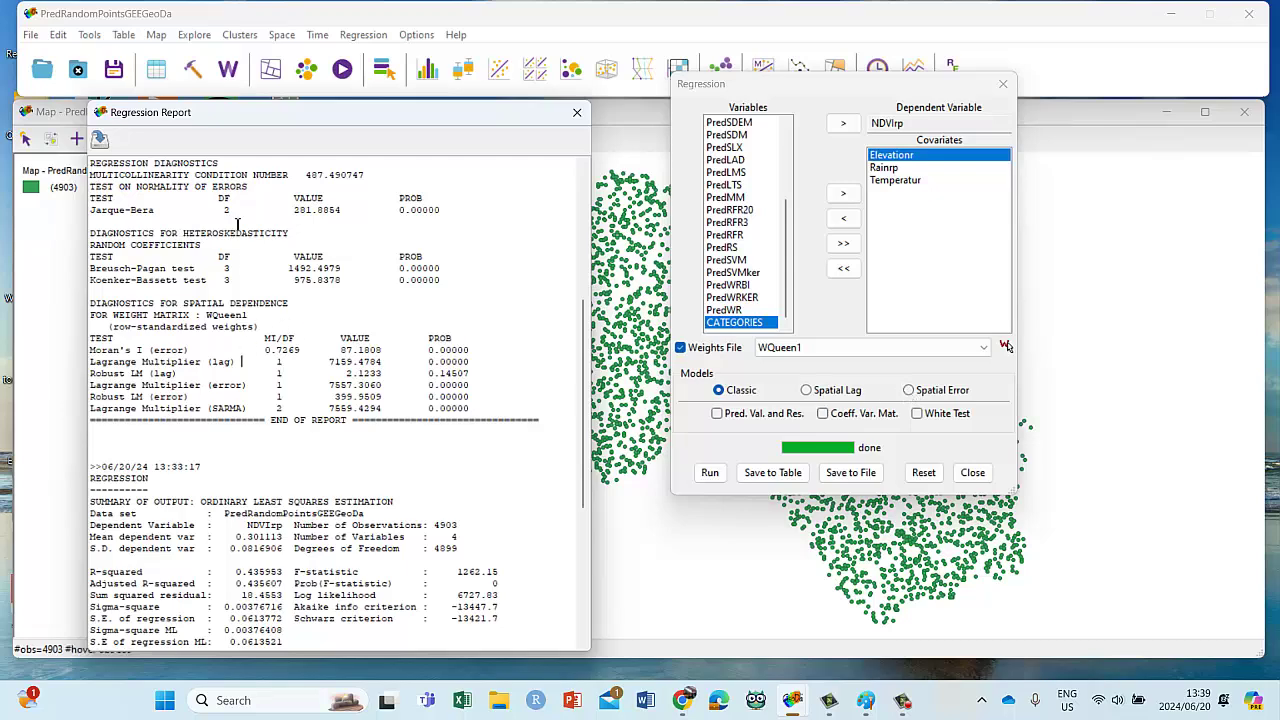
left_click_drag(279, 117, 273, 80)
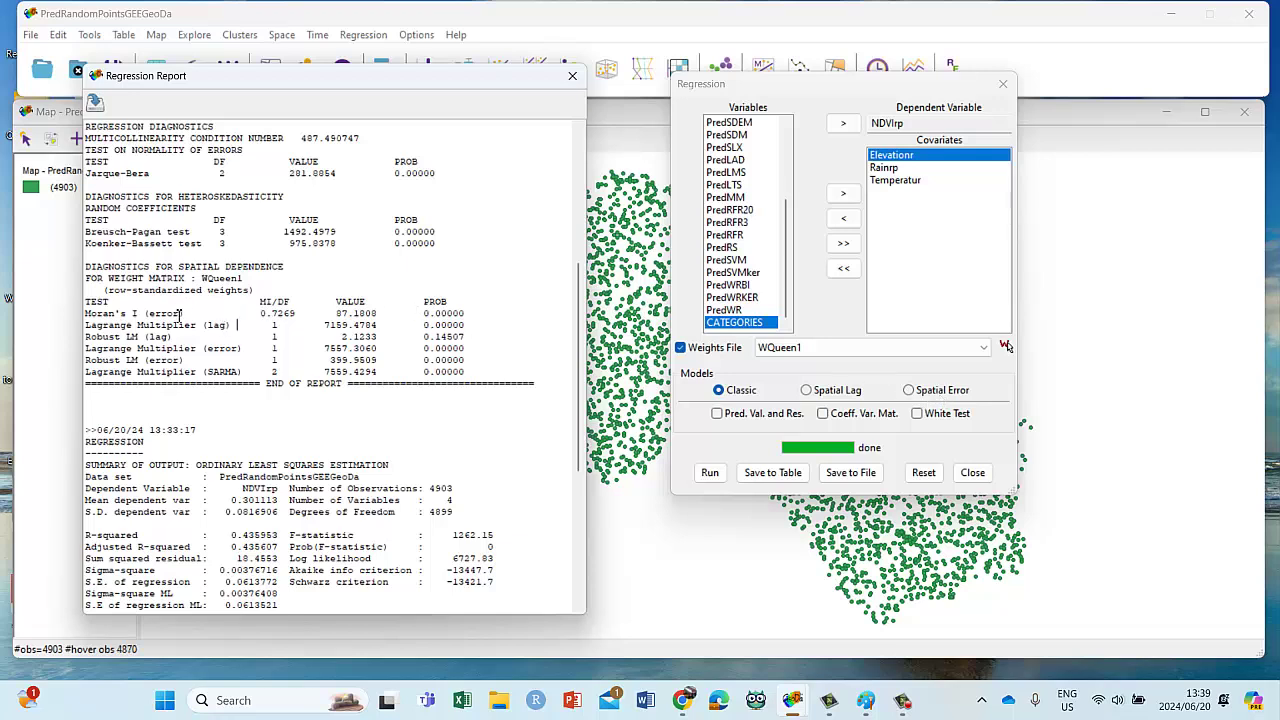
triple_click(218, 326)
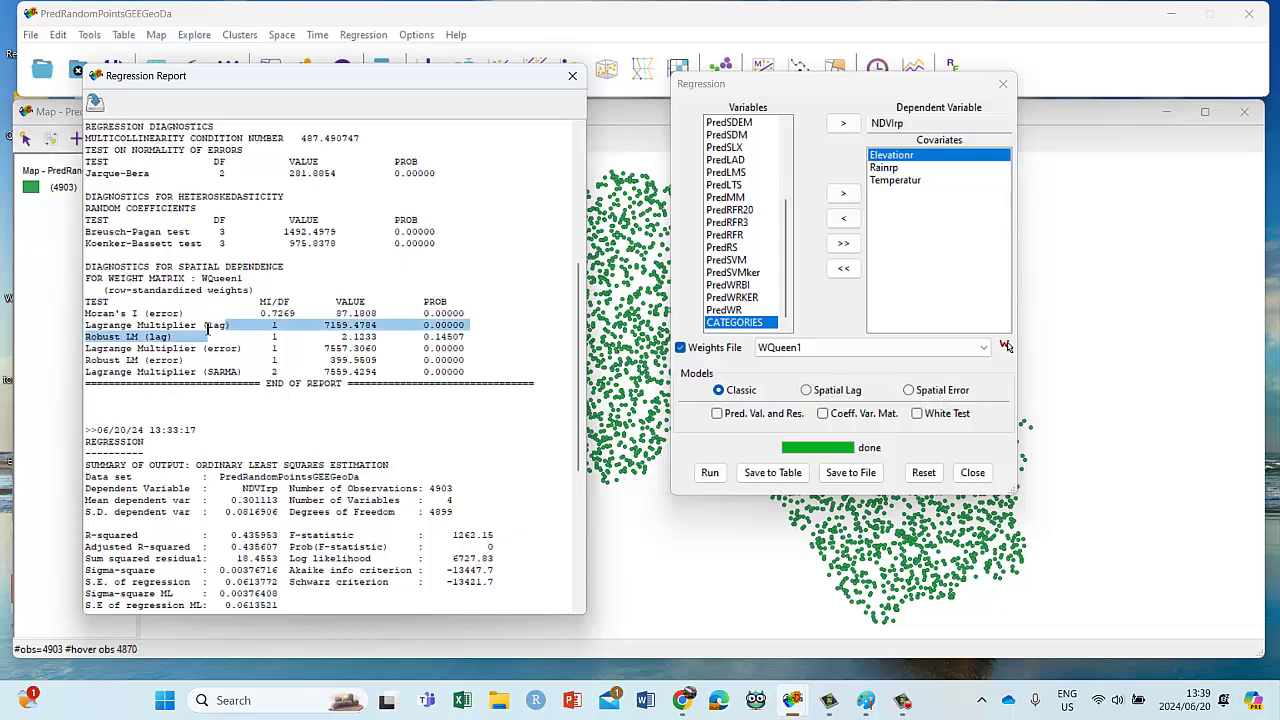
double_click(218, 326)
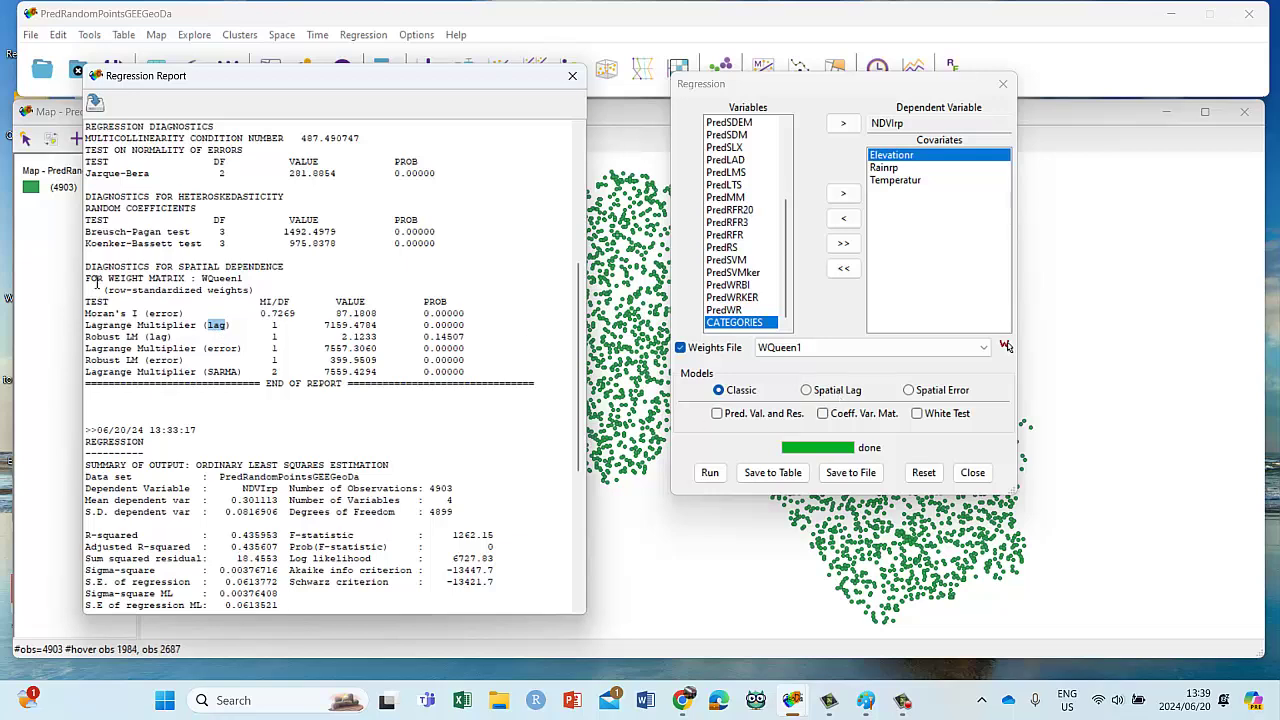
left_click_drag(244, 350, 203, 350)
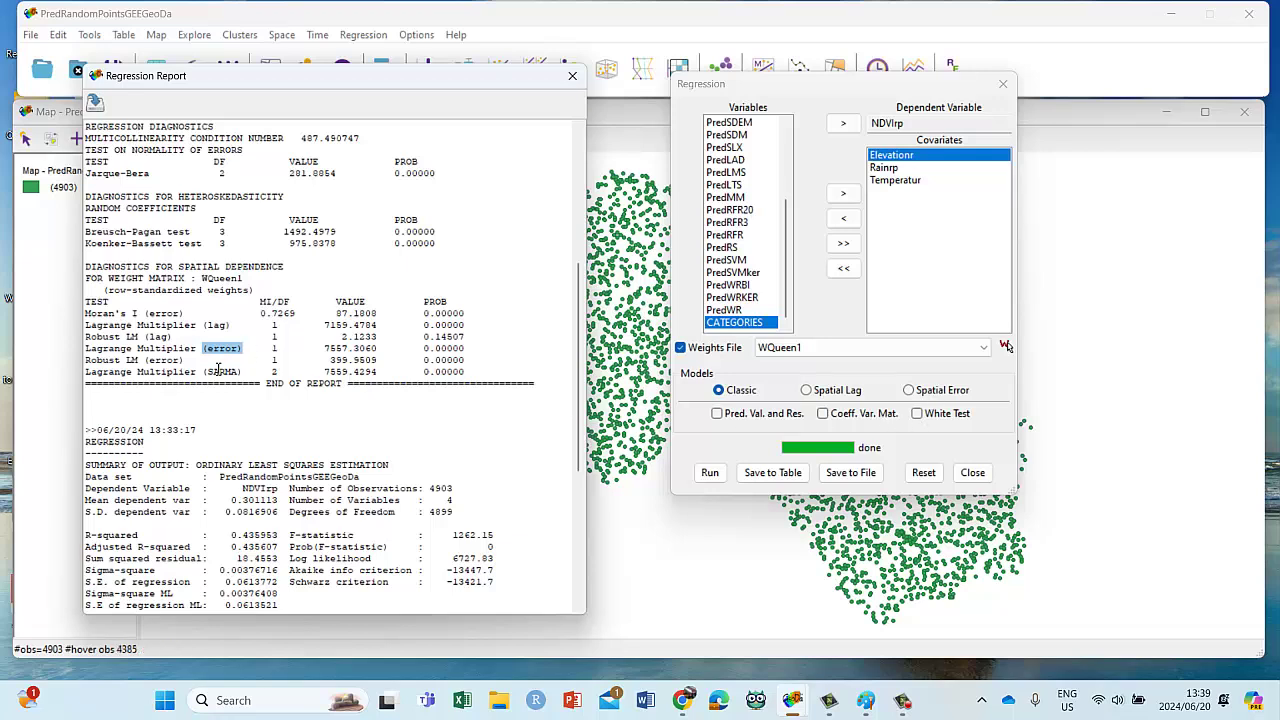
left_click_drag(240, 371, 205, 374)
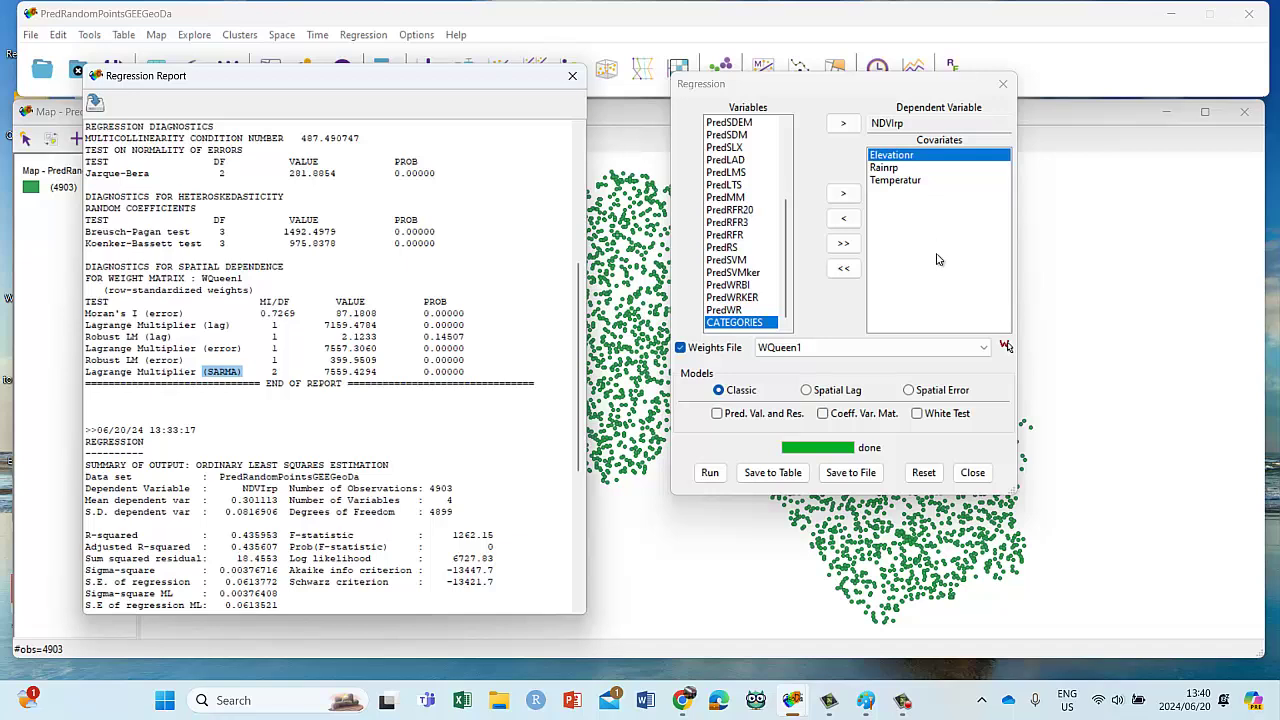
- Compare the Lagrange Multiplier (lag) and Lagrange Multiplier (error) tests and their probabilities
left_click(222, 324)
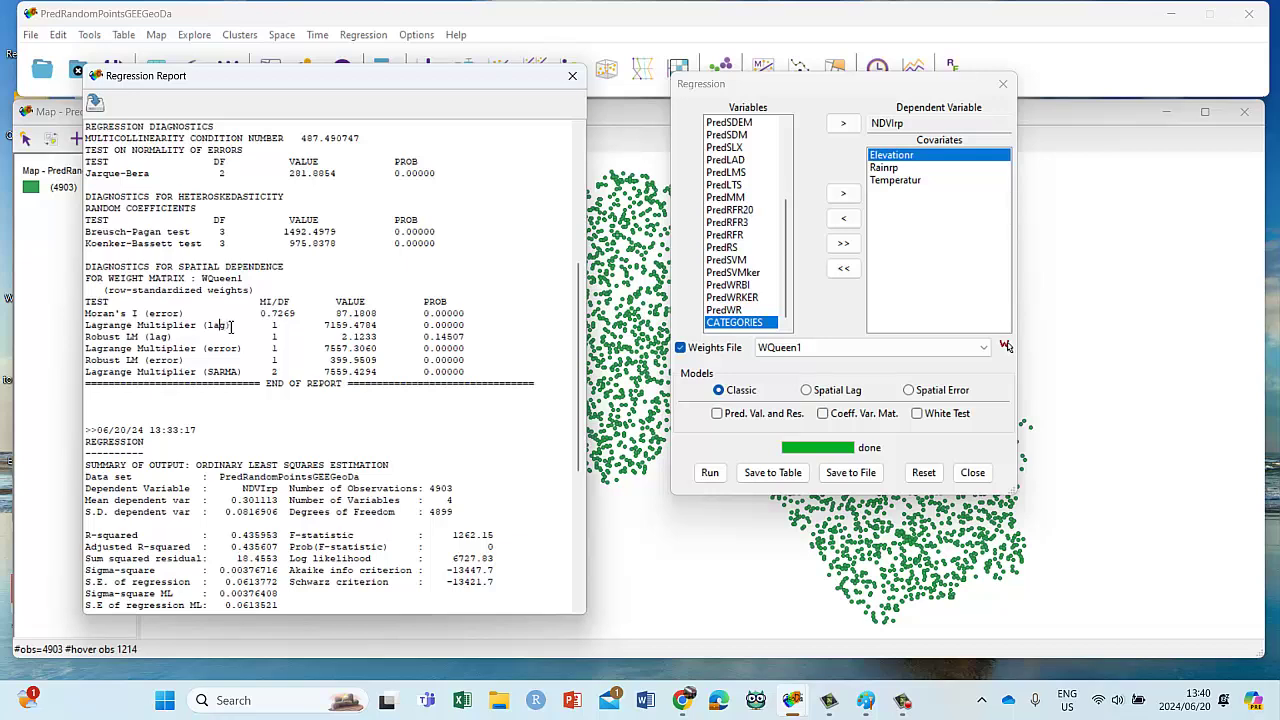
triple_click(222, 325)
left_click_drag(228, 325, 210, 326)
left_click_drag(240, 348, 210, 348)
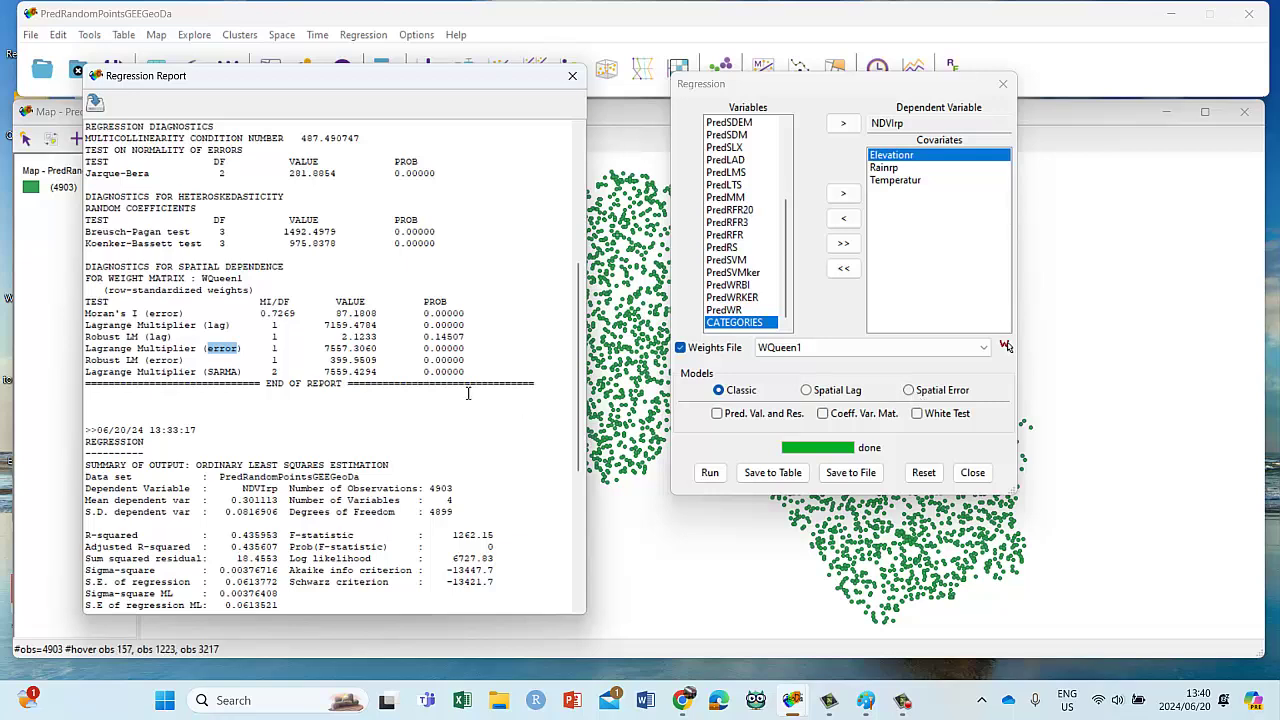
left_click(372, 354)
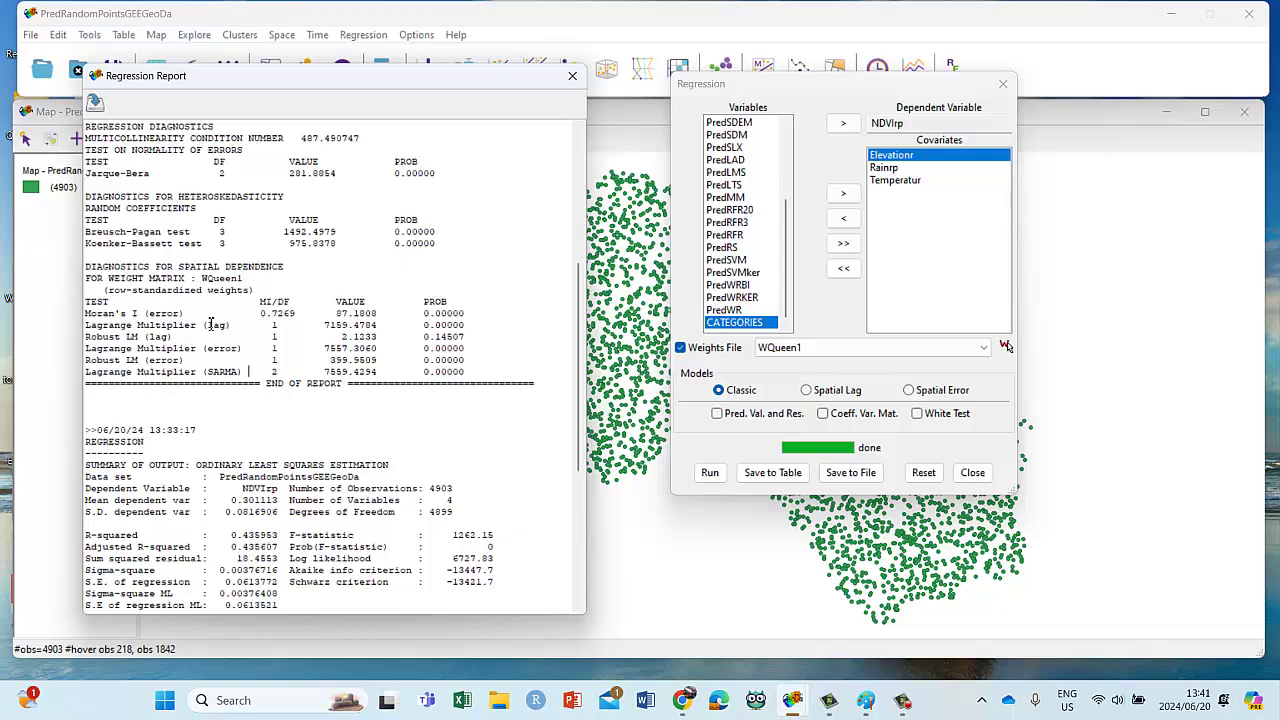
left_click_drag(231, 326, 68, 324)
left_click_drag(250, 349, 82, 348)
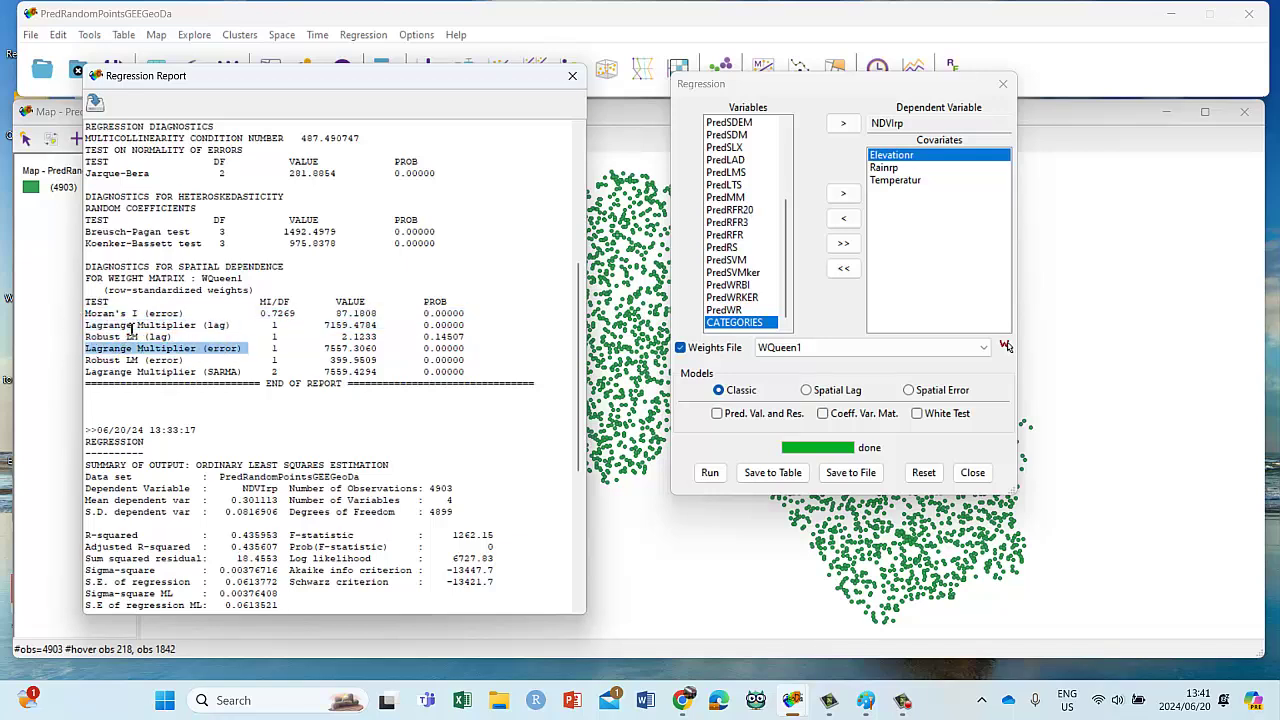
left_click(226, 325)
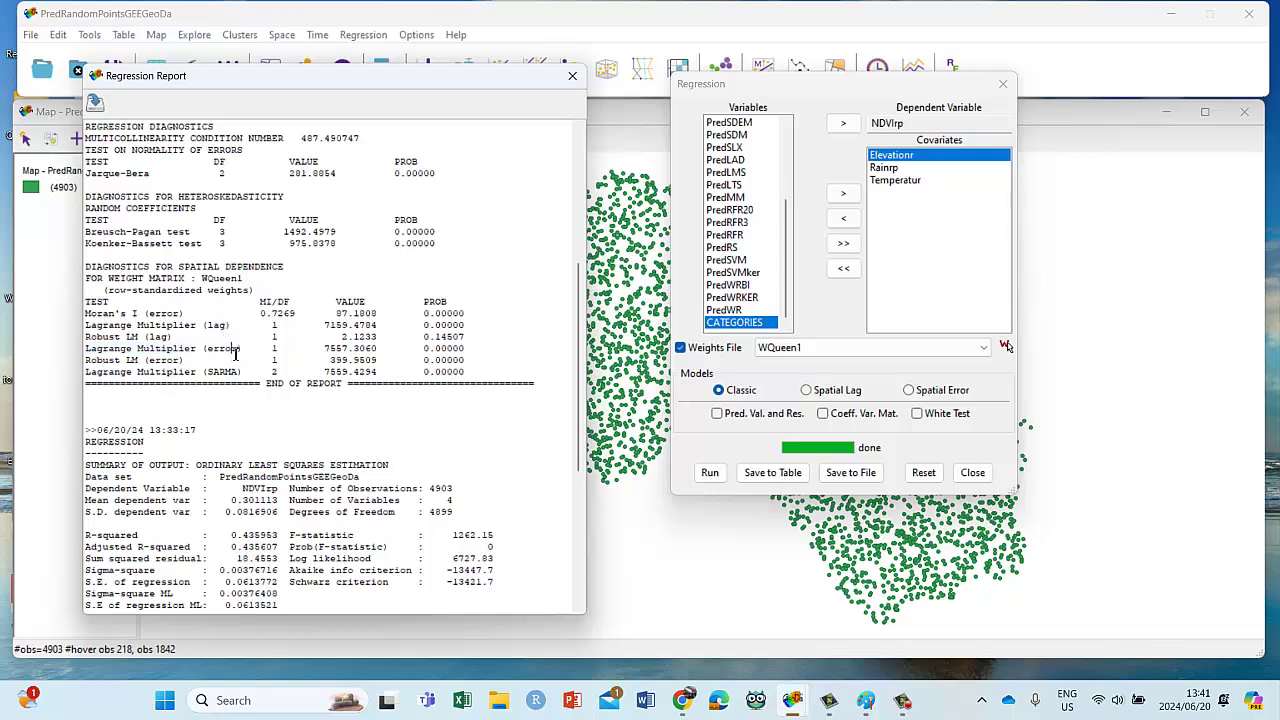
left_click_drag(463, 348, 426, 330)
- Compare the probabilities of the Robust LM (lag) and Robust LM (error) tests
left_click_drag(180, 337, 98, 340)
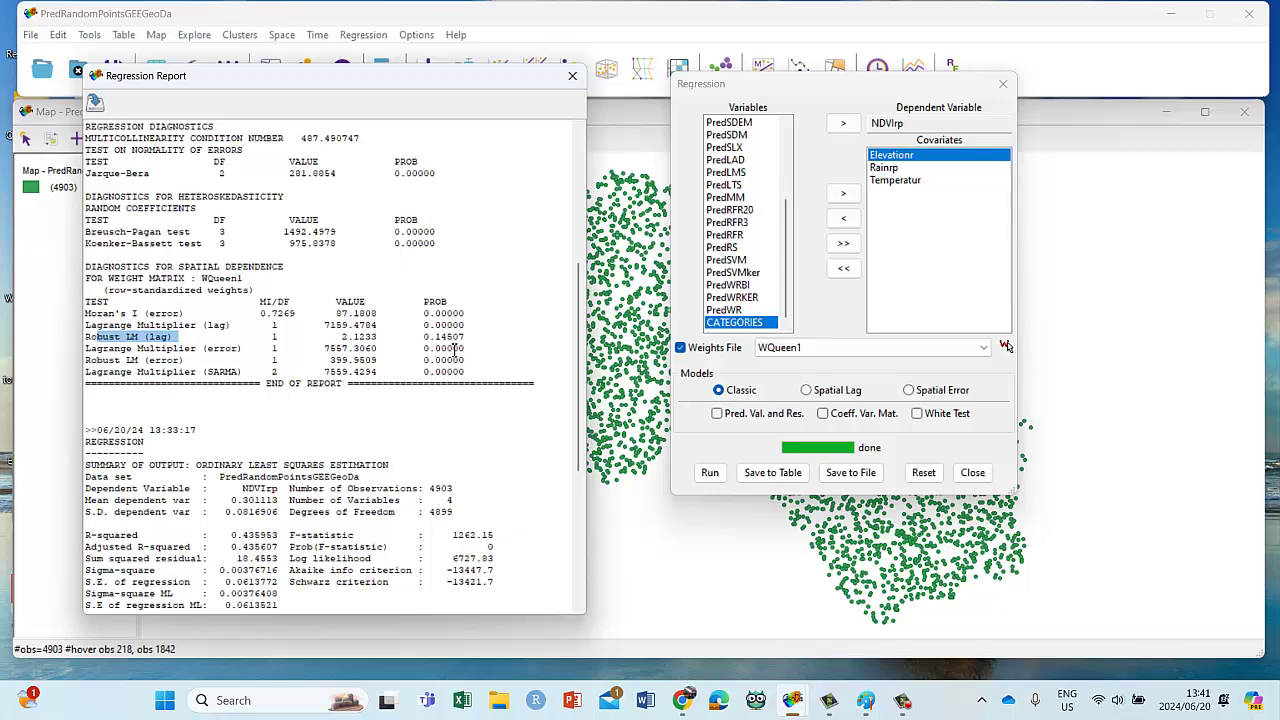
left_click_drag(472, 340, 426, 339)
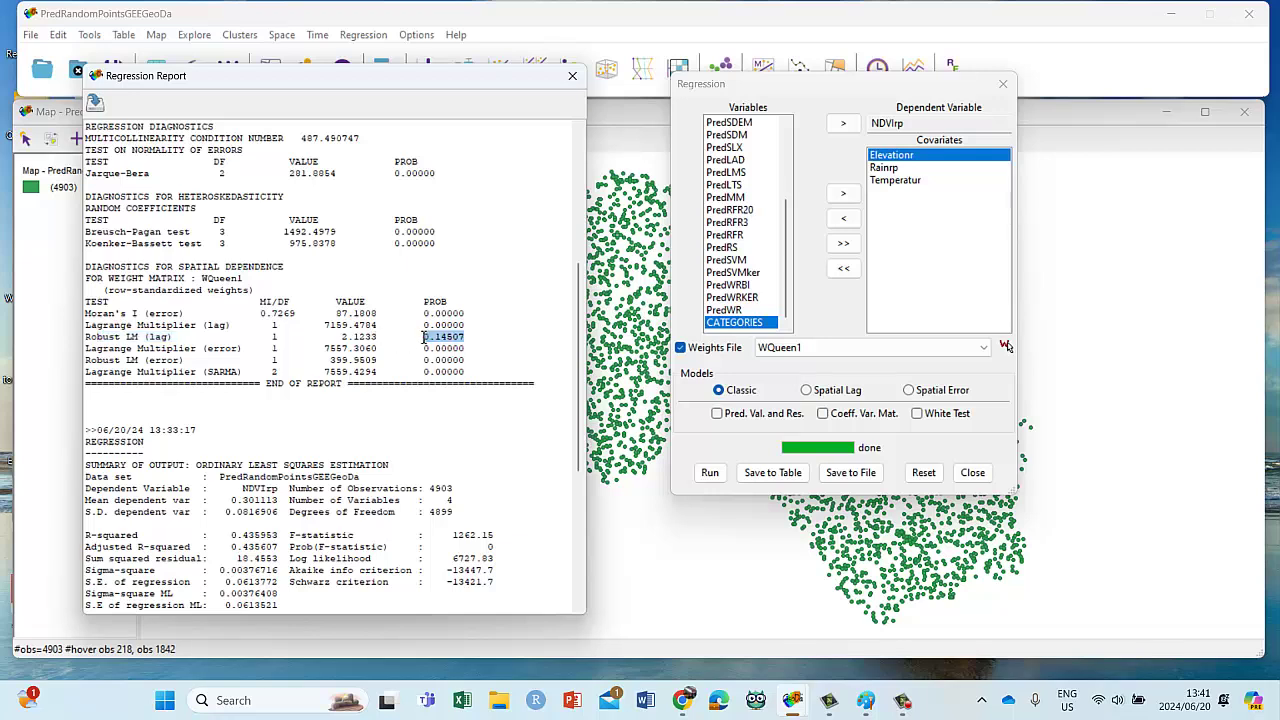
left_click_drag(197, 362, 85, 362)
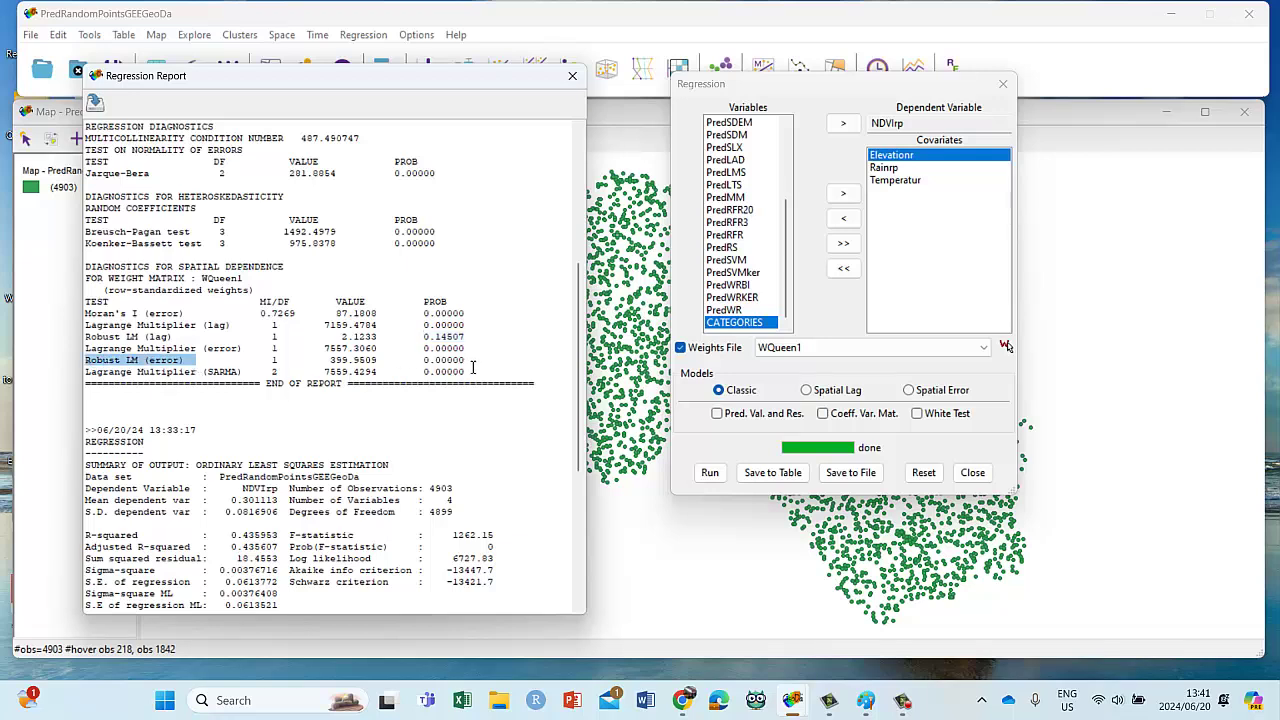
triple_click(473, 368)
left_click(375, 371)
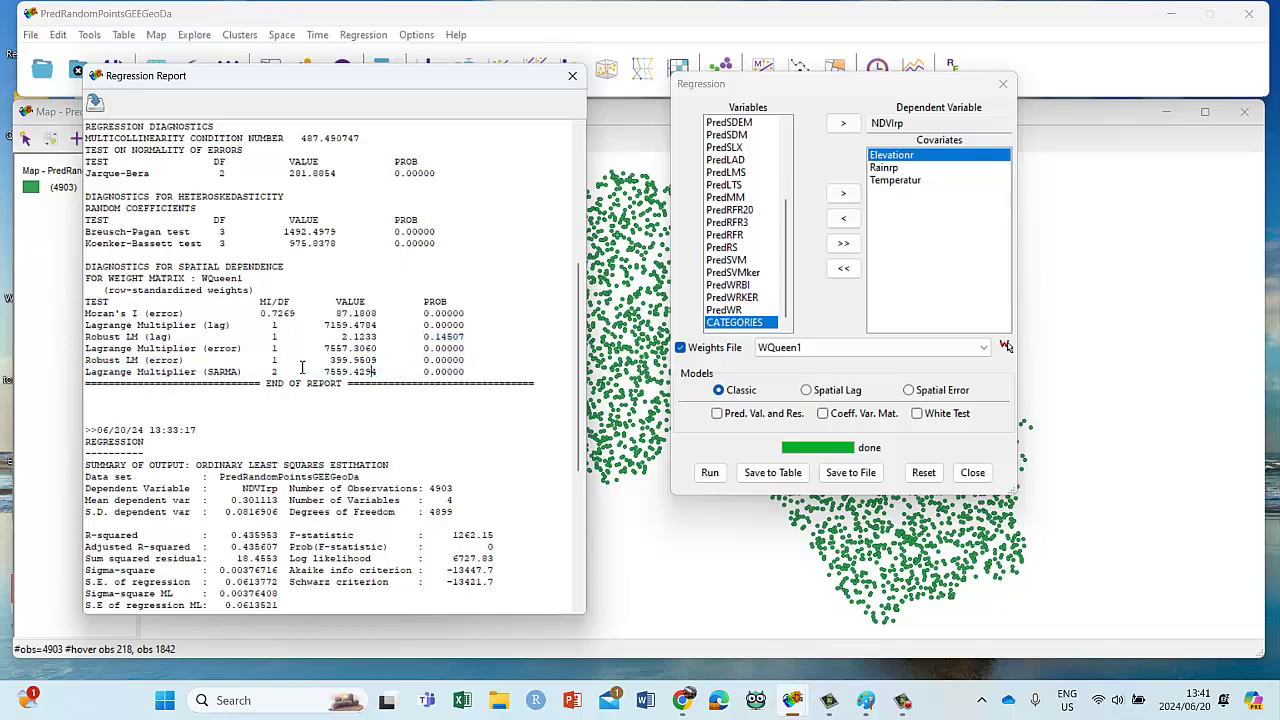
- Check the probability of the Lagrange Multiplier (SARMA) test, then highlight all the spatial dependence tests together
triple_click(251, 372)
left_click(424, 371)
left_click_drag(478, 372, 419, 372)
left_click_drag(466, 372, 76, 314)
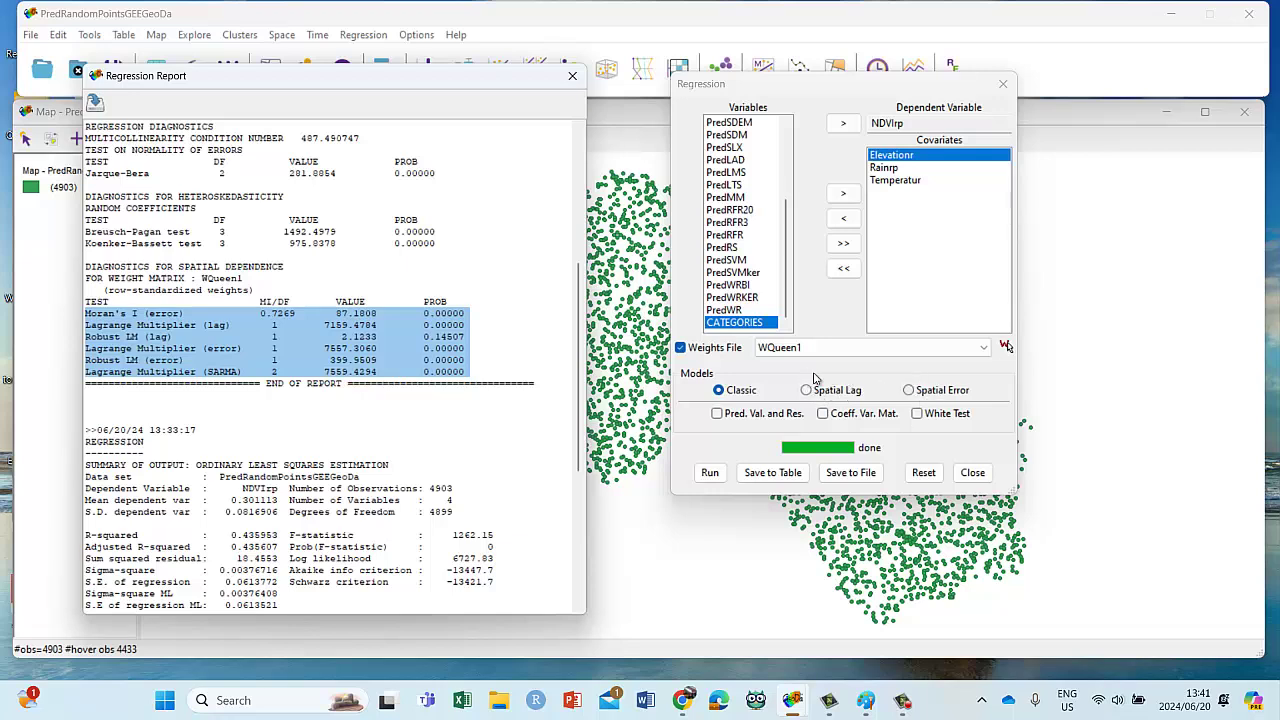
left_click(418, 290)
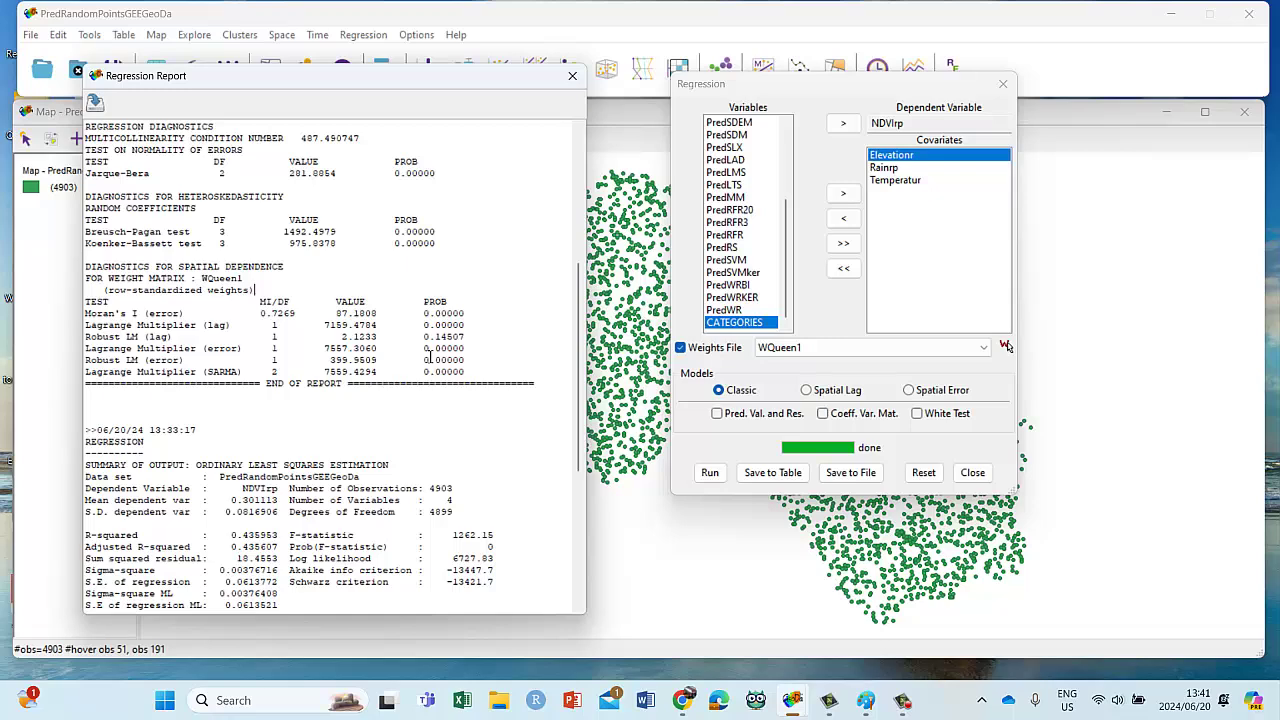
- Review the rerun's report from its summary statistics down and highlight the complete spatial dependence section for WQueen1
scroll(430, 358, "up", 6)
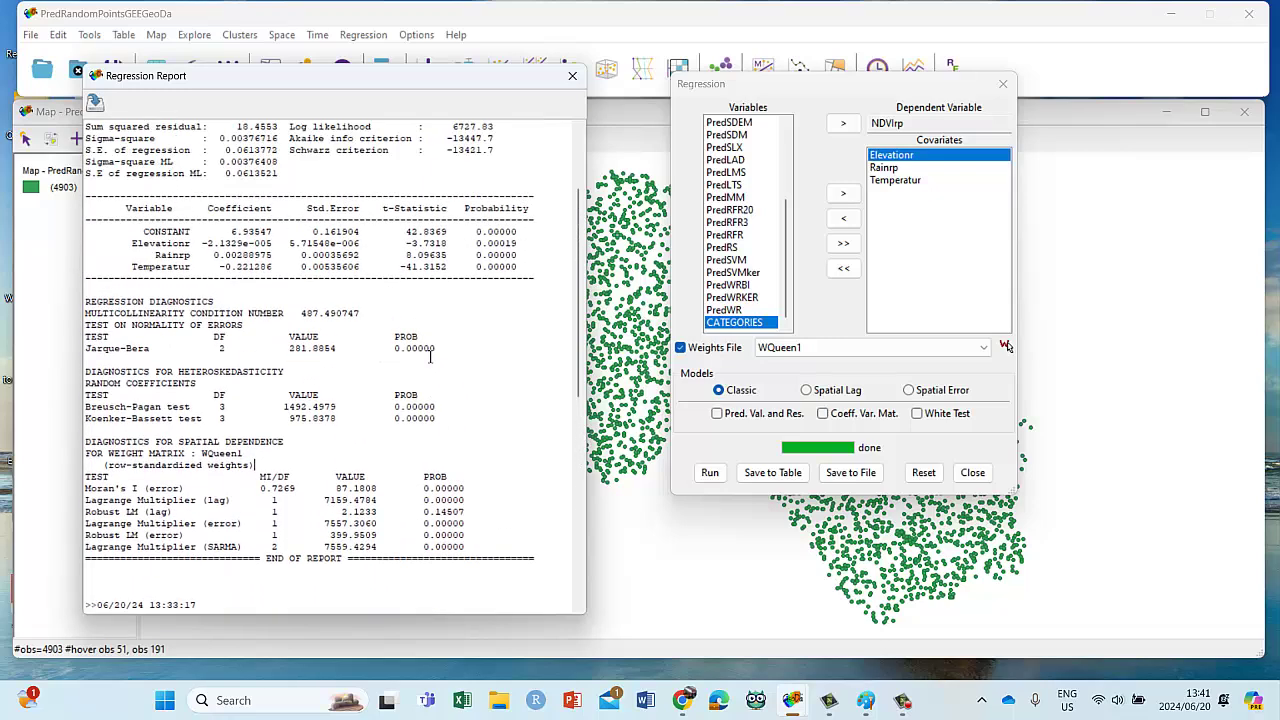
scroll(428, 358, "up", 1)
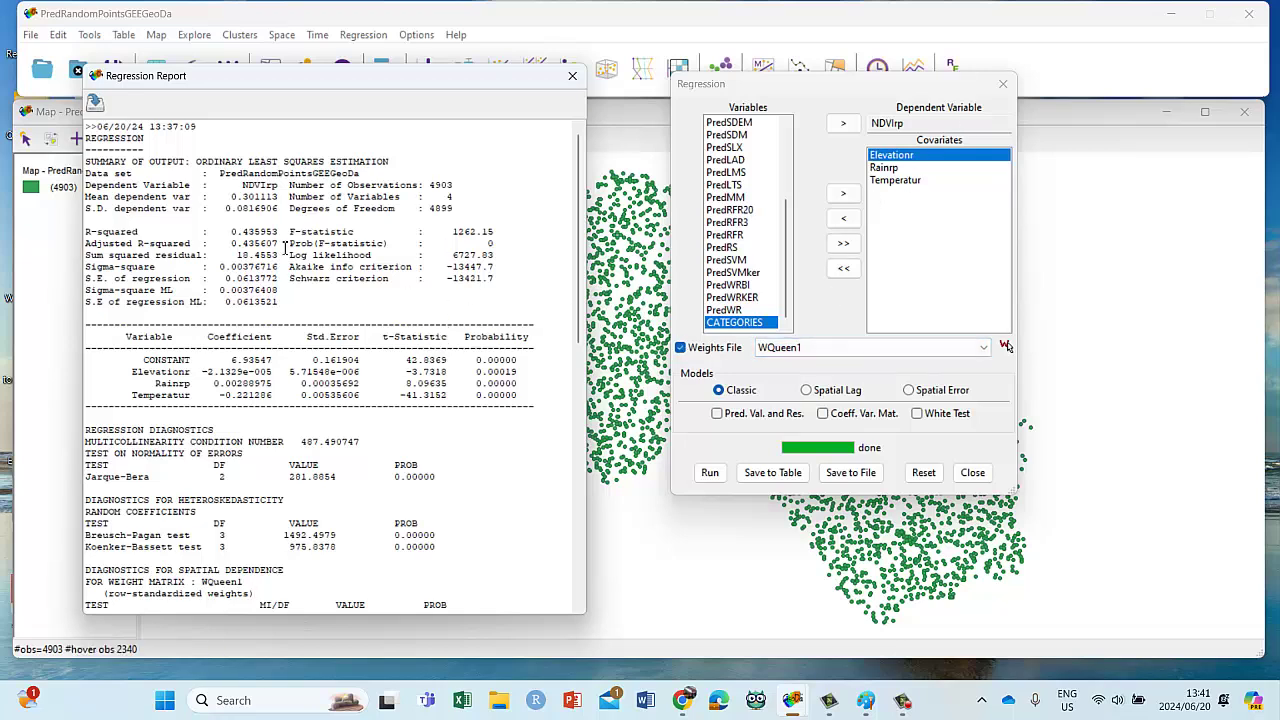
scroll(280, 260, "down", 4)
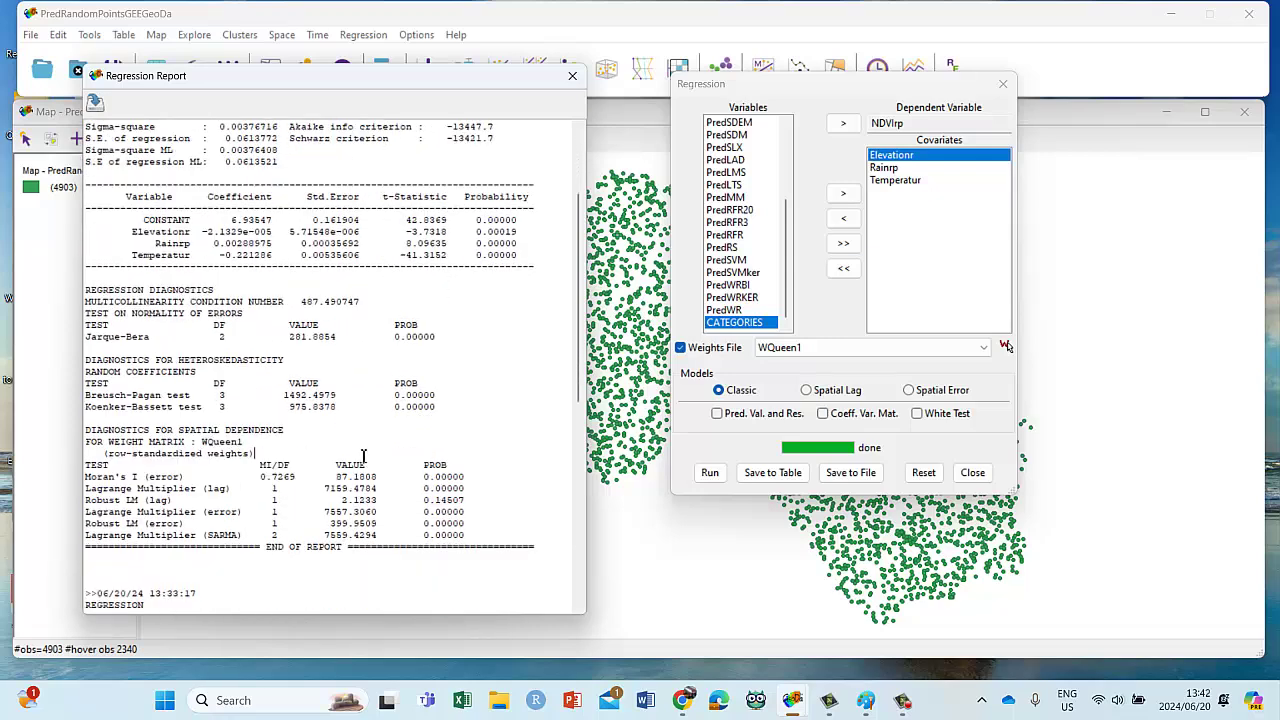
left_click_drag(476, 537, 85, 430)
left_click(396, 465)
left_click_drag(482, 537, 86, 431)
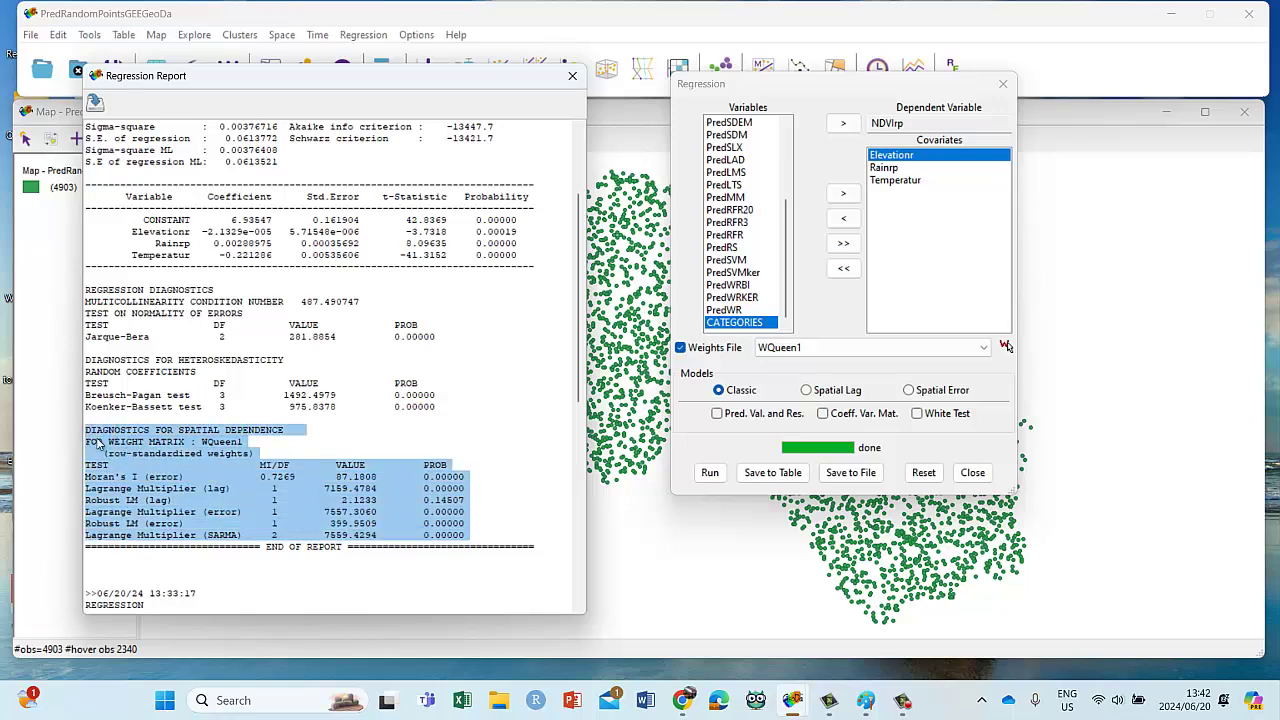
- Examine the Moran's I (error) test and the remaining spatial dependence results in the WQueen1 report
left_click_drag(196, 477, 147, 477)
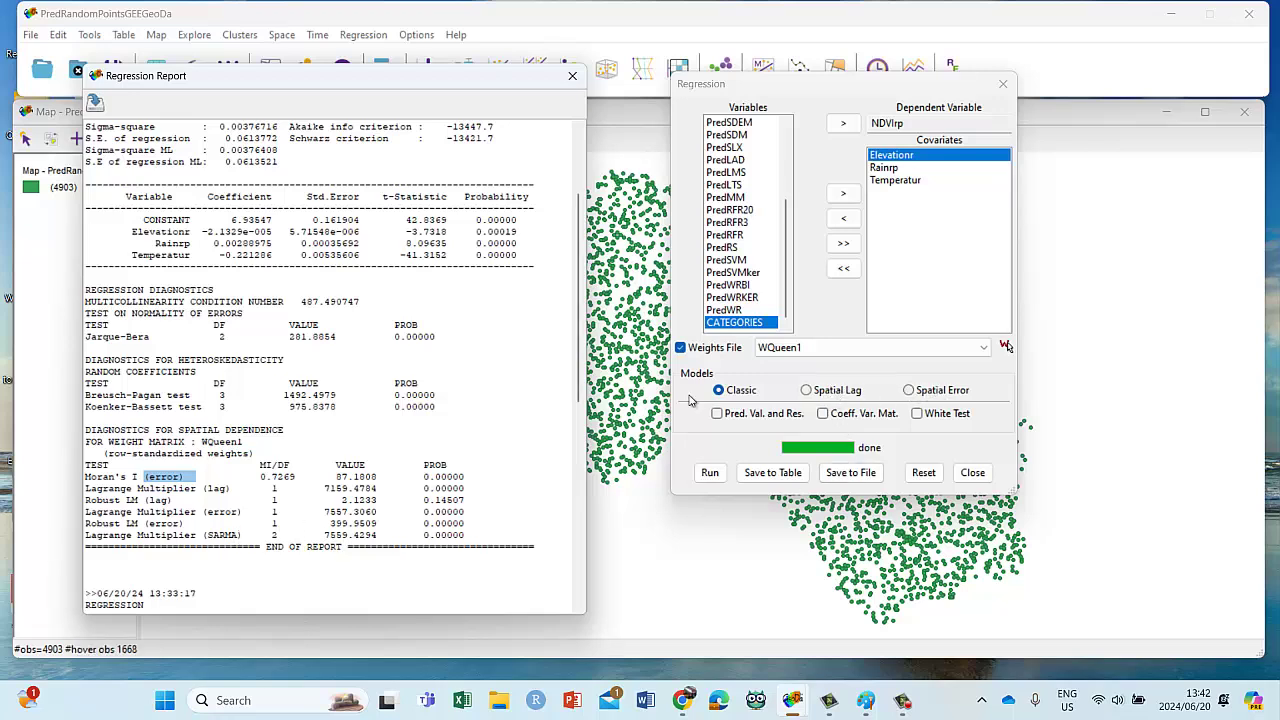
left_click(273, 535)
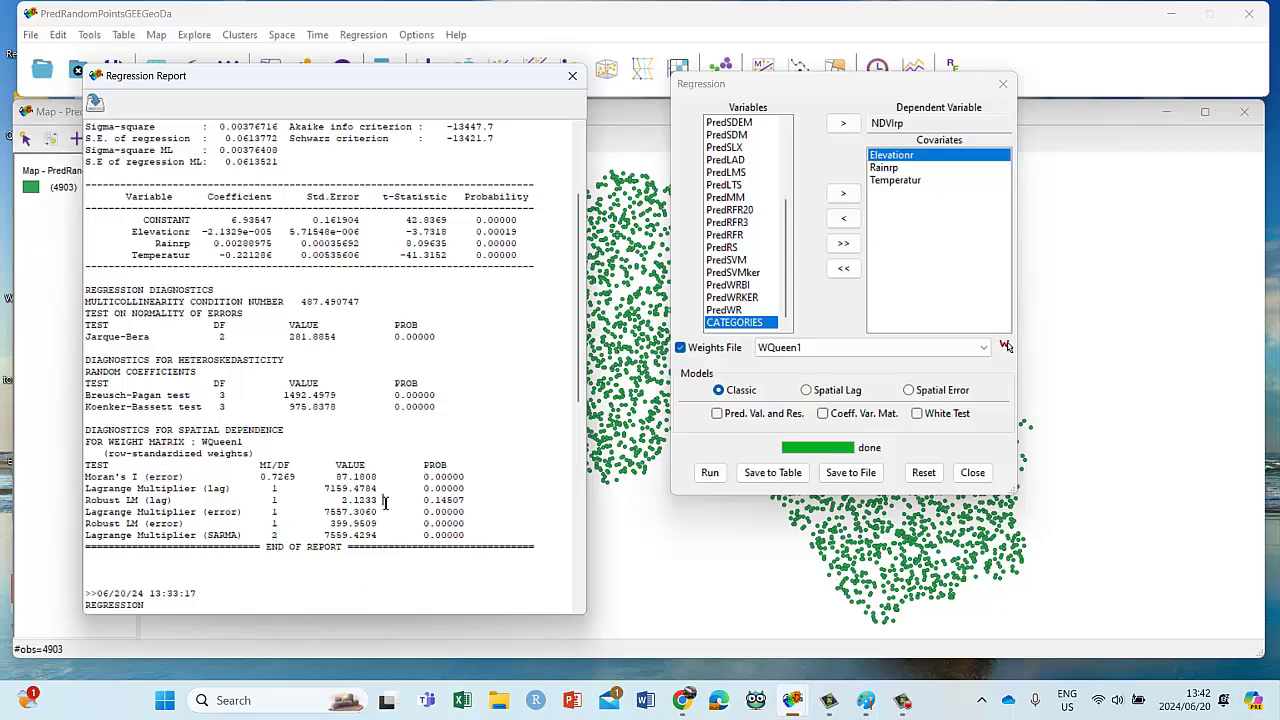
scroll(383, 503, "up", 4)
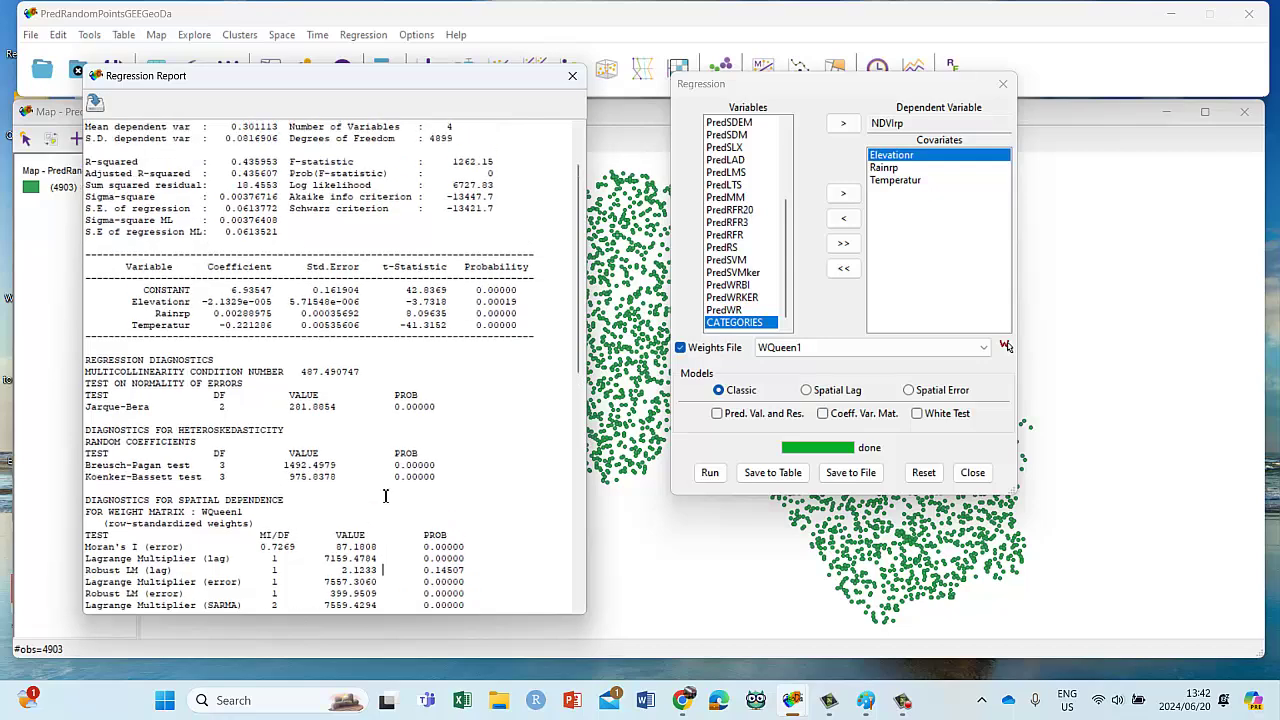
- Rerun the classic regression with WQueen2 as the weights file
left_click(805, 407)
left_click(805, 407)
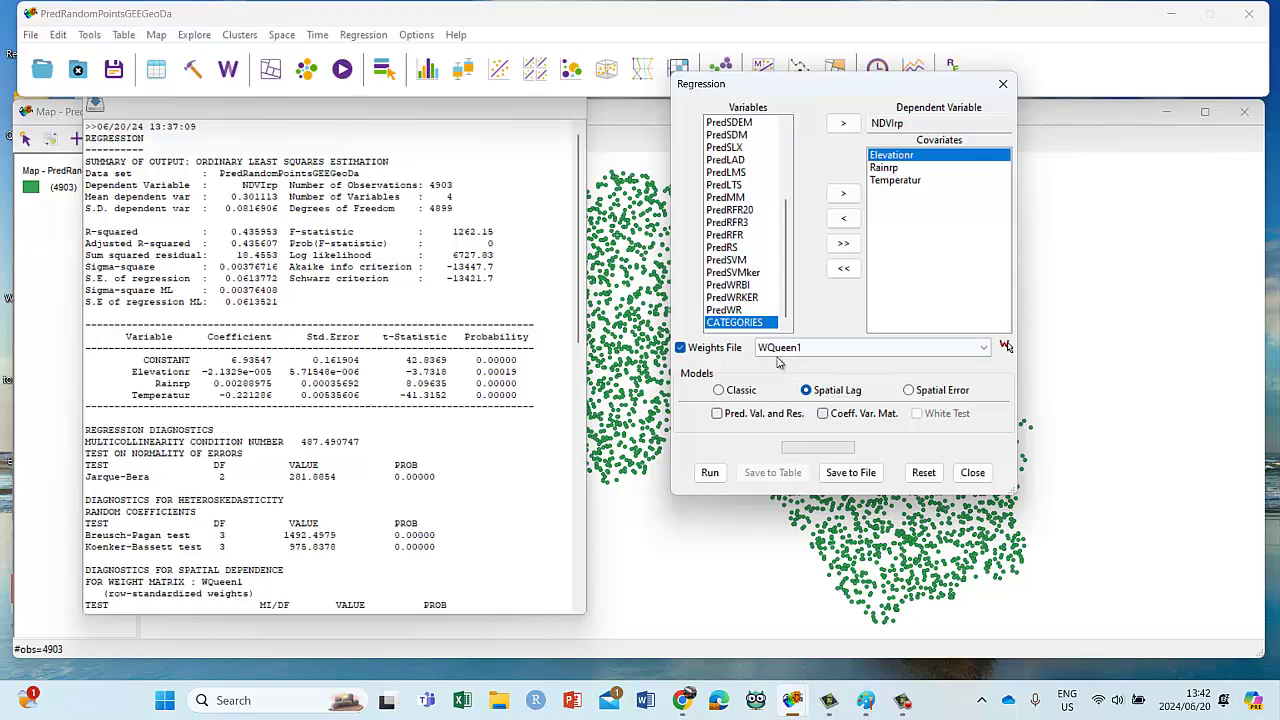
left_click(726, 391)
left_click(826, 350)
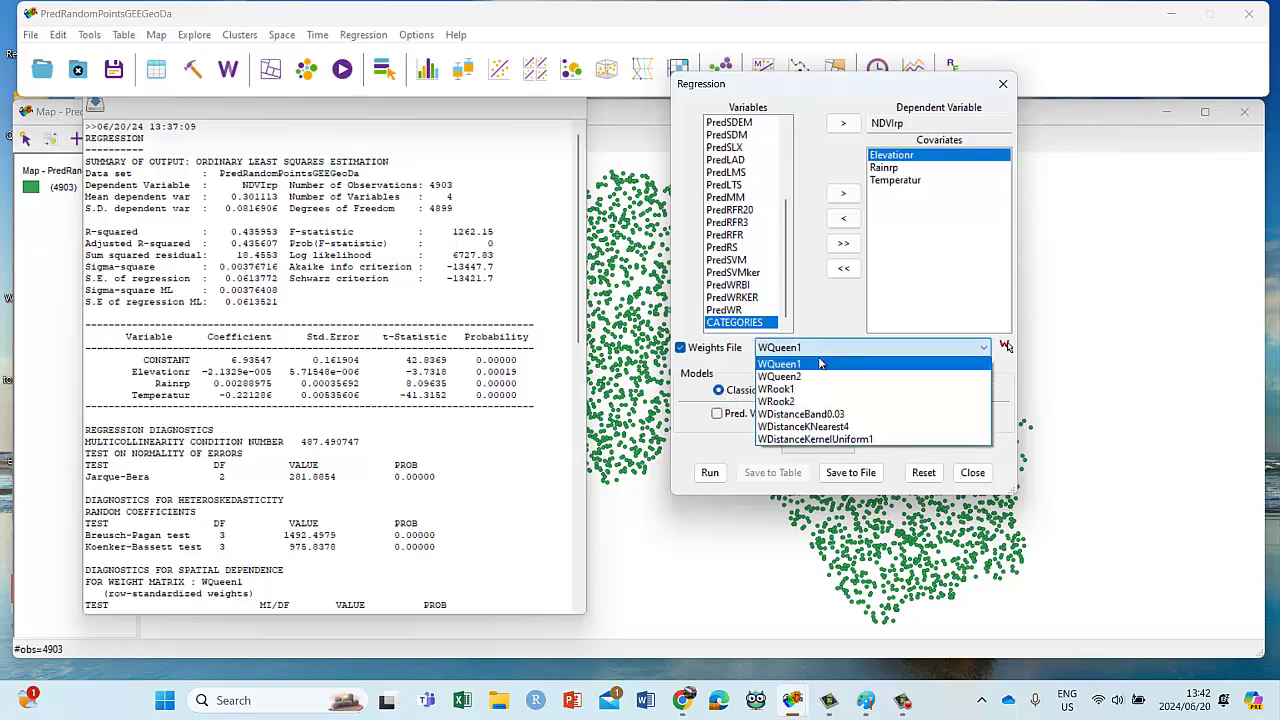
left_click(807, 377)
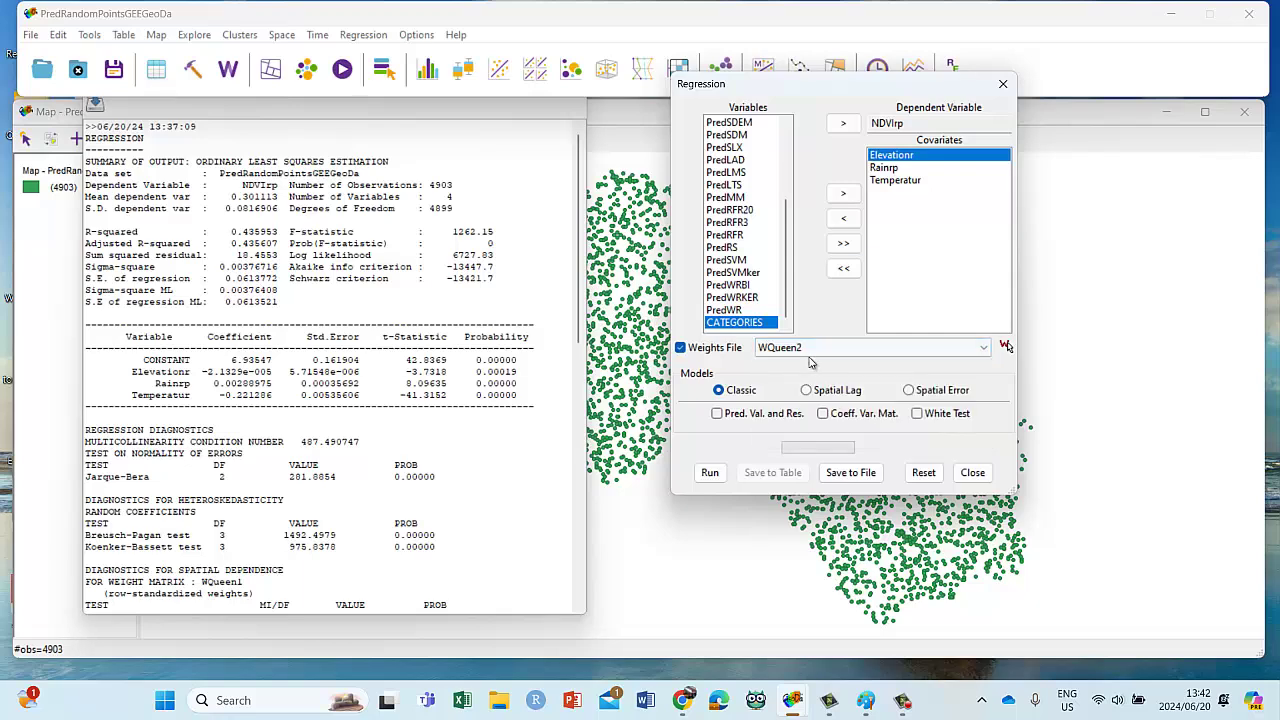
scroll(352, 390, "down", 4)
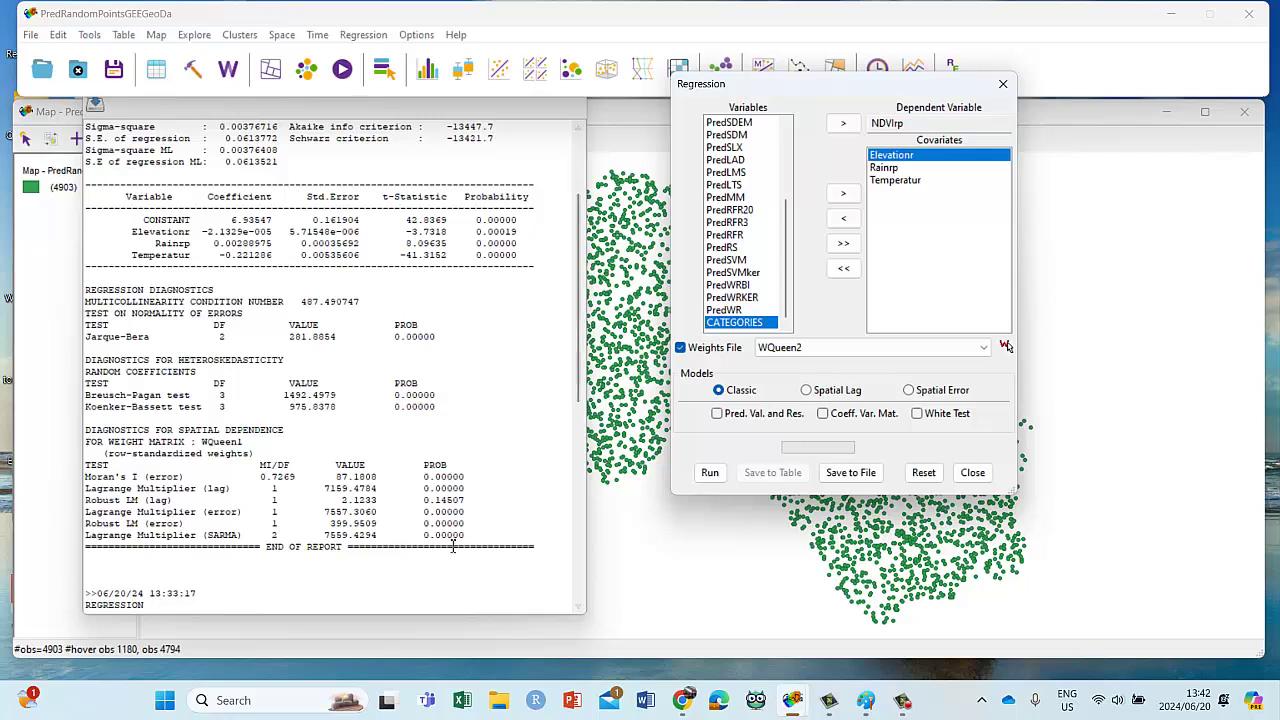
left_click(383, 499)
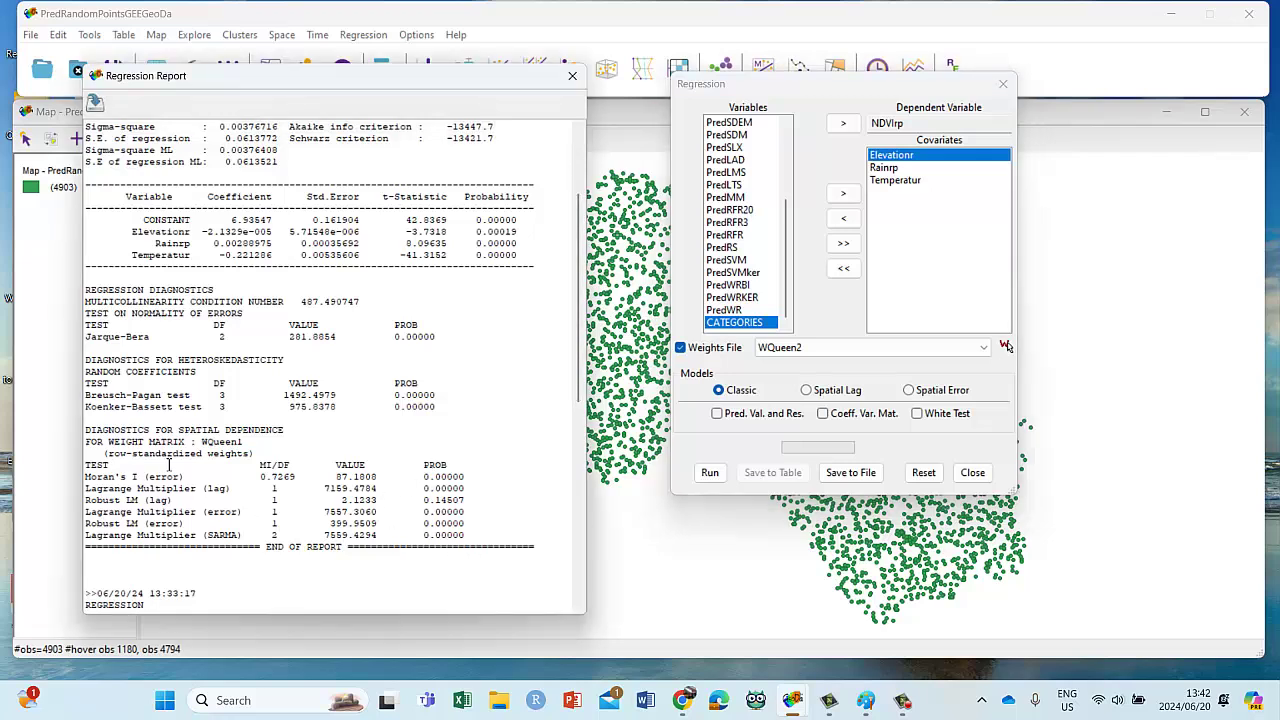
left_click(884, 281)
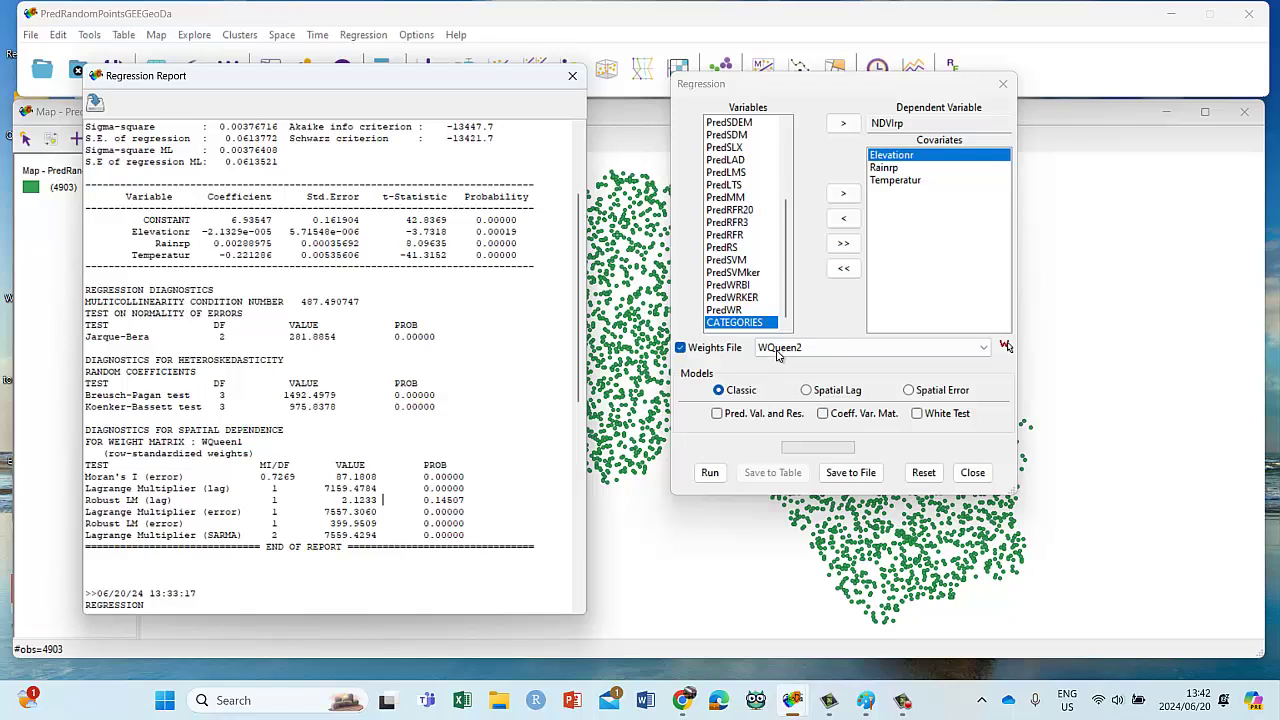
left_click(710, 470)
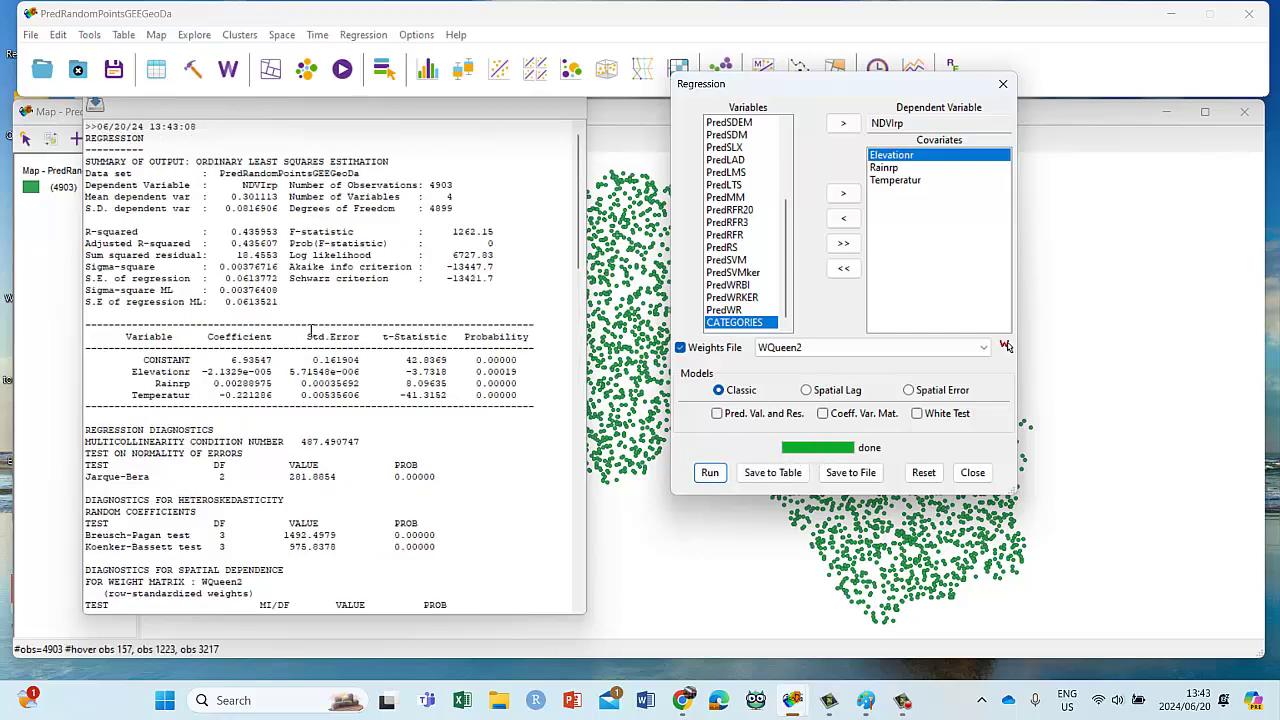
- Review the WQueen2 report from its summary statistics down to the spatial dependence tests
left_click(145, 225)
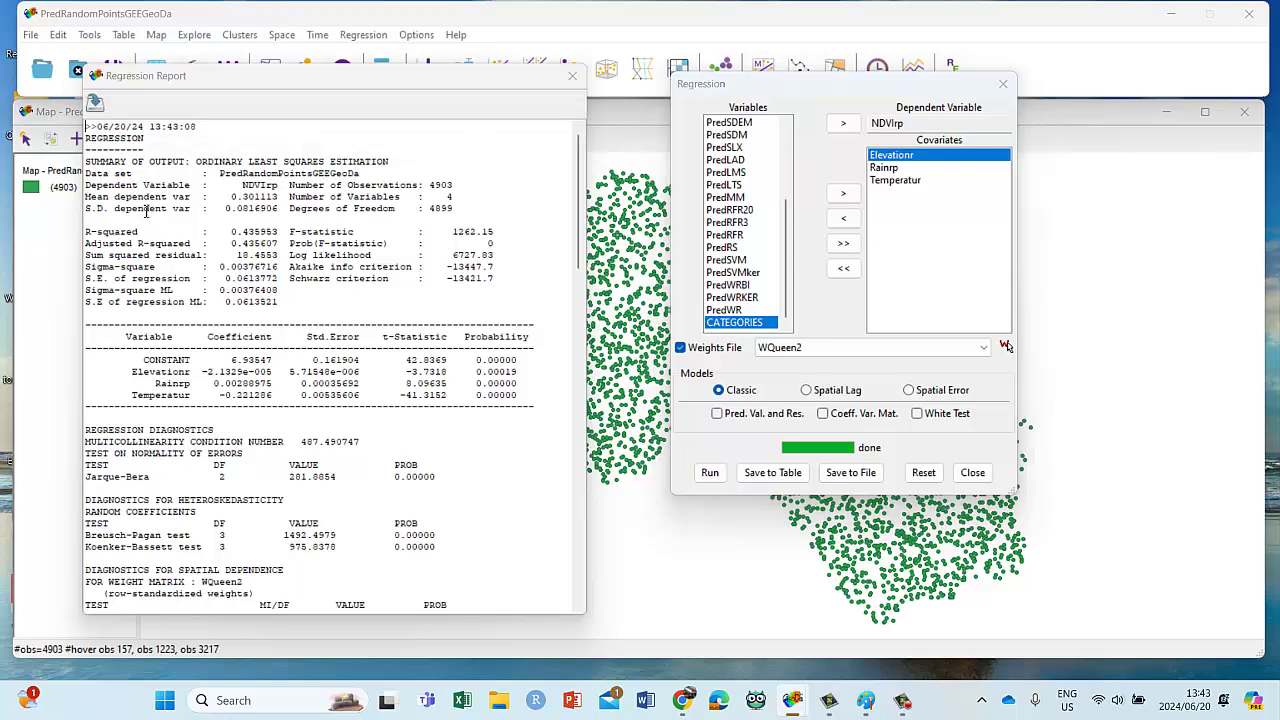
left_click_drag(358, 371, 144, 212)
scroll(253, 403, "down", 2)
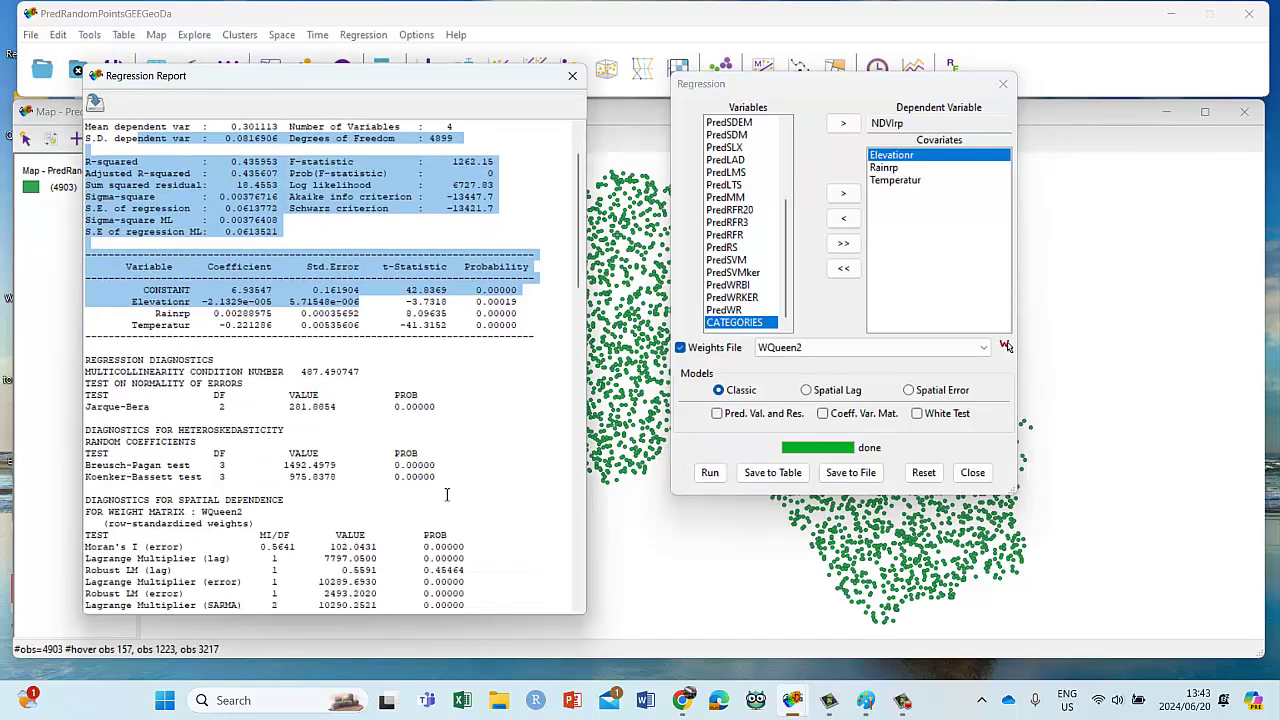
scroll(447, 470, "down", 2)
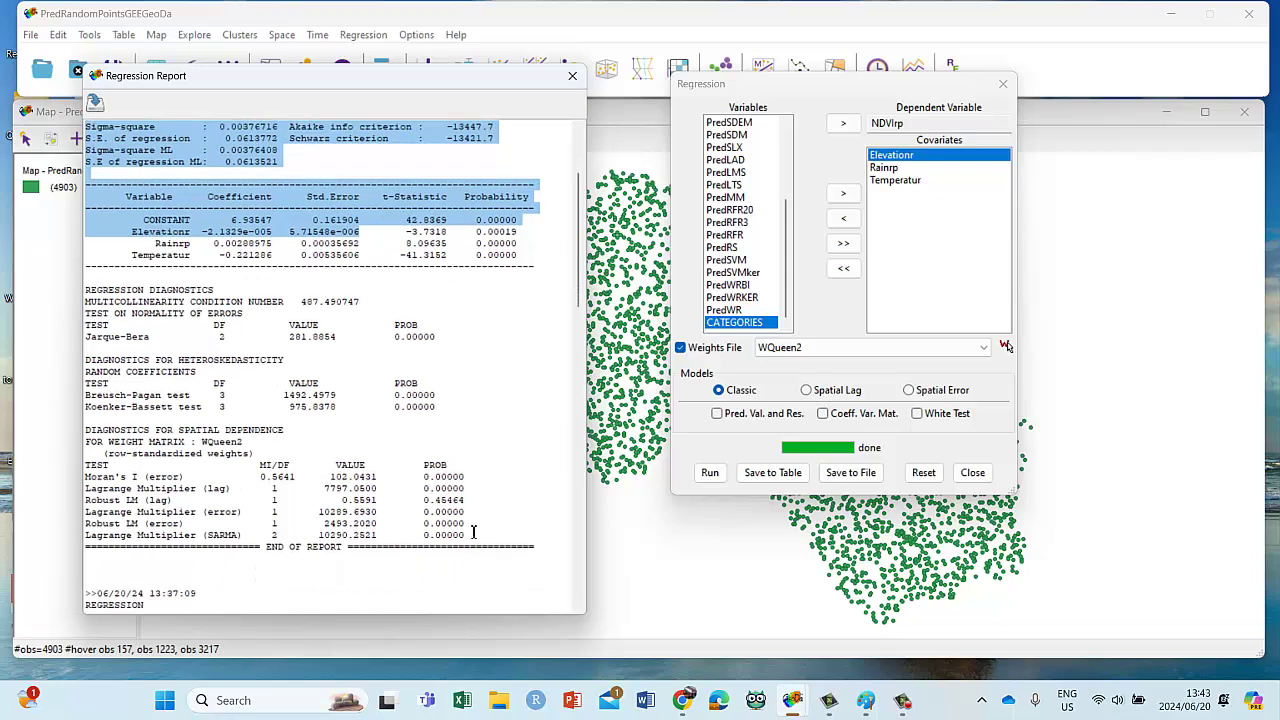
left_click_drag(479, 543, 74, 518)
- Check the Moran's I value for WQueen2 and compare the Robust LM (lag) row with the Lagrange Multiplier (error) row
left_click_drag(171, 500, 72, 506)
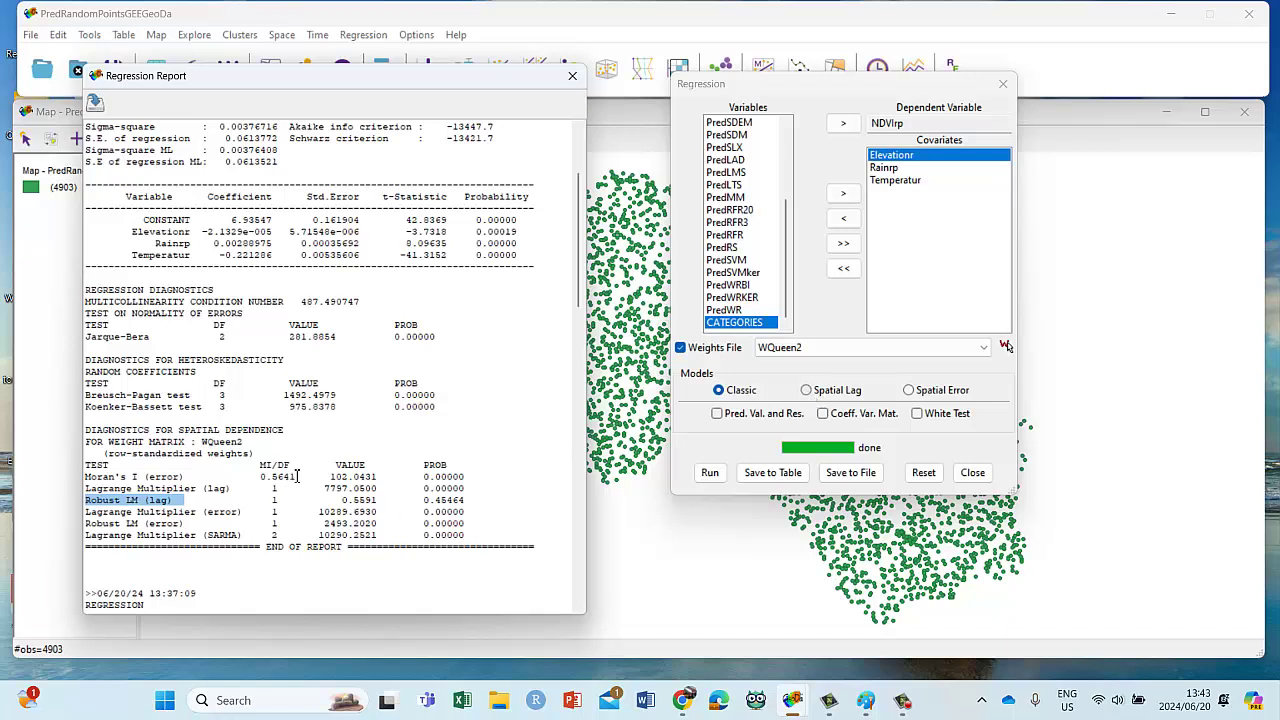
left_click_drag(298, 477, 250, 478)
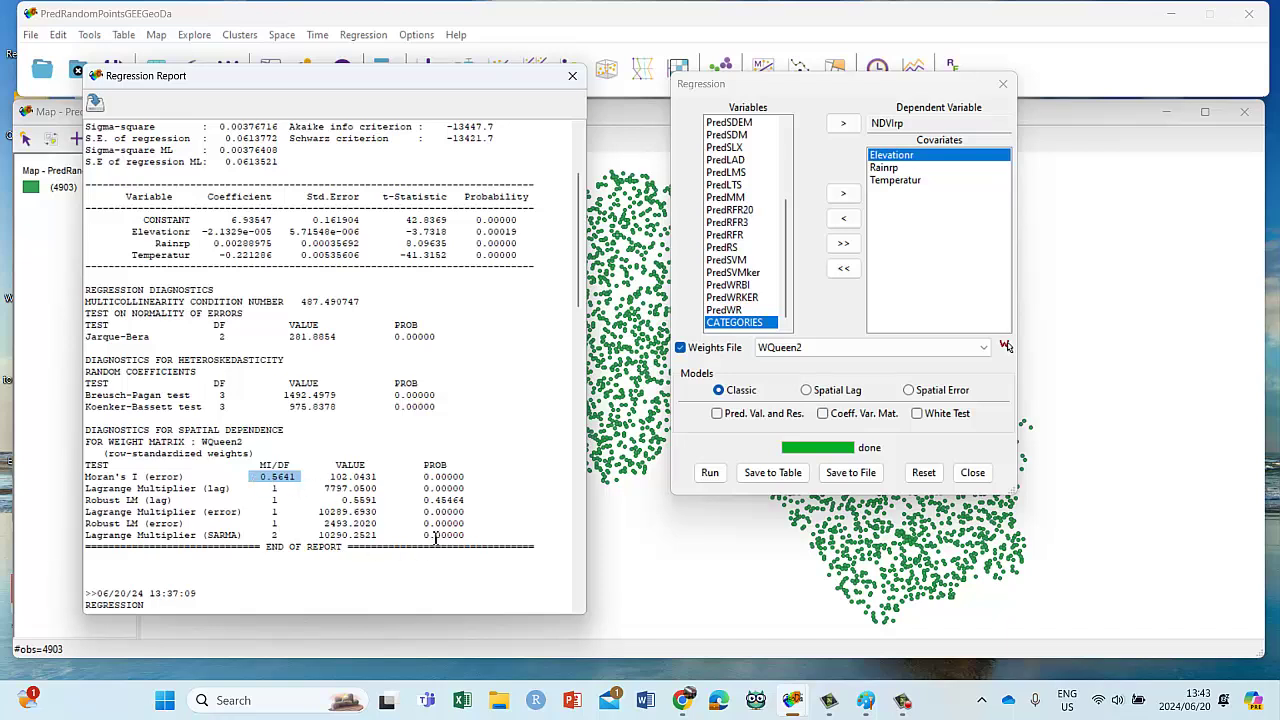
left_click(468, 537)
left_click_drag(475, 502, 84, 500)
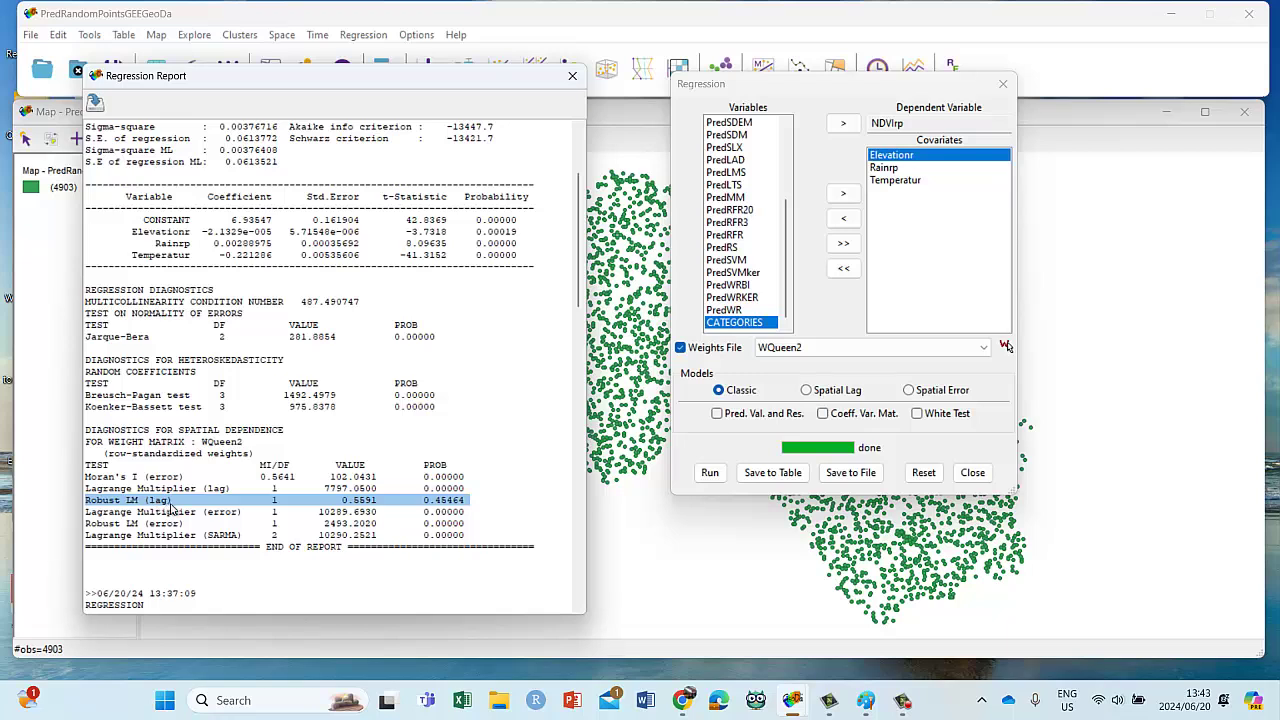
left_click(175, 503)
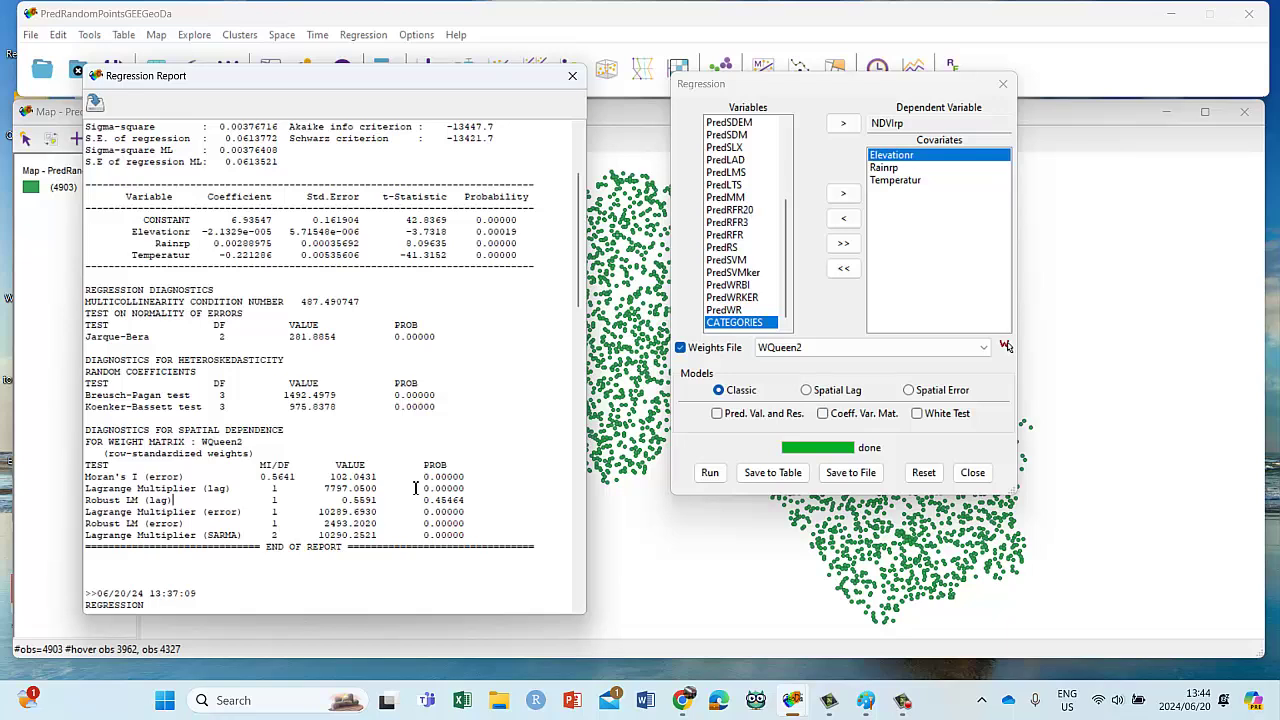
triple_click(475, 510)
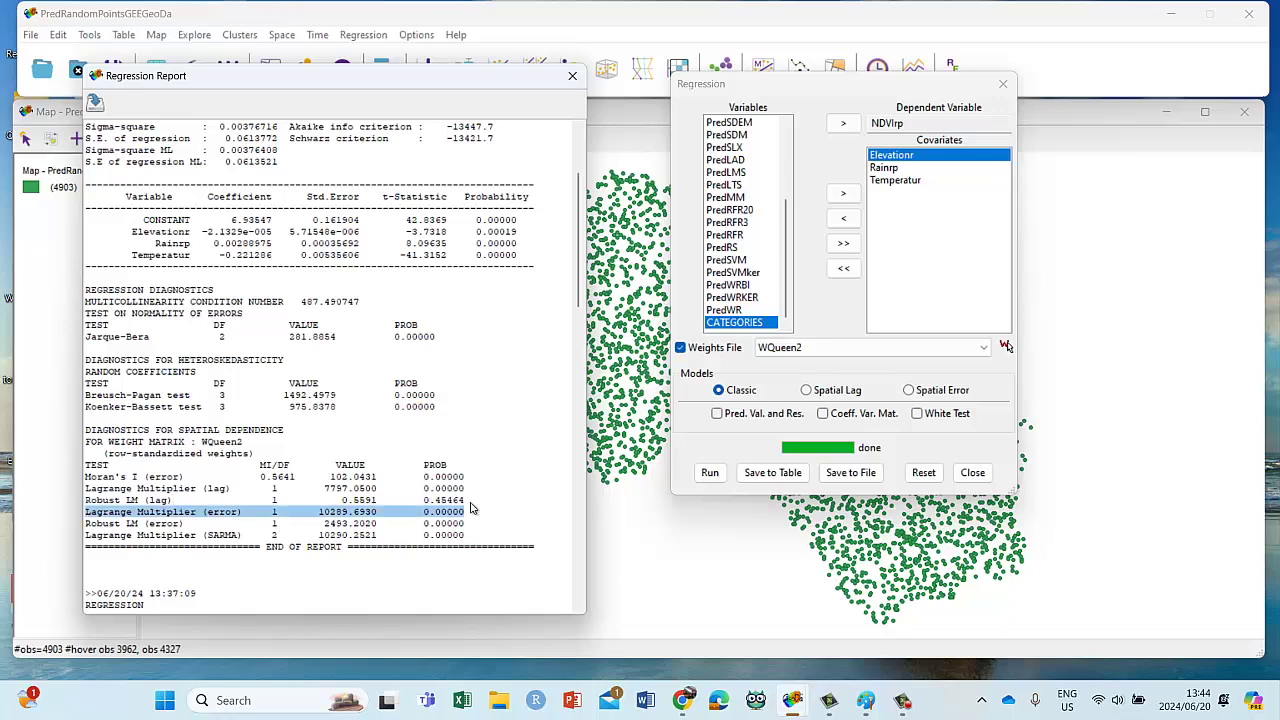
left_click_drag(472, 501, 85, 500)
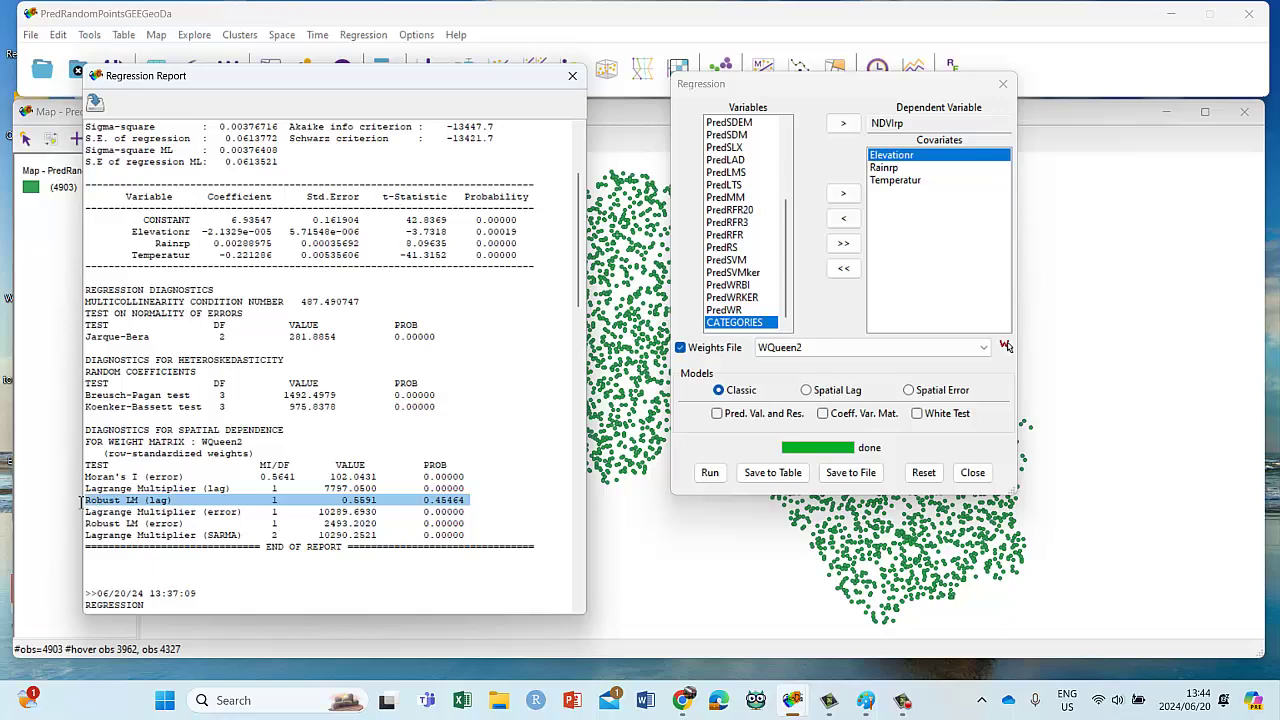
- Rerun the classic regression with the WDistanceKNearest4 weights file
left_click(842, 350)
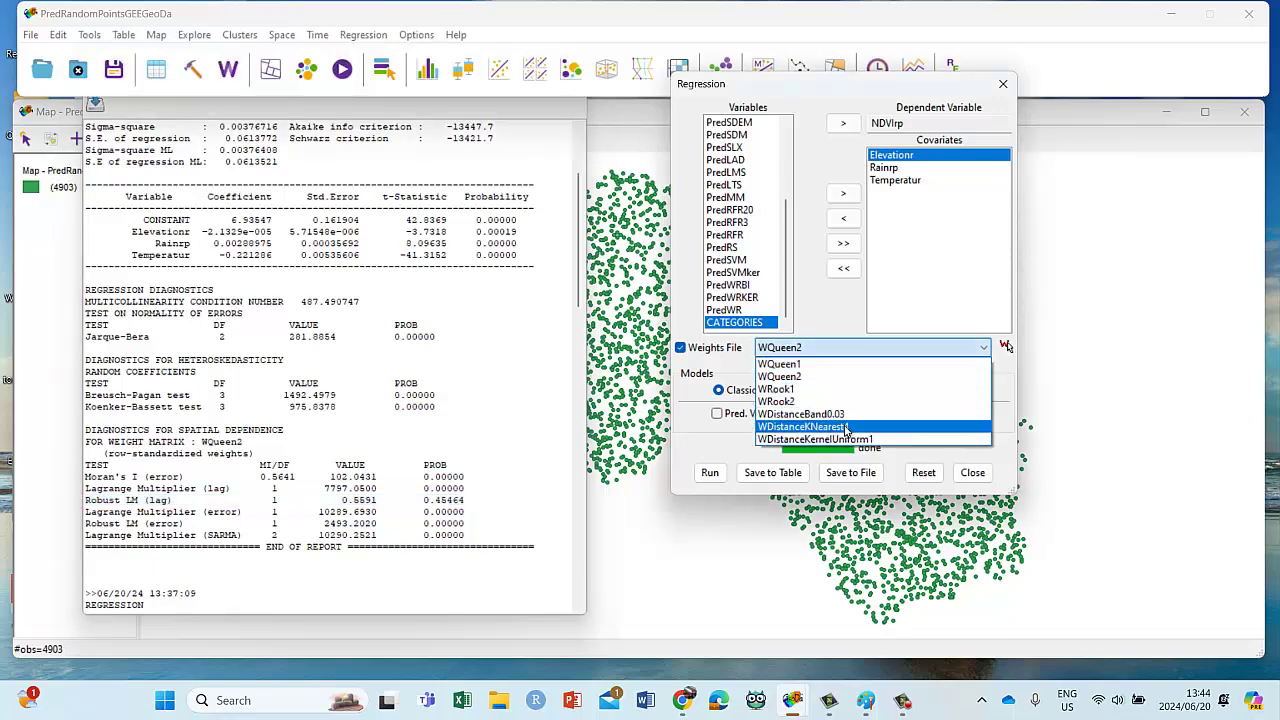
left_click(847, 432)
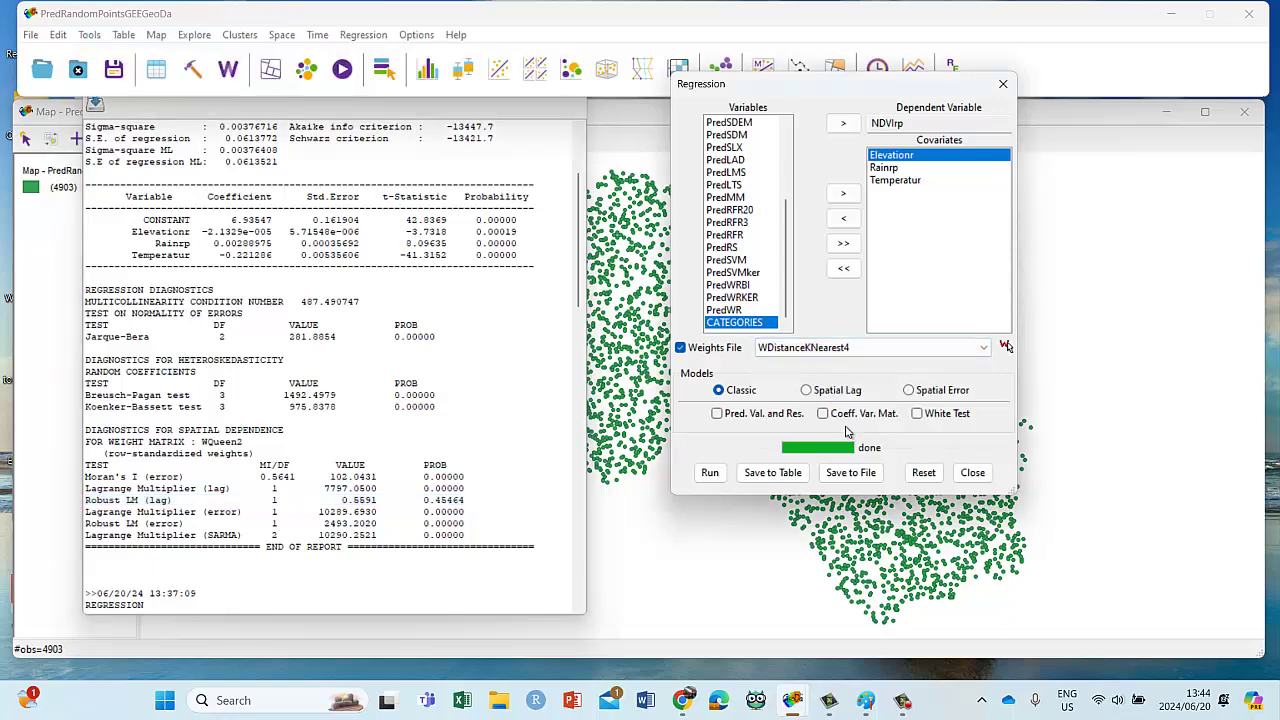
left_click(710, 477)
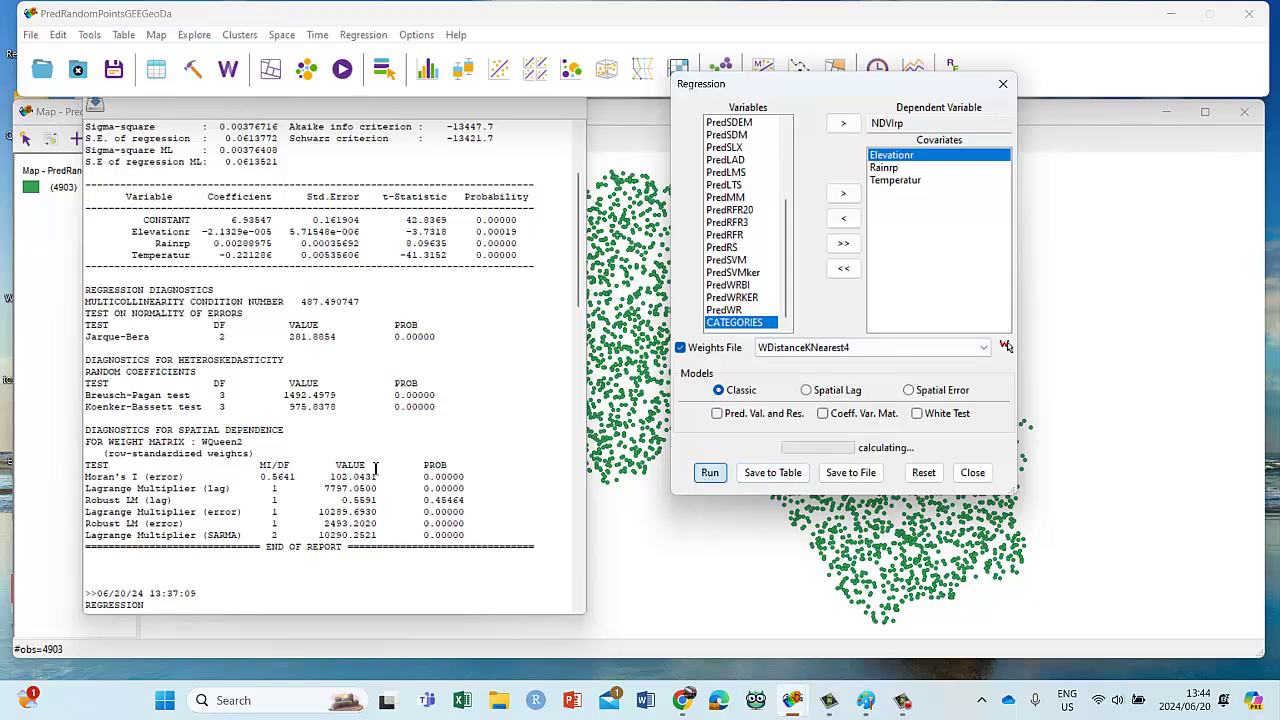
- Highlight the spatial dependence test table for WDistanceKNearest4 in the new report
scroll(380, 470, "down", 4)
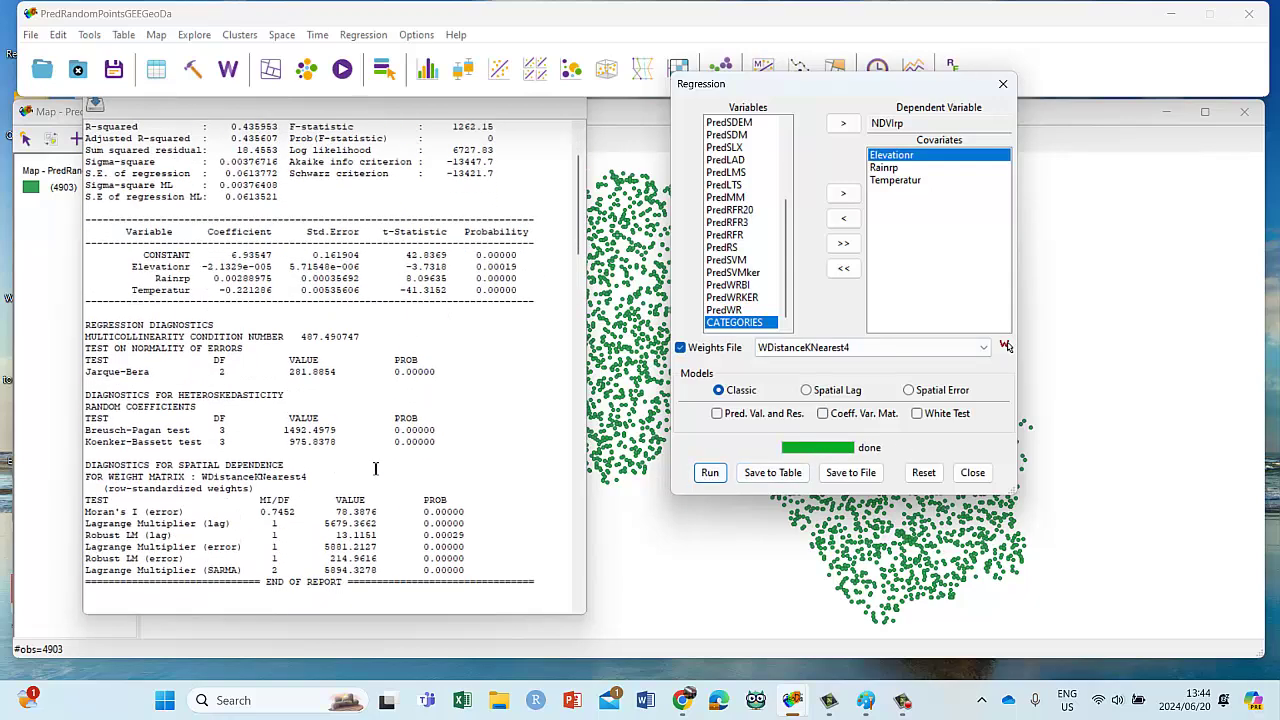
left_click(474, 540)
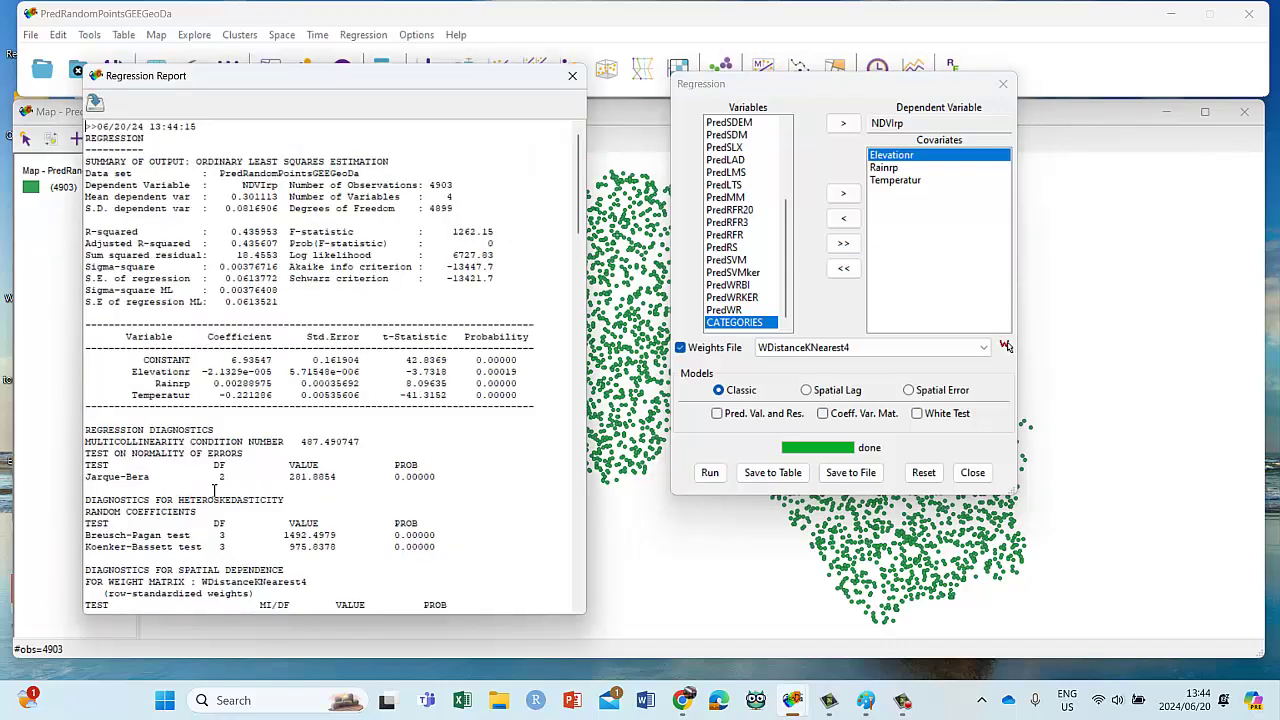
scroll(490, 508, "down", 5)
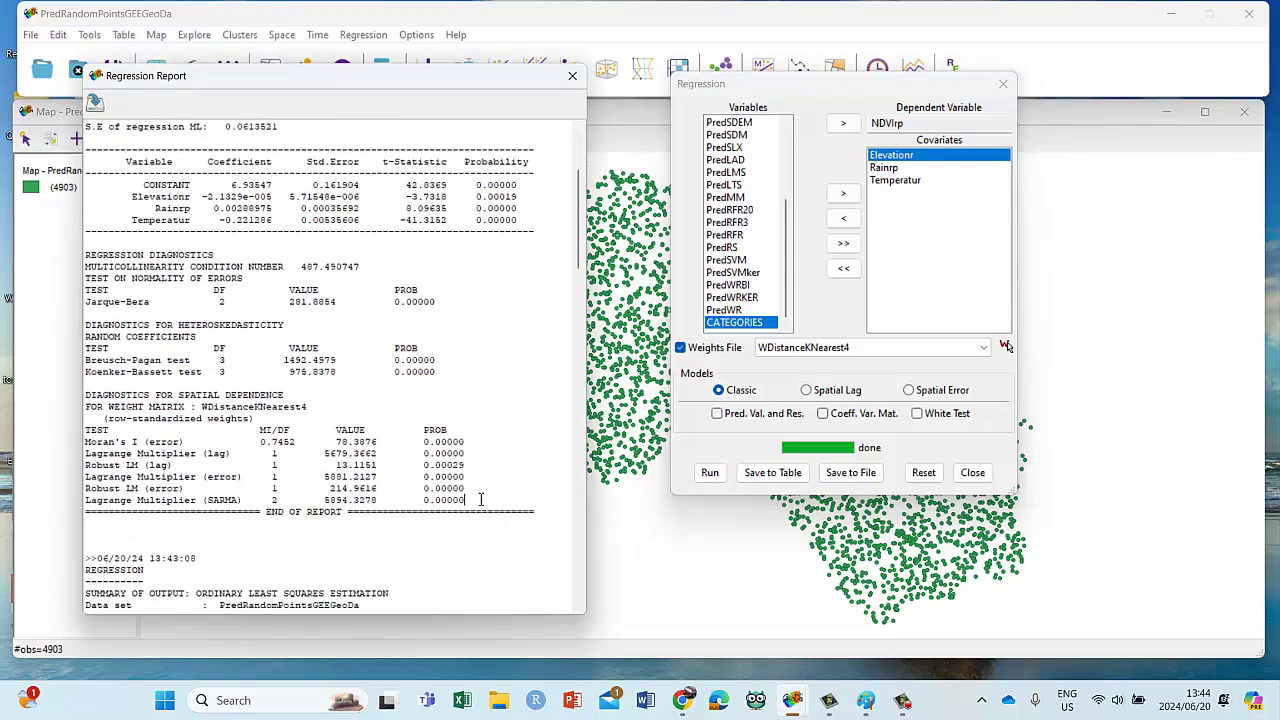
left_click_drag(480, 498, 78, 432)
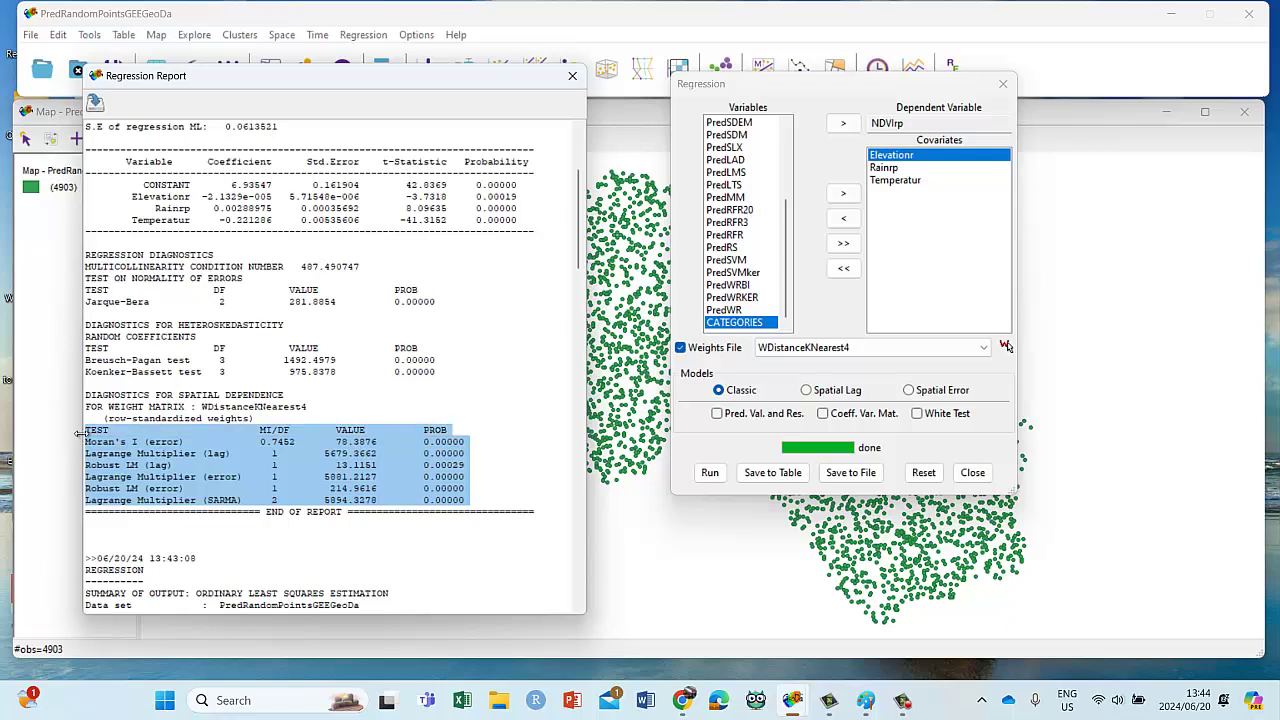
- Rerun the classic regression with the WDistanceKernelUniform1 weights file
left_click(820, 350)
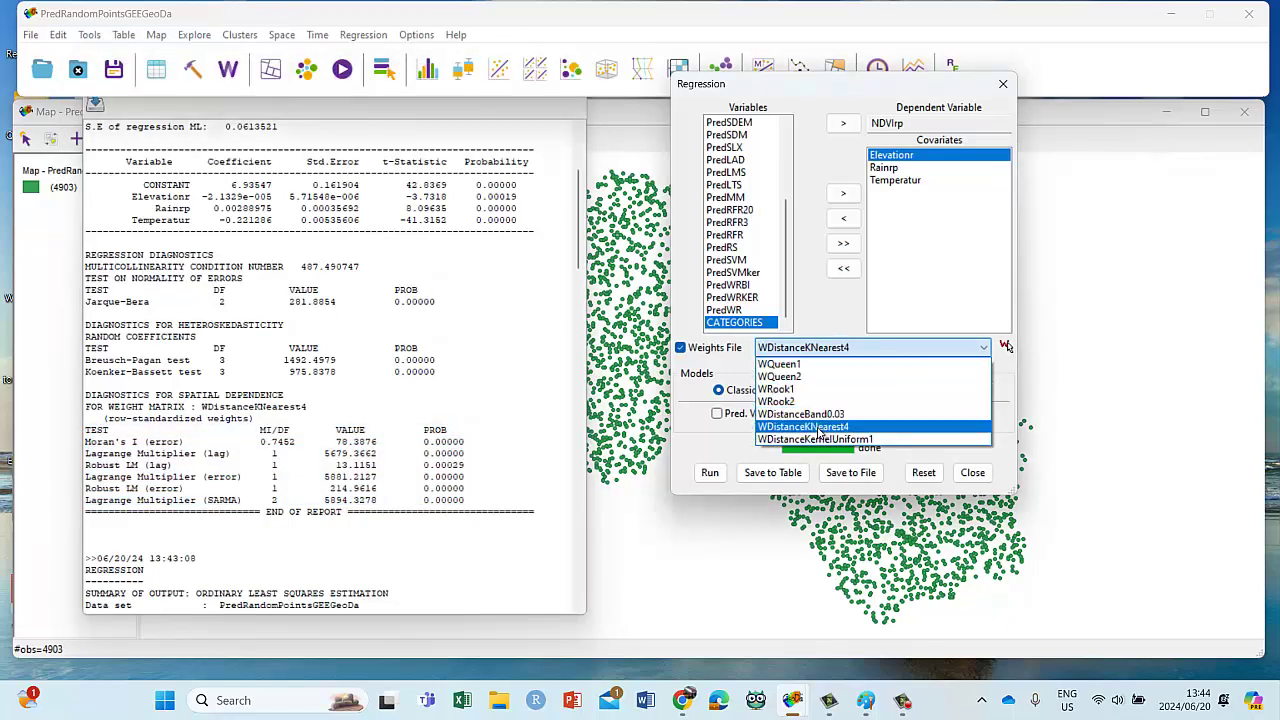
left_click(815, 439)
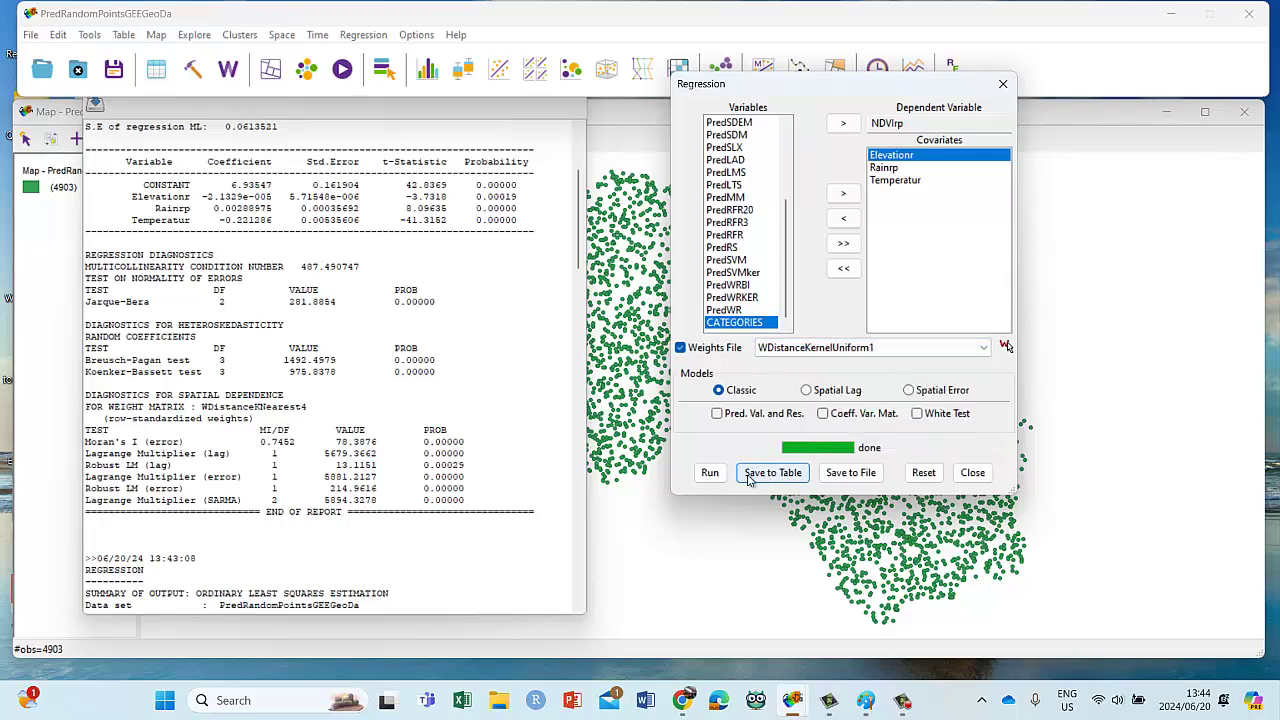
left_click(710, 474)
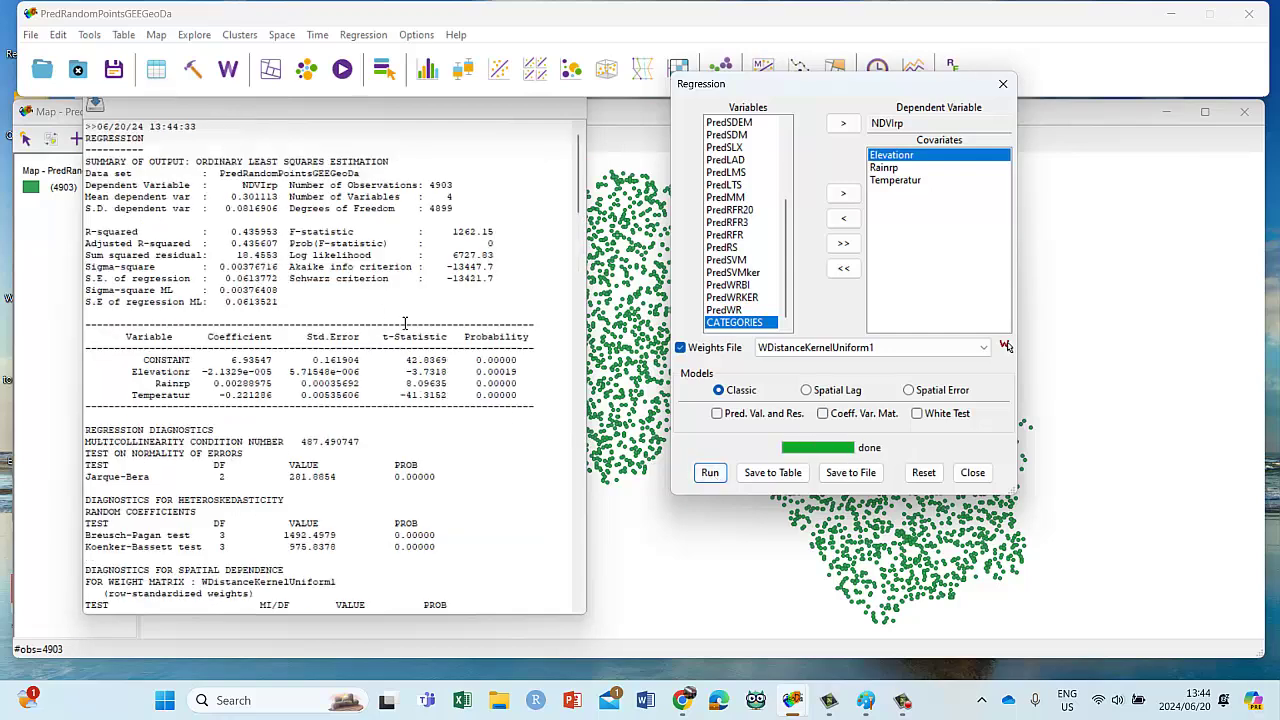
- Highlight the spatial dependence test table for WDistanceKernelUniform1 in the new report
scroll(398, 395, "down", 4)
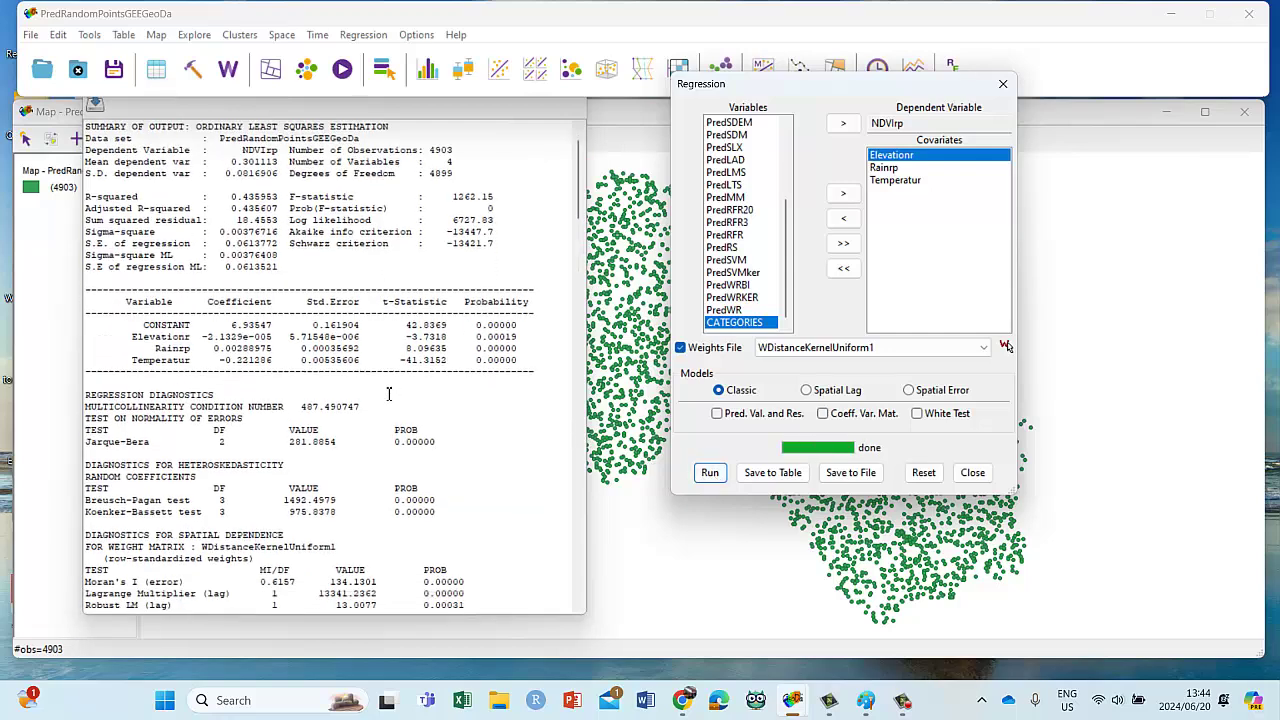
left_click(489, 535)
scroll(221, 498, "down", 6)
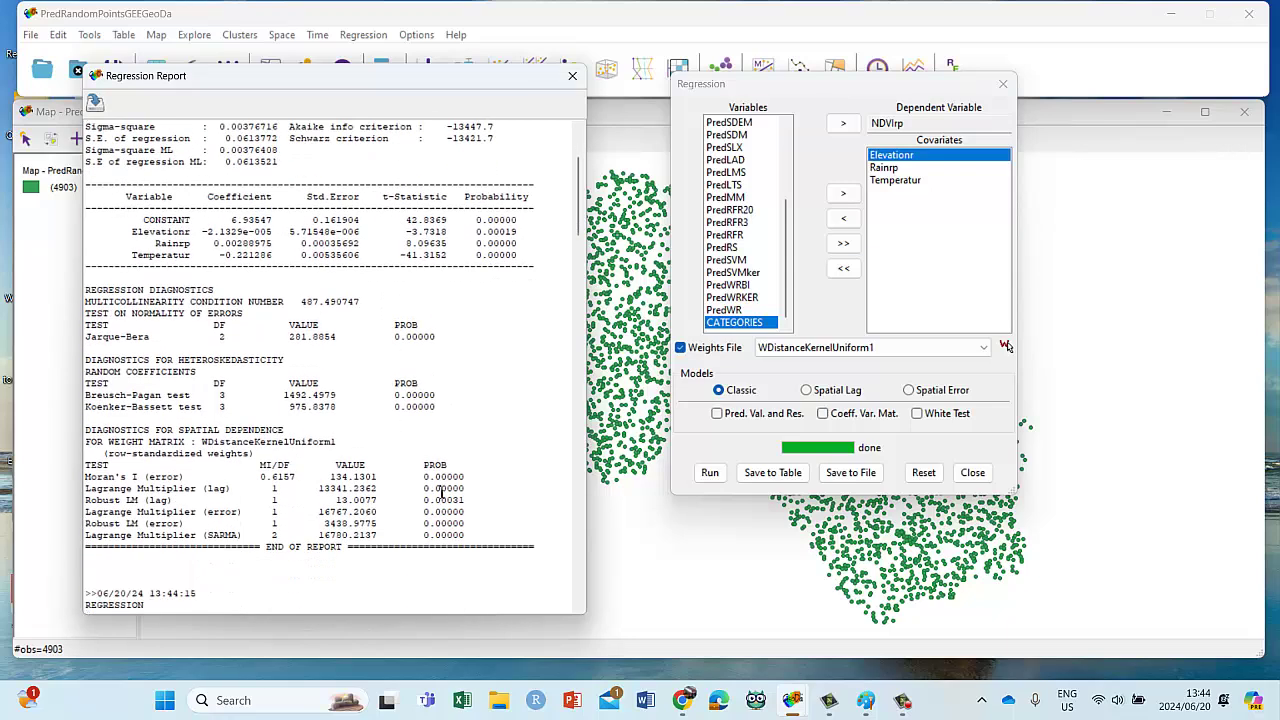
left_click_drag(476, 537, 85, 463)
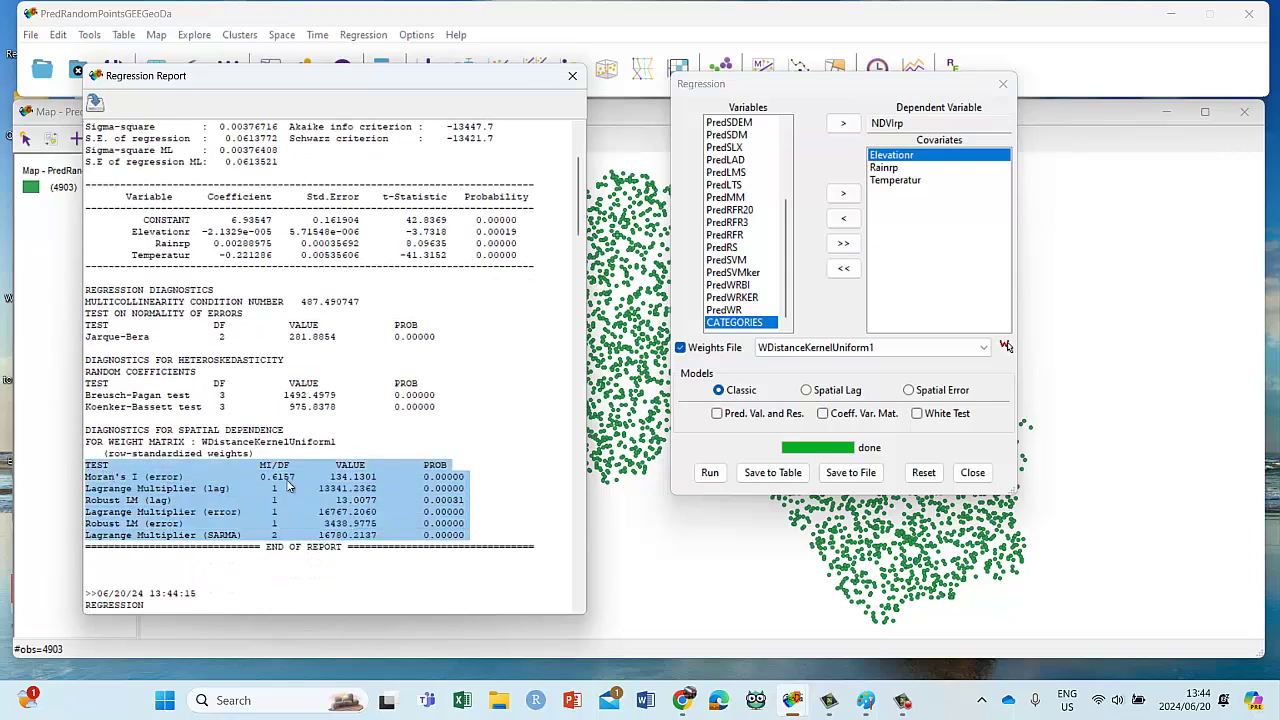
- Run a spatial lag regression with the WQueen1 weights file
left_click(856, 350)
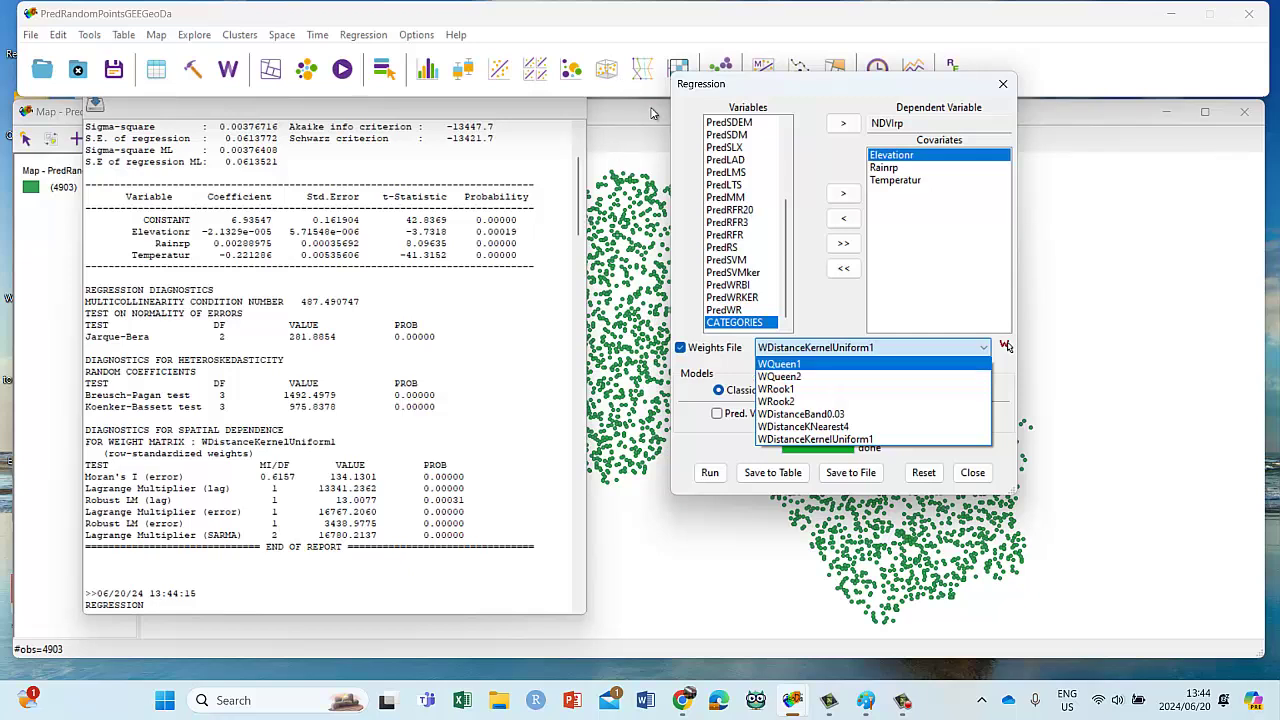
left_click(780, 364)
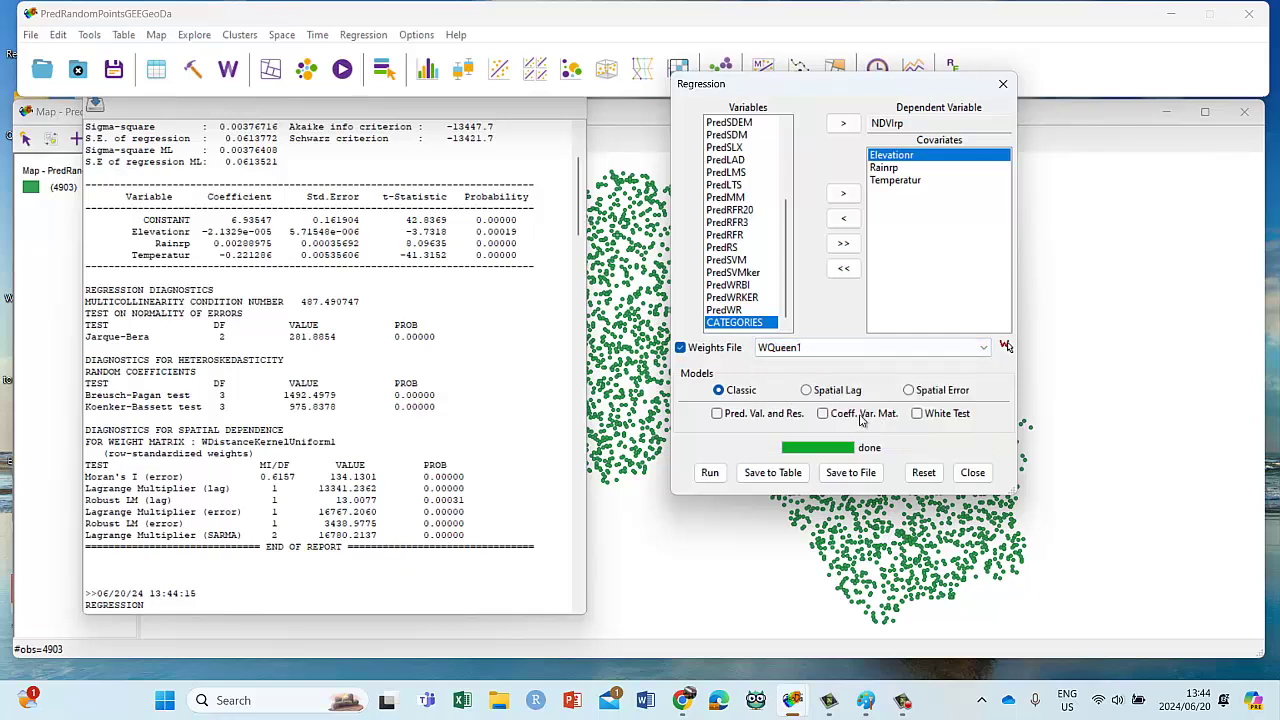
left_click(806, 391)
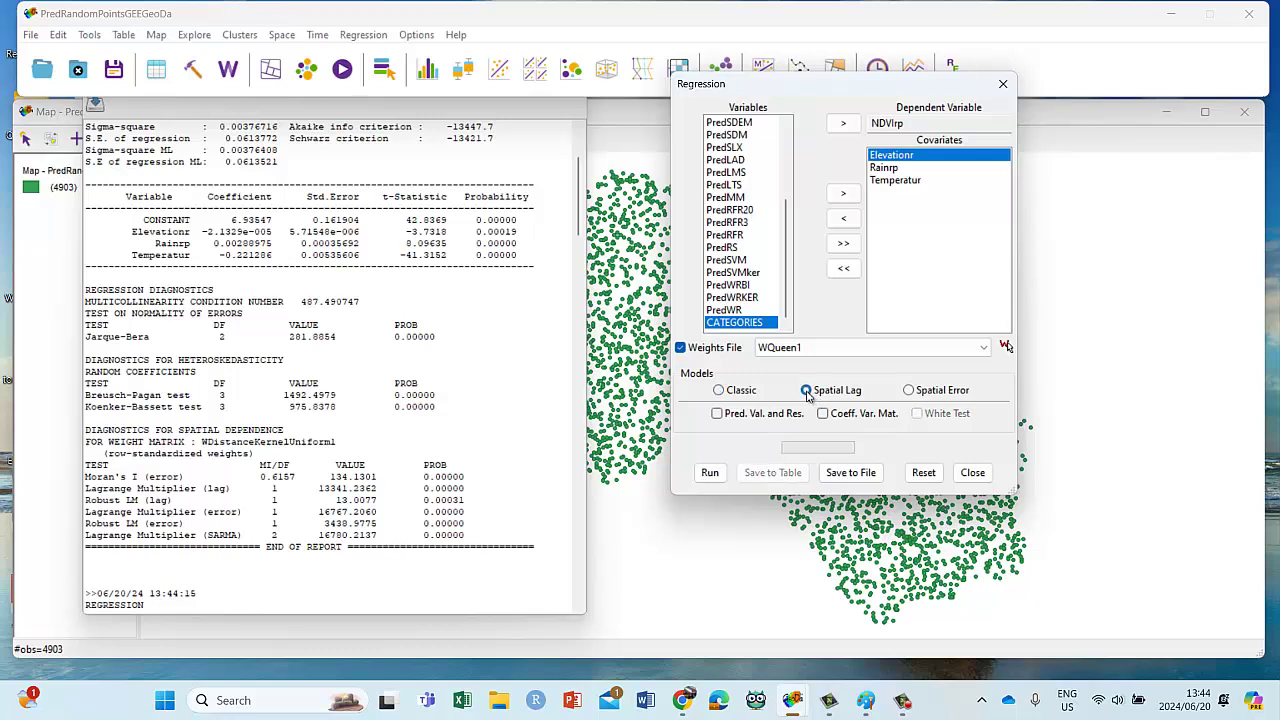
left_click(708, 474)
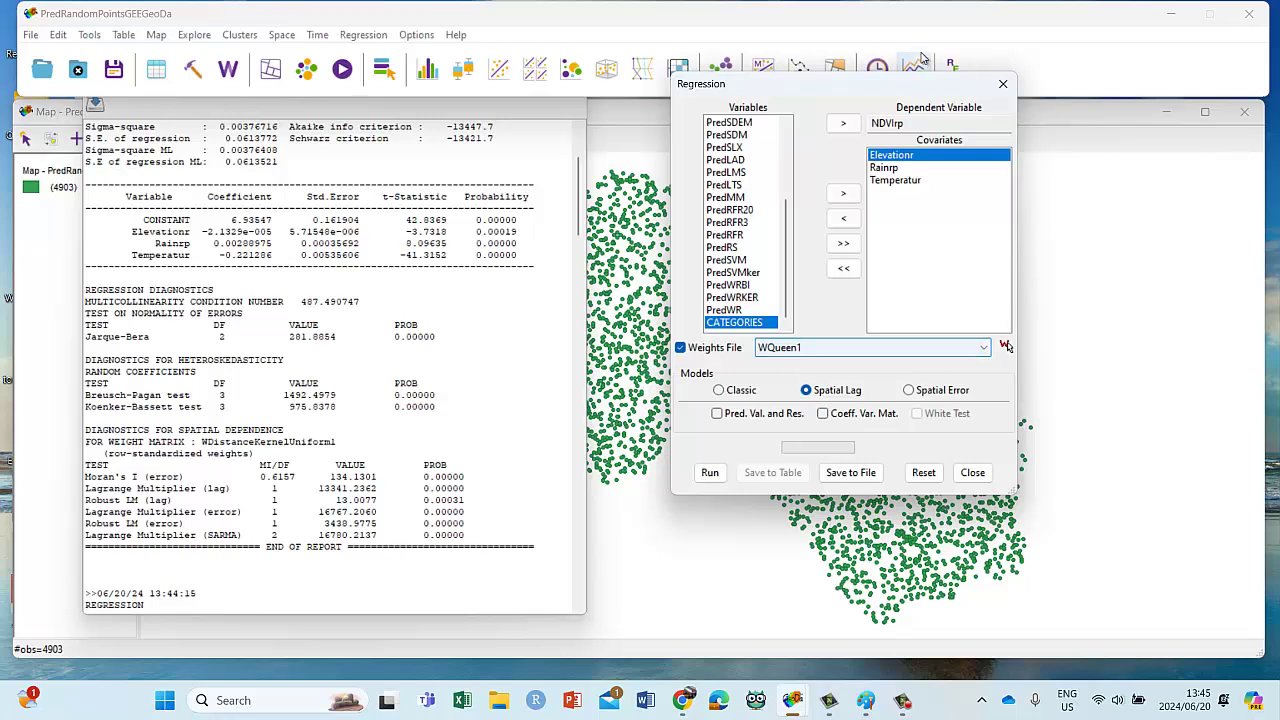
left_click(710, 474)
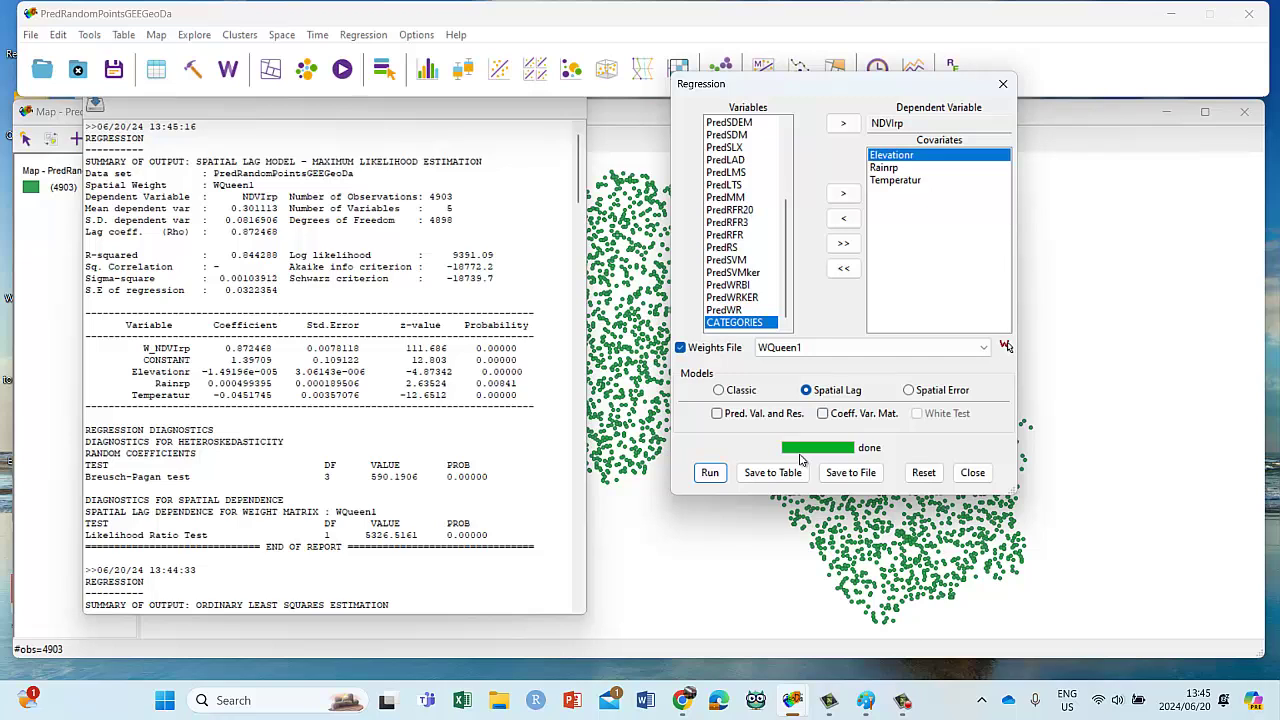
- Highlight the R-squared value and the number of variables in the WQueen1 spatial lag report
left_click(350, 384)
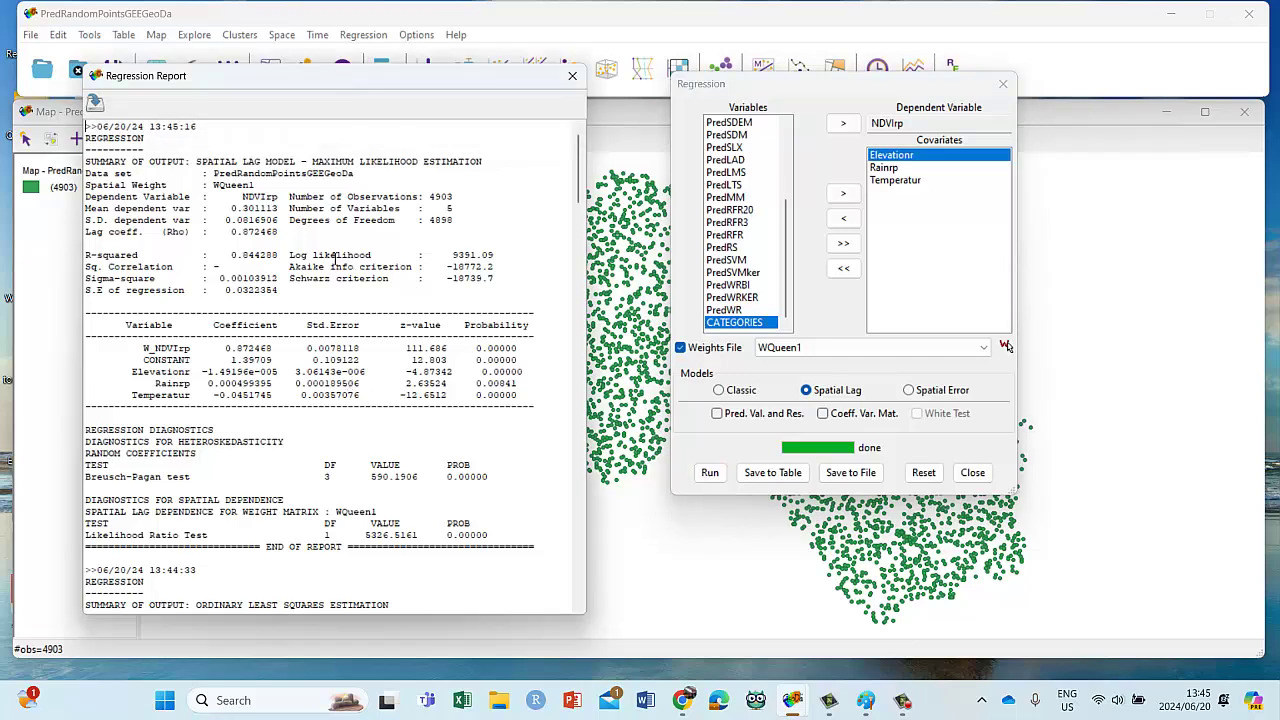
left_click_drag(284, 256, 229, 258)
left_click(266, 273)
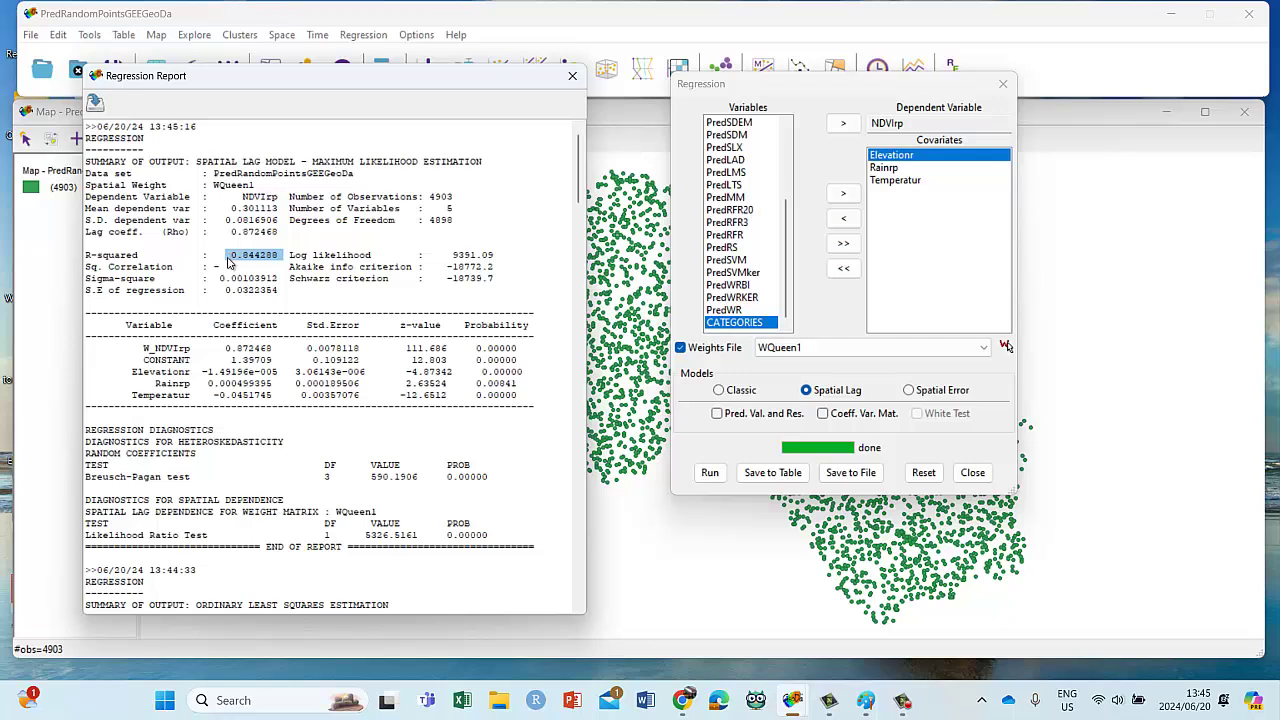
left_click(455, 209)
left_click_drag(455, 209, 418, 210)
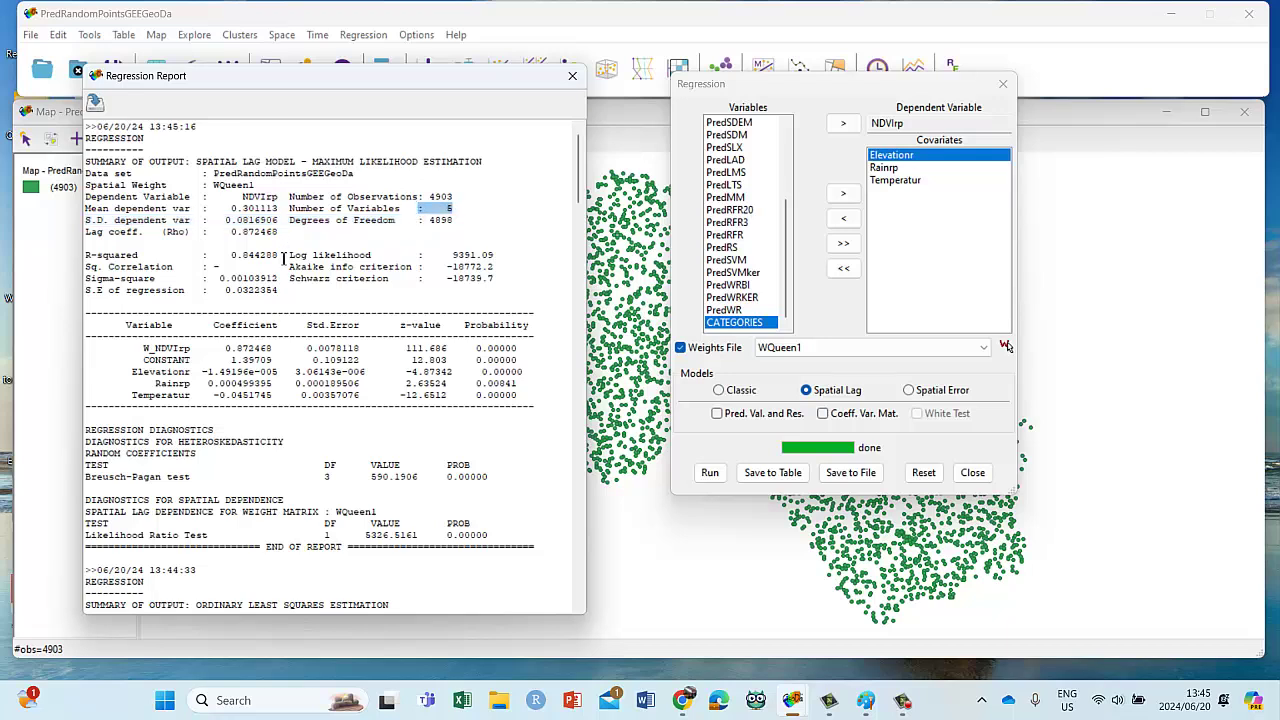
left_click_drag(284, 256, 231, 256)
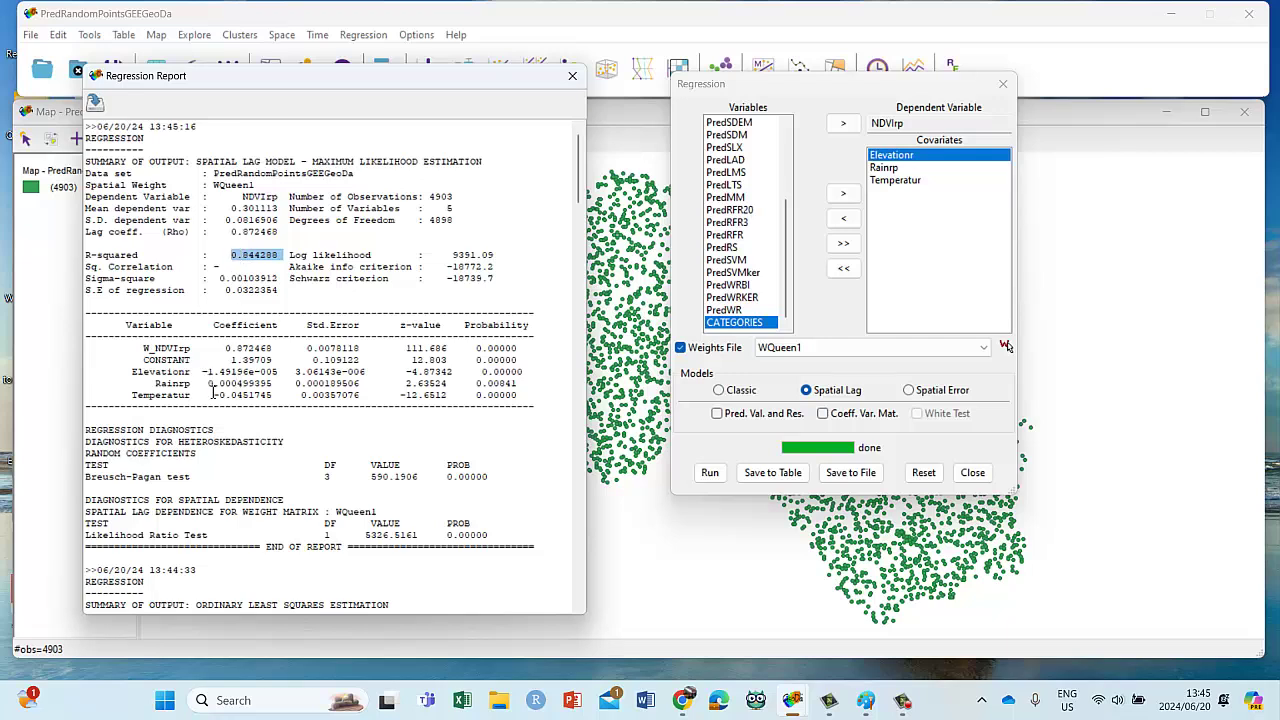
- Highlight the W_NDVIrp variable with its coefficient and probability in the WQueen1 spatial lag report
left_click_drag(219, 348, 286, 350)
left_click(173, 358)
left_click_drag(138, 348, 191, 346)
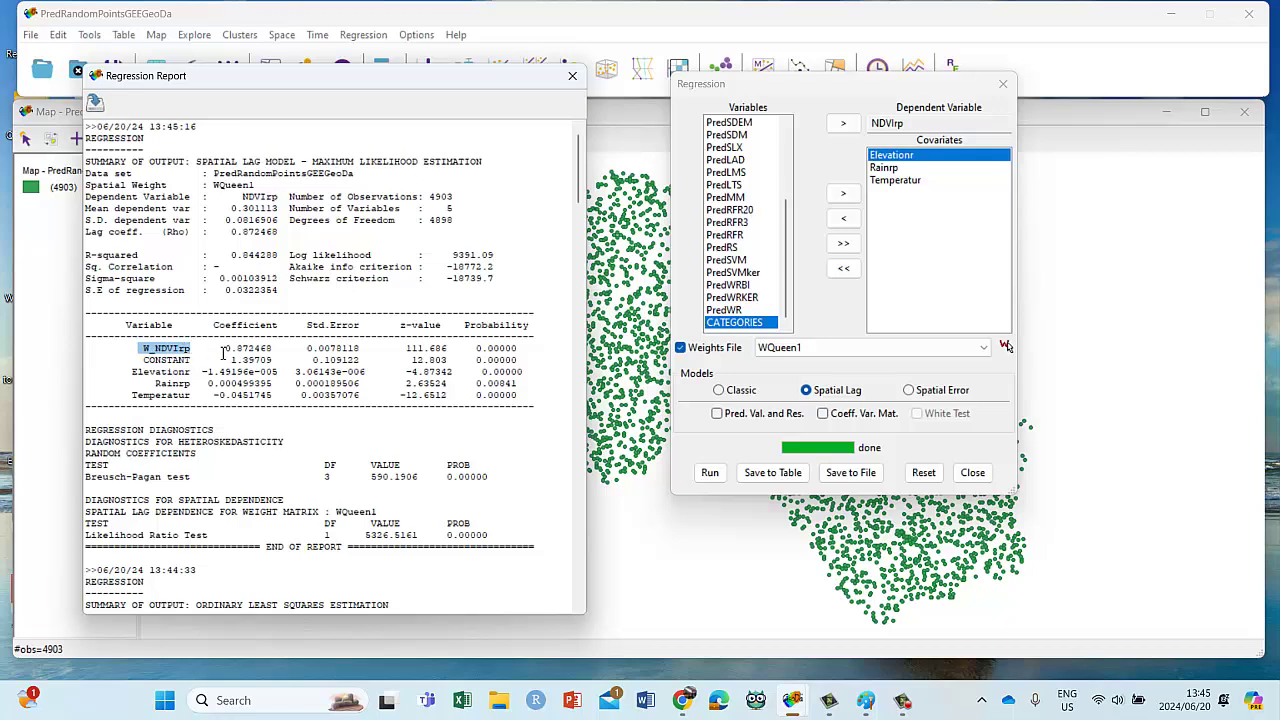
left_click_drag(225, 348, 274, 348)
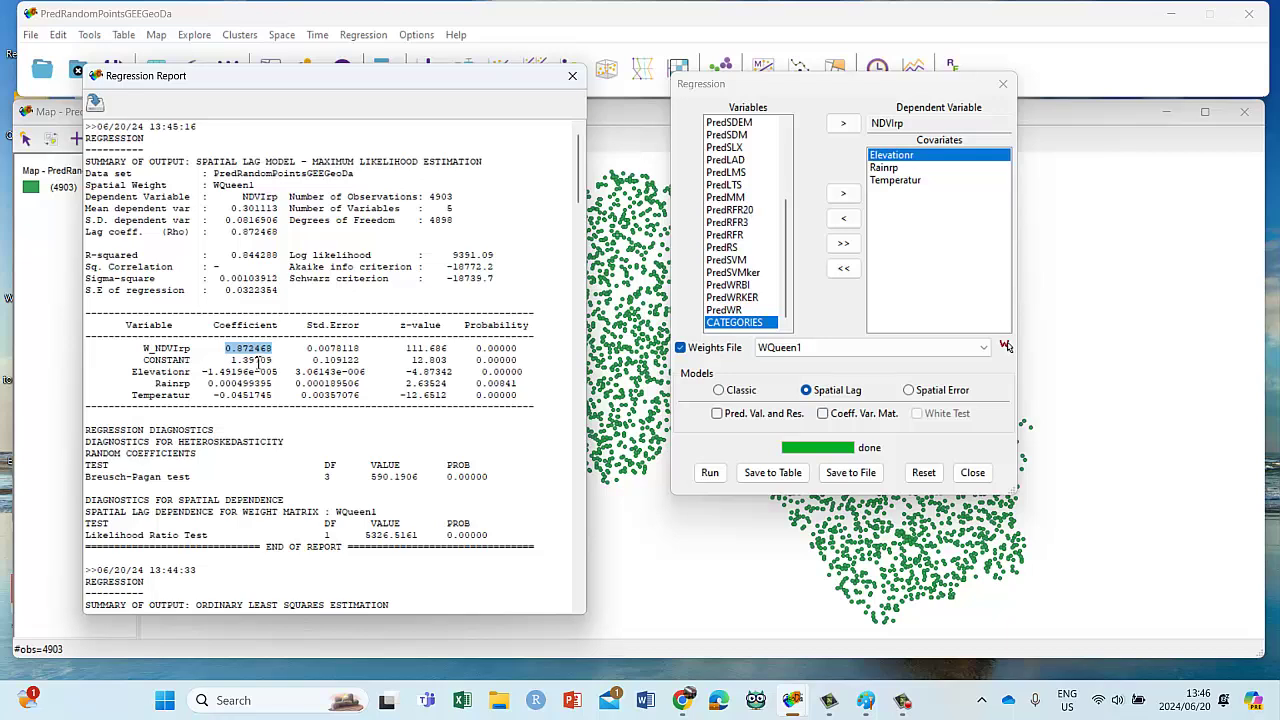
left_click_drag(518, 349, 480, 350)
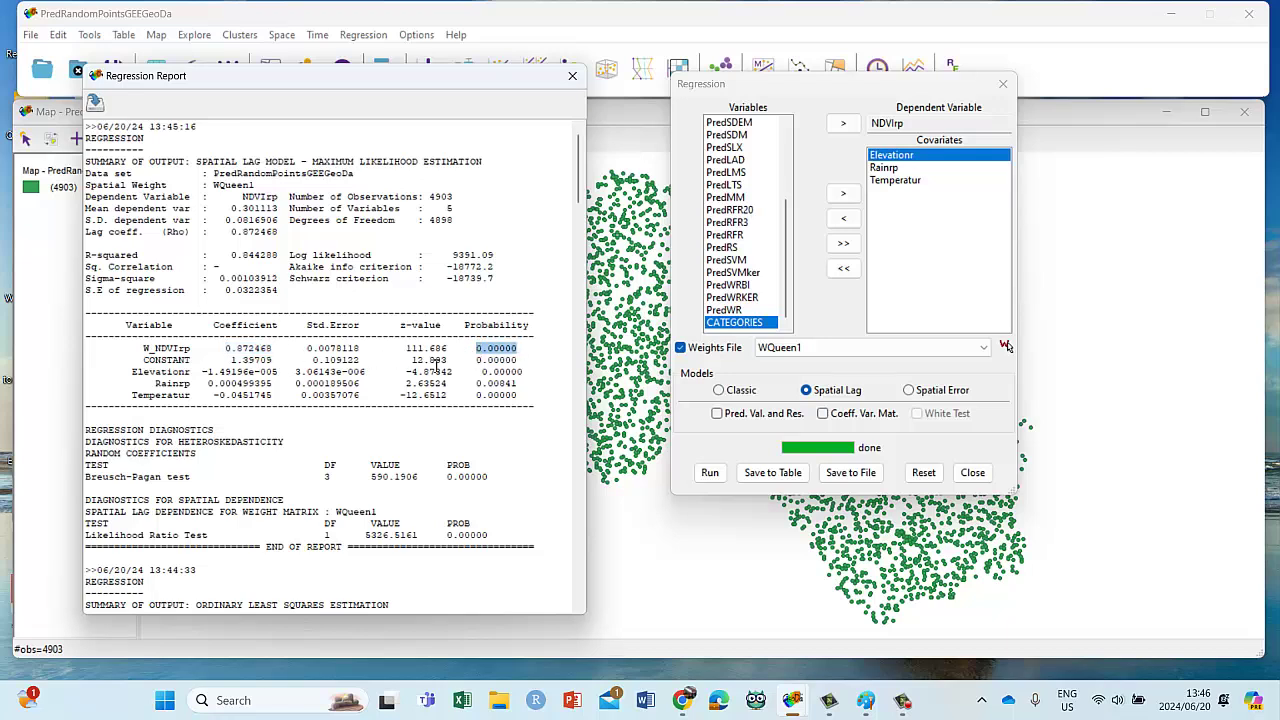
left_click_drag(277, 348, 250, 350)
left_click(252, 350)
left_click_drag(280, 350, 224, 350)
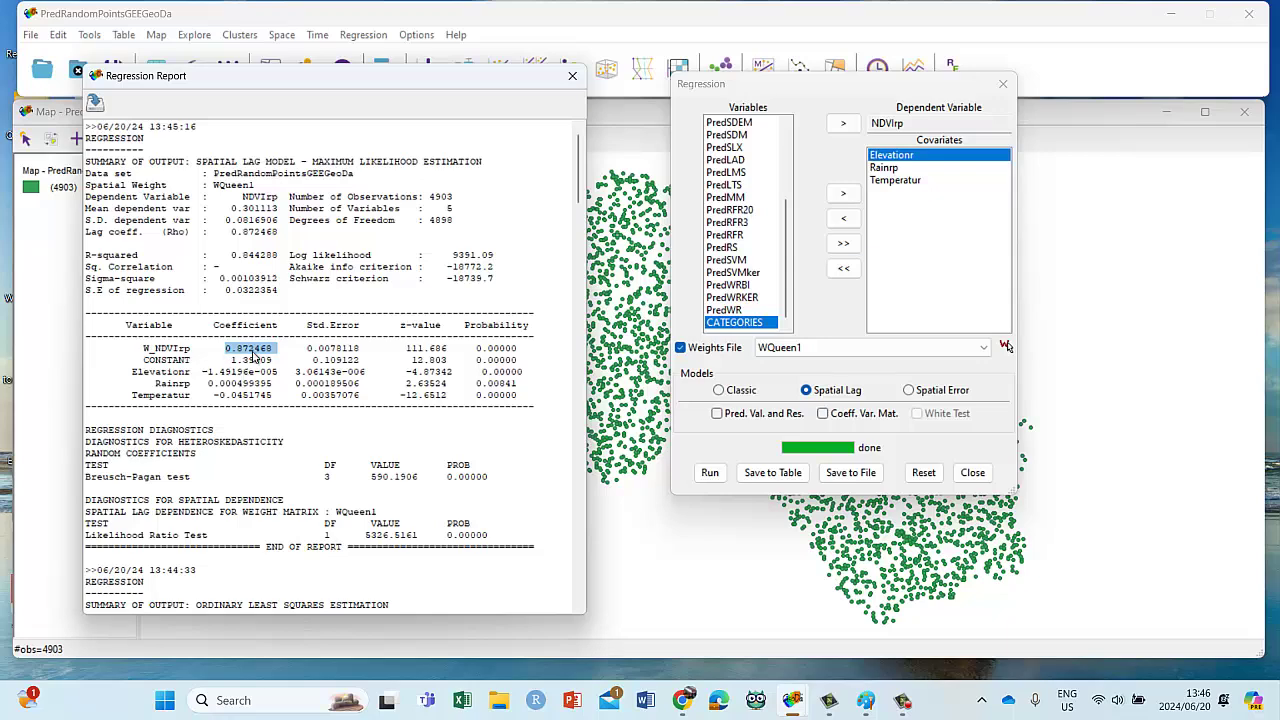
- Highlight the heteroskedasticity diagnostics, then the spatial dependence diagnostics with the Likelihood Ratio Test for WQueen1
scroll(278, 412, "down", 1)
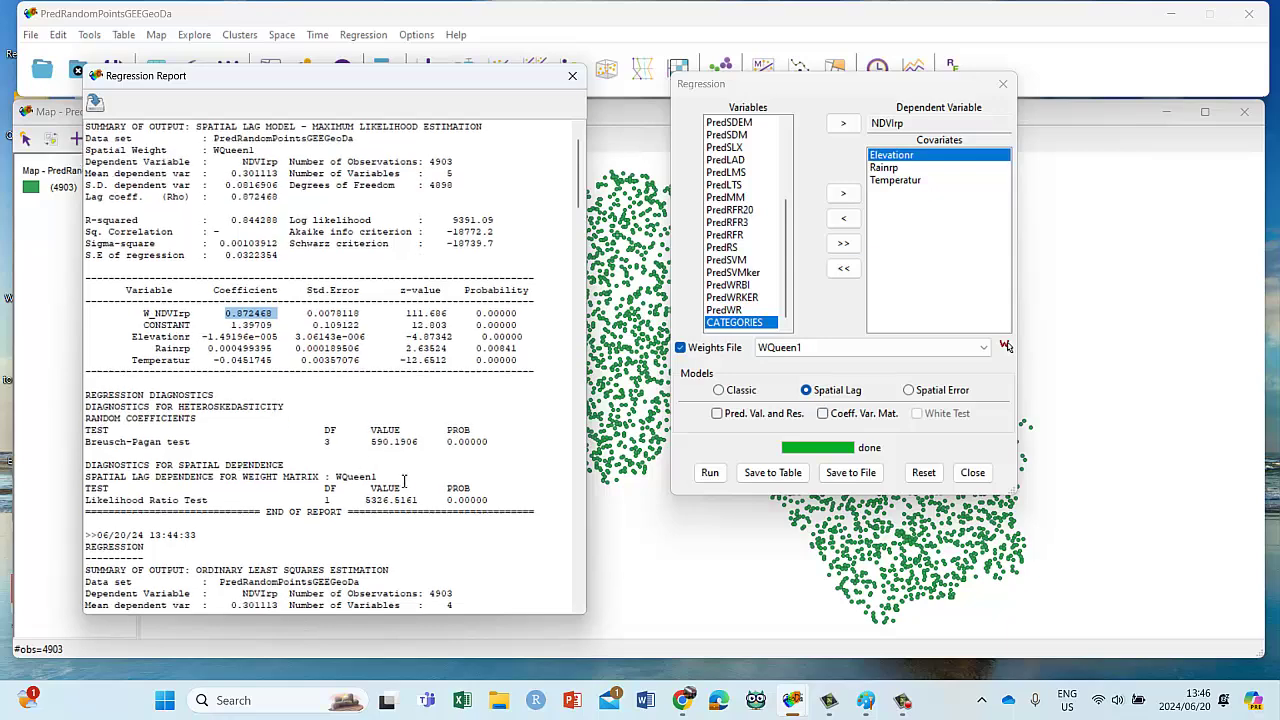
left_click_drag(489, 441, 65, 397)
scroll(236, 434, "down", 3)
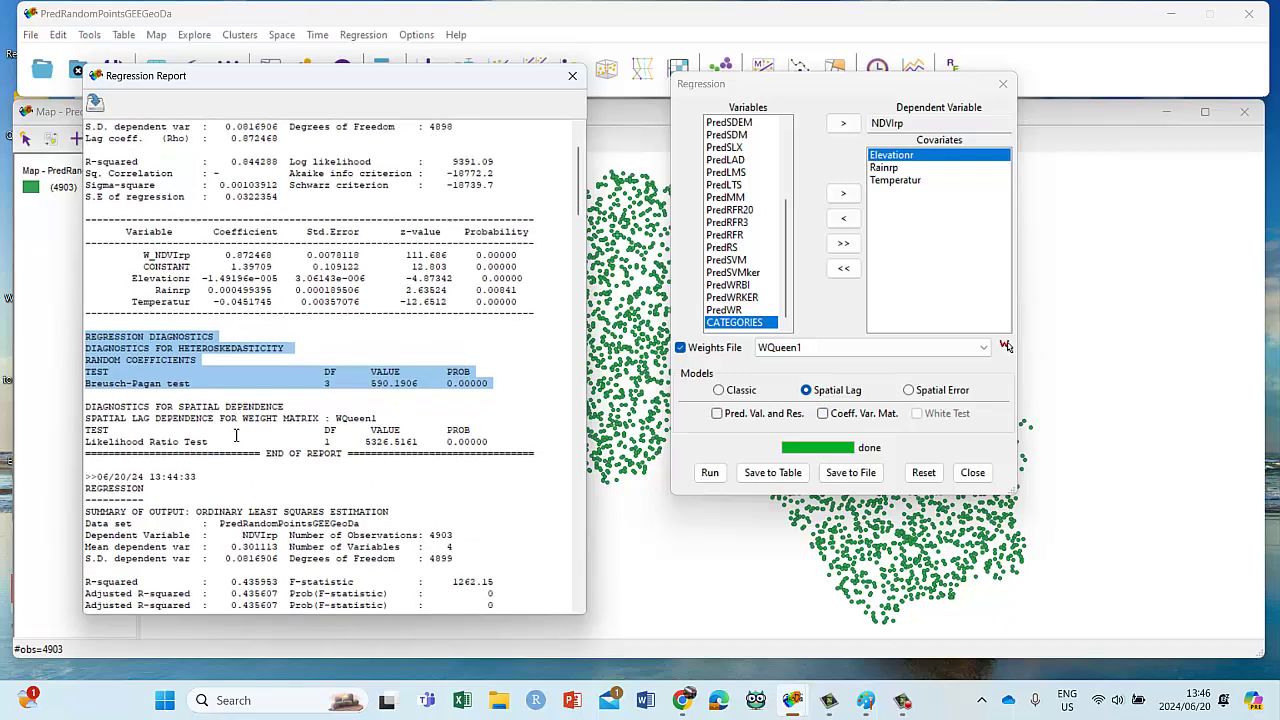
left_click_drag(494, 396, 82, 398)
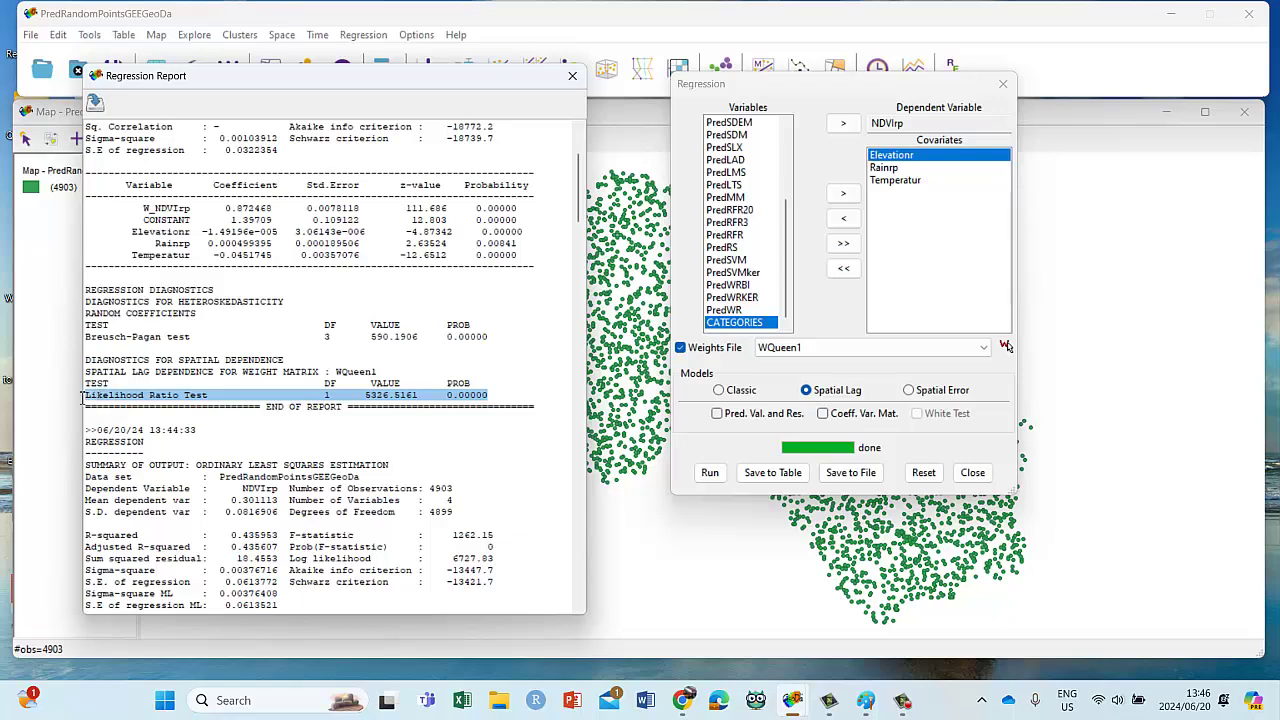
left_click(373, 386)
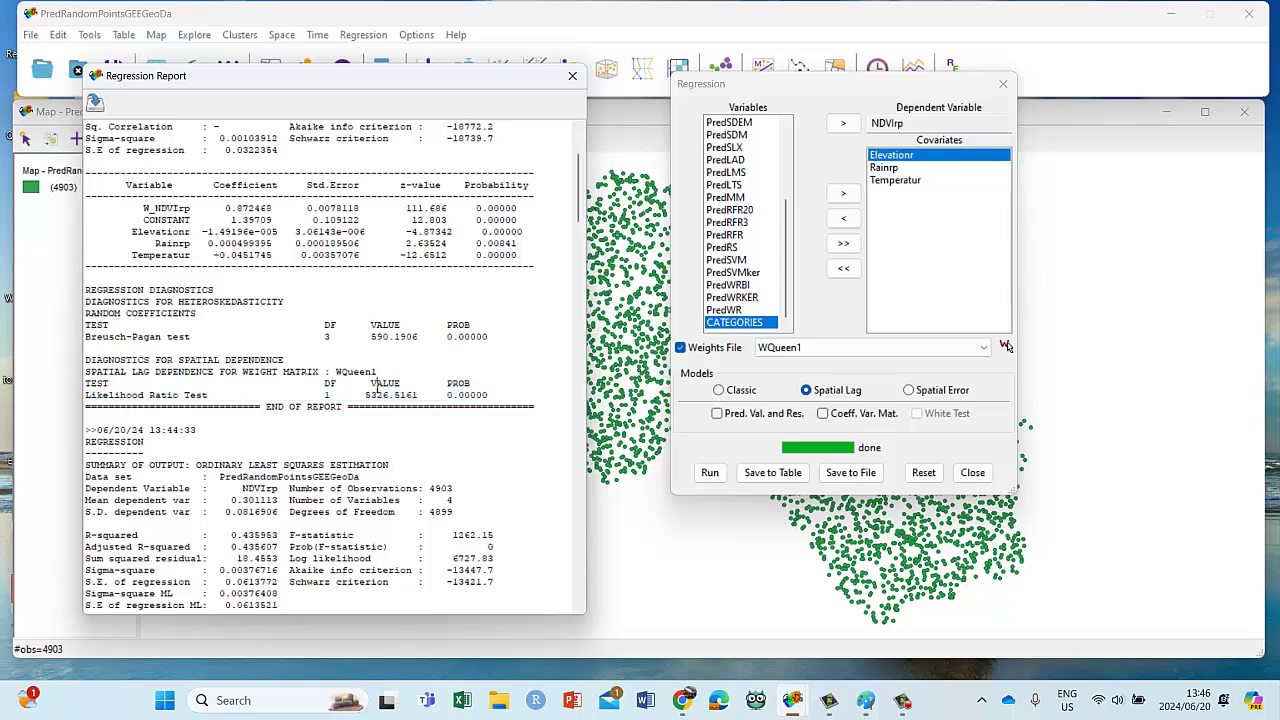
double_click(488, 396)
left_click_drag(488, 396, 86, 362)
scroll(266, 366, "down", 2)
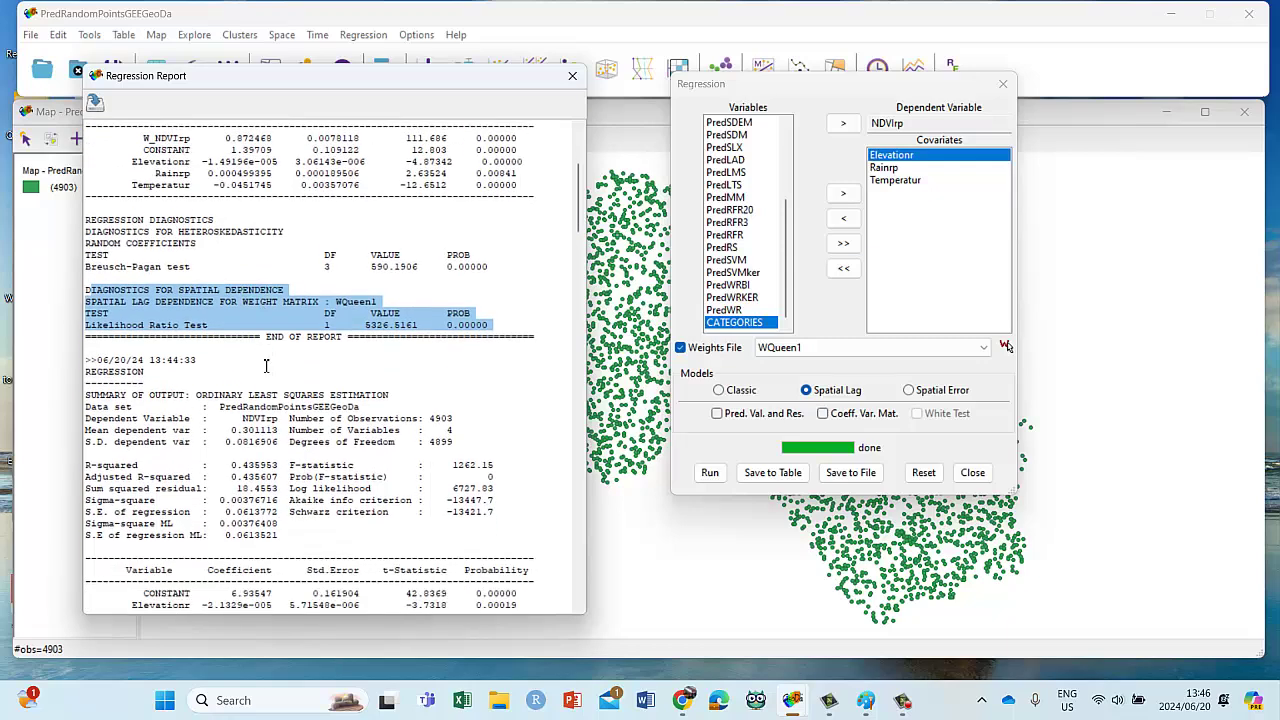
- Compare the regression diagnostics of the WQueen1 spatial lag model with those of the earlier ordinary least squares report
scroll(266, 366, "down", 4)
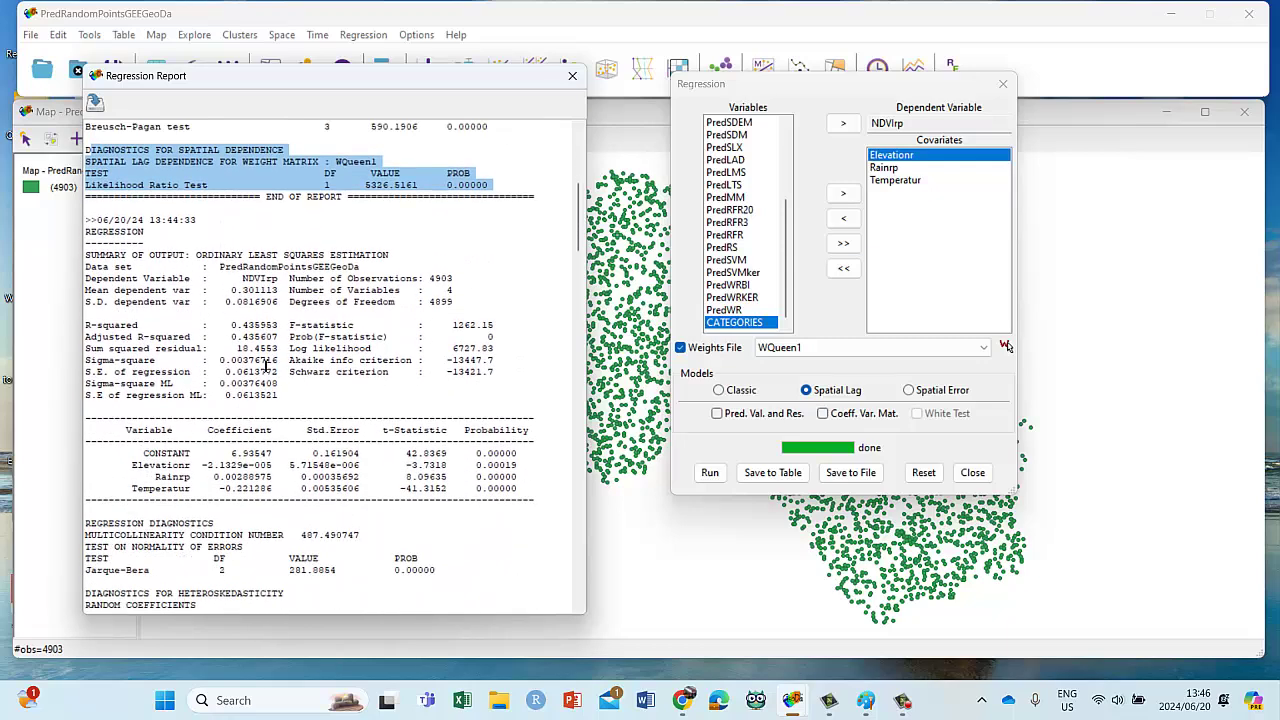
scroll(266, 366, "up", 7)
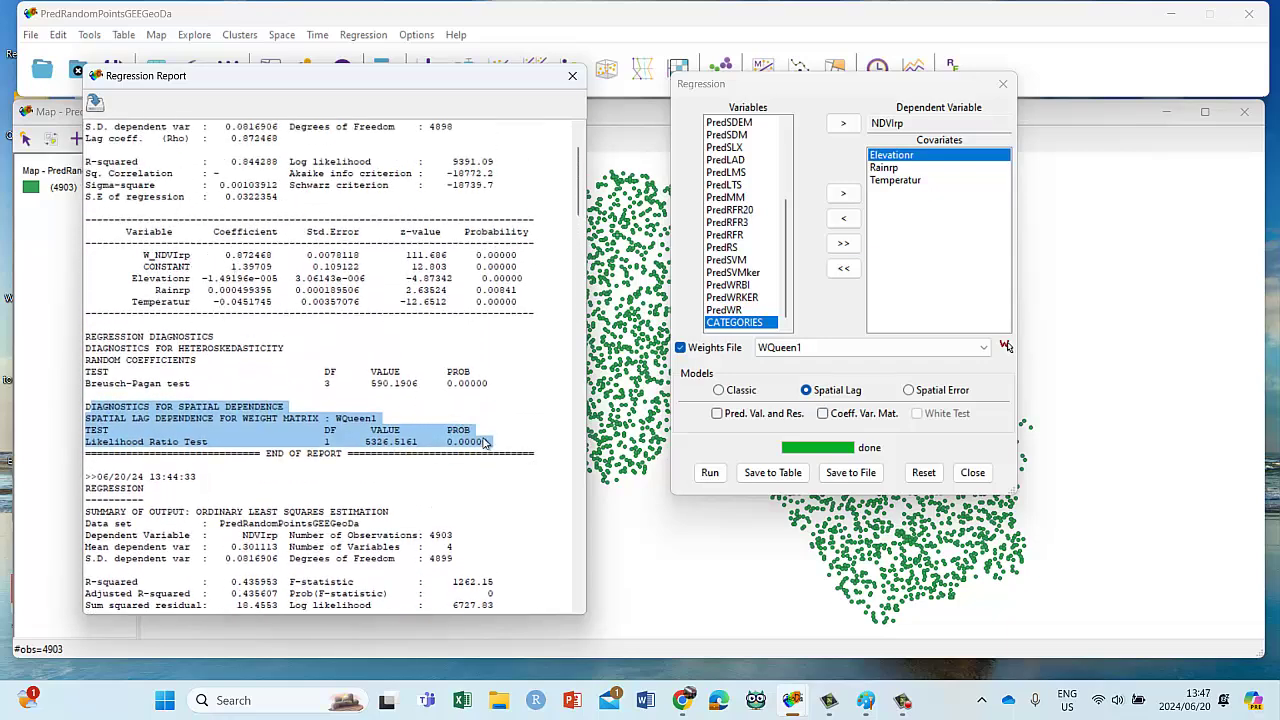
left_click_drag(484, 441, 88, 336)
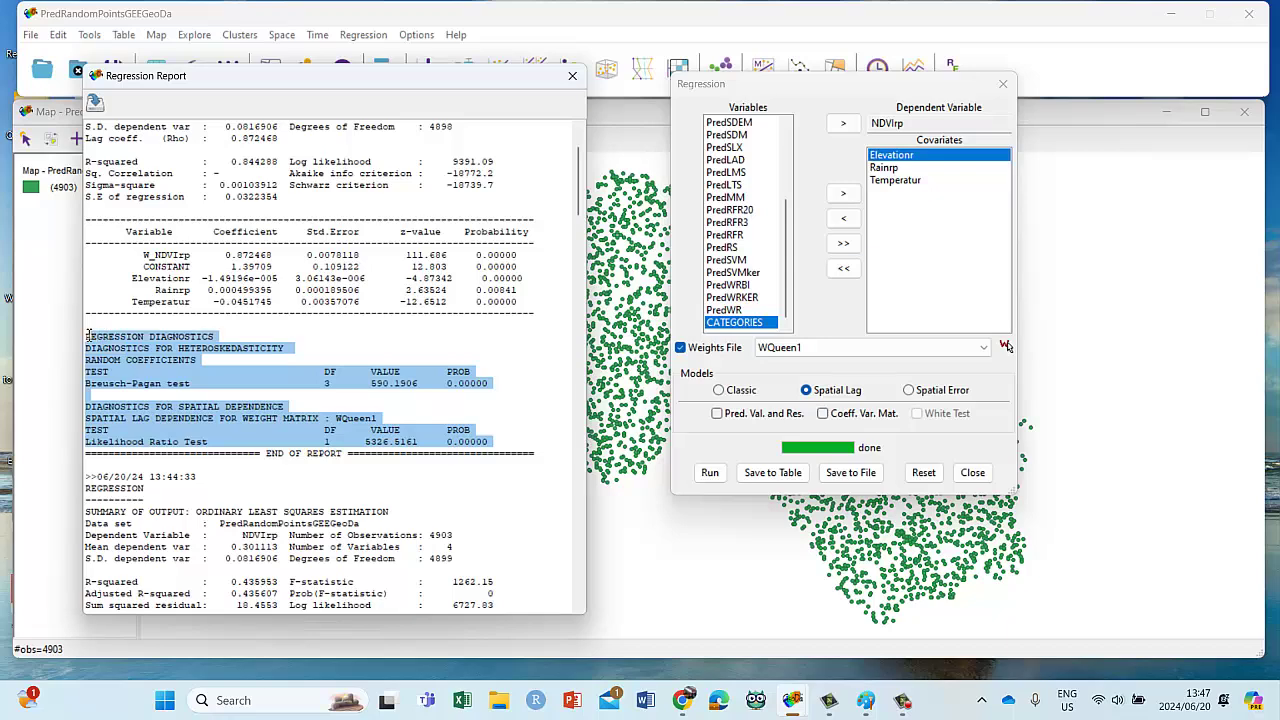
scroll(298, 365, "up", 2)
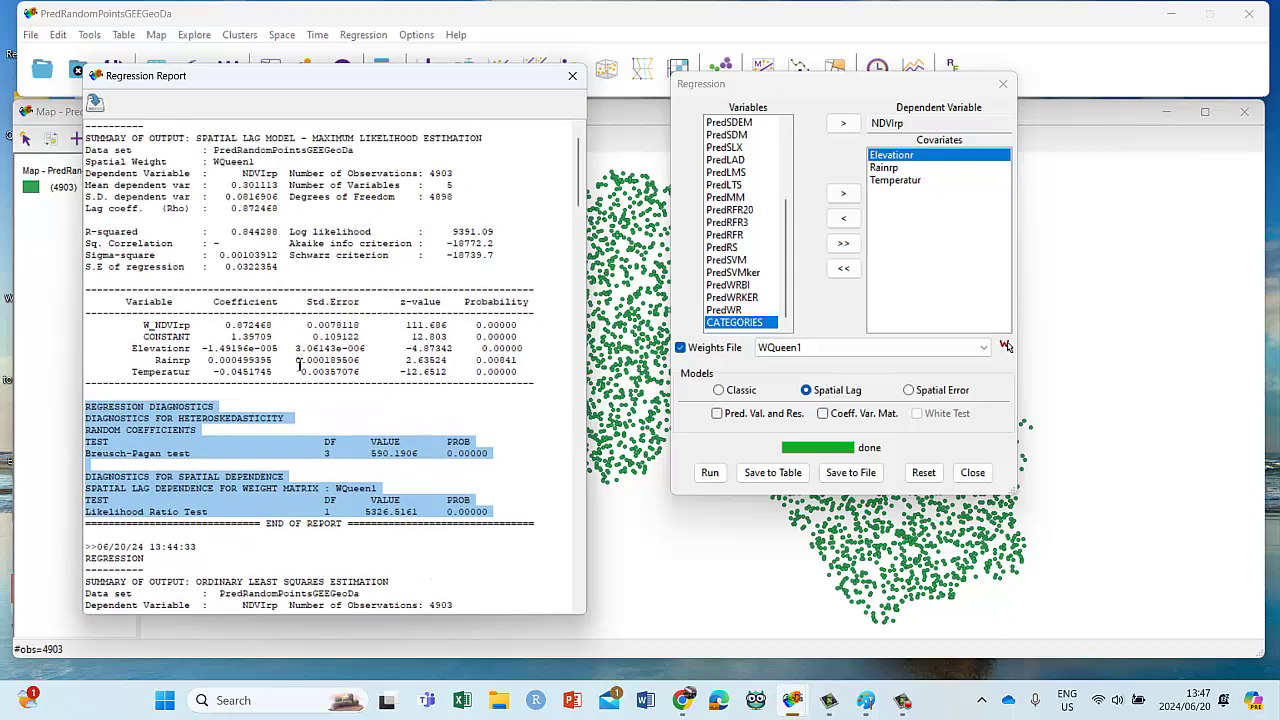
scroll(298, 365, "down", 5)
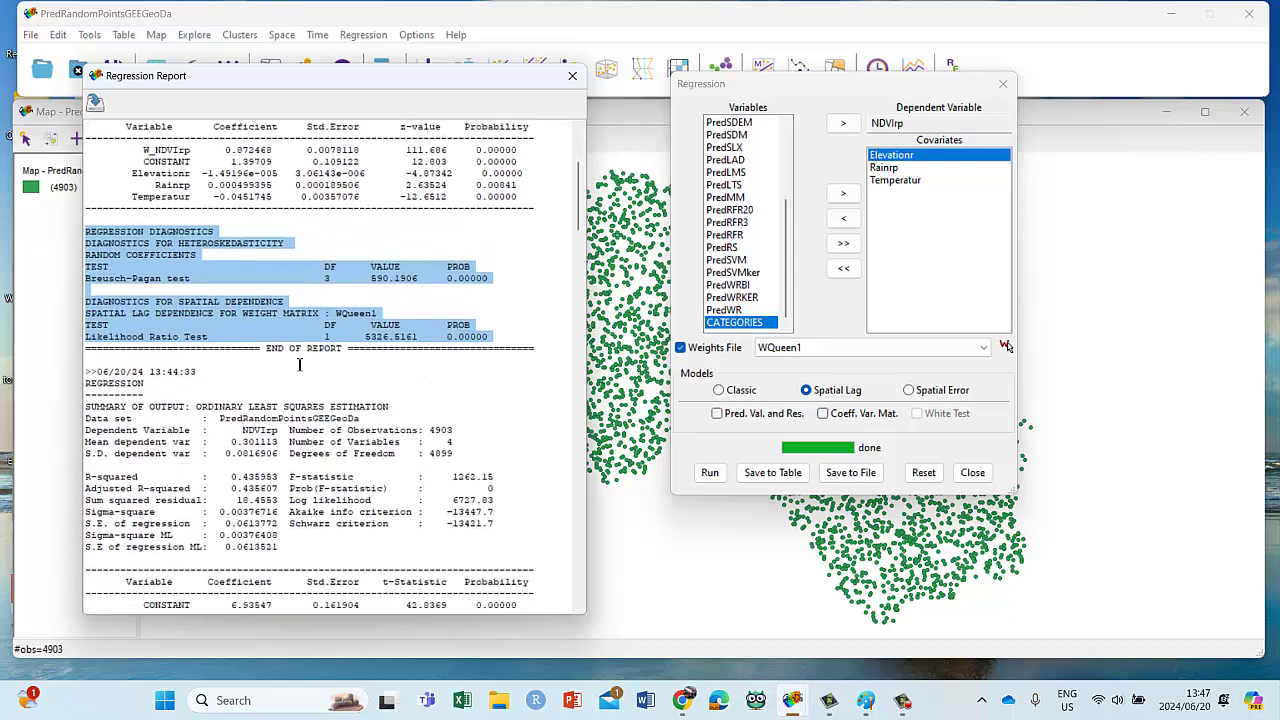
scroll(298, 365, "up", 1)
scroll(298, 365, "up", 2)
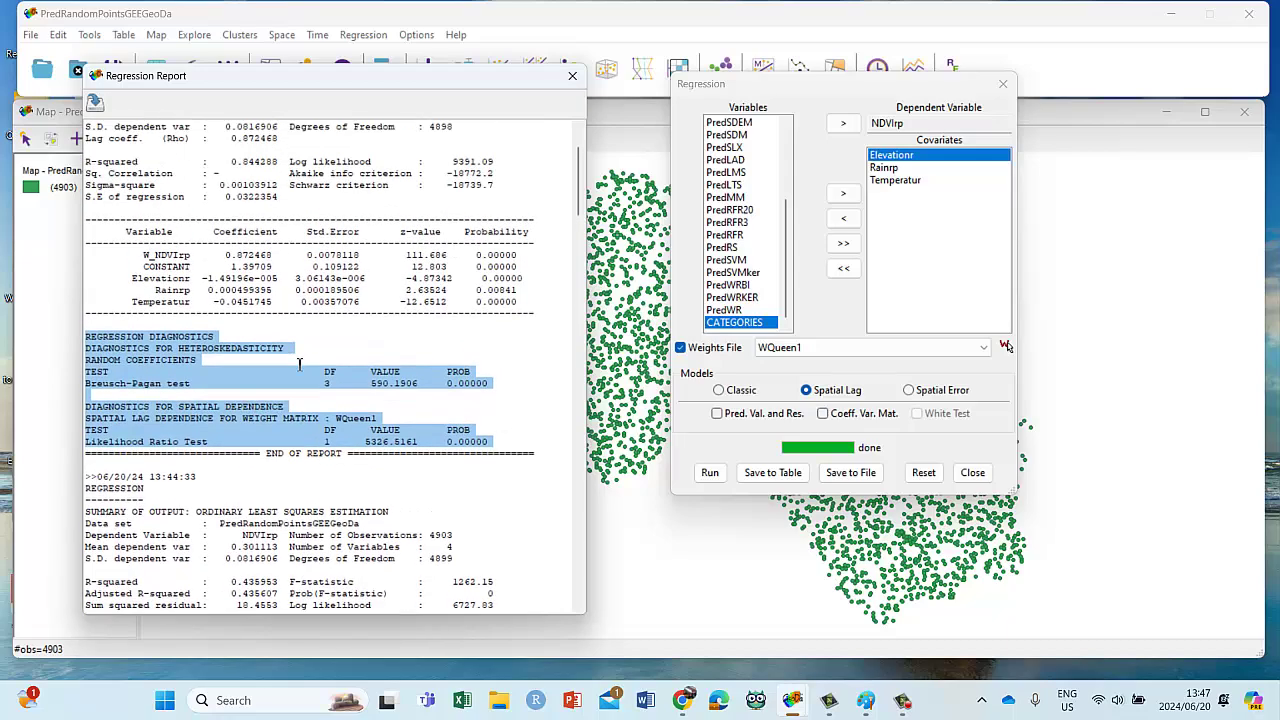
scroll(298, 365, "down", 4)
scroll(298, 365, "down", 15)
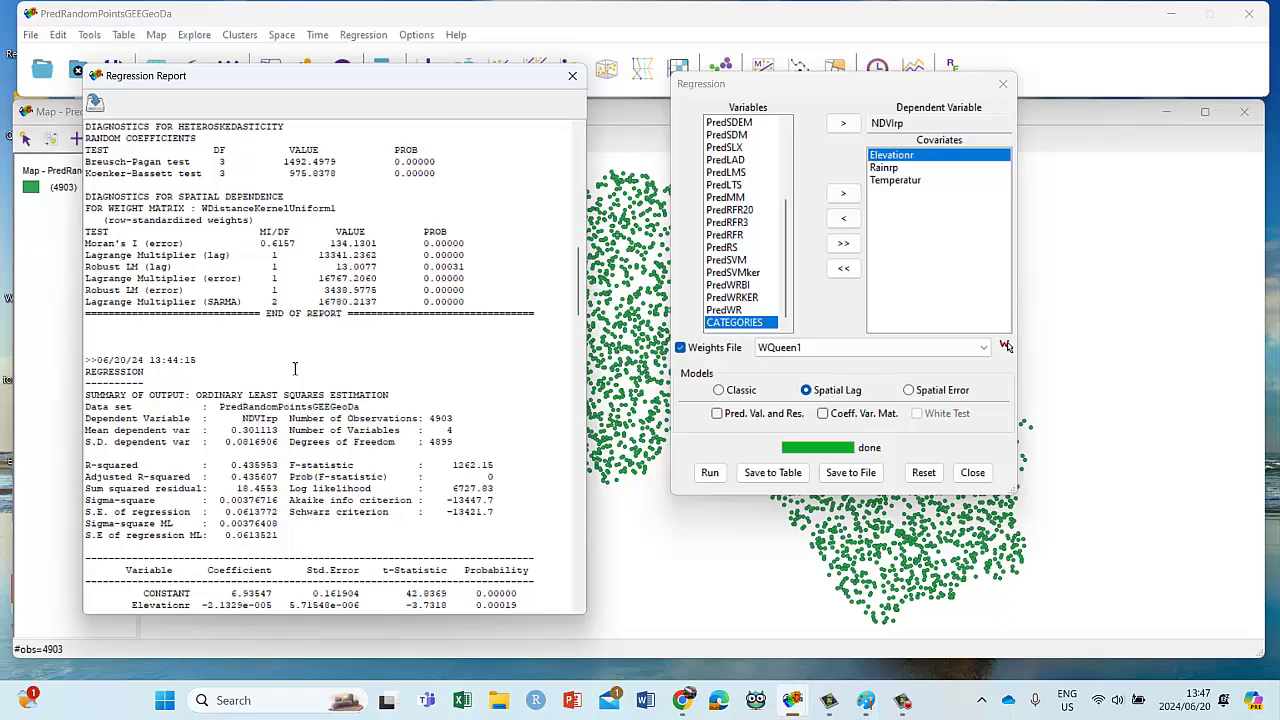
scroll(296, 367, "up", 5)
scroll(296, 367, "up", 11)
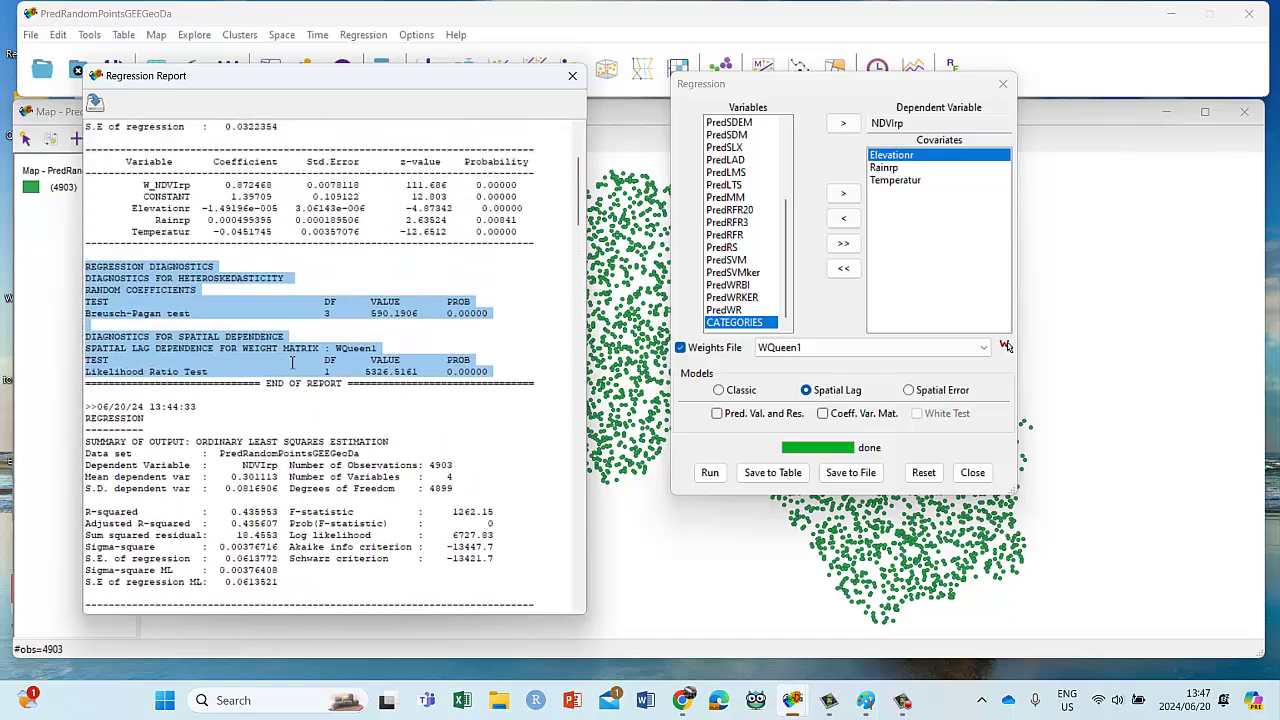
scroll(283, 261, "up", 4)
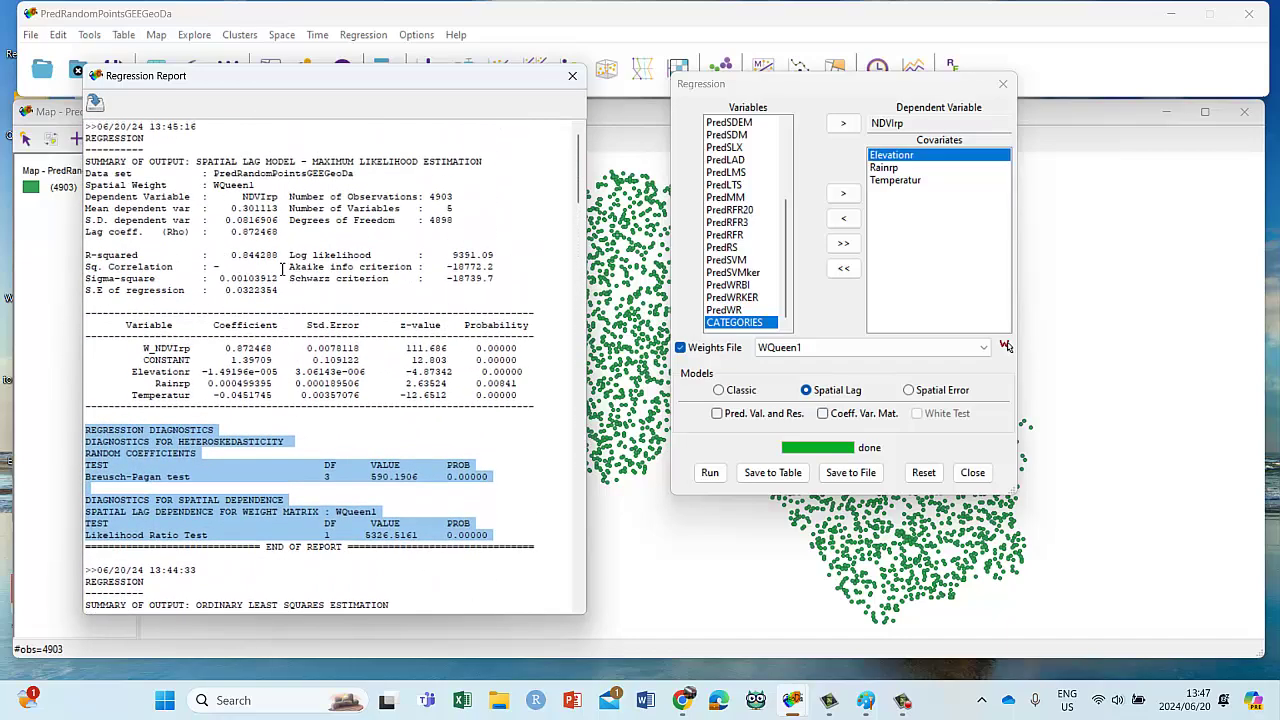
- Highlight the full W_NDVIrp row and the whole regression diagnostics section of the WQueen1 spatial lag report
left_click(281, 272)
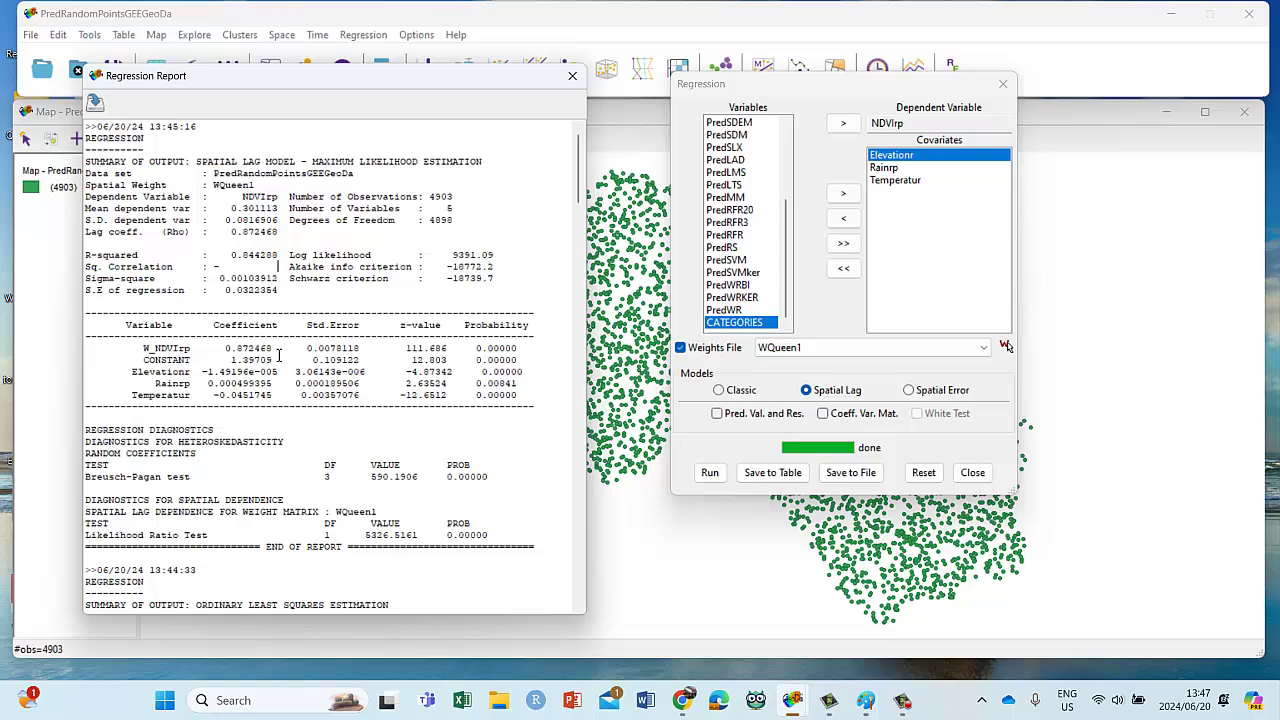
left_click_drag(142, 350, 488, 346)
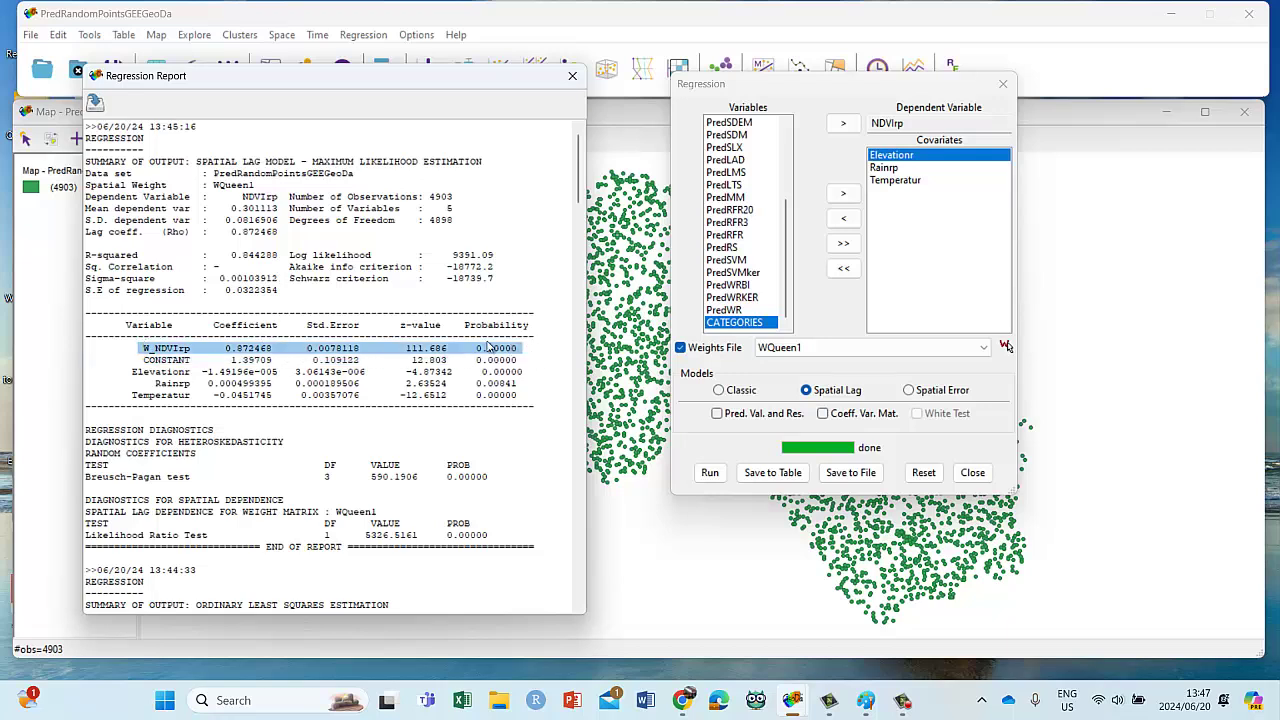
left_click(155, 351)
left_click_drag(143, 350, 520, 350)
left_click(493, 537)
left_click_drag(493, 538, 86, 437)
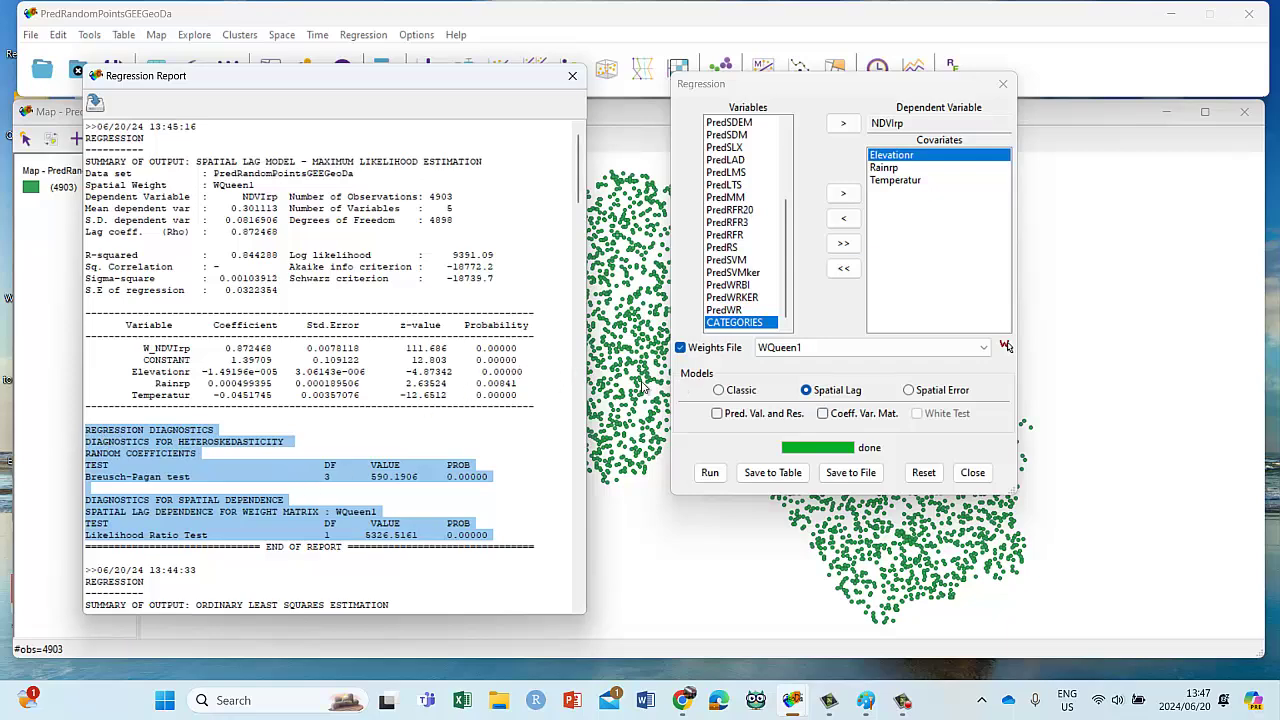
- Rerun the spatial lag regression with the WQueen2 weights file
left_click(910, 393)
left_click(910, 391)
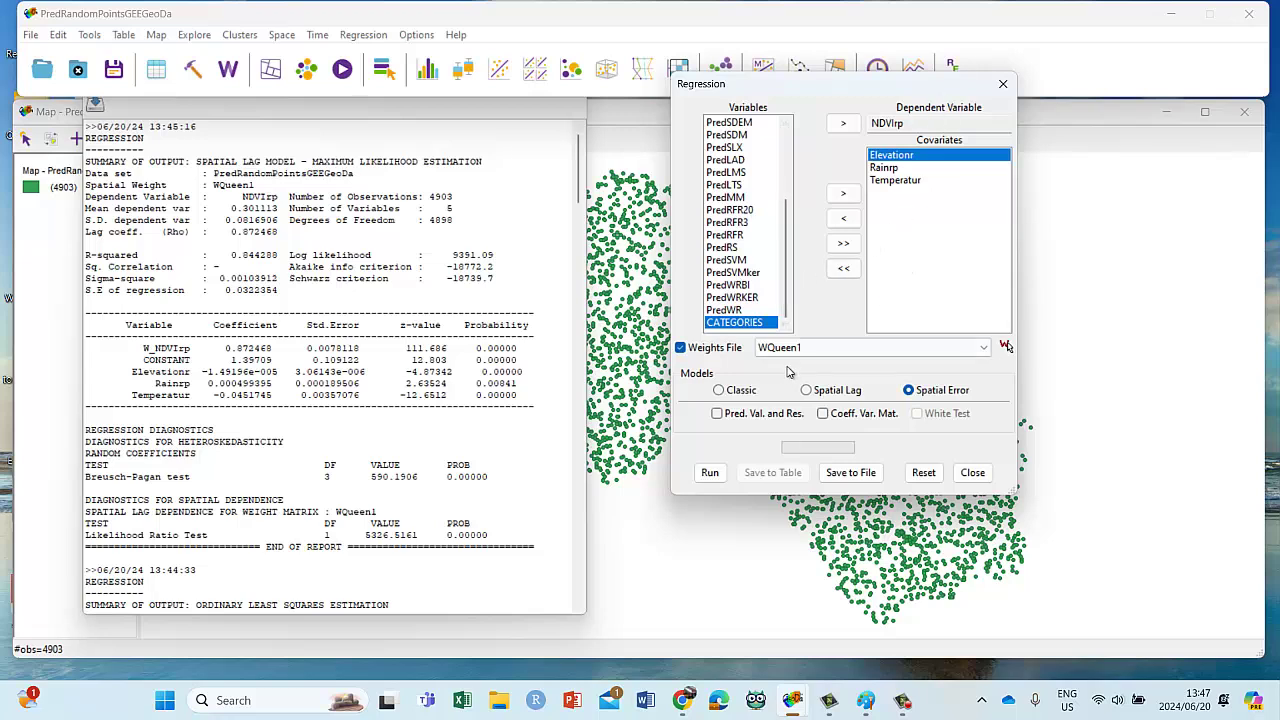
left_click(806, 390)
left_click(812, 347)
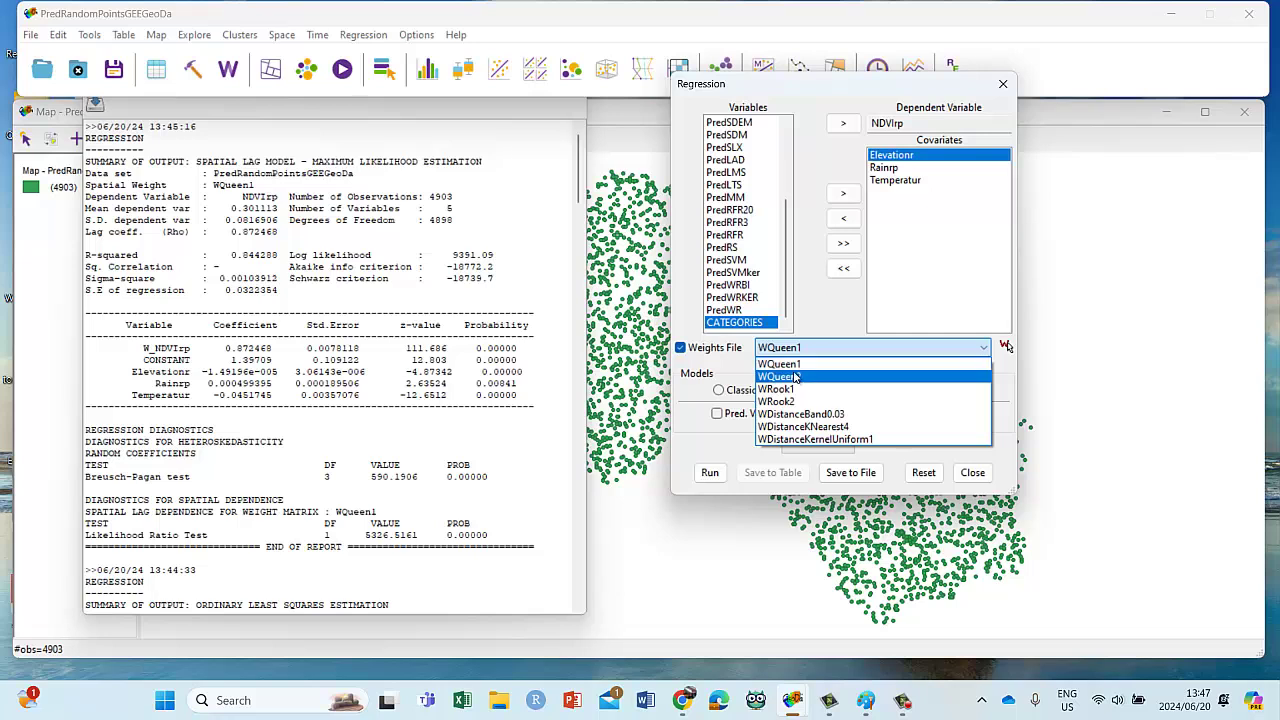
left_click(795, 378)
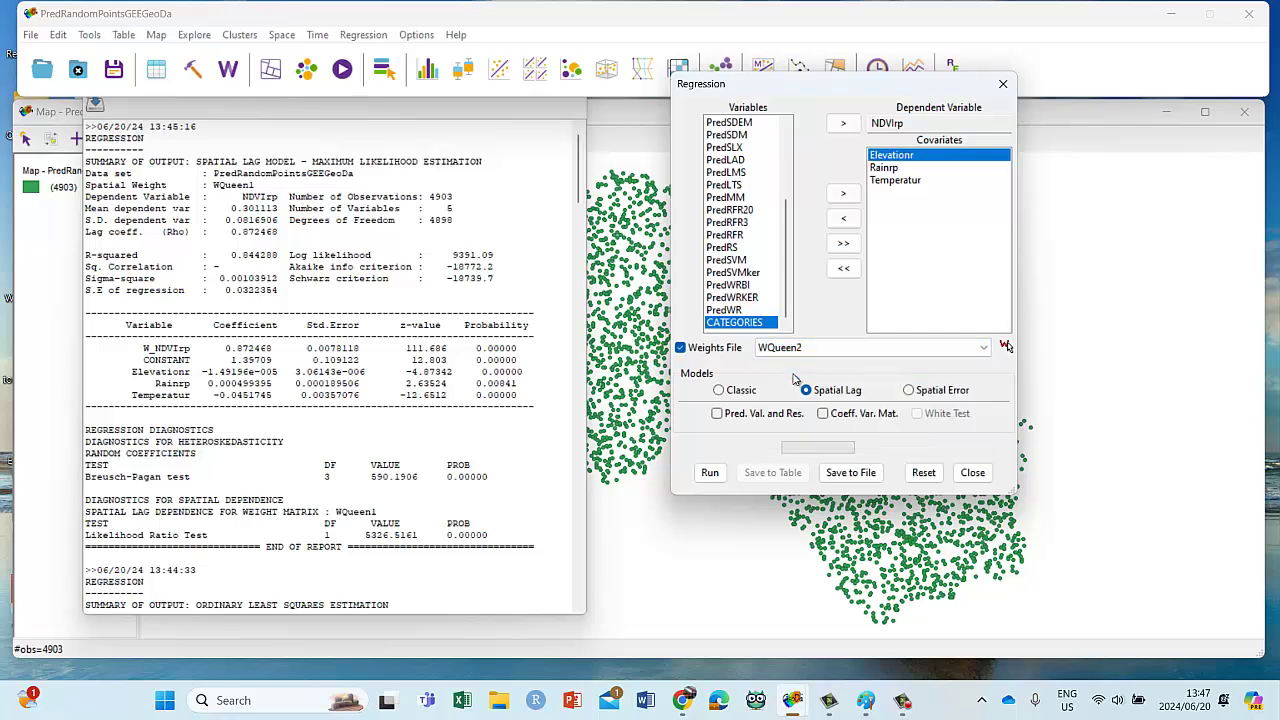
left_click(709, 474)
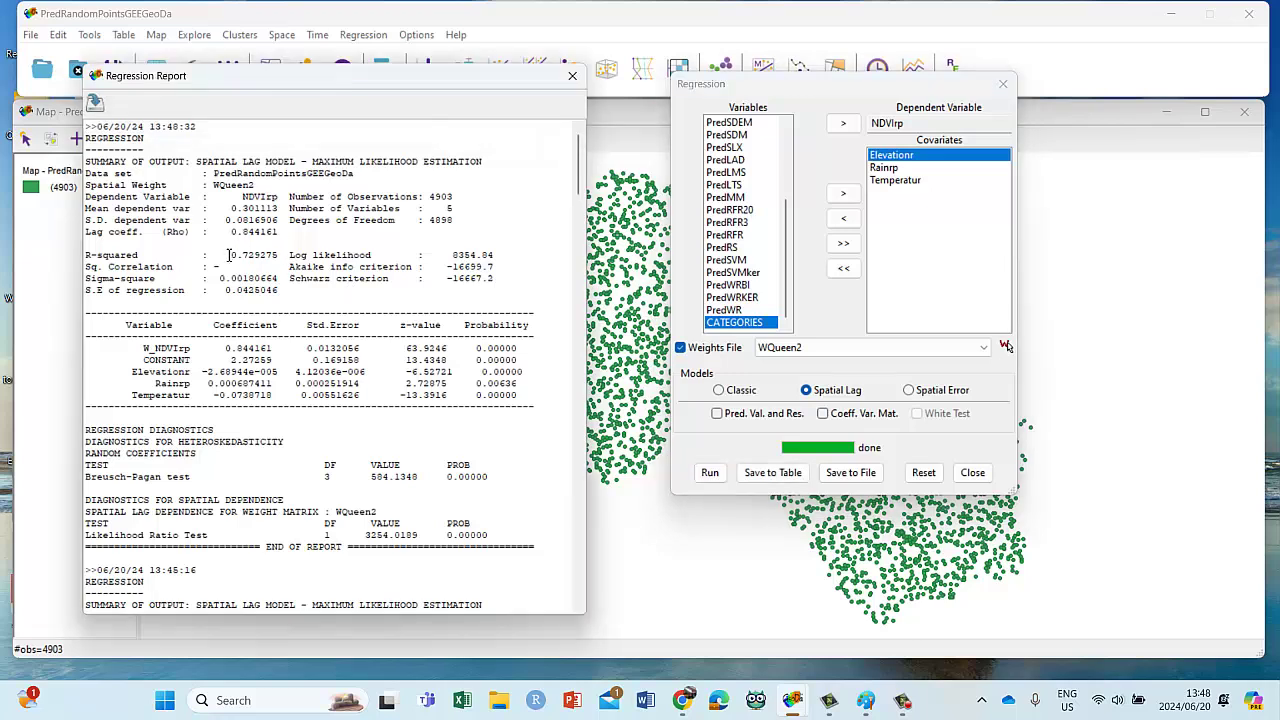
- Highlight the diagnostics and the W_NDVIrp estimates of the WQueen2 spatial lag report, and compare them with the WQueen1 report
left_click_drag(478, 527, 146, 455)
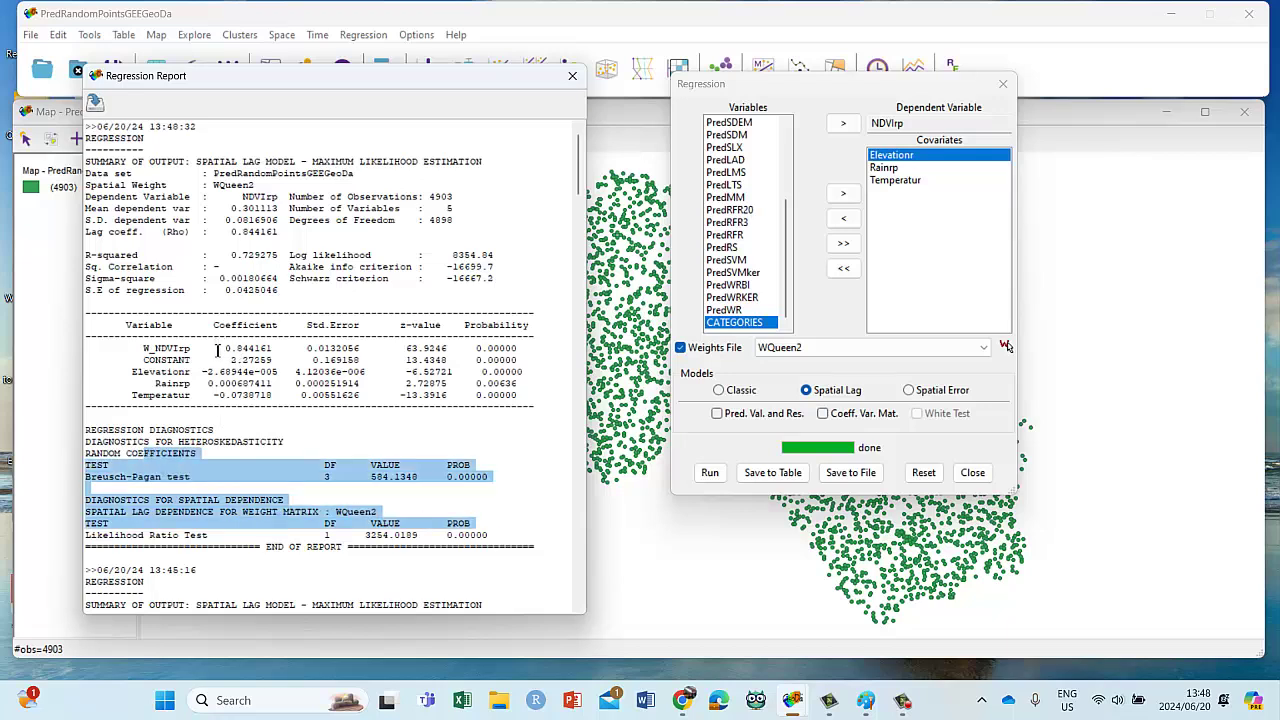
left_click_drag(220, 350, 524, 350)
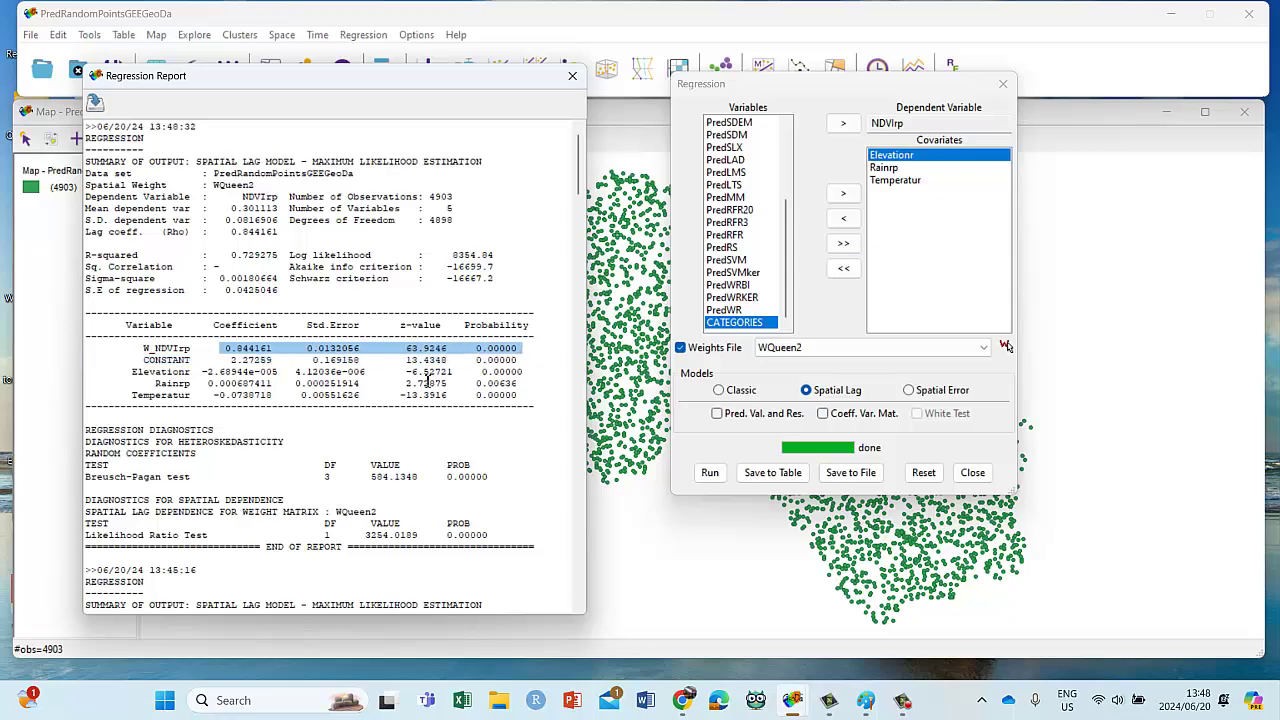
scroll(427, 383, "down", 4)
scroll(427, 383, "down", 6)
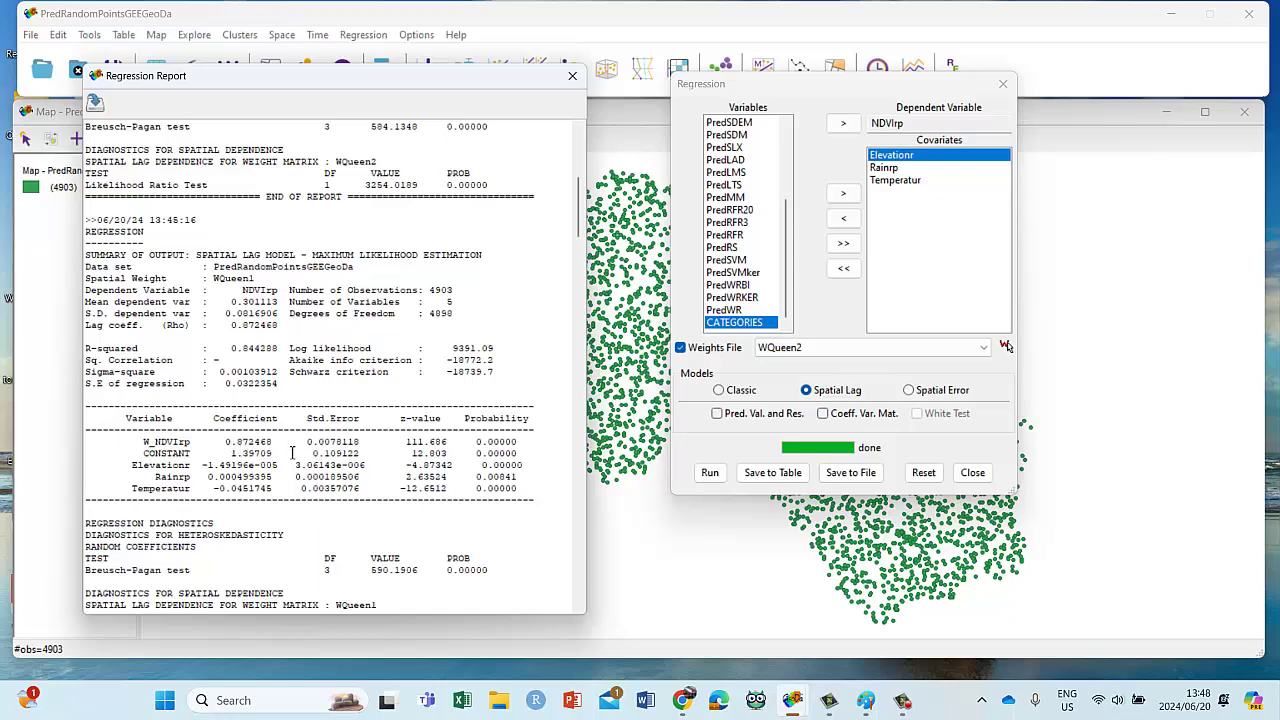
scroll(293, 453, "up", 4)
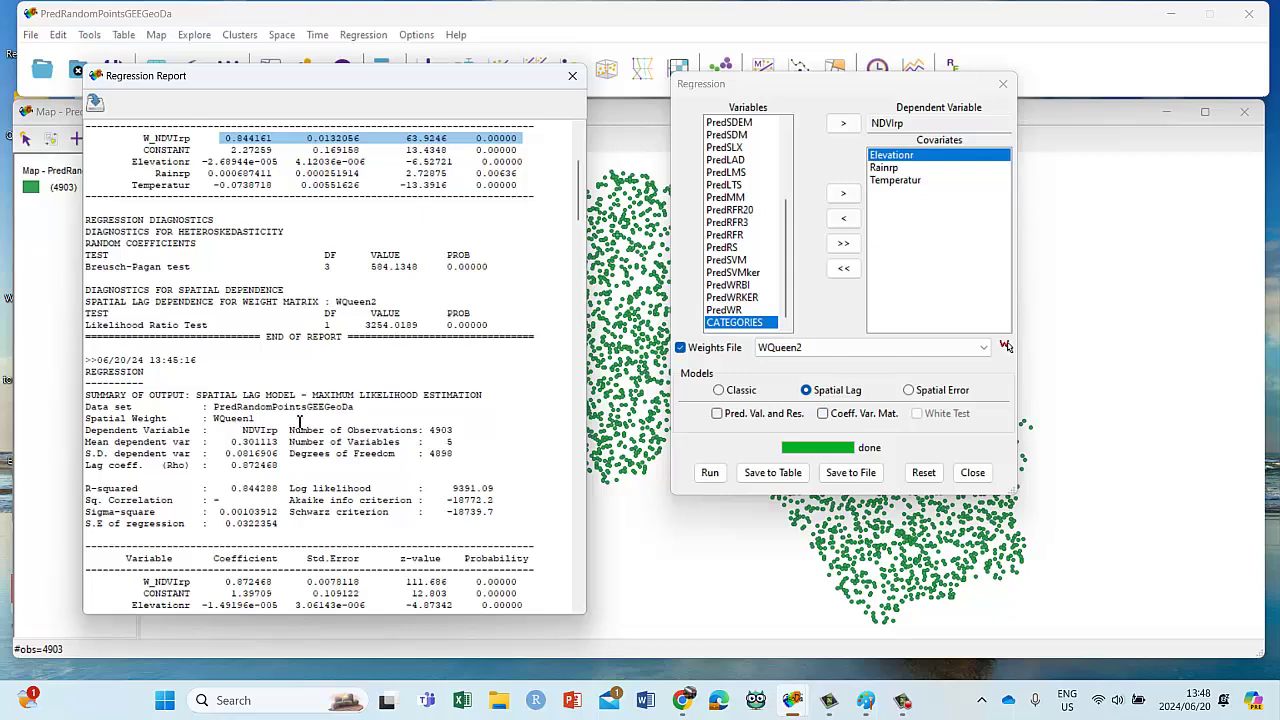
- Highlight the heteroskedasticity and spatial dependence diagnostics of the WQueen2 spatial lag report and review the whole report
left_click_drag(488, 325, 86, 231)
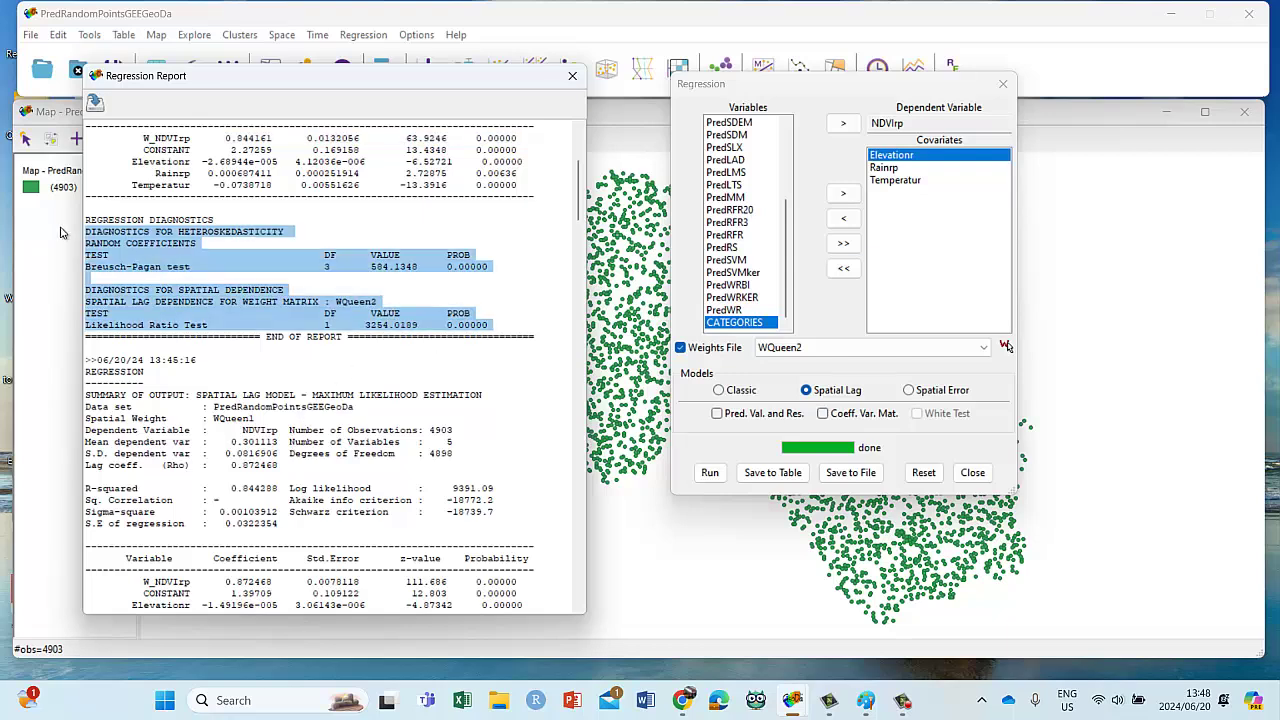
scroll(386, 374, "up", 4)
scroll(386, 374, "up", 2)
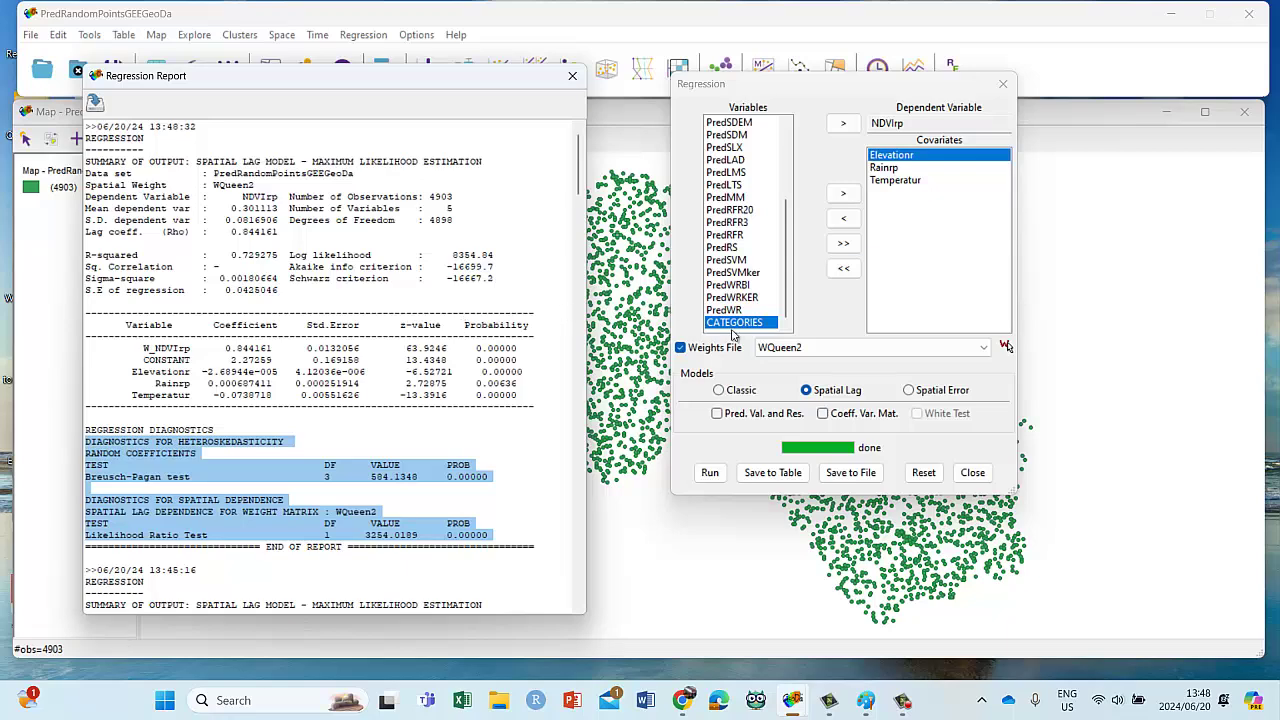
scroll(424, 459, "down", 3)
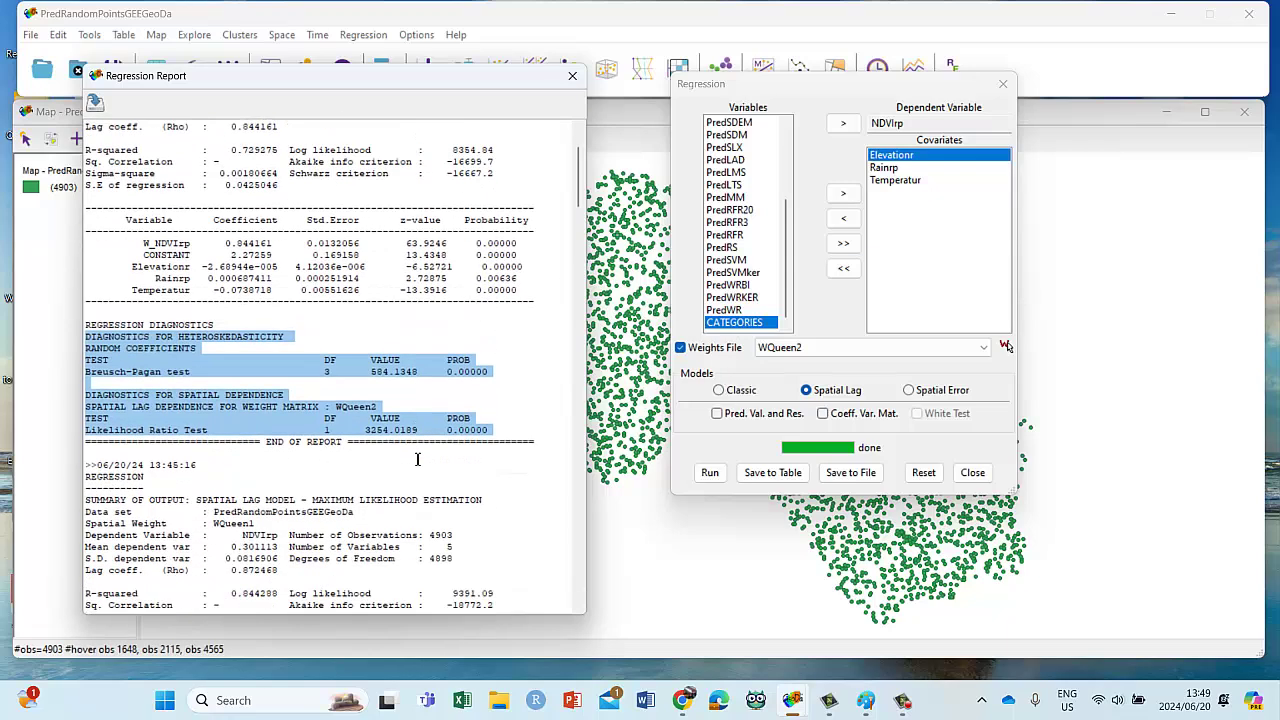
scroll(412, 458, "up", 3)
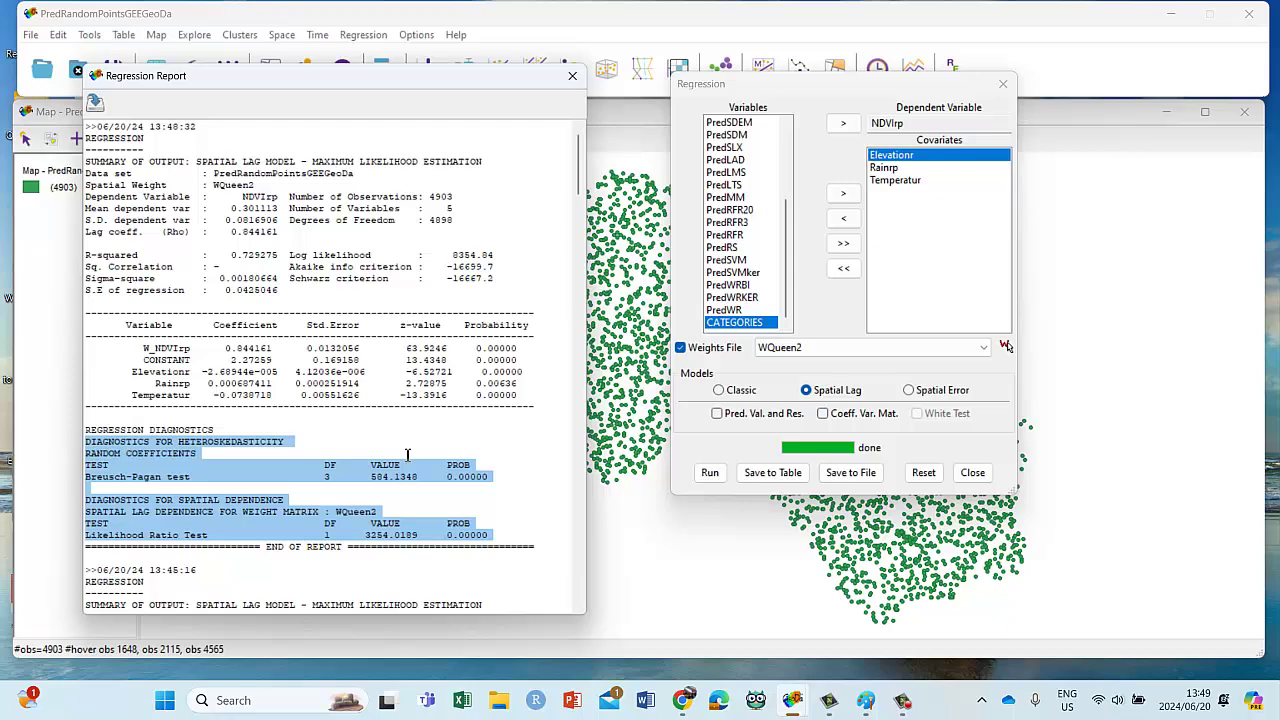
- Try to run the spatial lag regression with the WDistanceKNearest4 weights file
left_click(810, 350)
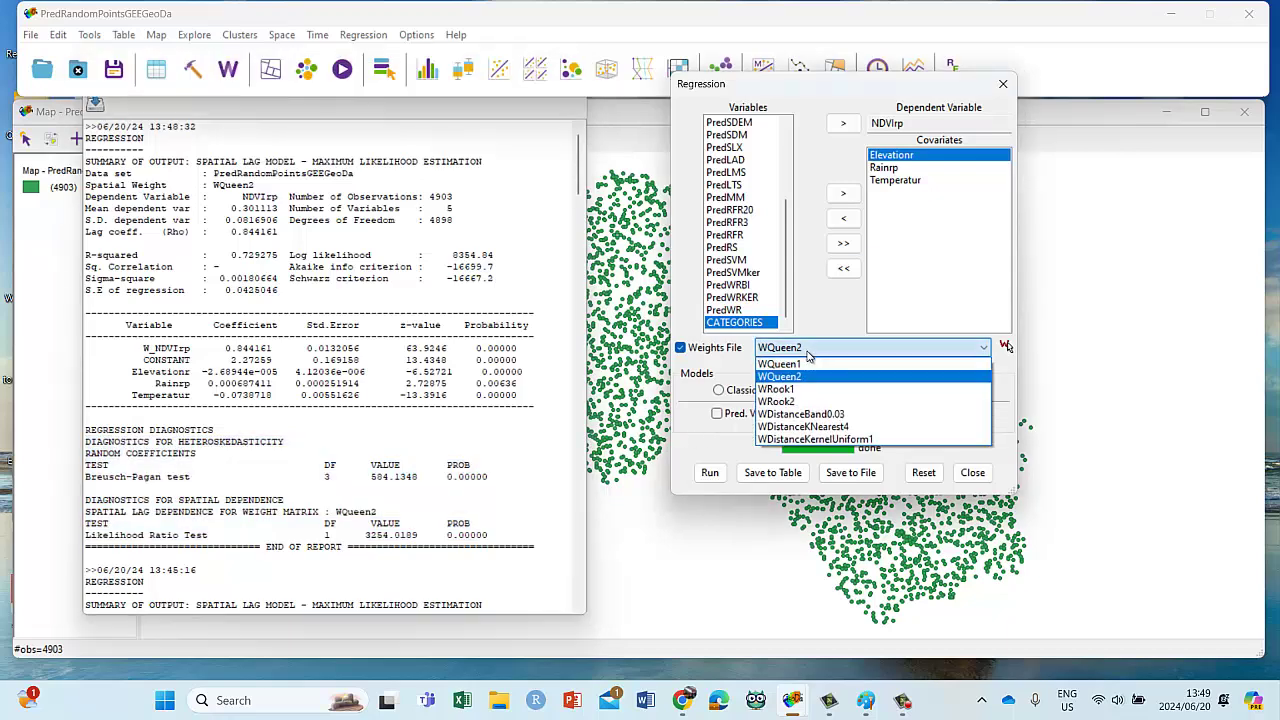
left_click(792, 428)
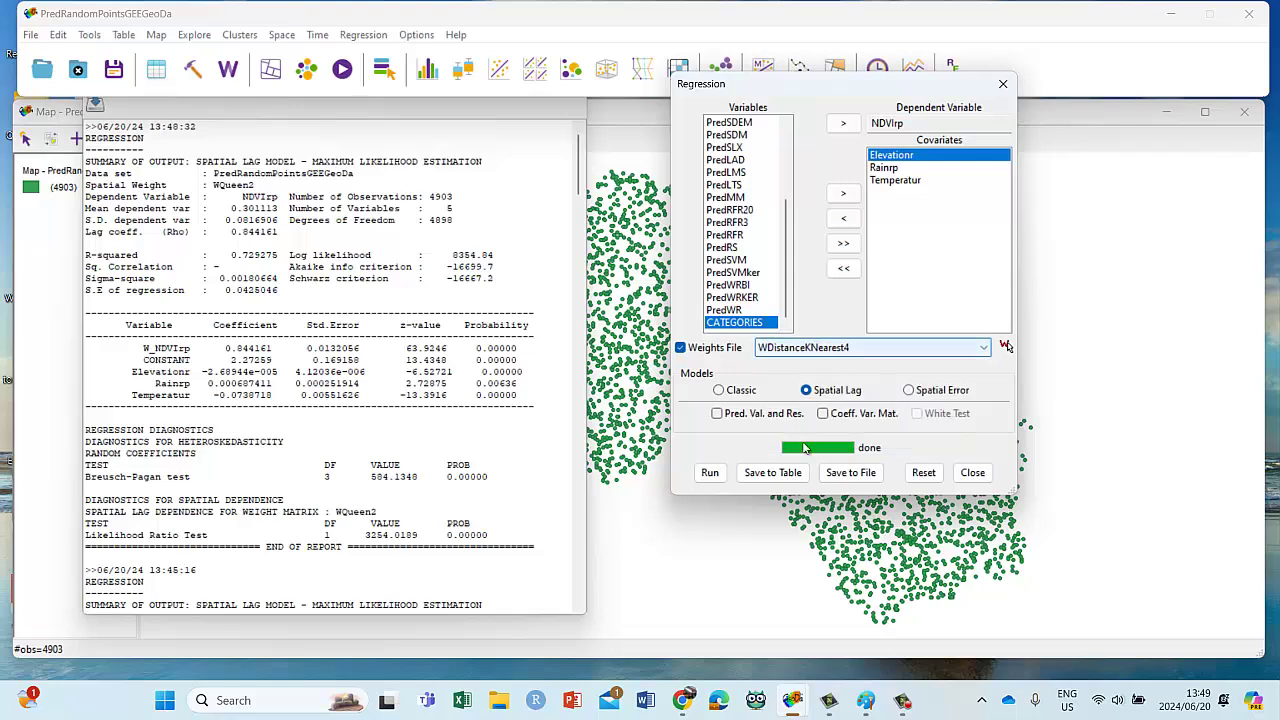
left_click(710, 474)
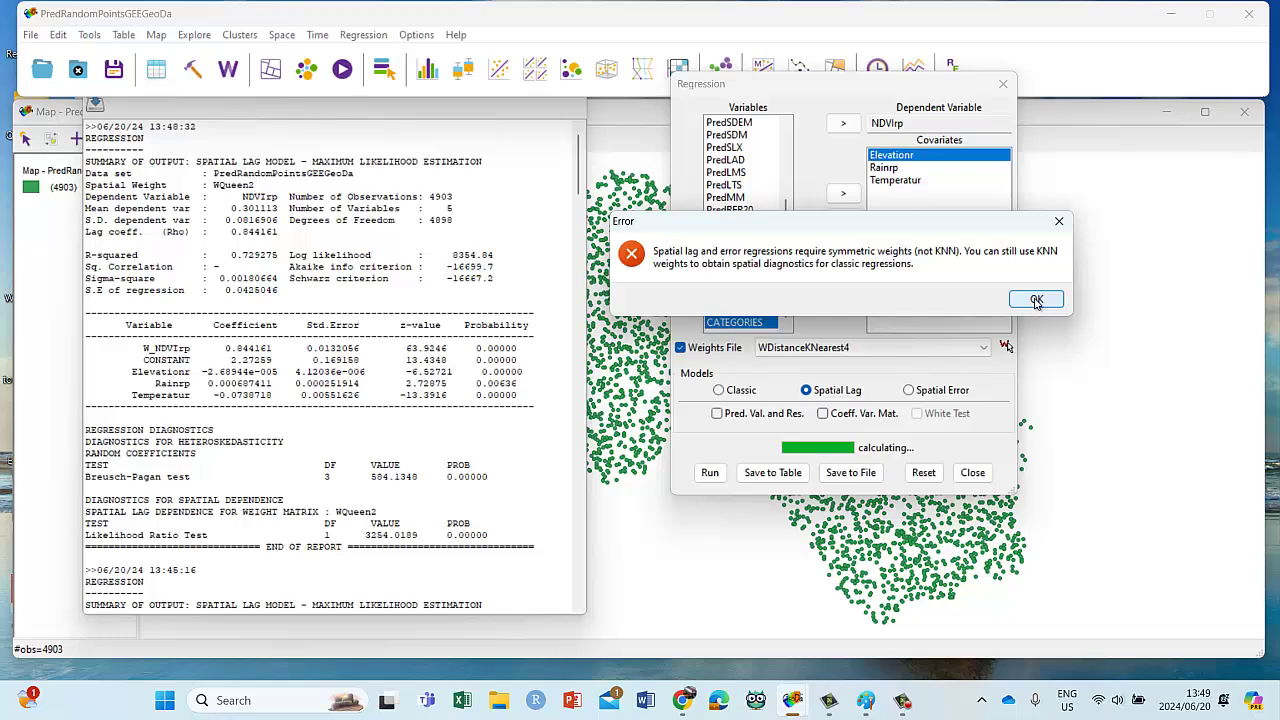
left_click(1036, 300)
- Try to run the spatial lag regression with the WDistanceKernelUniform1 weights file
left_click(870, 347)
left_click(840, 450)
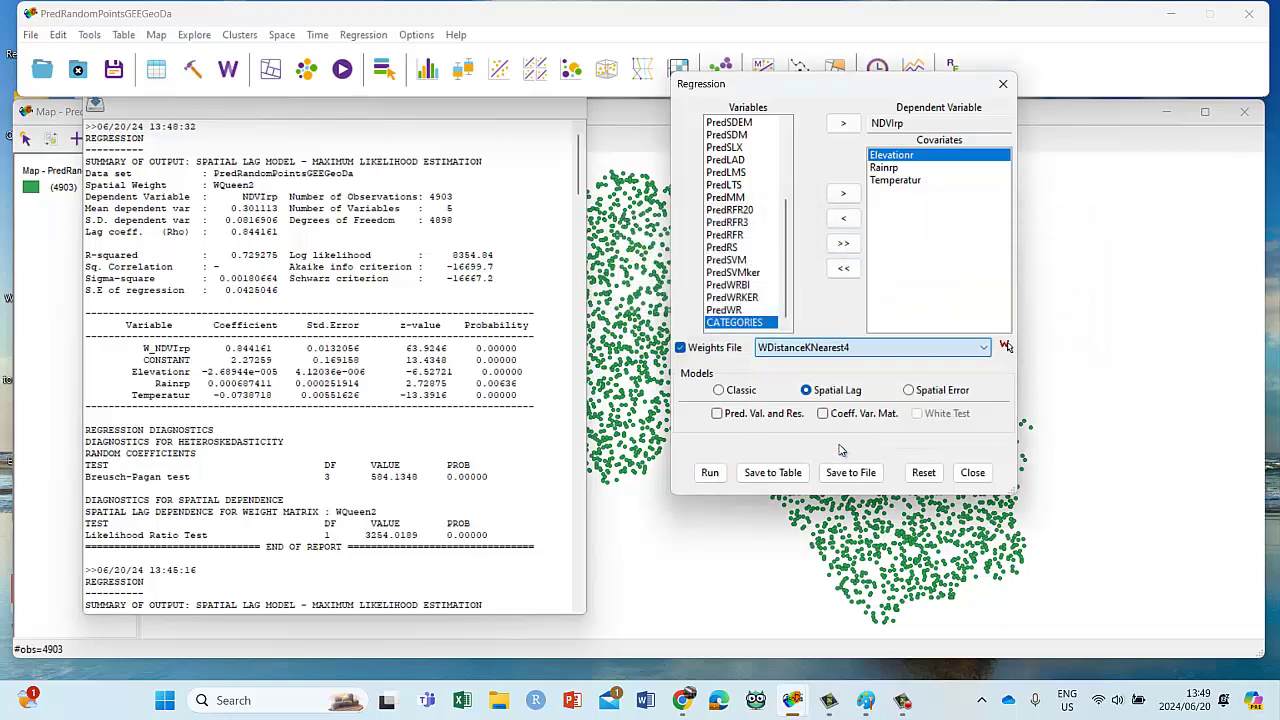
left_click(716, 474)
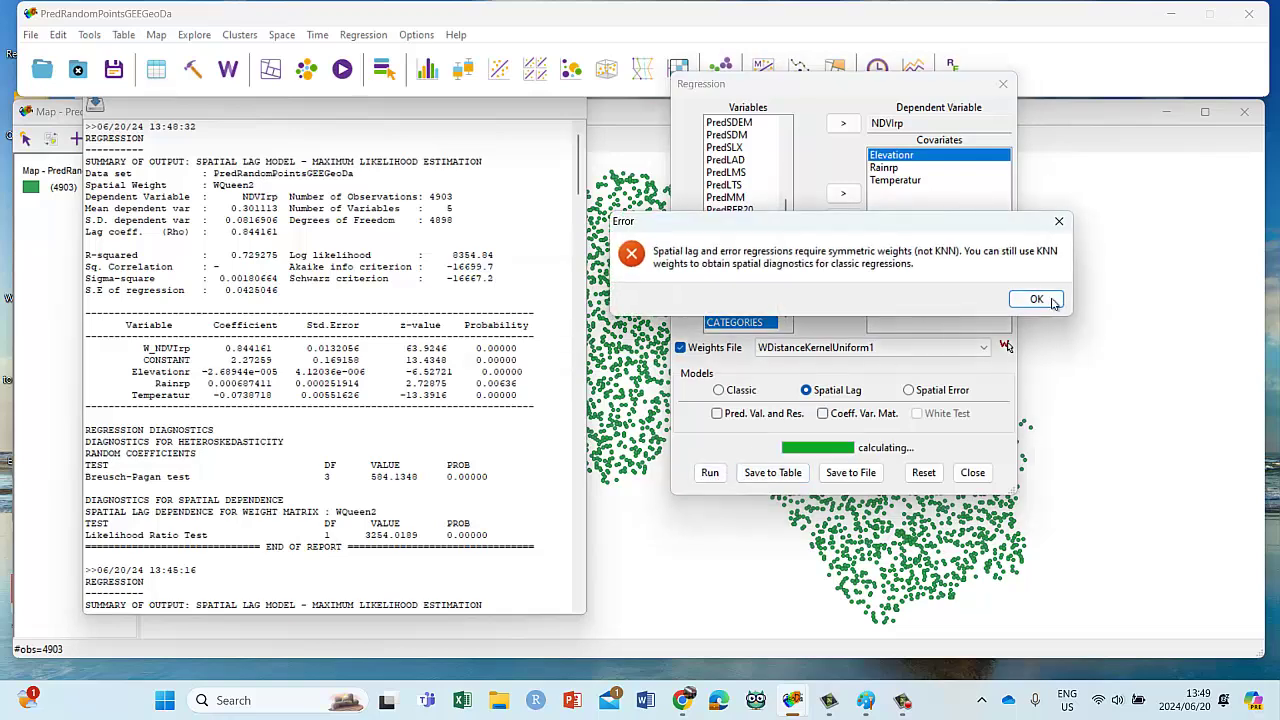
left_click(1050, 302)
- Try to run the spatial lag regression with the WDistanceBand0.03 weights file, and force the program to close
left_click(815, 347)
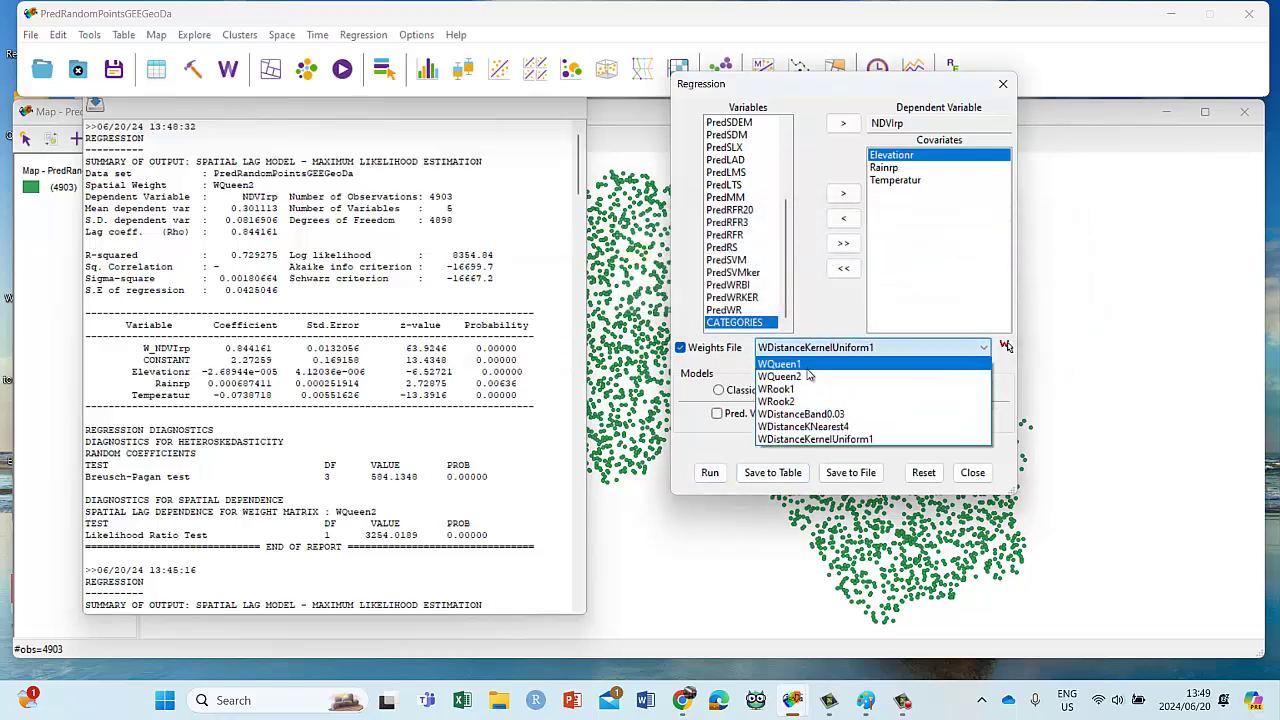
left_click(801, 413)
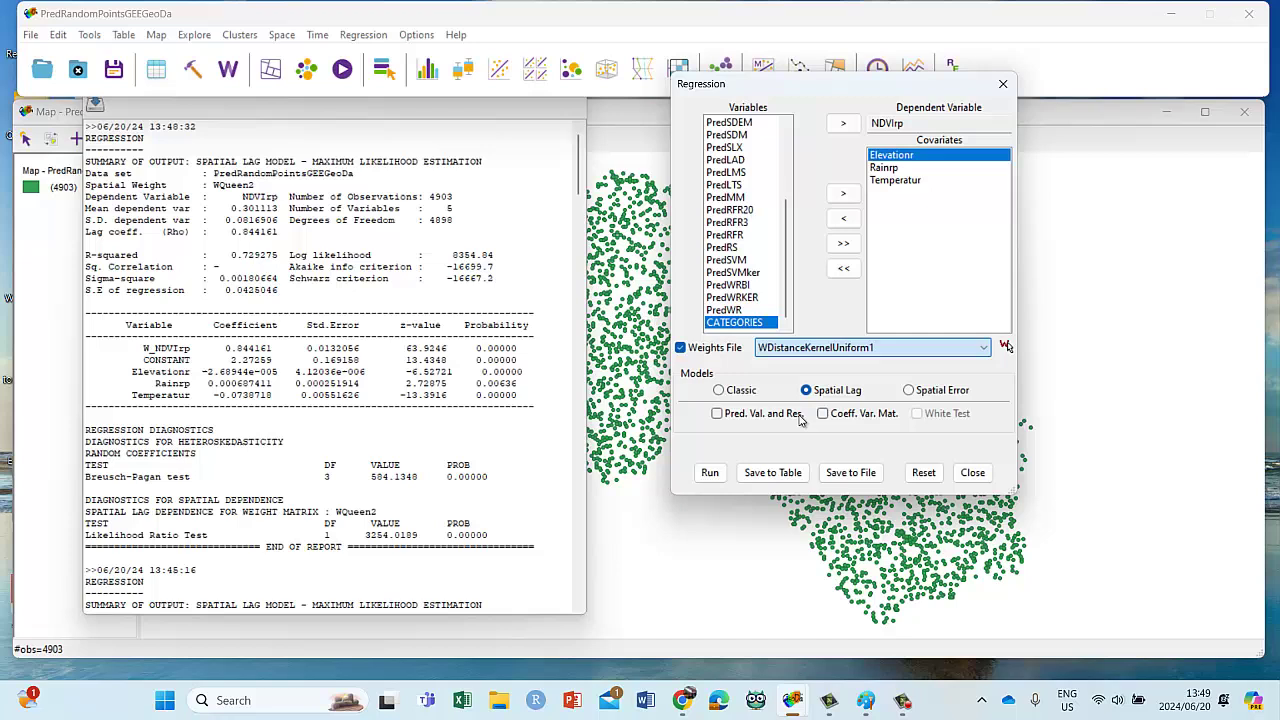
left_click(712, 474)
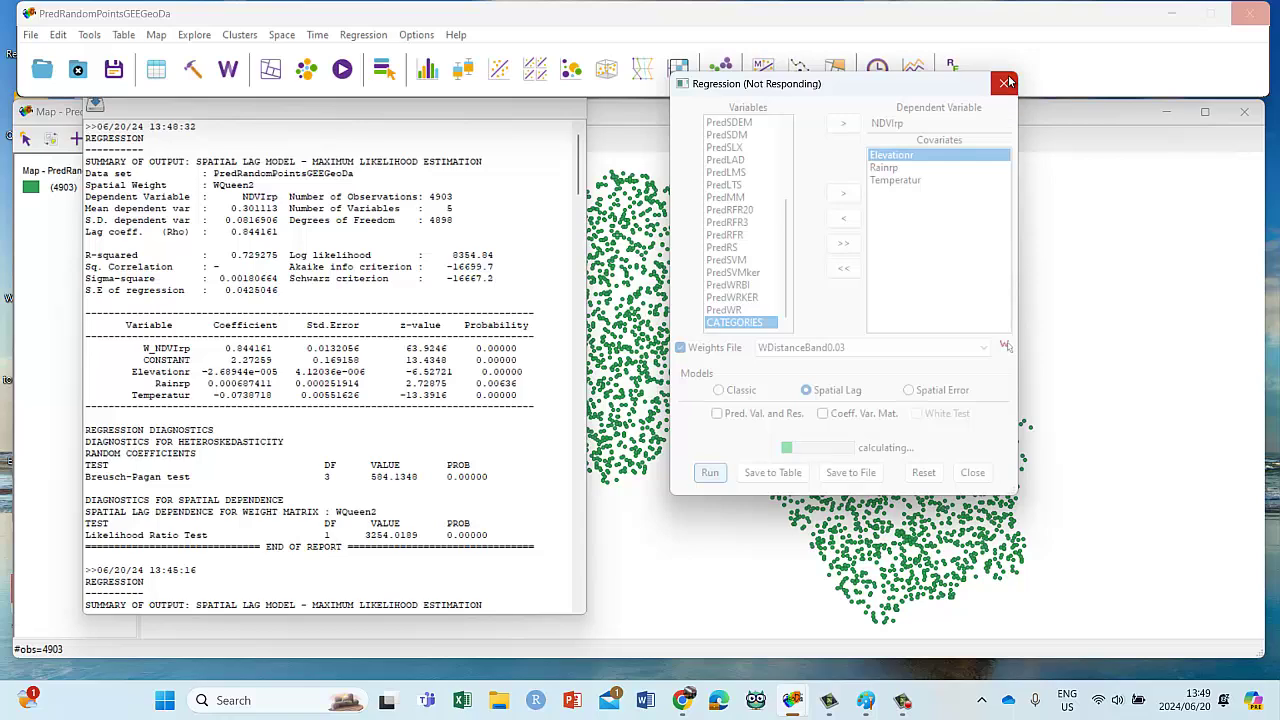
left_click(1001, 90)
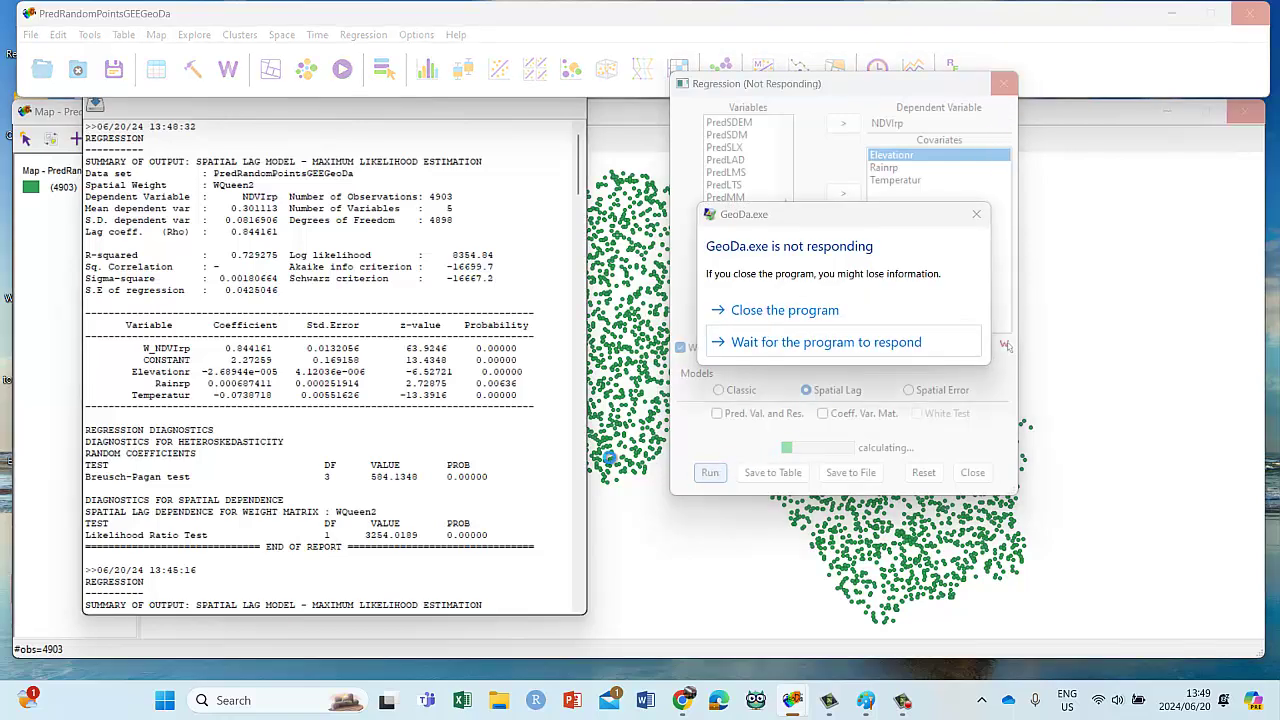
left_click(781, 310)
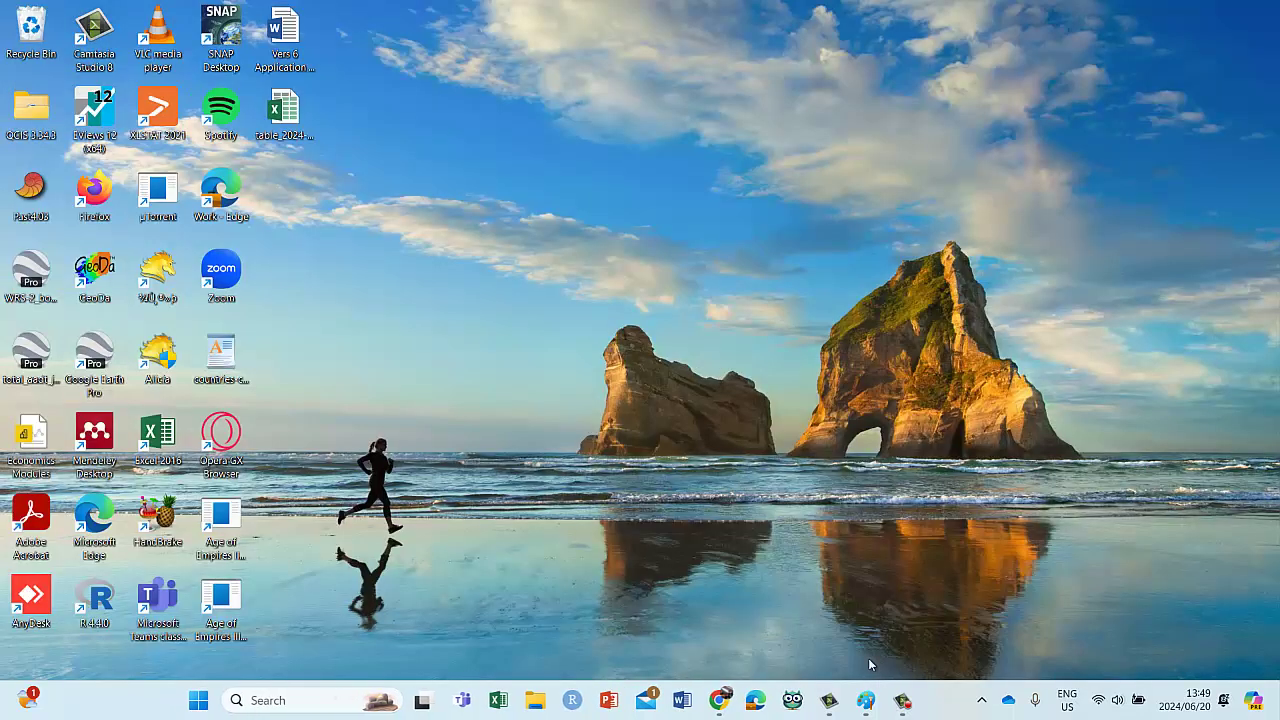
left_click(900, 702)
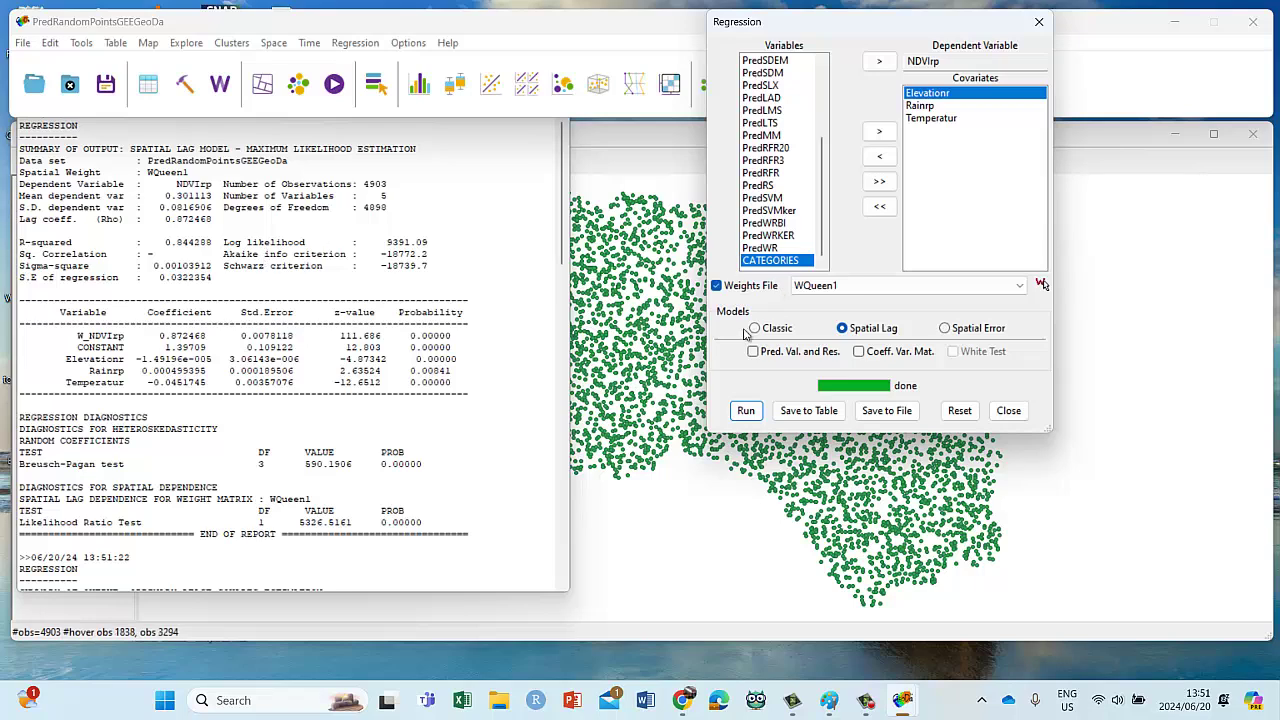
- Find the ordinary least squares report for WQueen1 and highlight its spatial dependence tests from Moran's I to Lagrange Multiplier (SARMA)
scroll(409, 403, "down", 10)
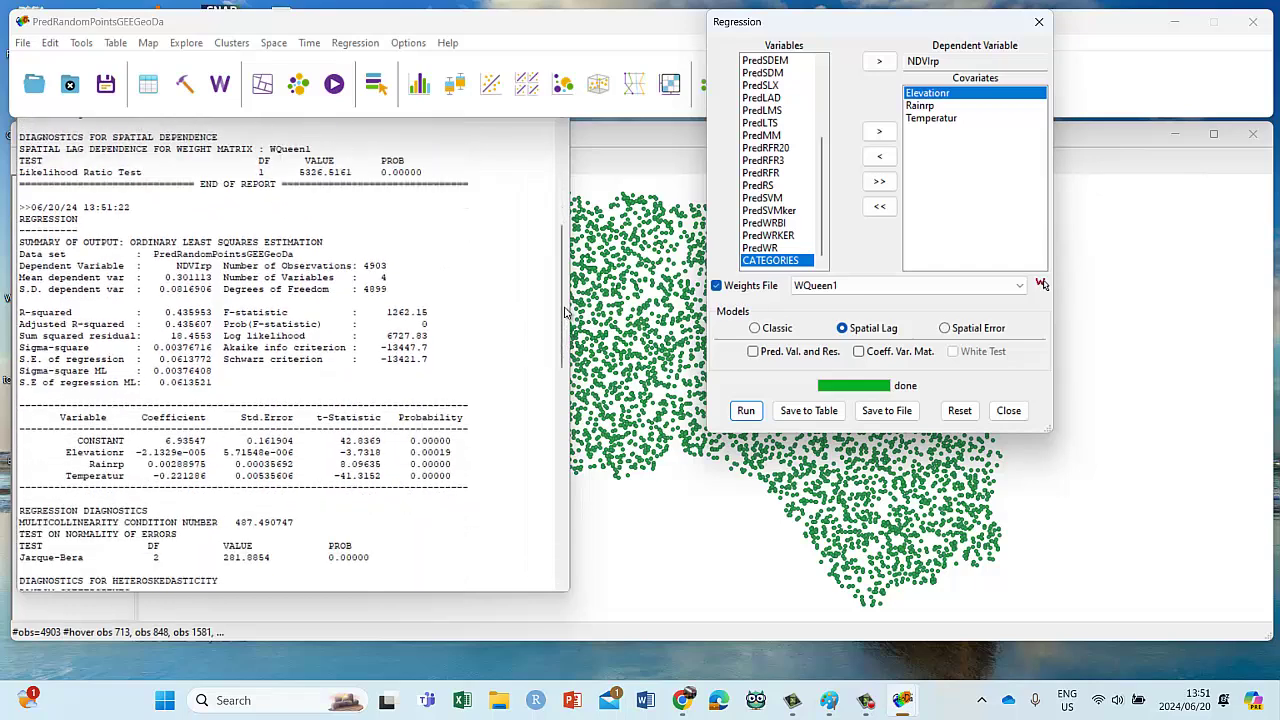
left_click_drag(563, 330, 563, 606)
scroll(201, 405, "up", 2)
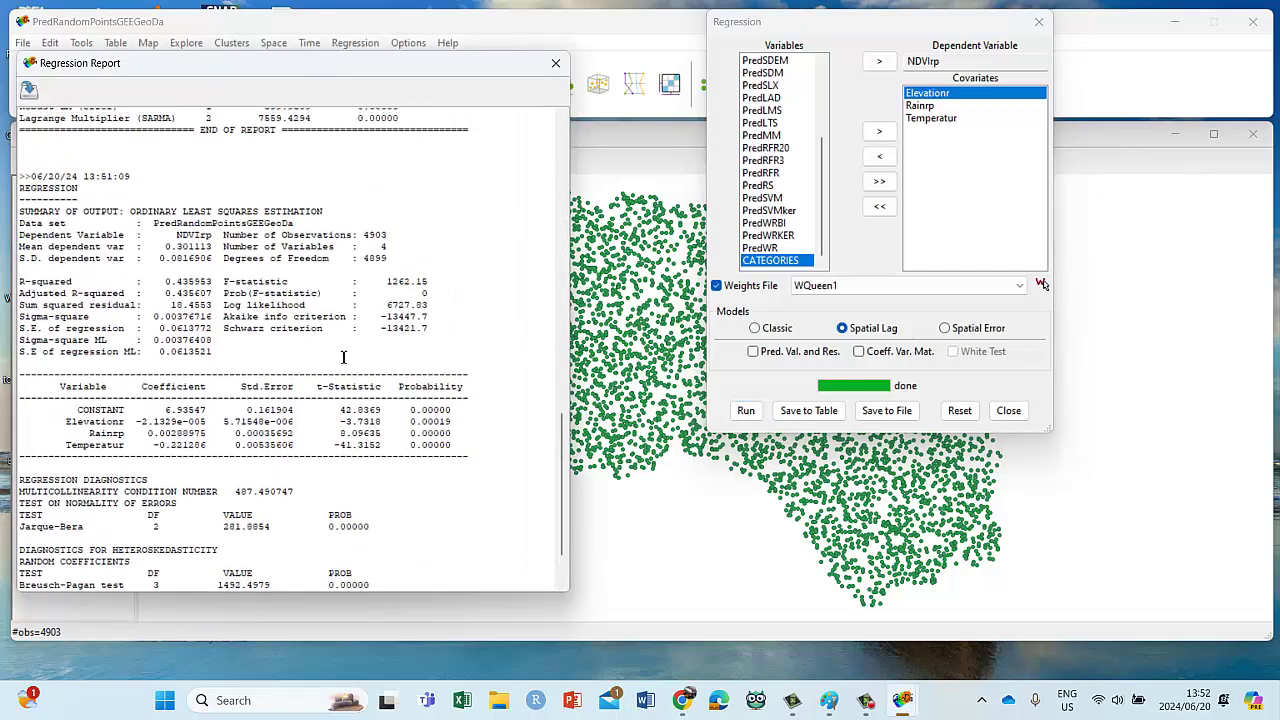
scroll(323, 290, "up", 5)
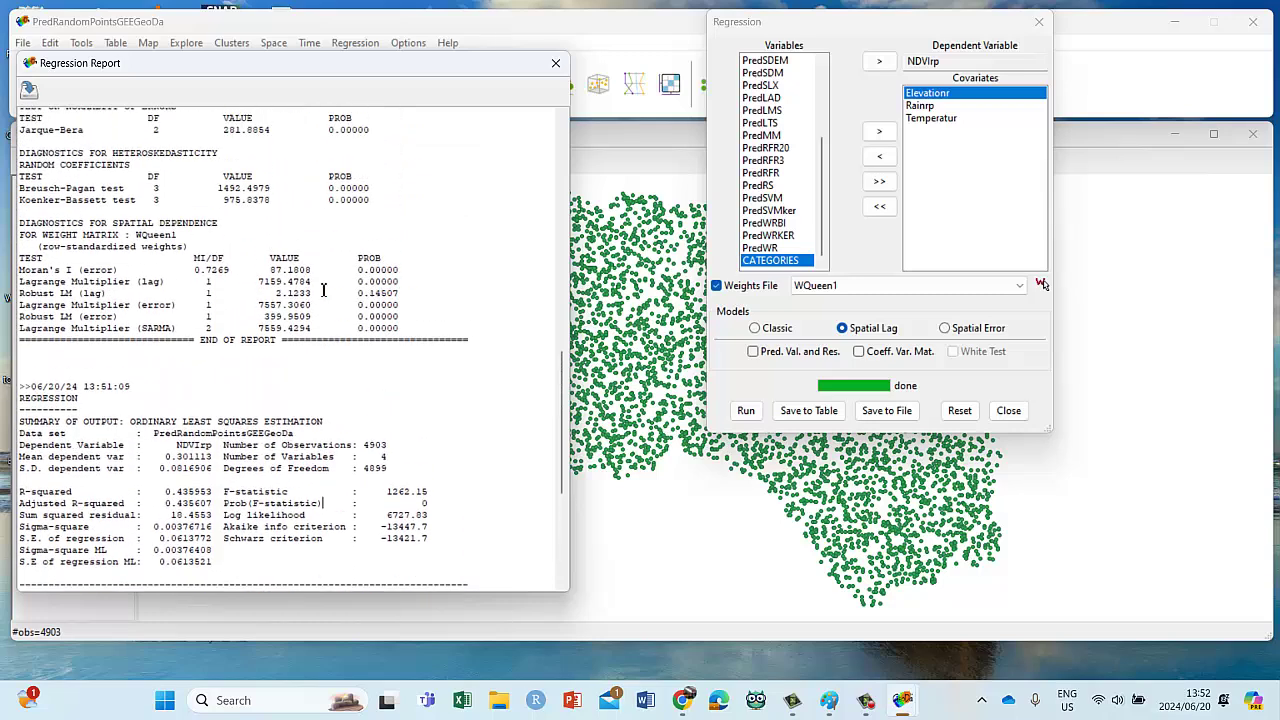
scroll(323, 290, "up", 1)
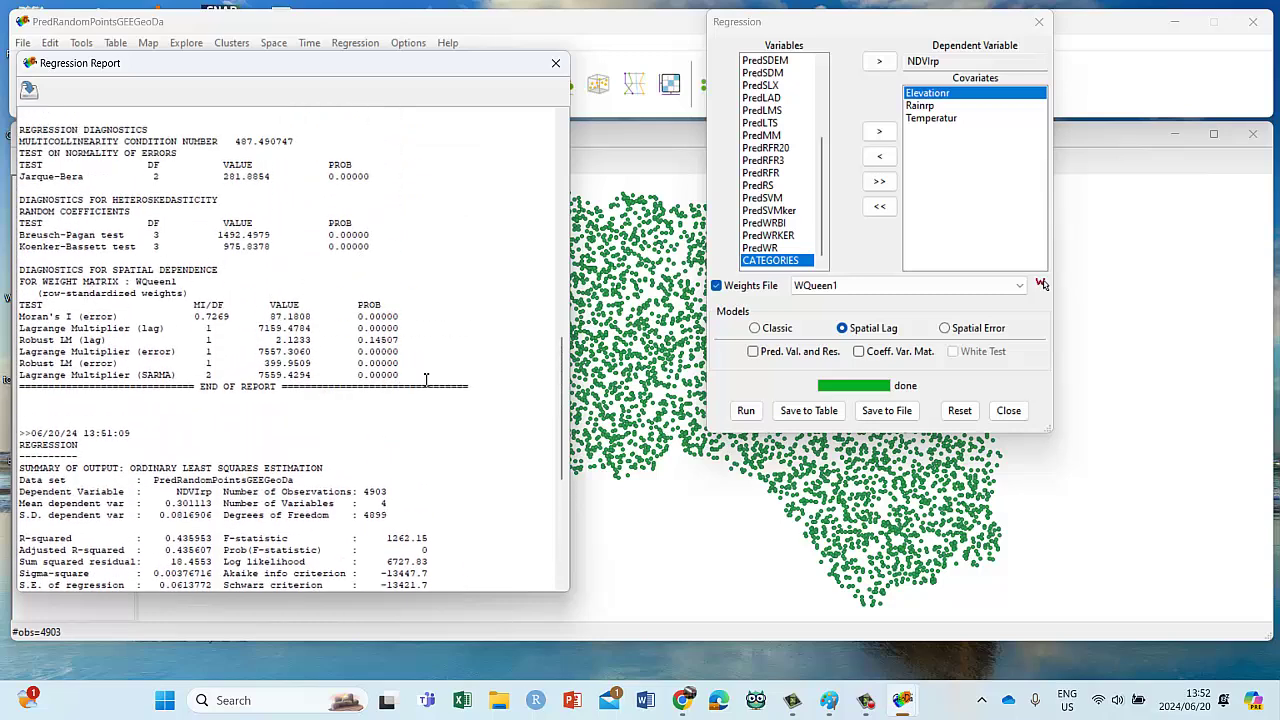
left_click_drag(426, 378, 140, 298)
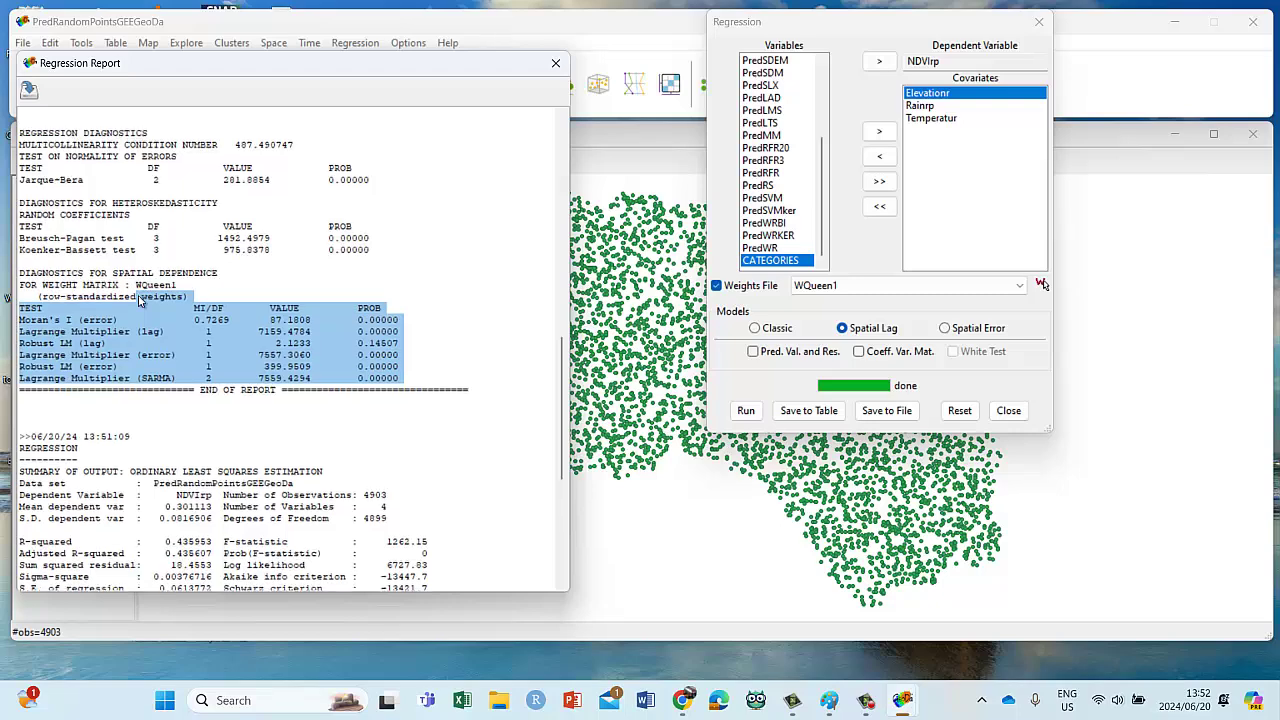
scroll(140, 299, "up", 1)
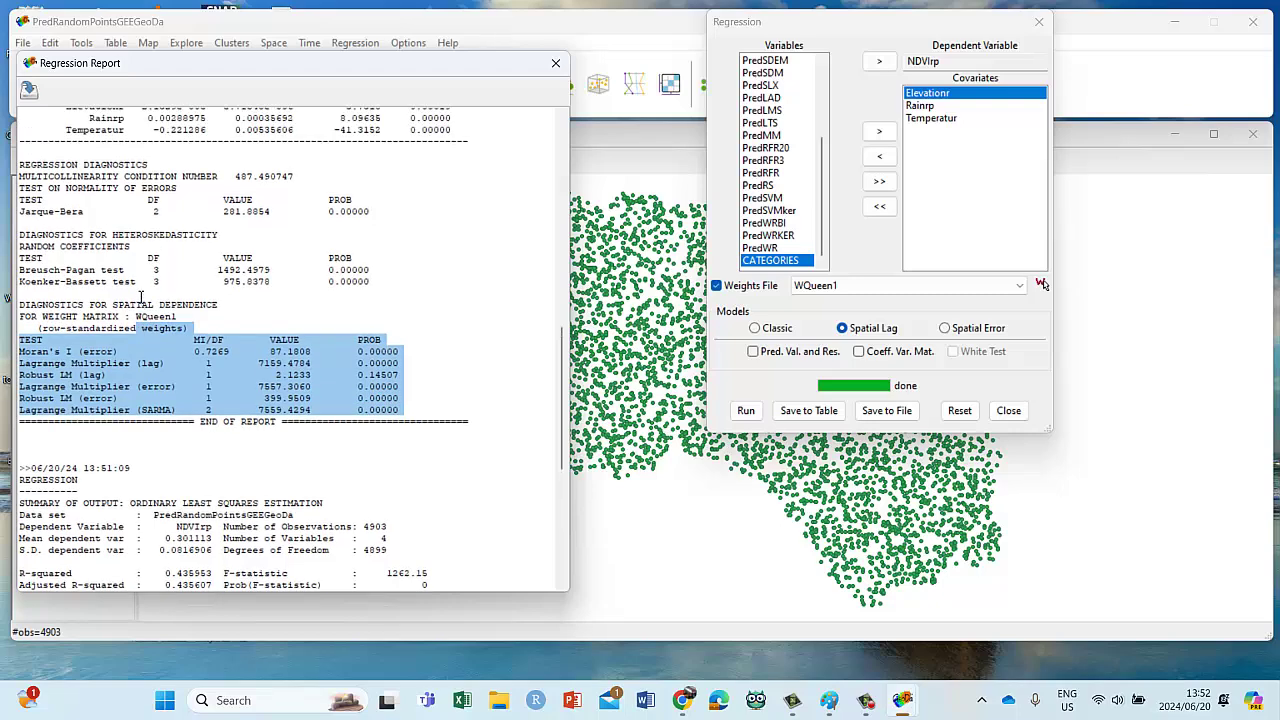
left_click(141, 297)
left_click_drag(409, 409, 24, 336)
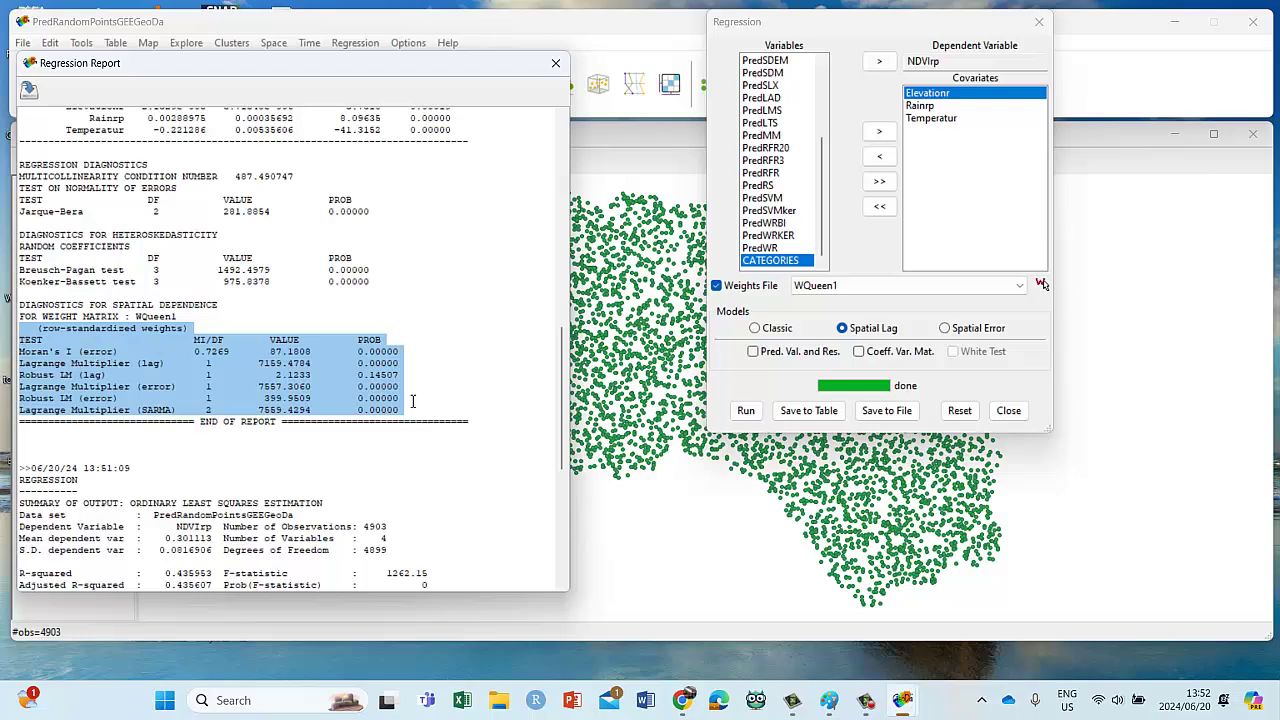
- Return to the WQueen1 spatial lag report and highlight the W_NDVIrp row and its coefficient
scroll(412, 400, "up", 15)
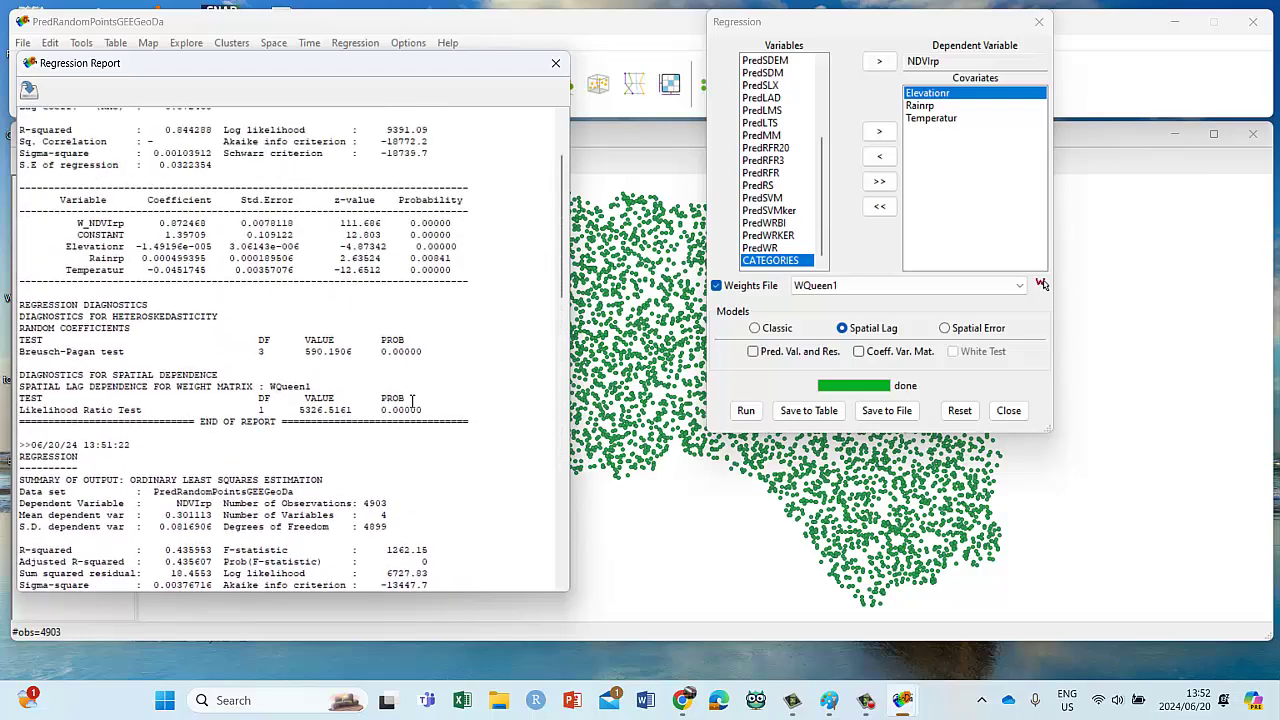
scroll(412, 400, "up", 3)
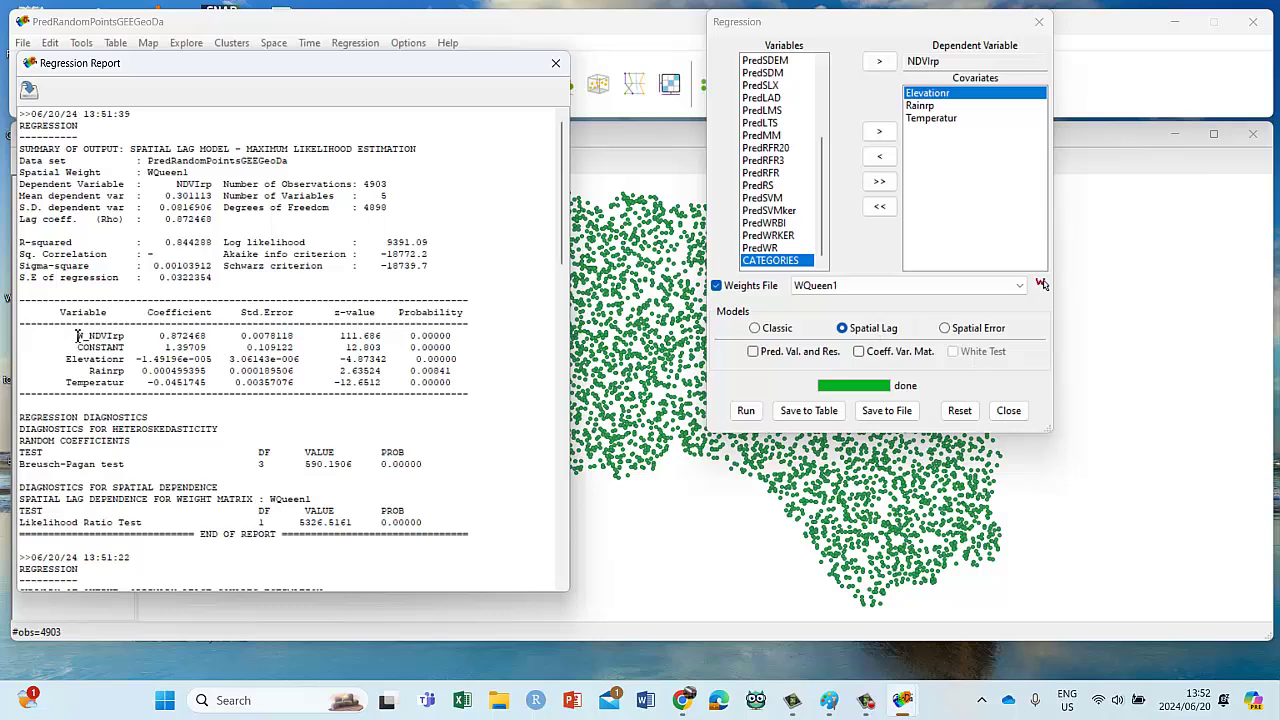
left_click_drag(73, 336, 442, 337)
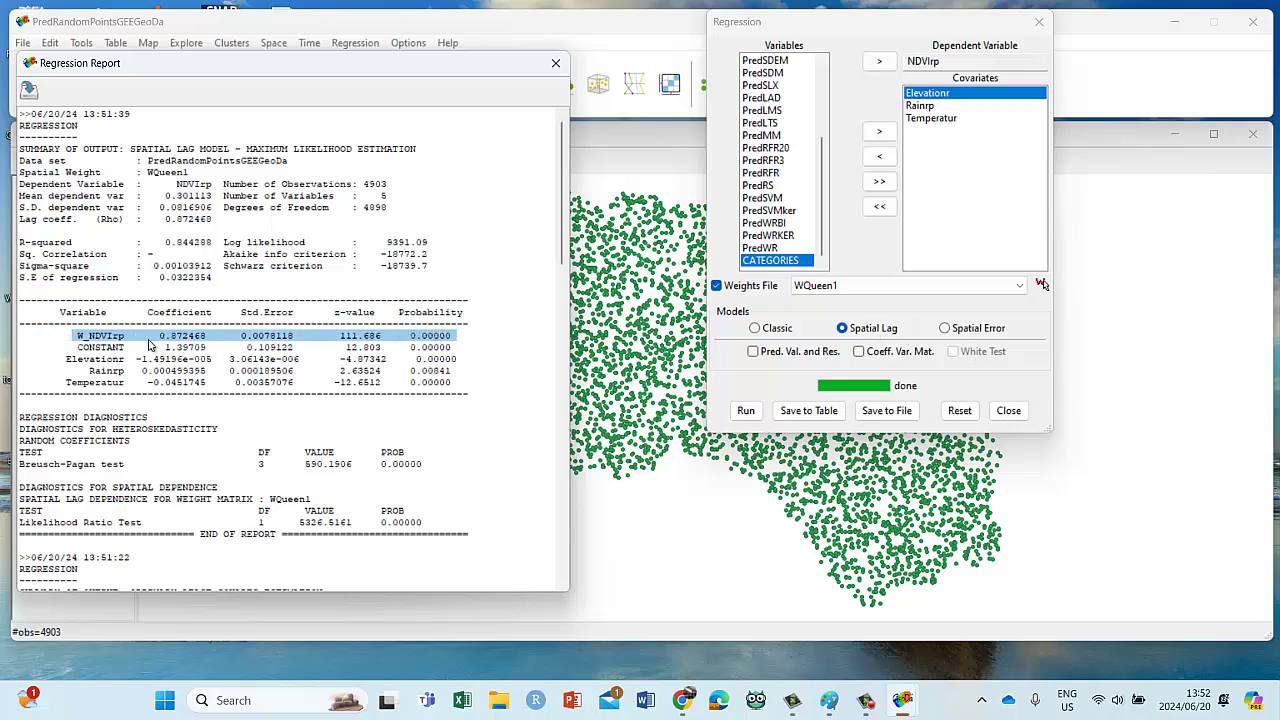
left_click(178, 338)
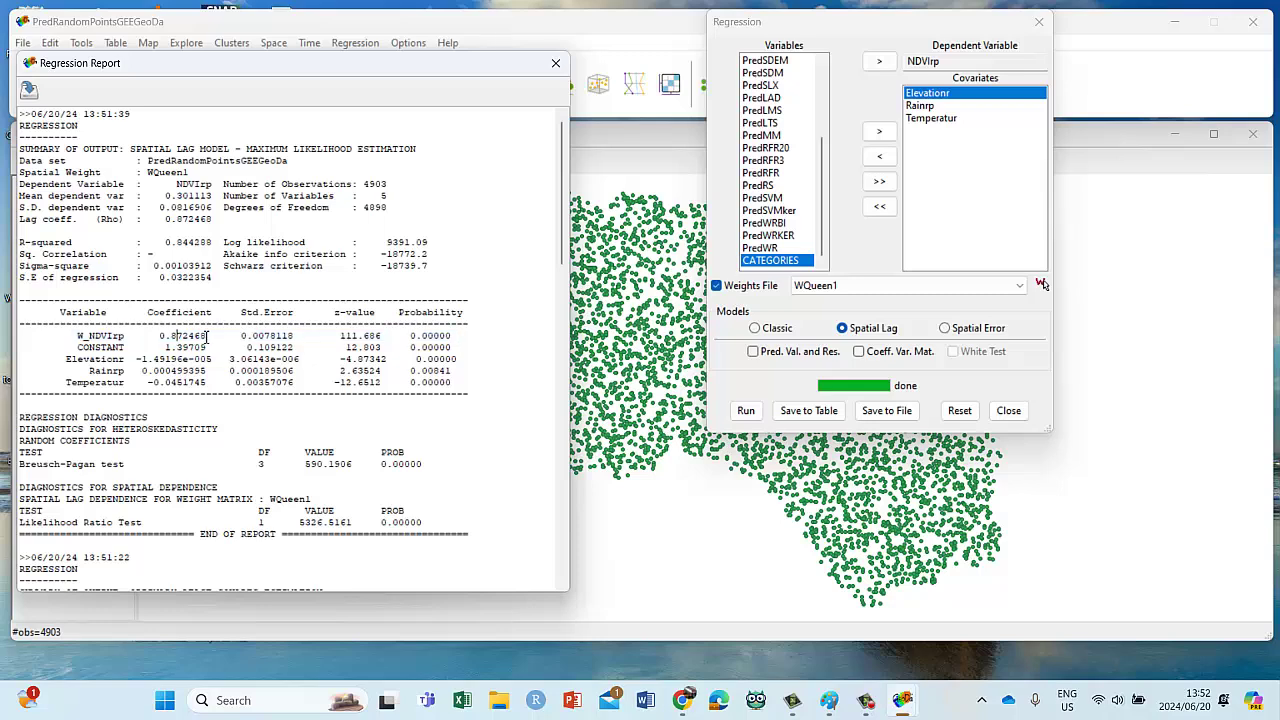
left_click_drag(208, 336, 160, 336)
- Highlight the full regression diagnostics of the WQueen1 spatial lag report, narrowing to the spatial dependence section with the Likelihood Ratio Test
scroll(328, 425, "down", 2)
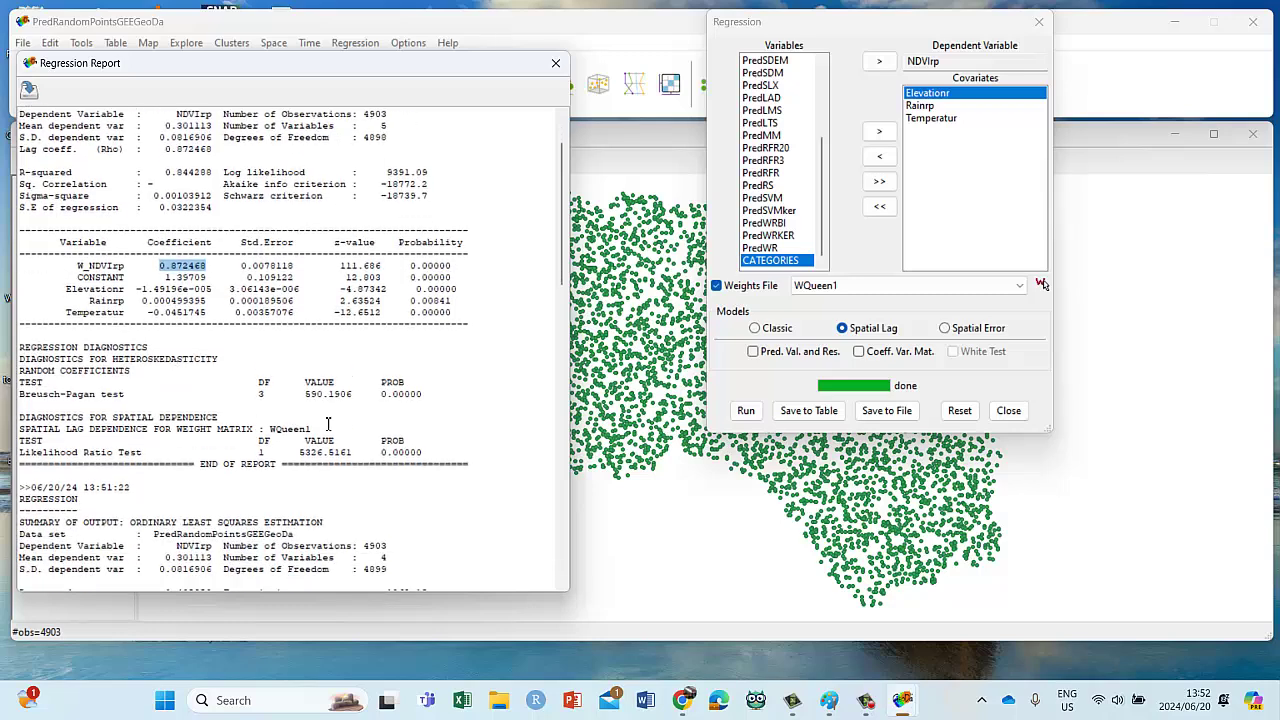
left_click_drag(438, 456, 10, 345)
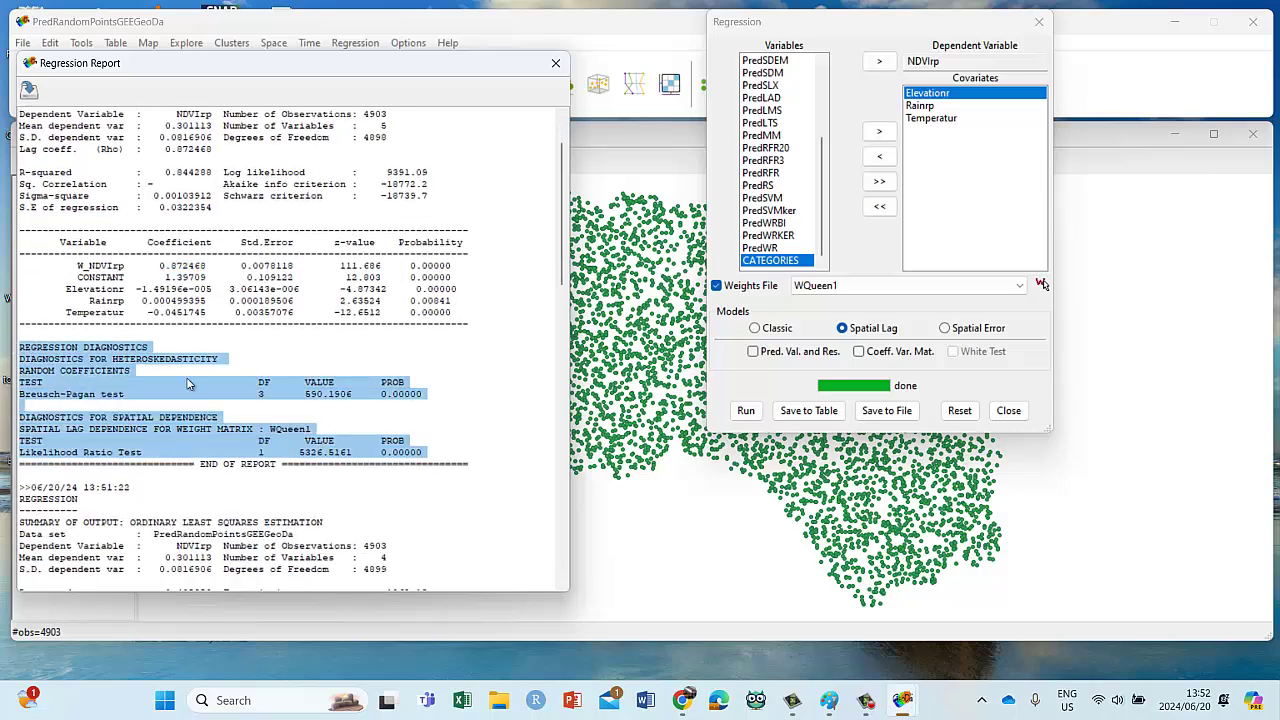
left_click(343, 400)
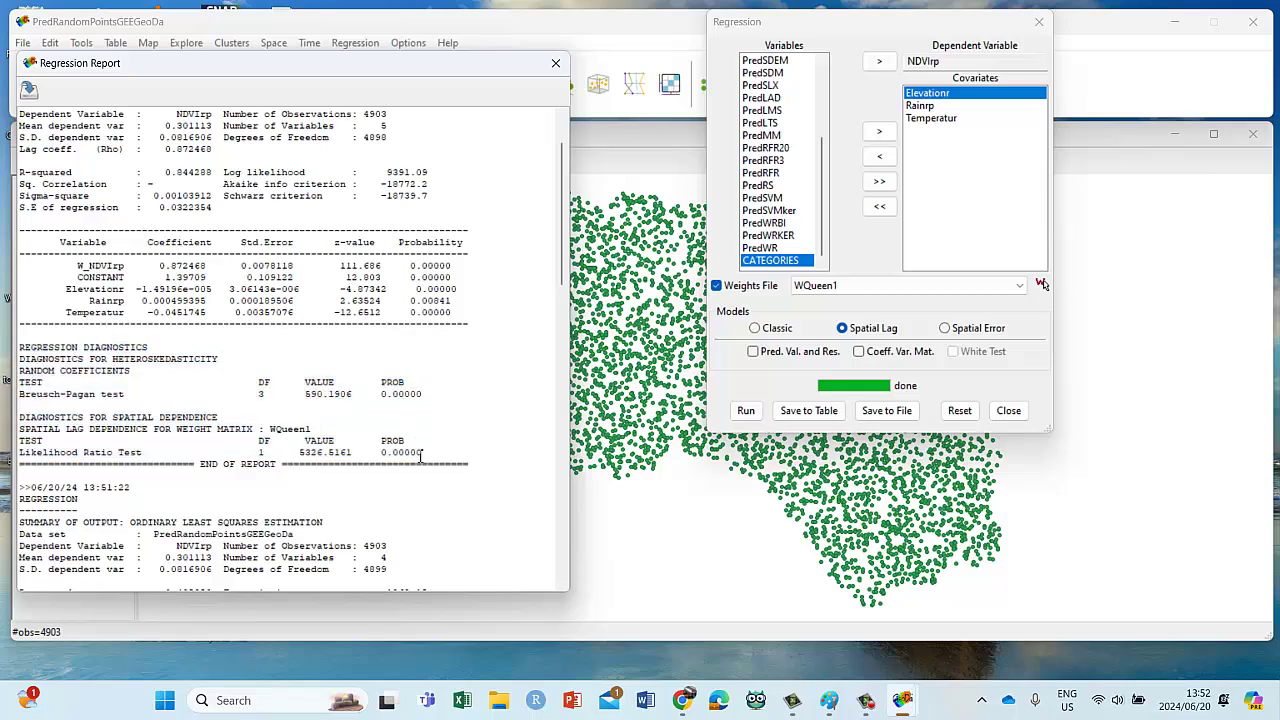
left_click_drag(424, 456, 10, 419)
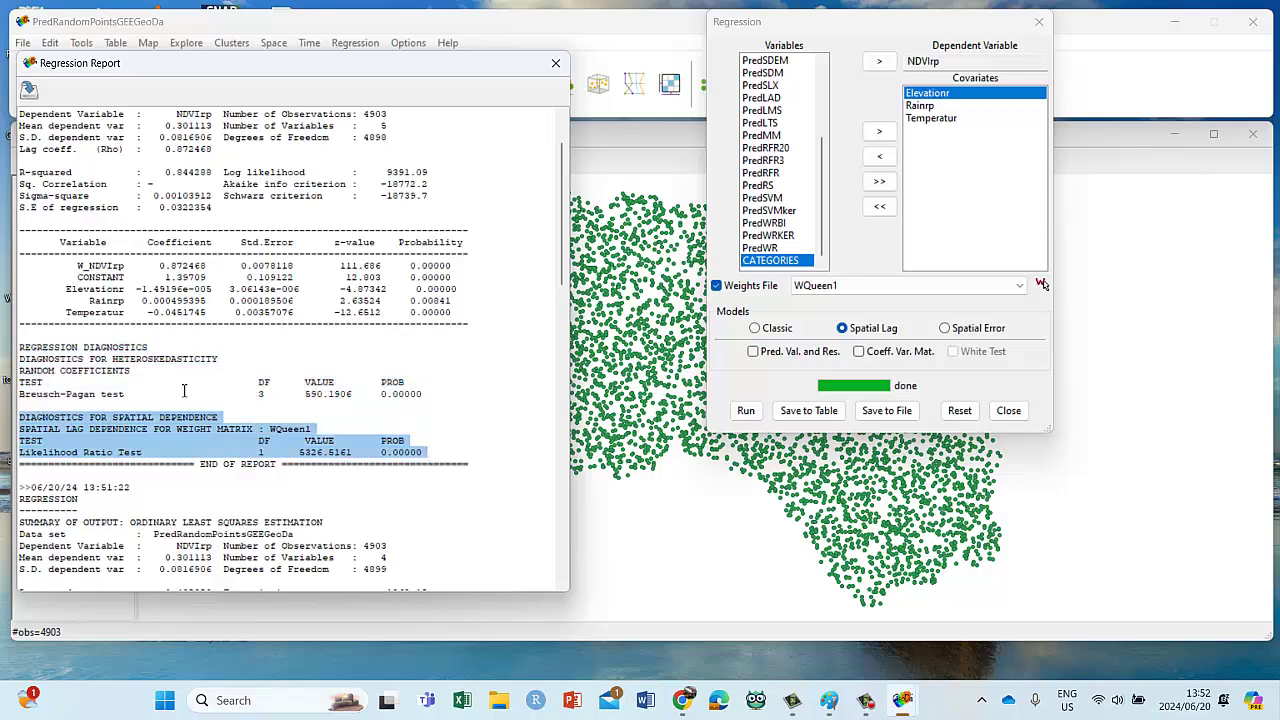
scroll(206, 362, "up", 2)
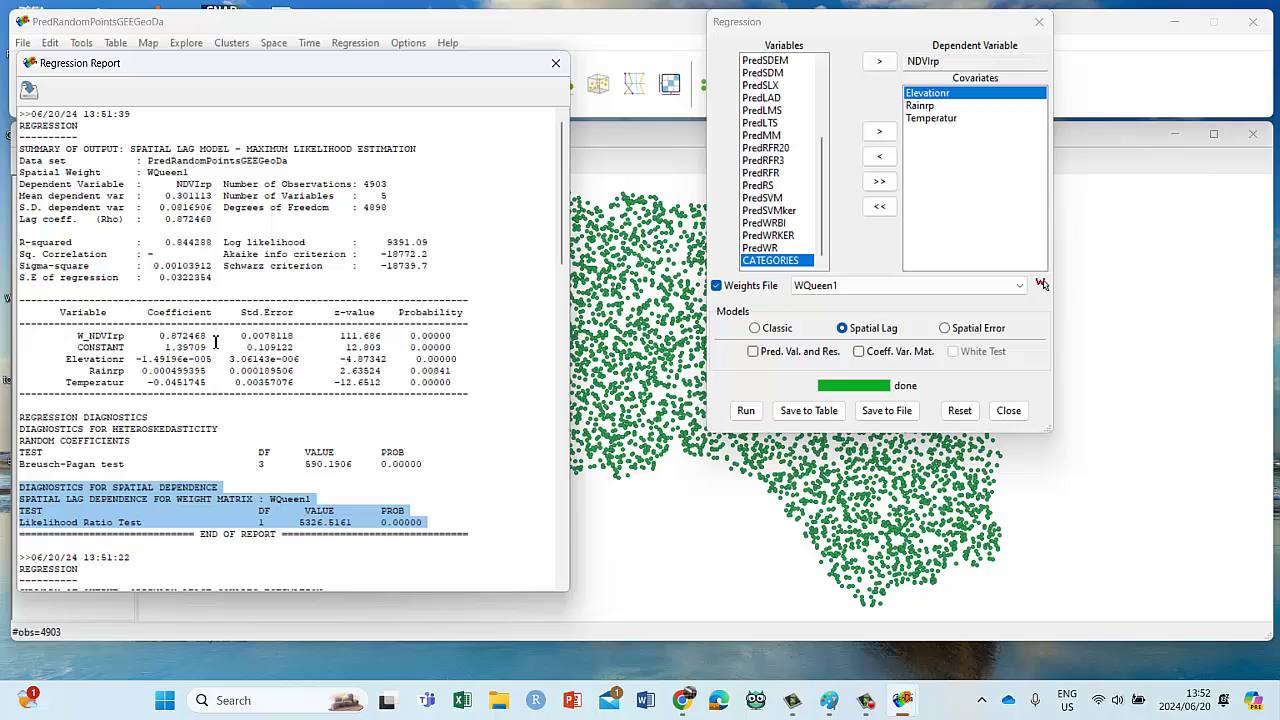
- Highlight the R-squared value of the spatial lag report and run the Spatial Error model with the WQueen1 weights file
left_click_drag(212, 240, 166, 250)
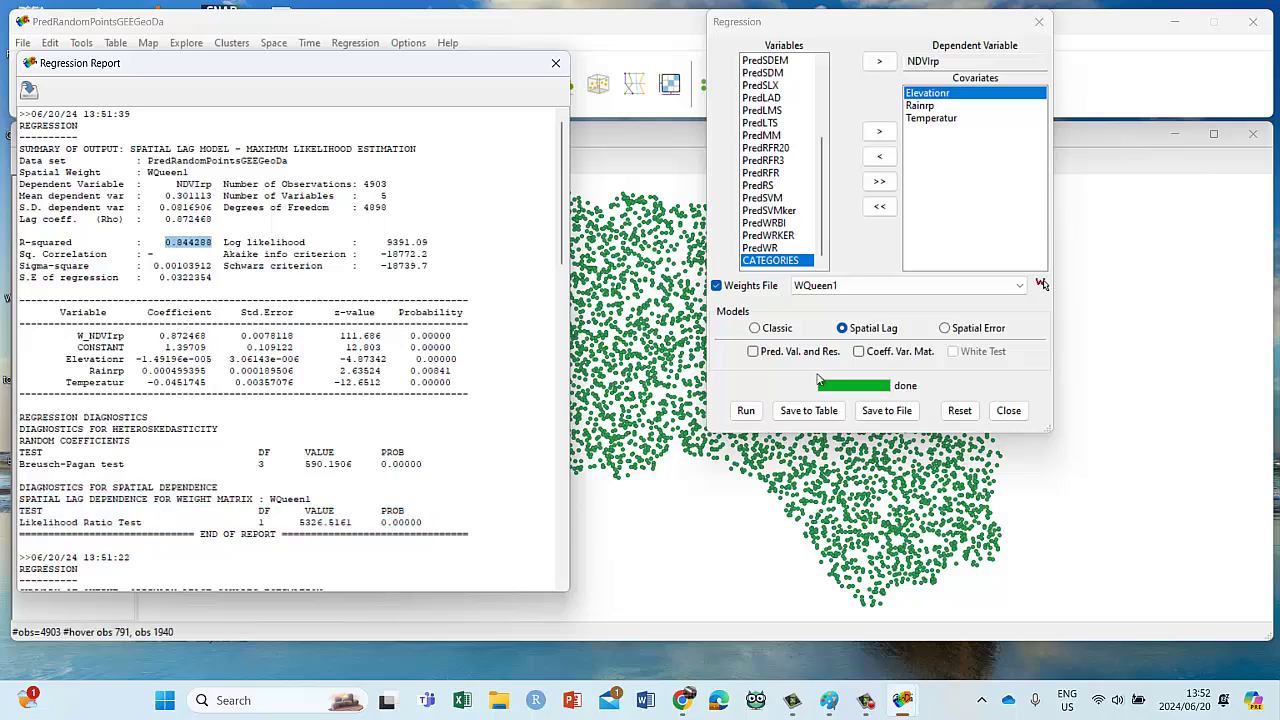
left_click(944, 328)
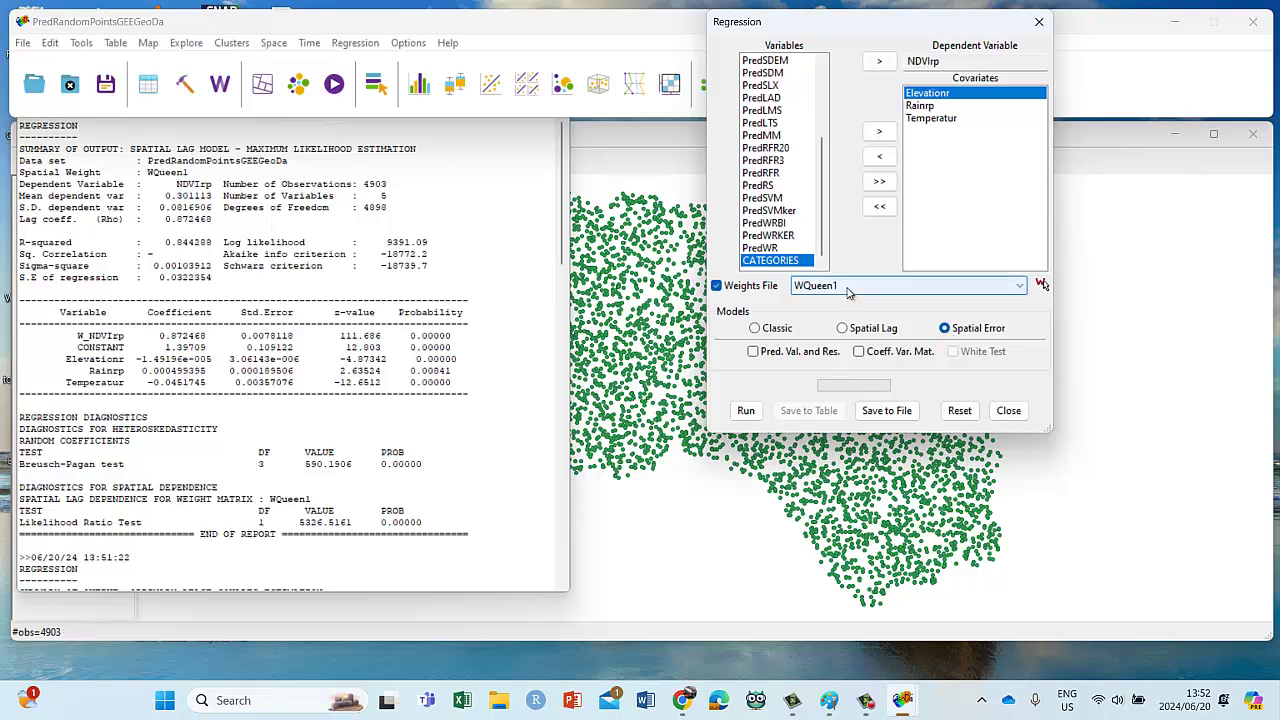
left_click(746, 411)
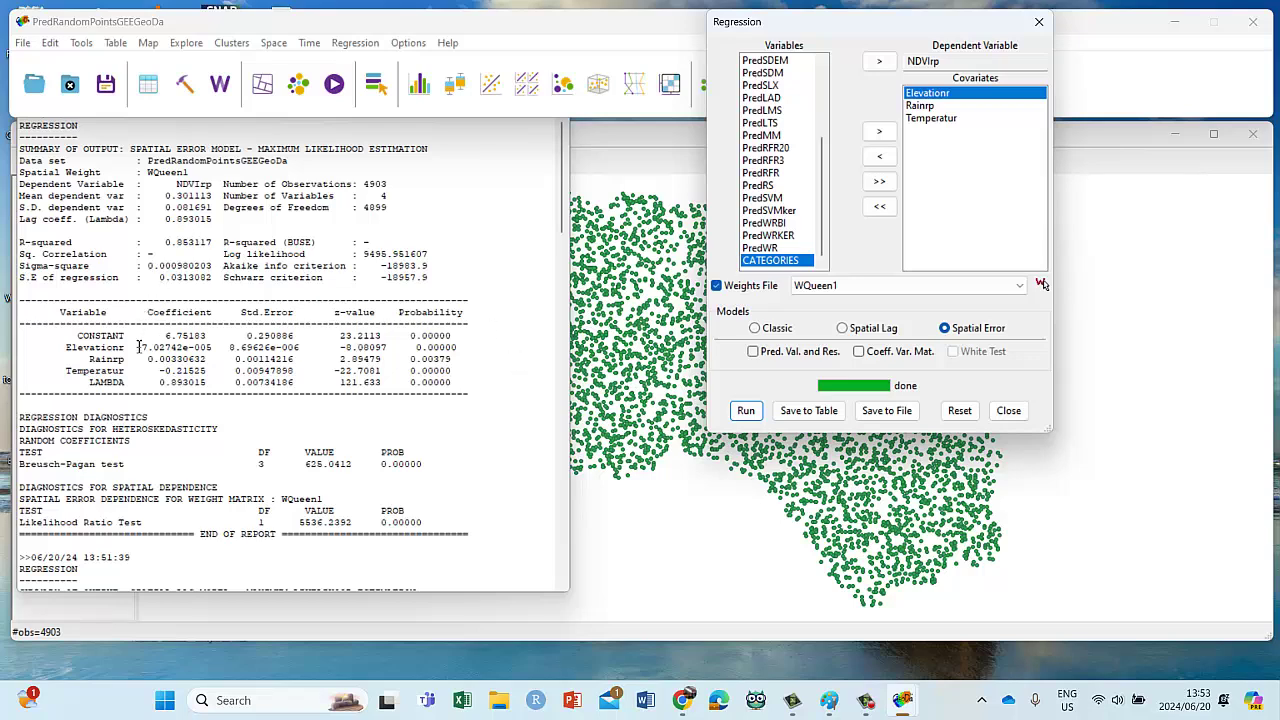
- Compare the LAMBDA row of the spatial error report with the W_NDVIrp row of the spatial lag report
left_click(92, 381)
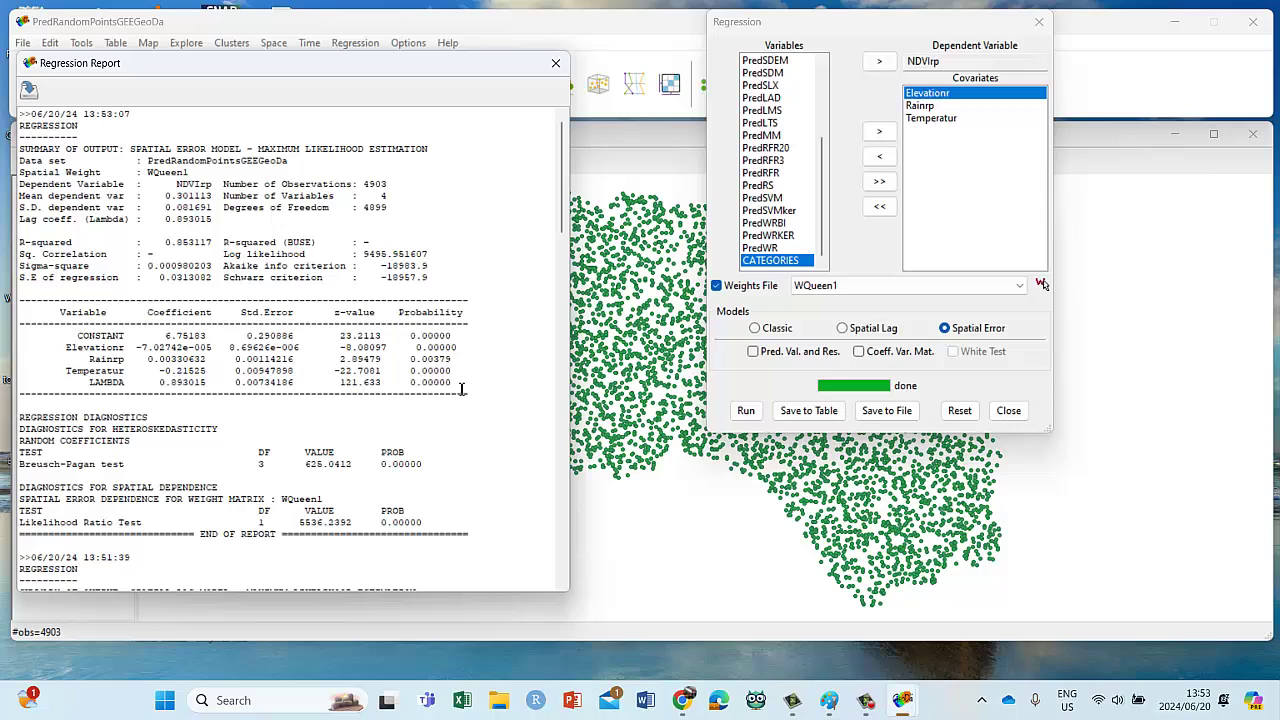
mouse_move(462, 388)
left_mouse_down()
mouse_move(200, 370)
mouse_move(462, 388)
left_mouse_up()
scroll(211, 485, "down", 6)
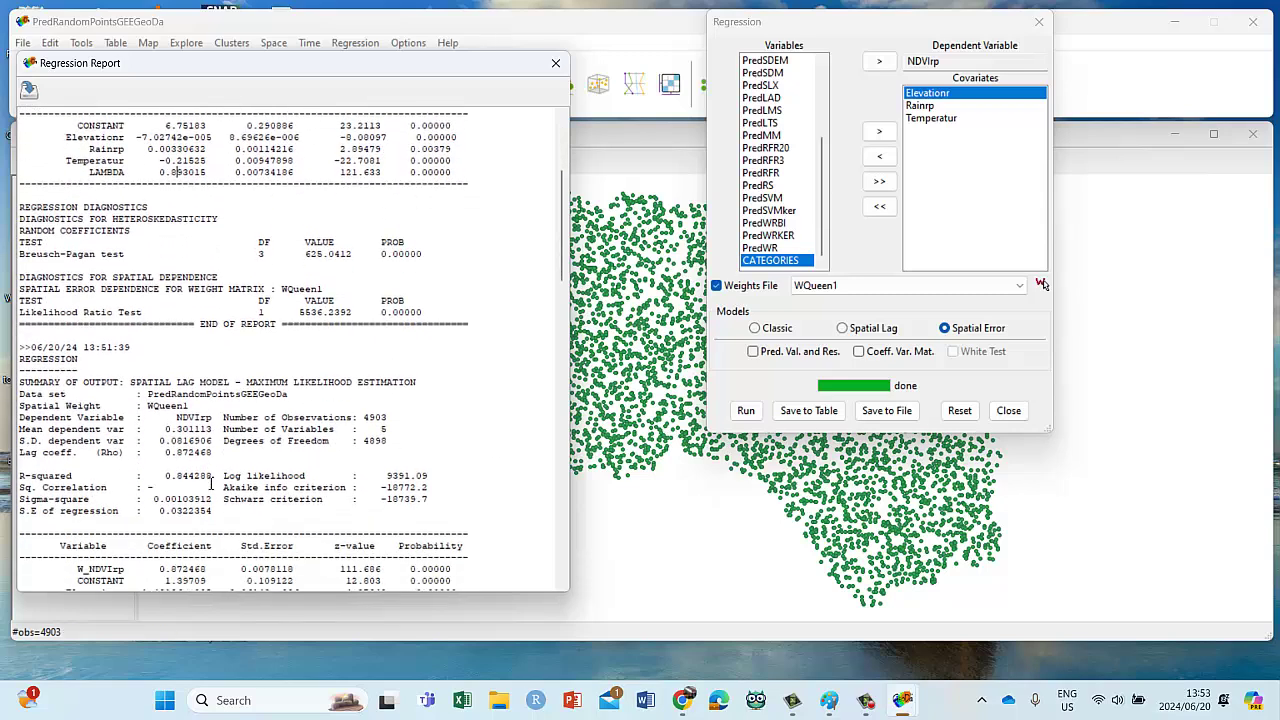
scroll(211, 485, "down", 3)
left_click_drag(72, 480, 477, 481)
scroll(477, 481, "up", 10)
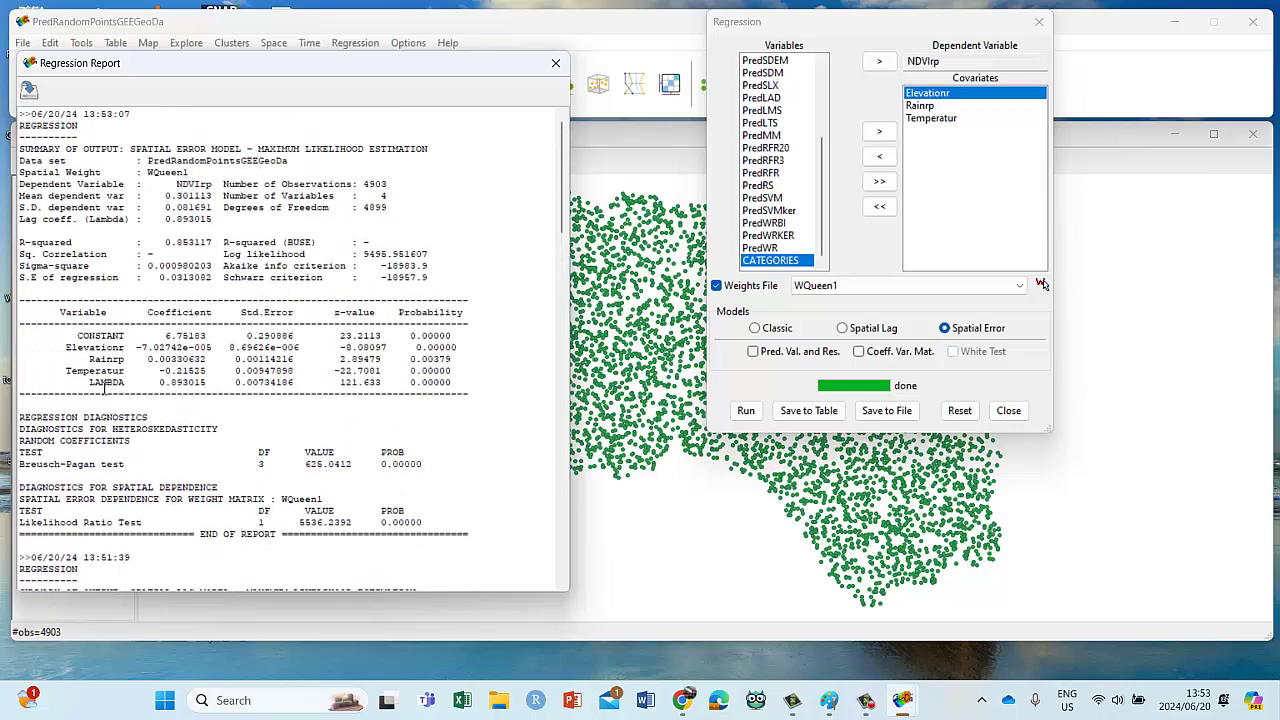
- Highlight the LAMBDA coefficient and probability in the spatial error report, and its R-squared value
left_click(86, 383)
left_click_drag(161, 382, 206, 382)
left_click(411, 382)
left_click_drag(443, 388, 468, 391)
left_click_drag(158, 390, 200, 383)
left_click(200, 382)
left_click_drag(216, 246, 160, 246)
- Highlight the heteroskedasticity diagnostics with the Breusch-Pagan test in the spatial error report
scroll(380, 453, "down", 2)
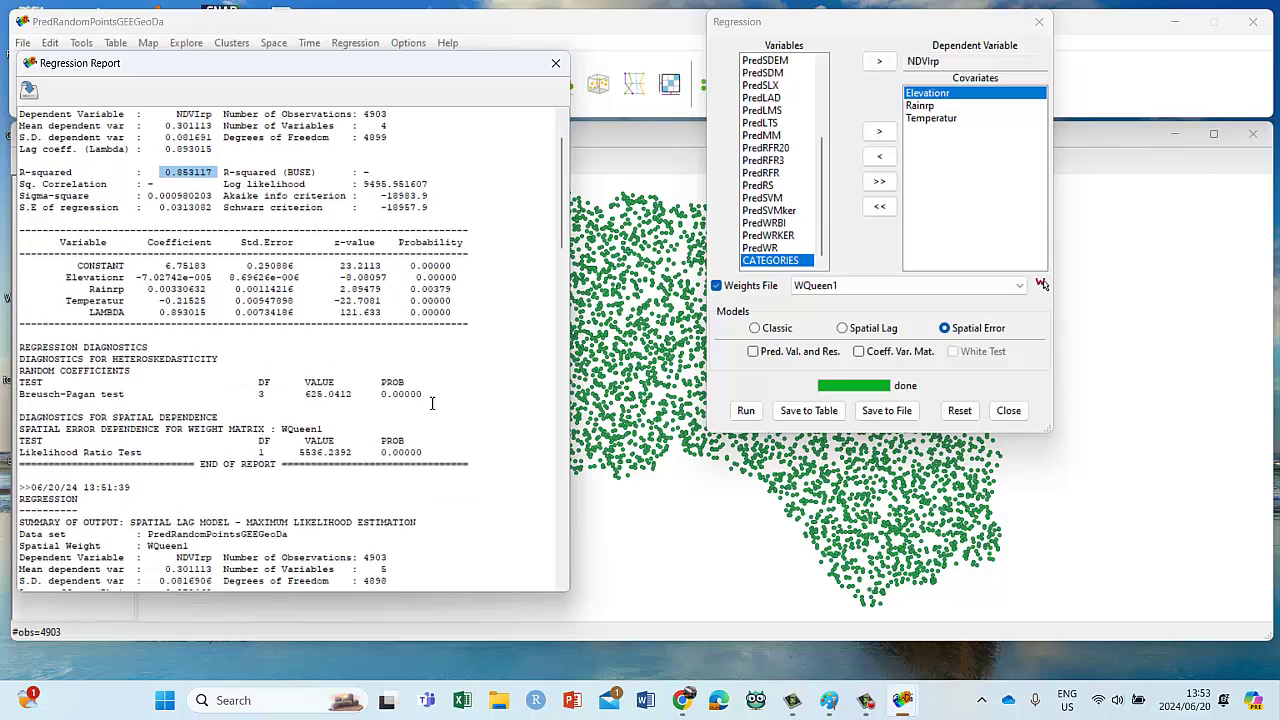
left_click_drag(428, 397, 14, 348)
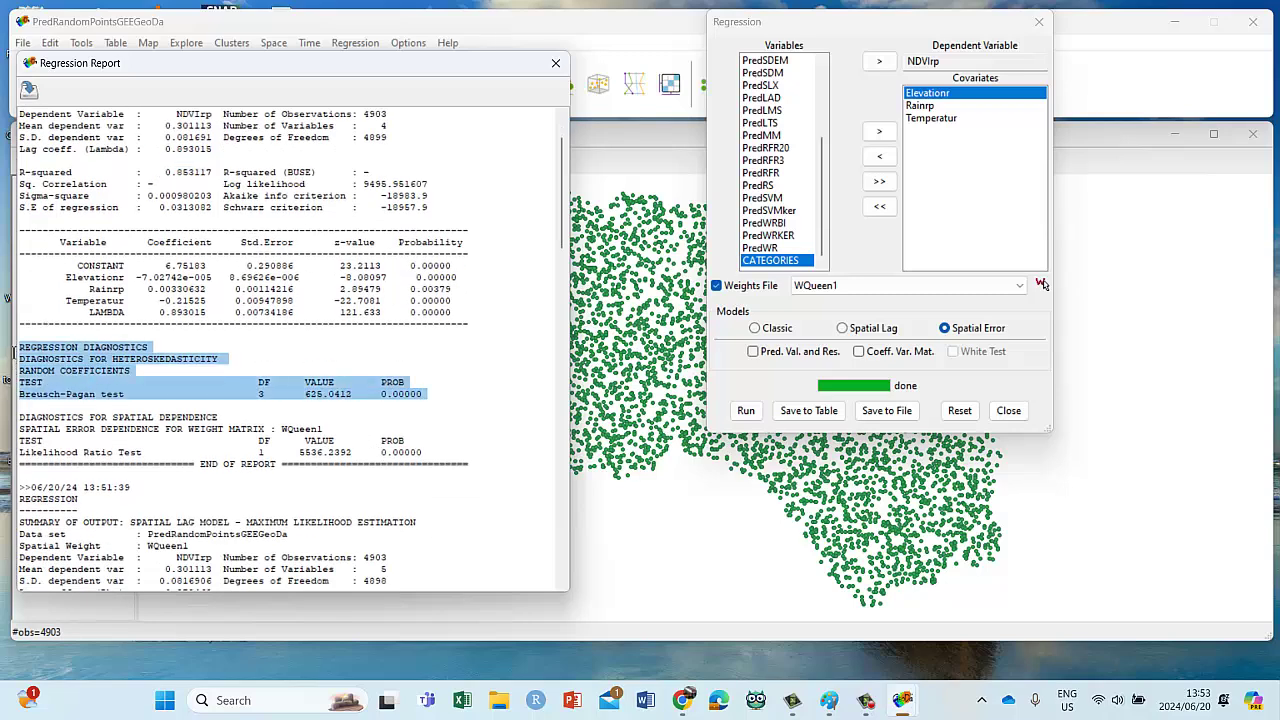
left_click(350, 416)
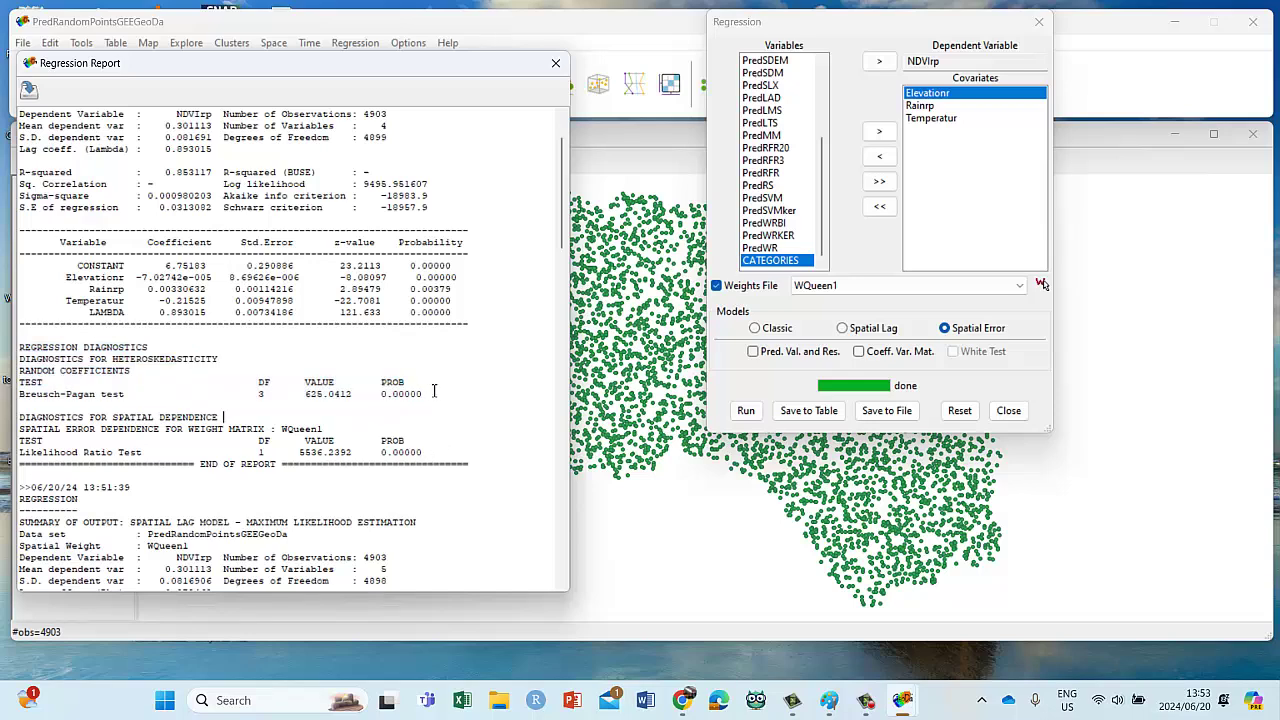
left_click_drag(426, 396, 30, 348)
left_click(251, 380)
- Highlight the spatial dependence section with the Likelihood Ratio Test, extending to all regression diagnostics of the spatial error report
left_click_drag(430, 455, 8, 424)
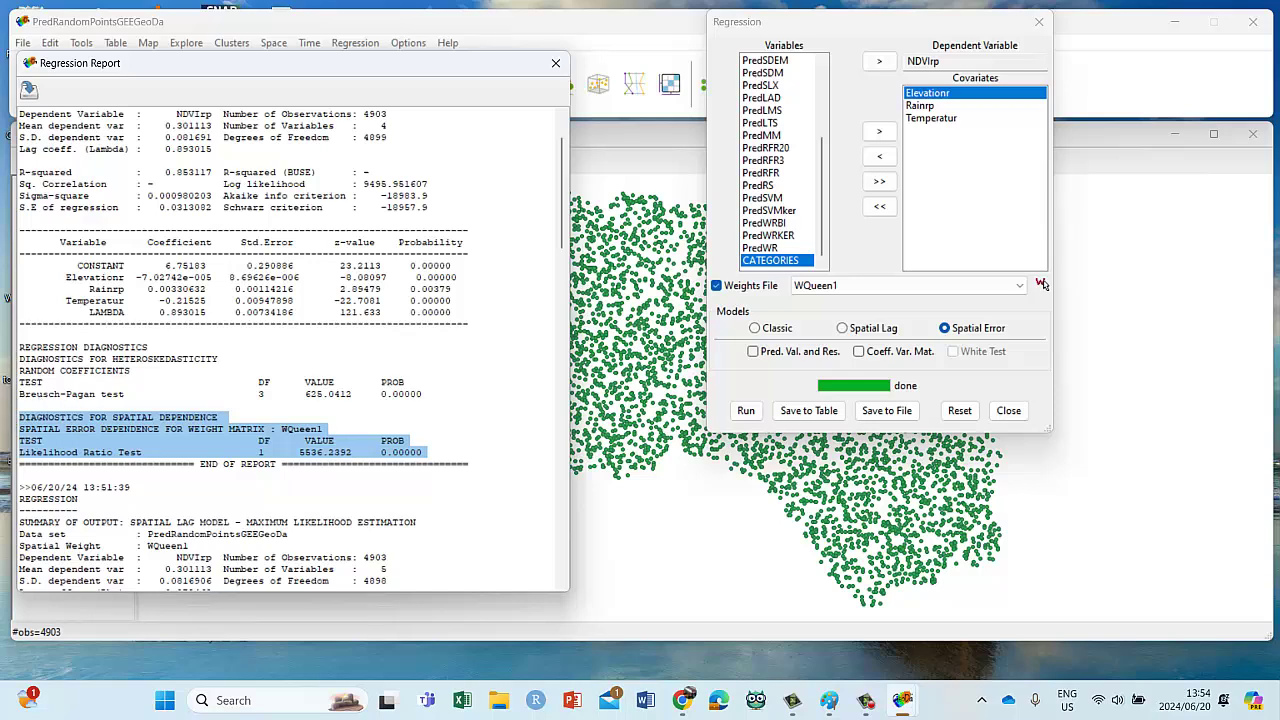
left_click(220, 450)
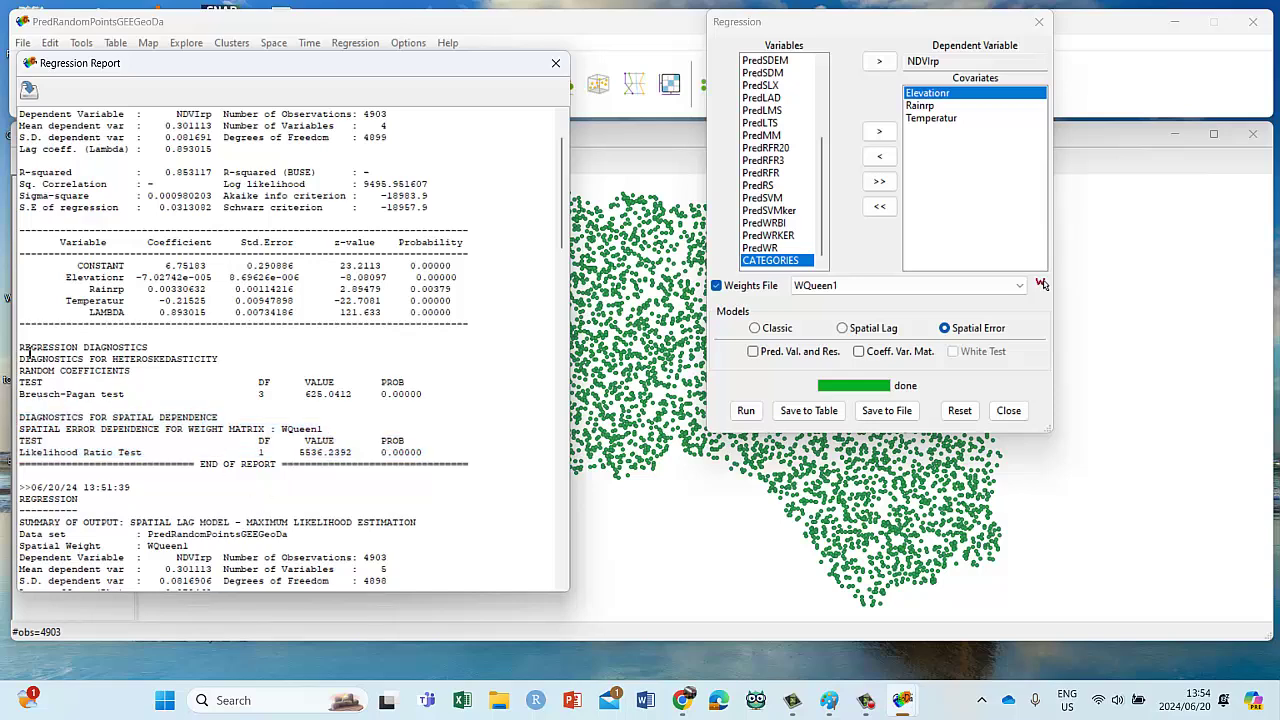
left_click_drag(449, 455, 18, 346)
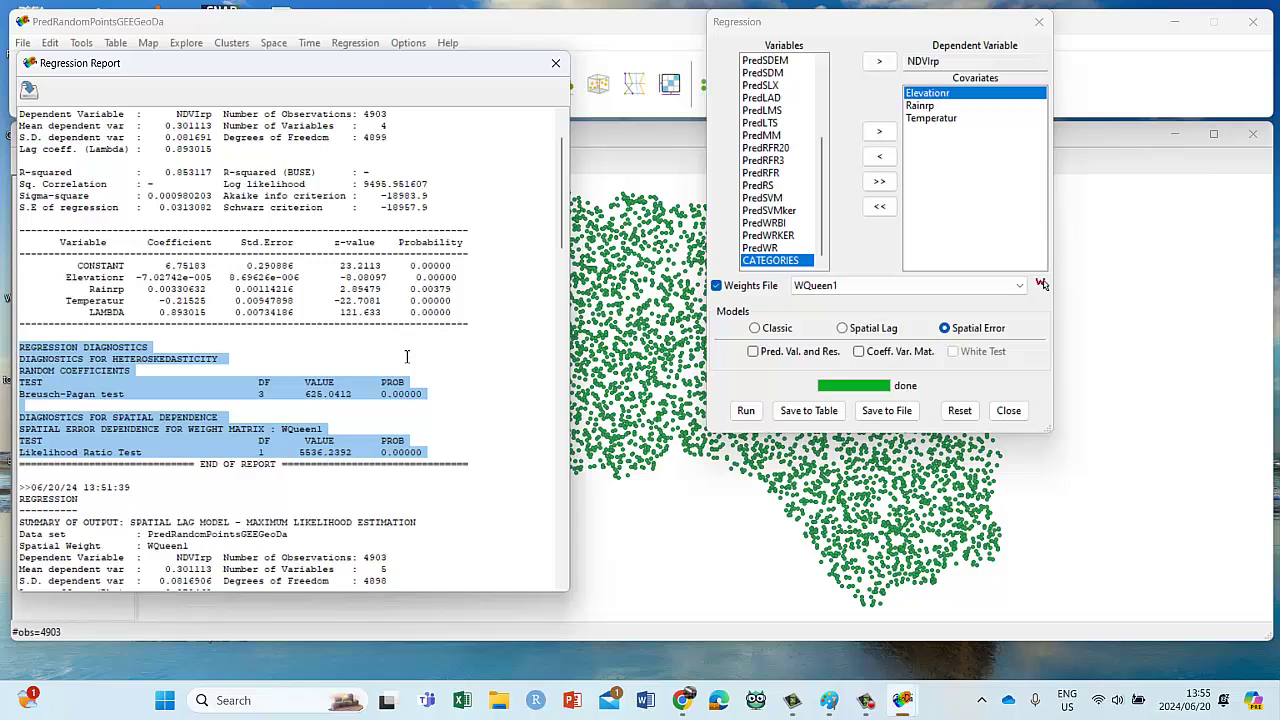
- Highlight the Akaike info criterion value in the spatial error report and the matching one in the spatial lag report
scroll(407, 357, "up", 2)
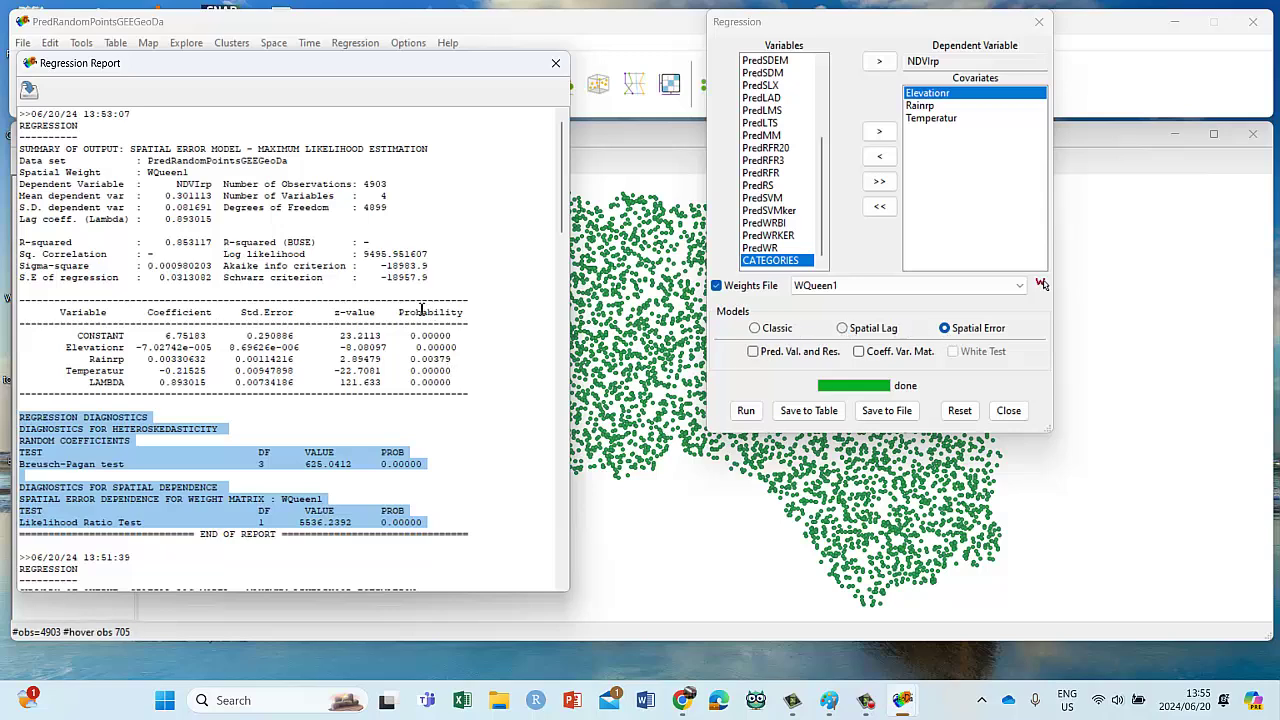
left_click_drag(442, 280, 300, 268)
left_click(322, 266)
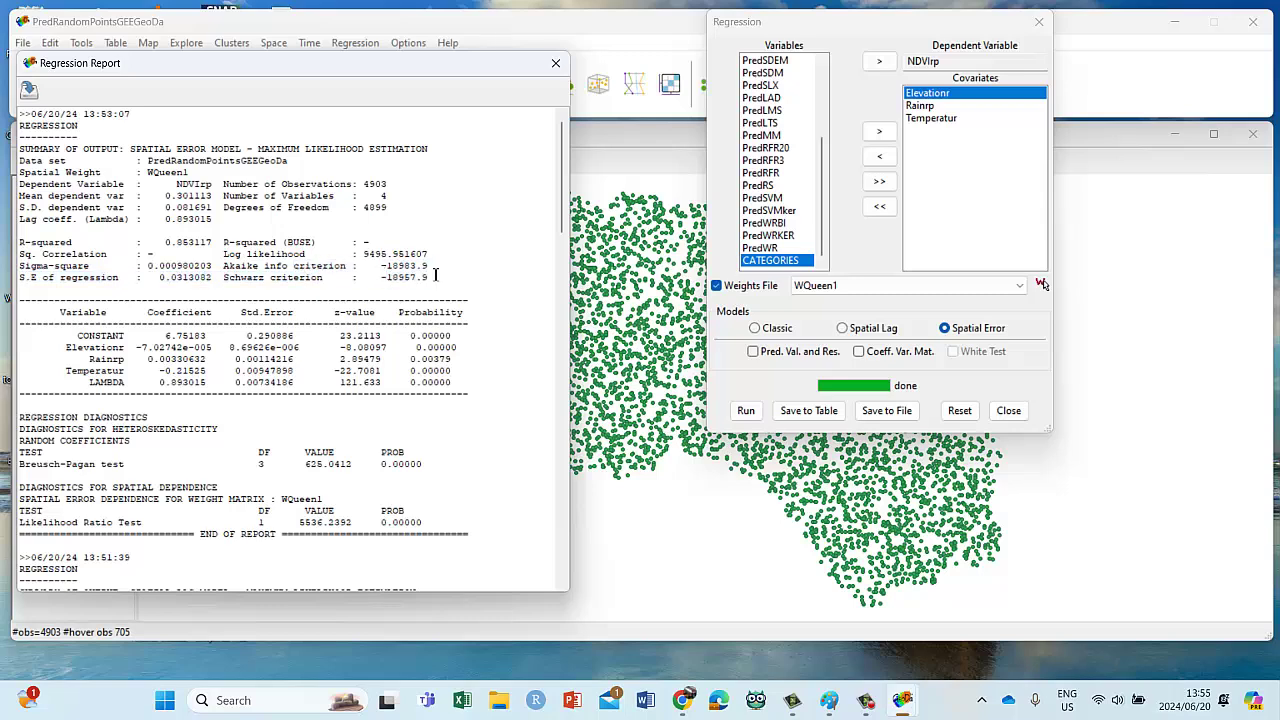
left_click_drag(450, 266, 383, 272)
scroll(383, 342, "down", 3)
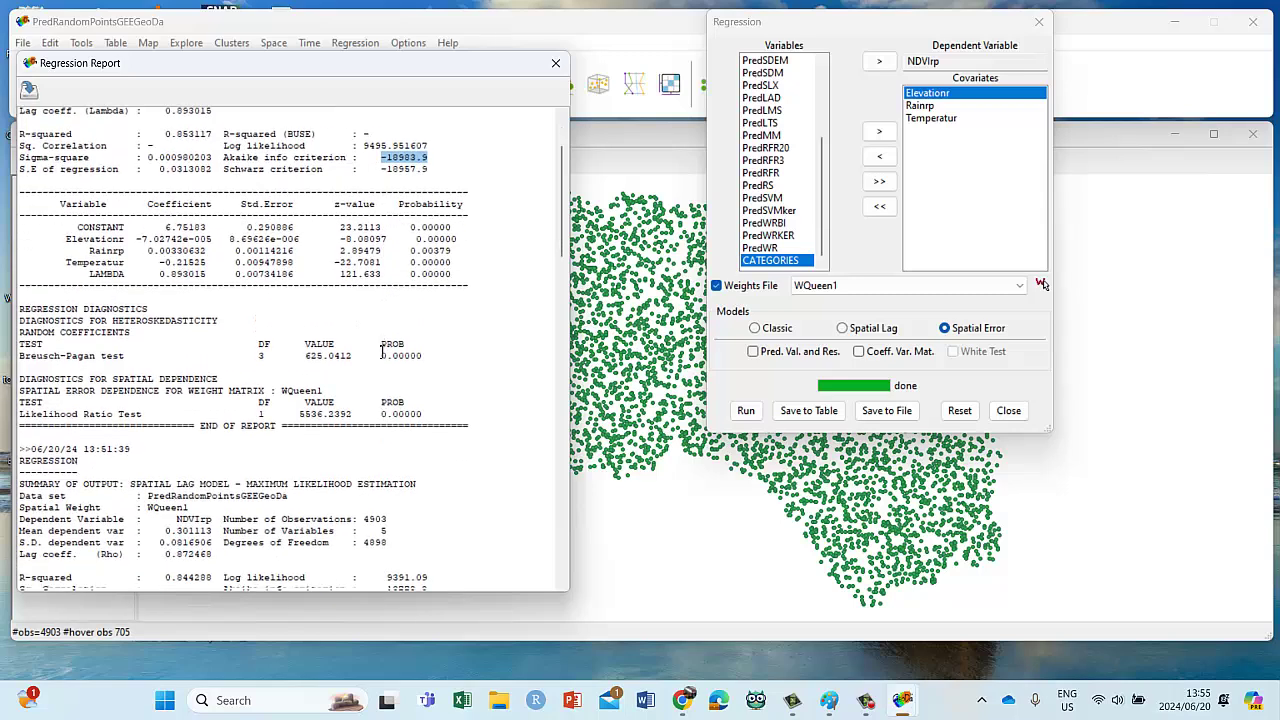
scroll(383, 351, "down", 3)
left_click_drag(430, 488, 377, 489)
- Compare the Akaike info criterion values by going back and forth between the spatial error and spatial lag reports
scroll(400, 331, "up", 1)
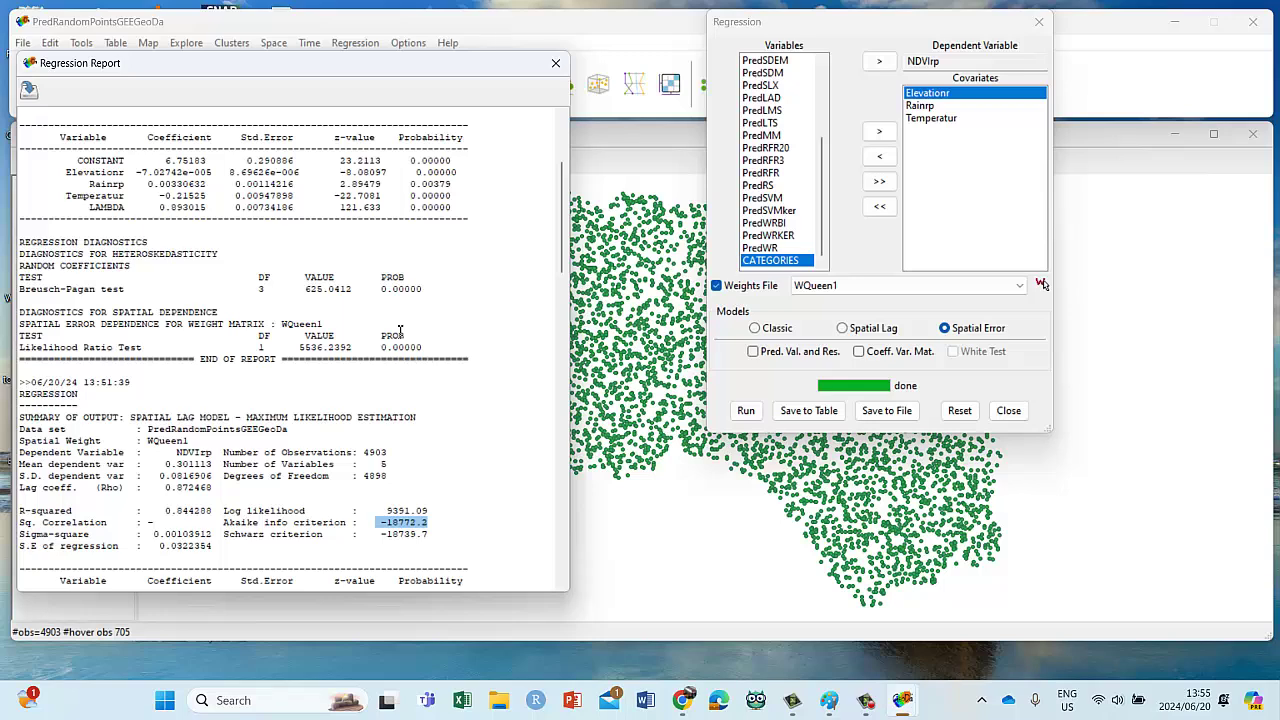
scroll(400, 331, "up", 2)
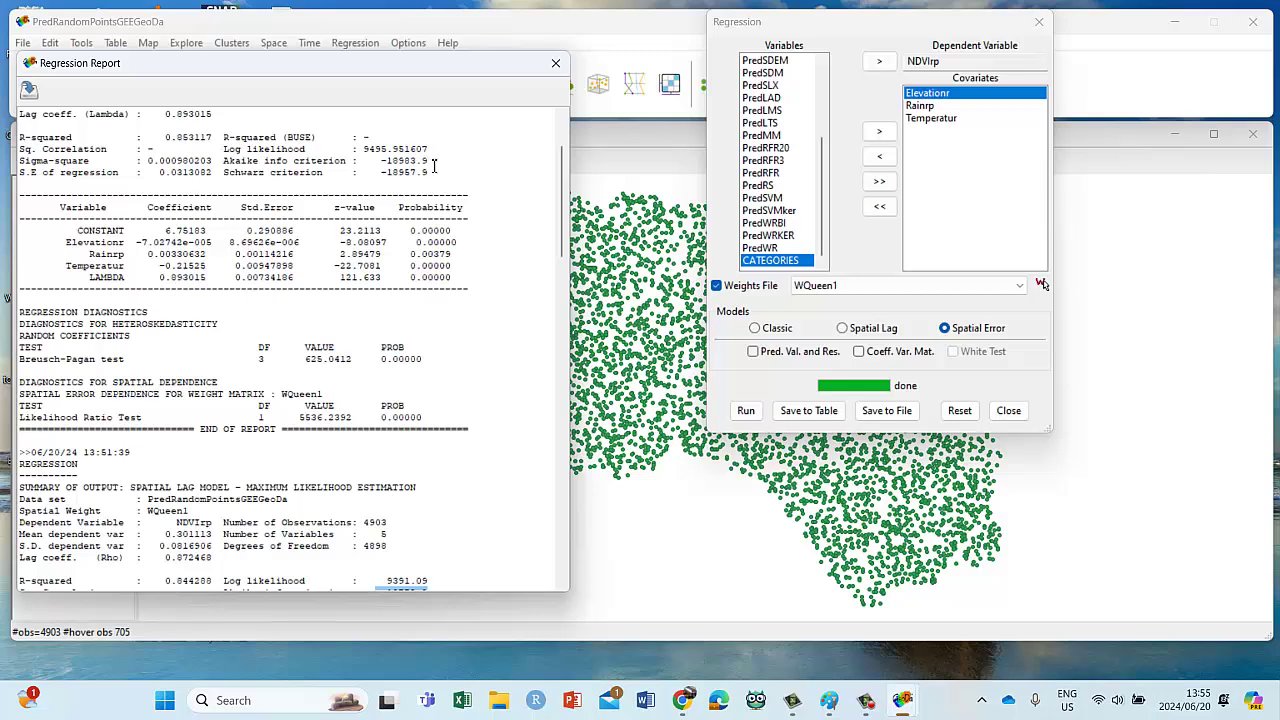
scroll(430, 240, "down", 4)
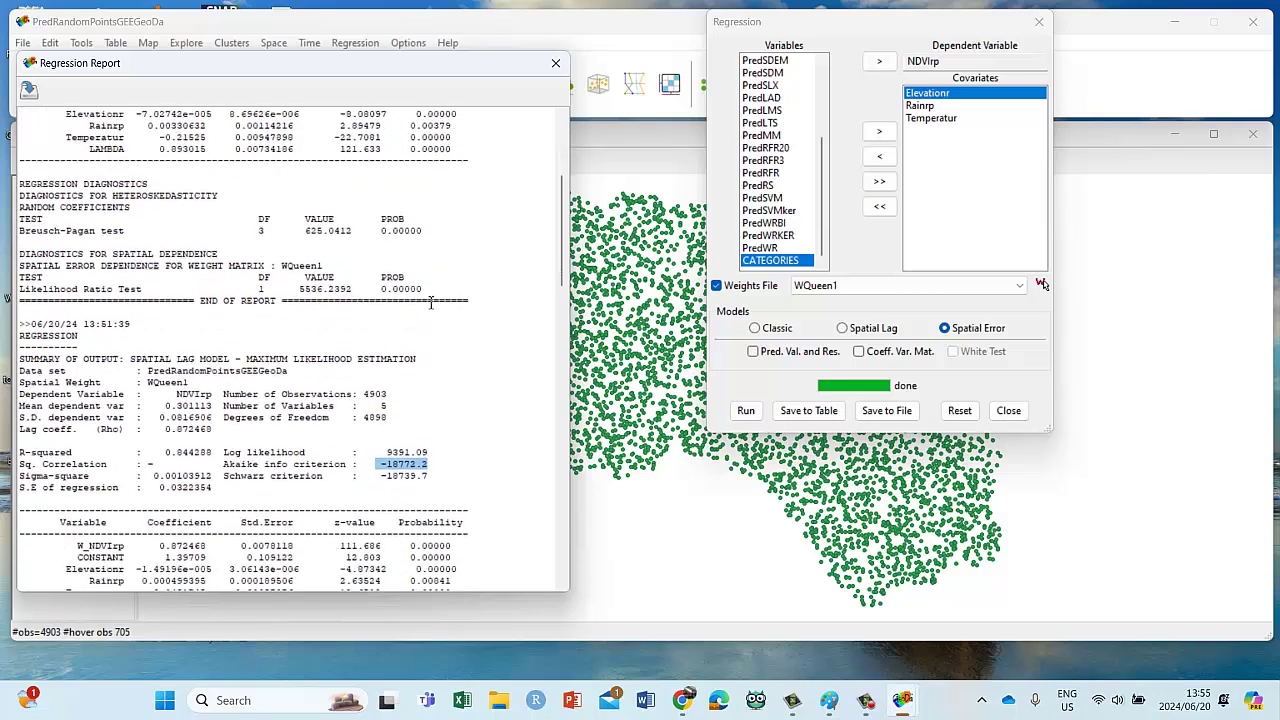
scroll(448, 405, "up", 1)
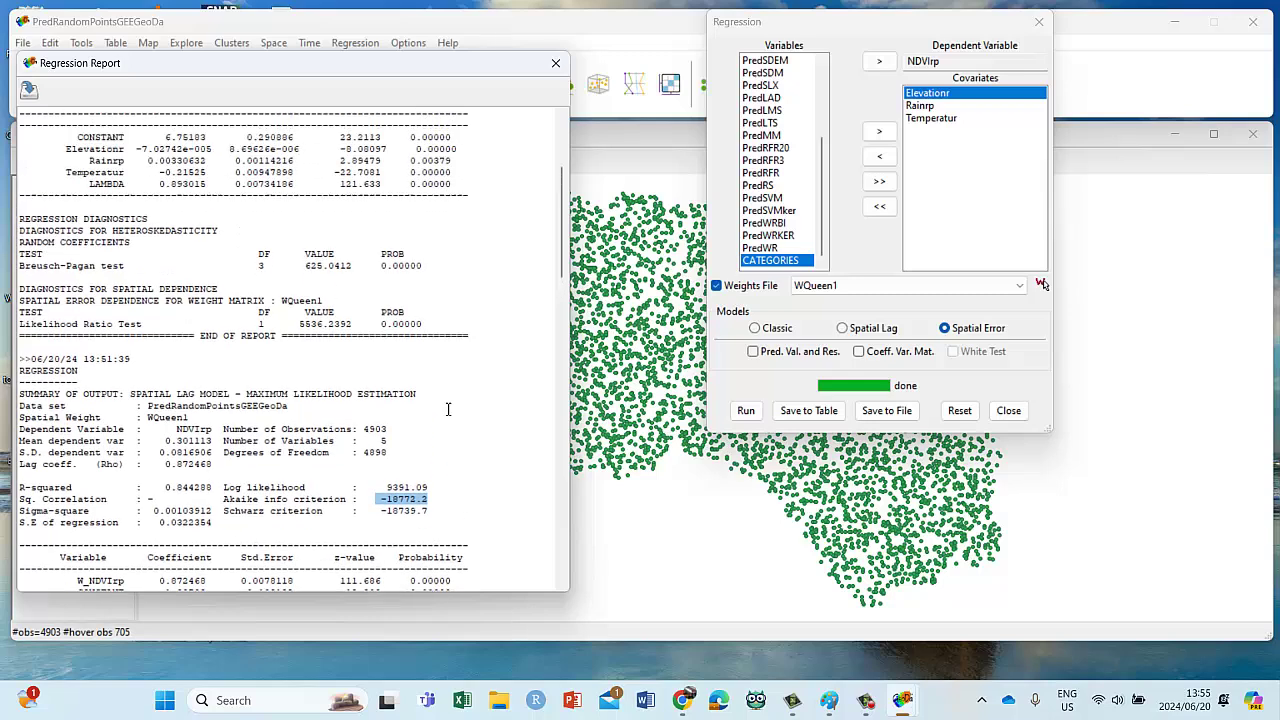
scroll(448, 409, "up", 5)
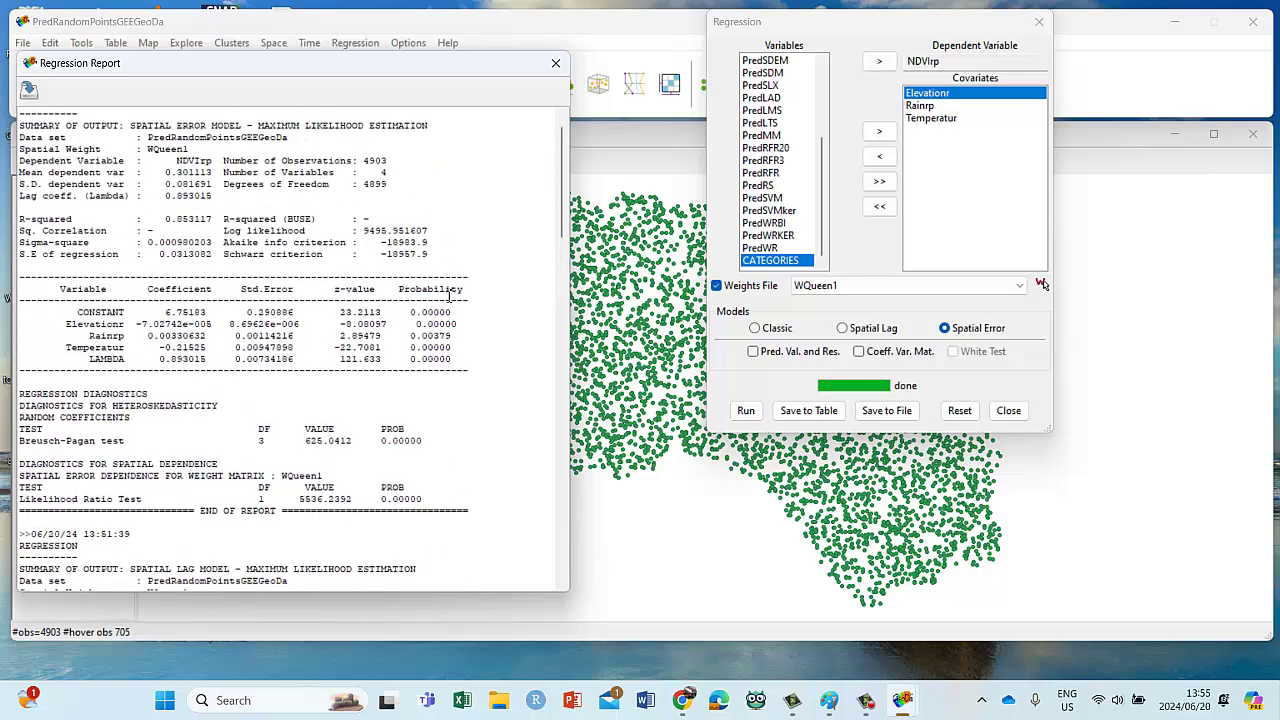
scroll(449, 293, "down", 5)
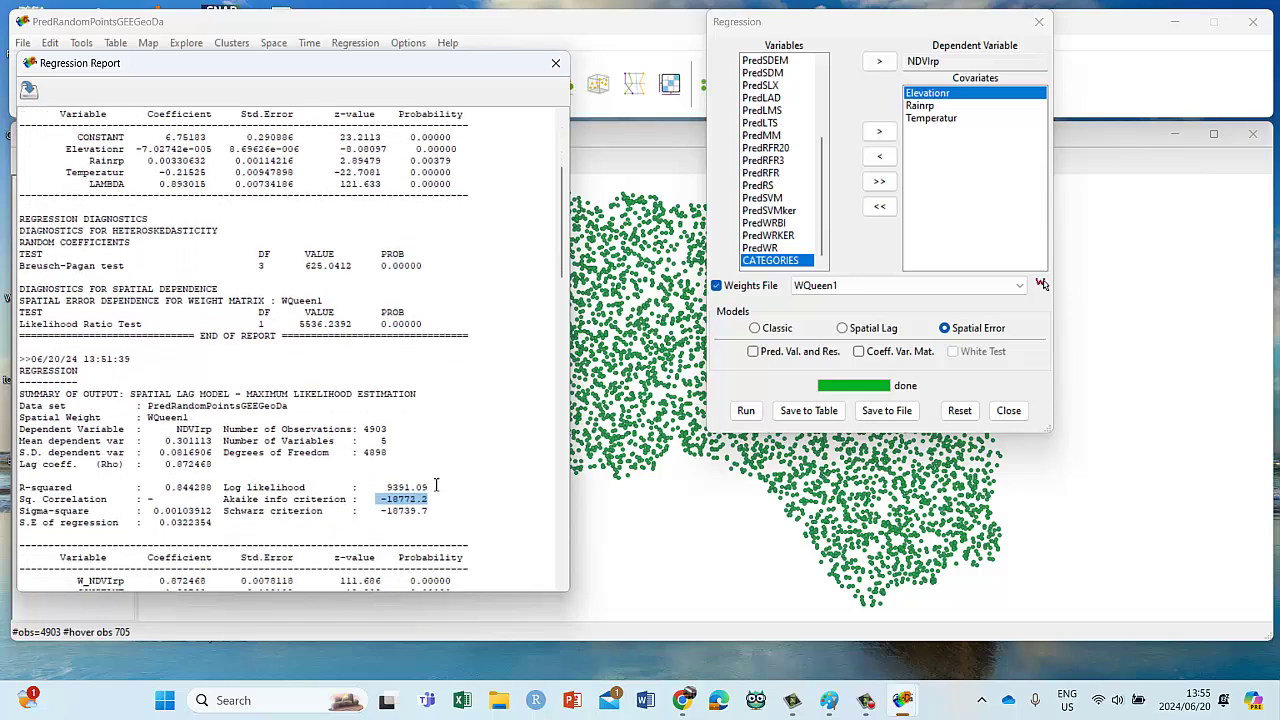
scroll(420, 220, "up", 6)
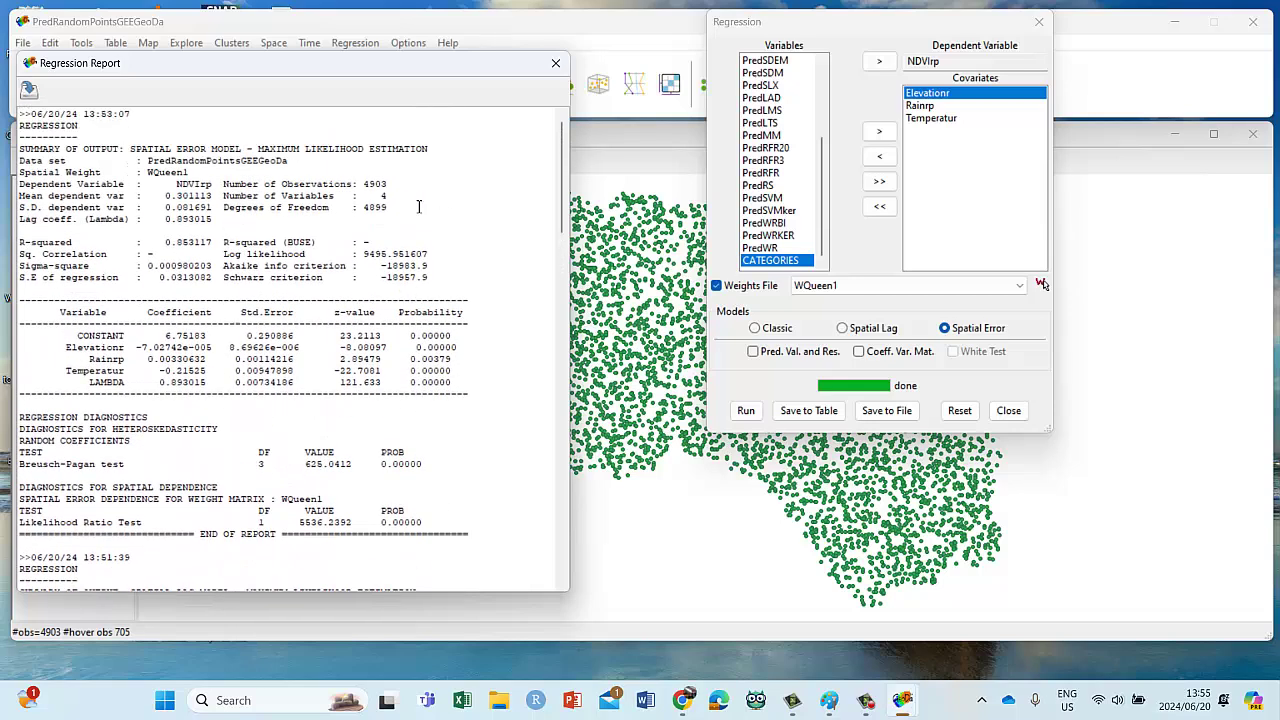
- Highlight the Akaike info and Schwarz criteria in both reports and return to the start of the spatial error report
left_click_drag(430, 267, 382, 279)
scroll(464, 477, "down", 5)
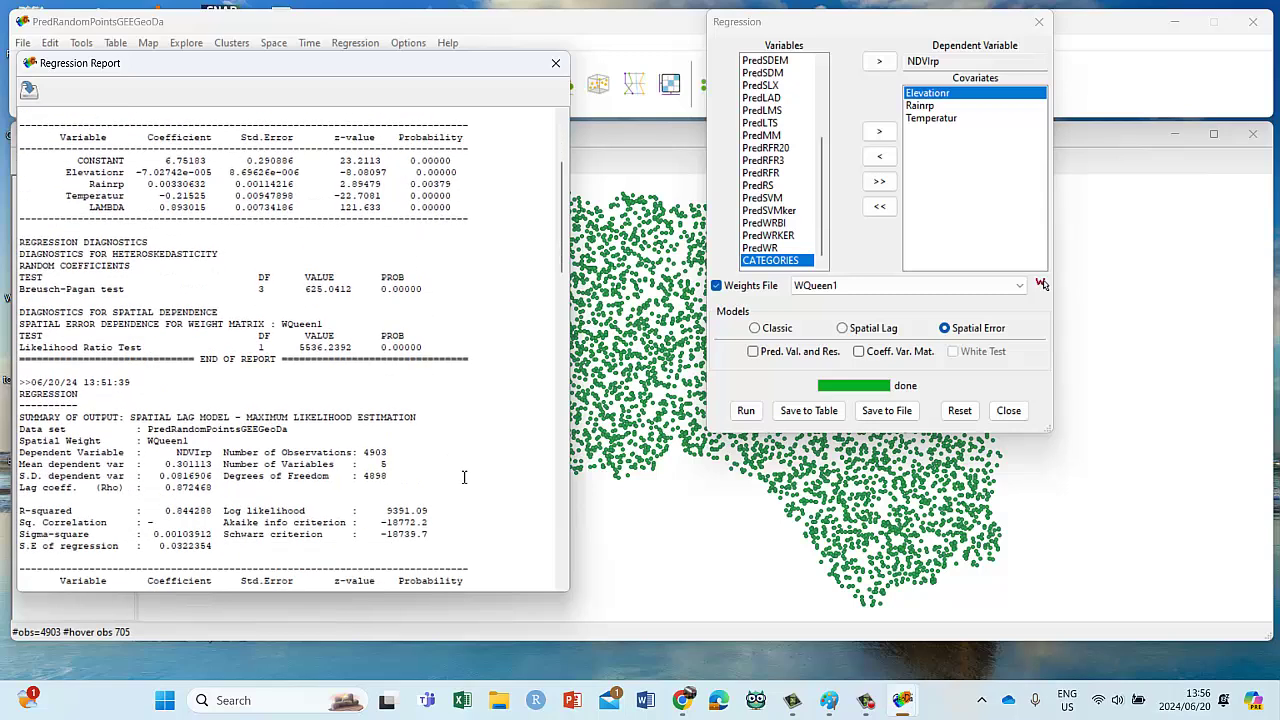
left_click_drag(437, 546, 257, 523)
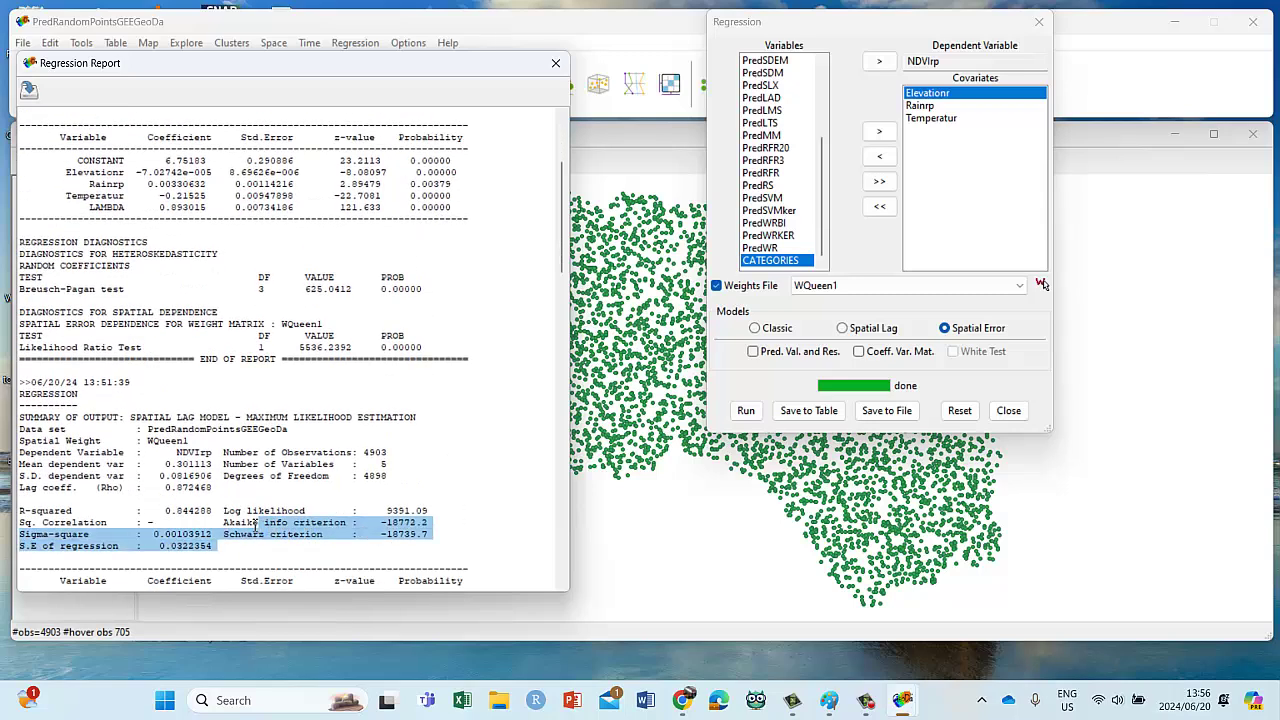
left_click(404, 497)
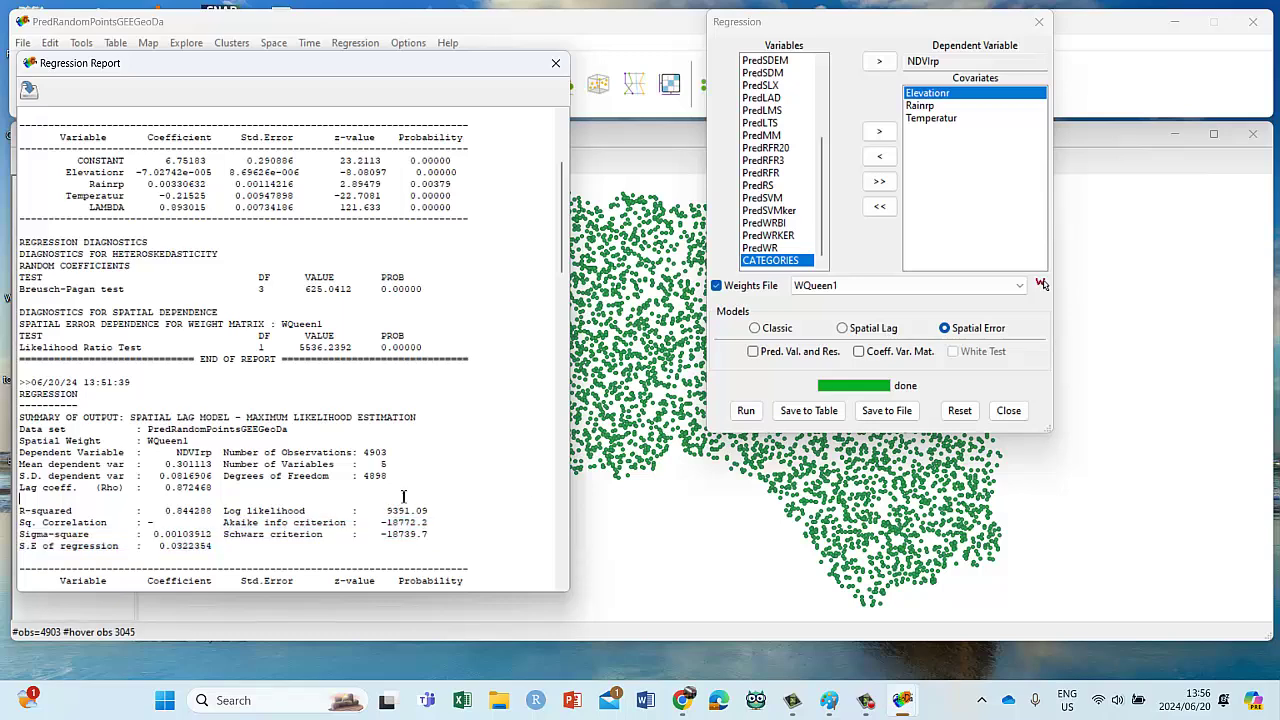
scroll(403, 462, "up", 5)
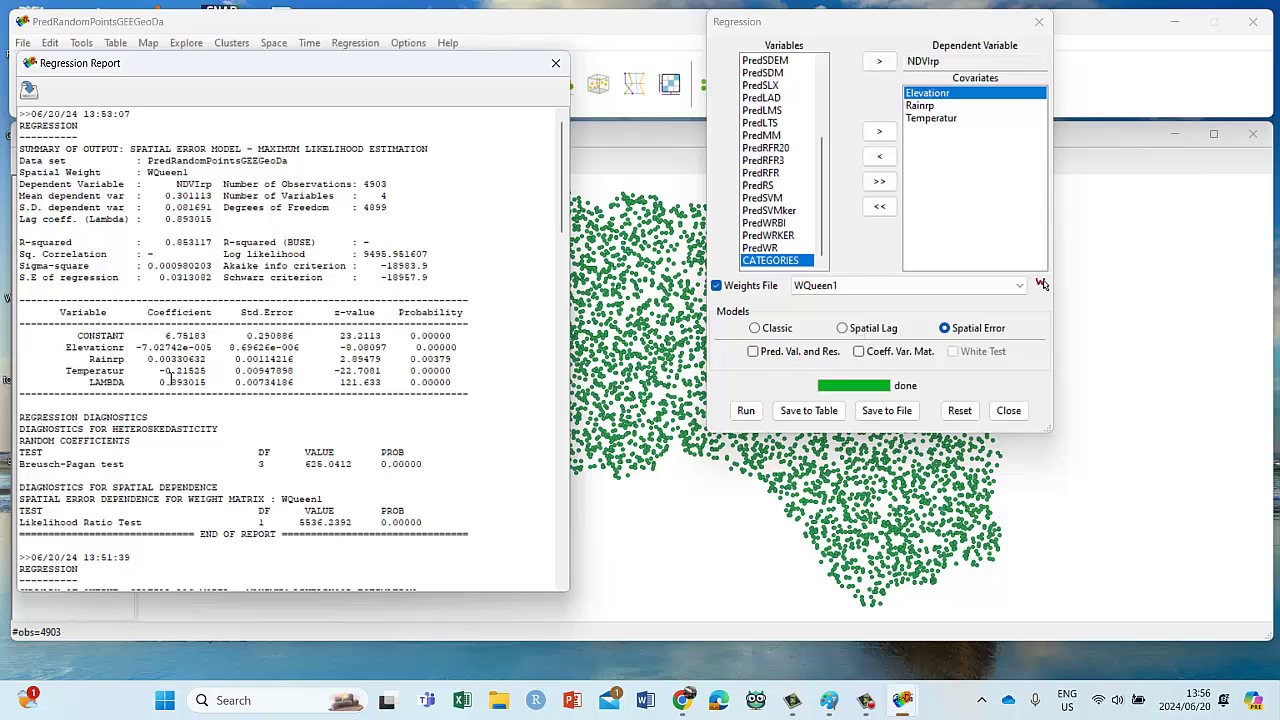
- Find the WQueen1 ordinary least squares report and highlight its spatial dependence diagnostics, narrowing to Lagrange Multiplier (SARMA)
scroll(320, 350, "down", 3)
scroll(325, 363, "down", 7)
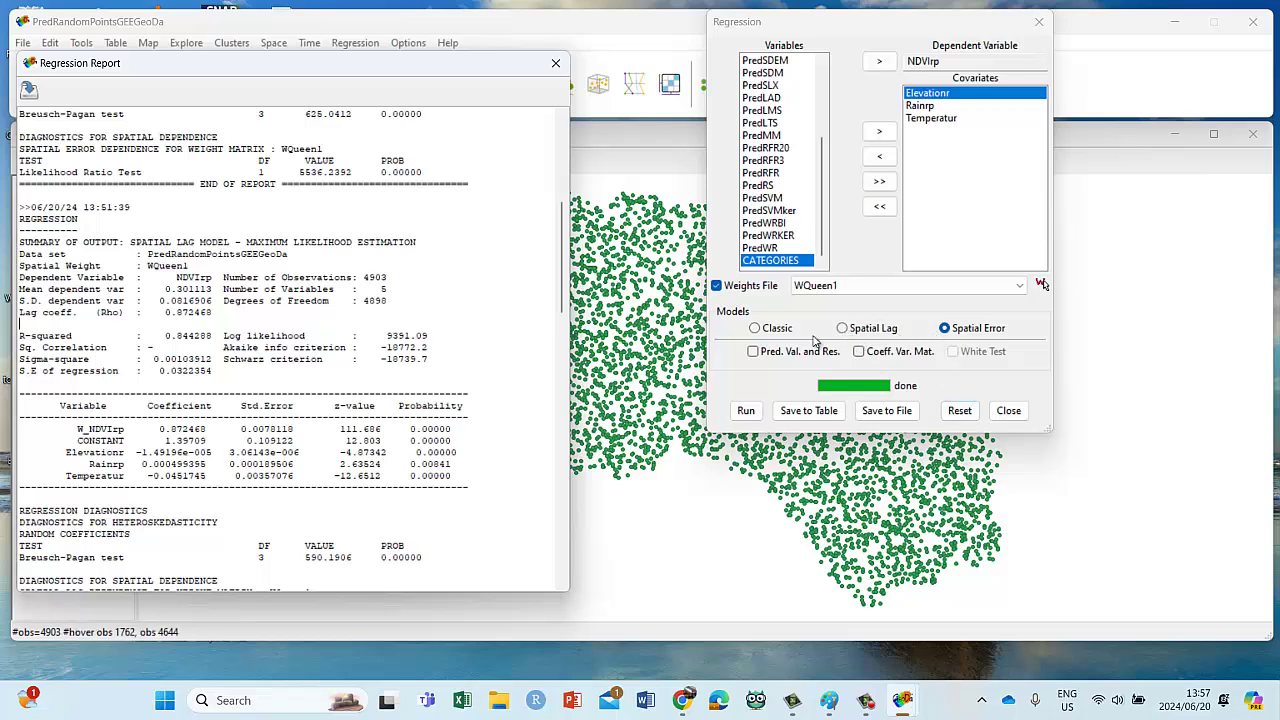
scroll(155, 330, "down", 10)
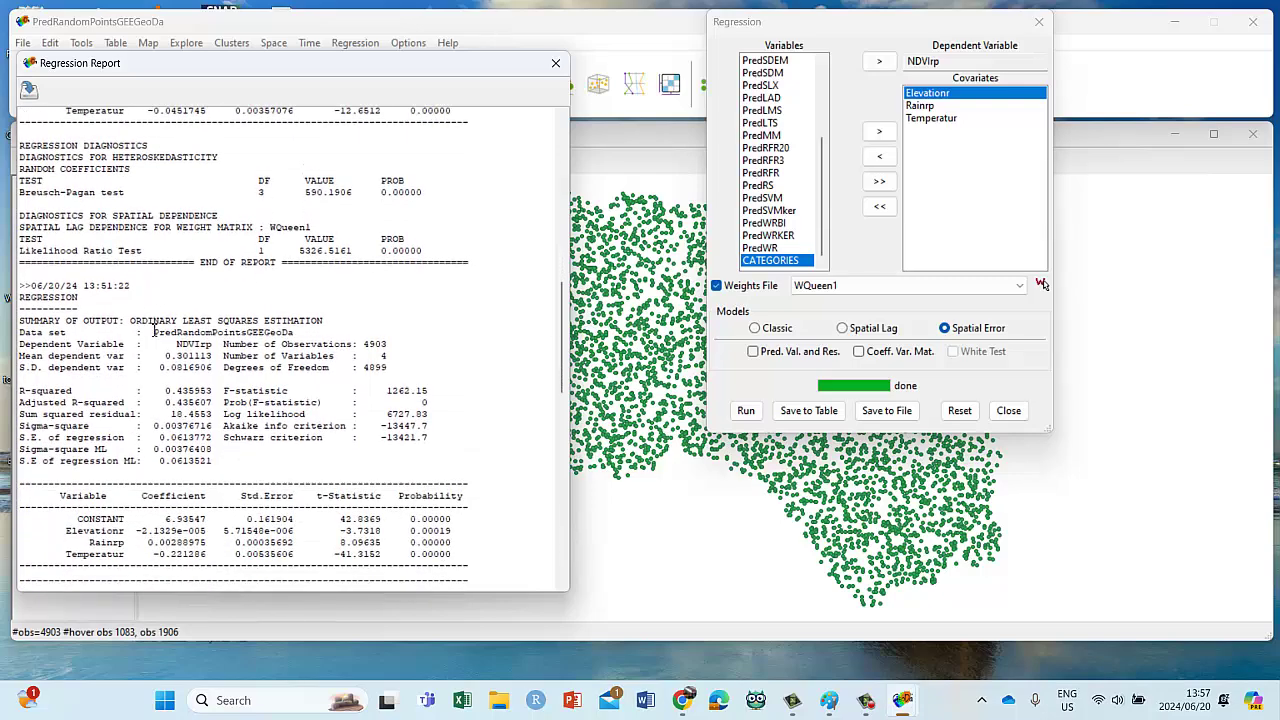
scroll(155, 330, "down", 20)
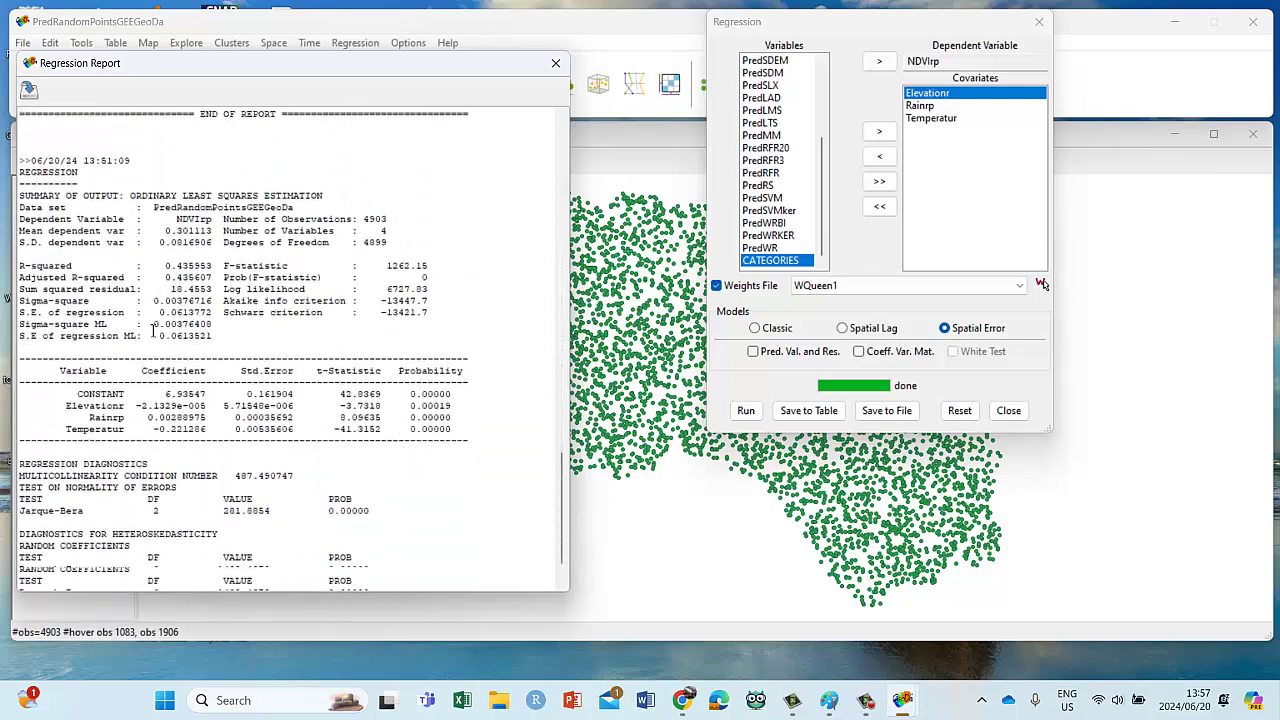
scroll(155, 330, "down", 2)
scroll(153, 330, "up", 10)
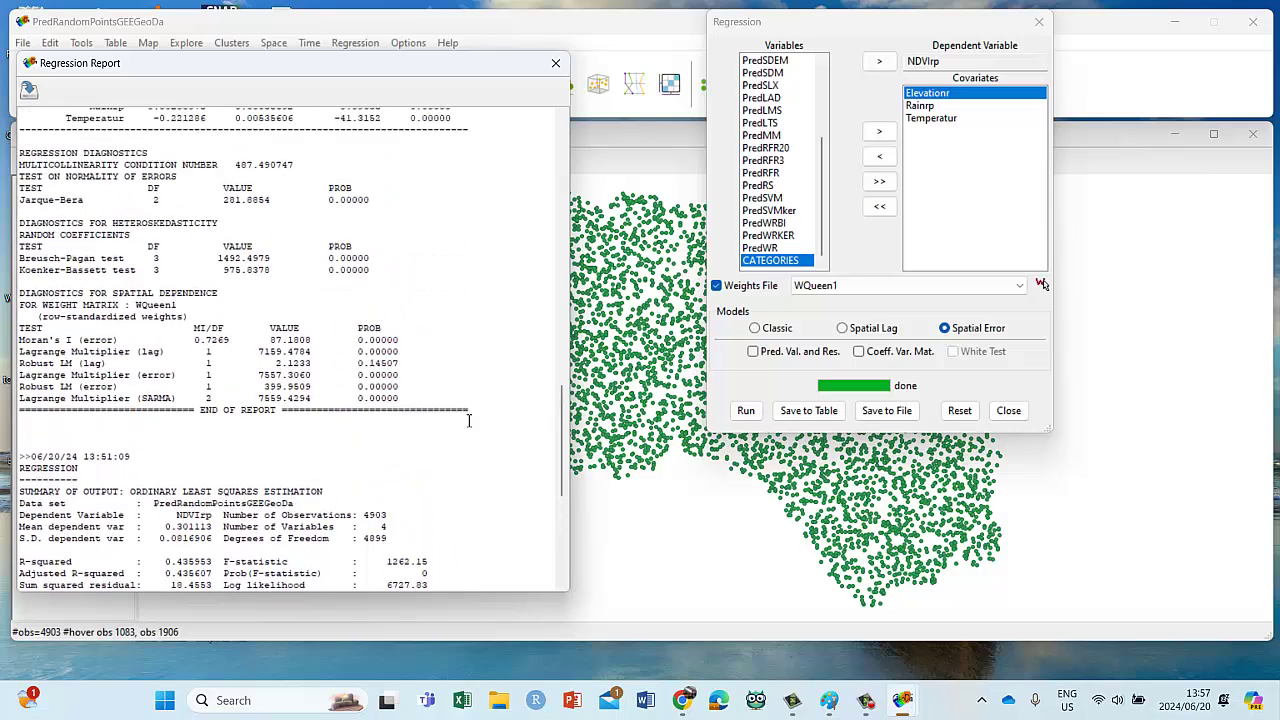
left_click_drag(500, 417, 18, 294)
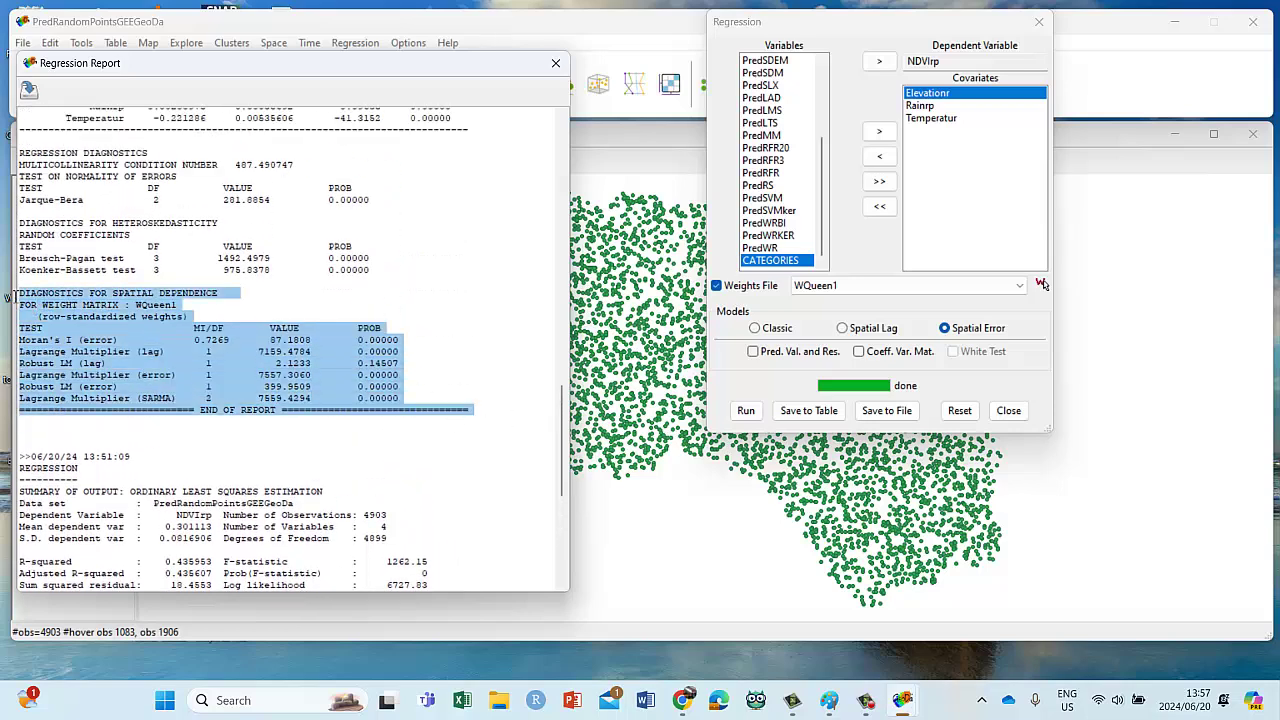
left_click(184, 351)
left_click_drag(483, 409, 24, 294)
left_click(112, 333)
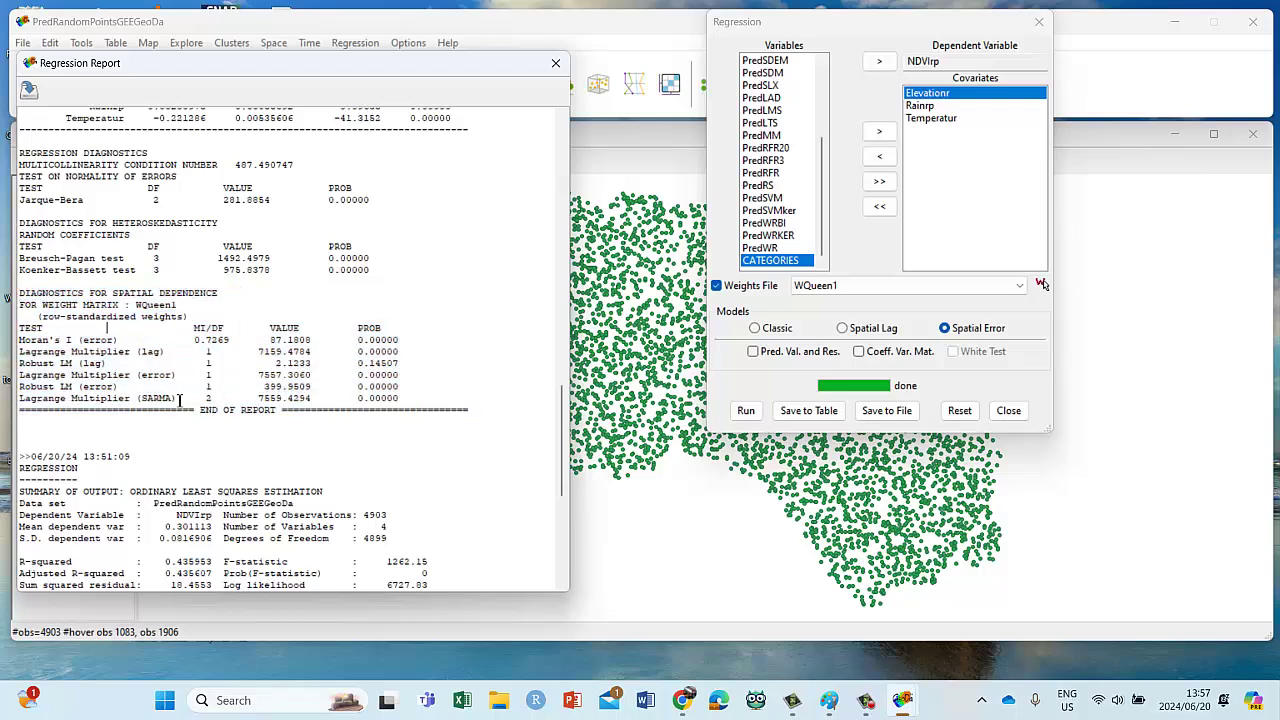
left_click_drag(177, 398, 16, 400)
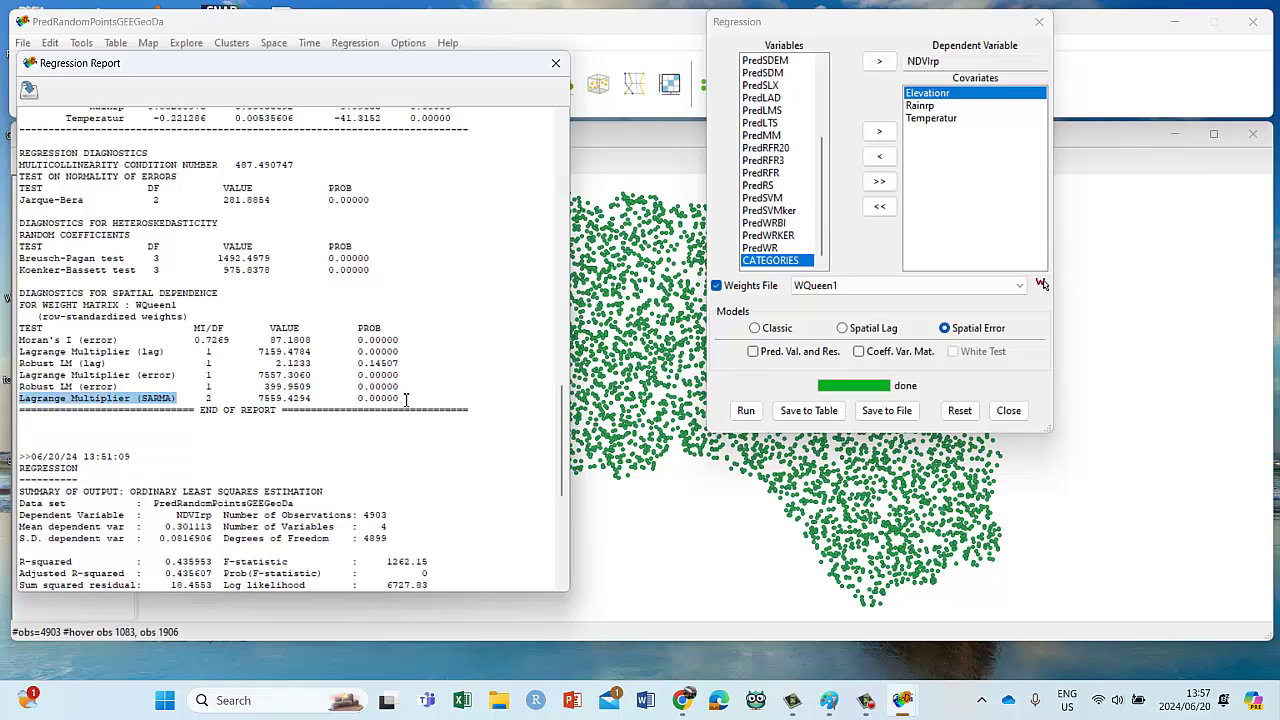
- Return to the spatial error report and enable the predicted values and residuals option for the regression
scroll(404, 400, "down", 15)
scroll(411, 331, "up", 15)
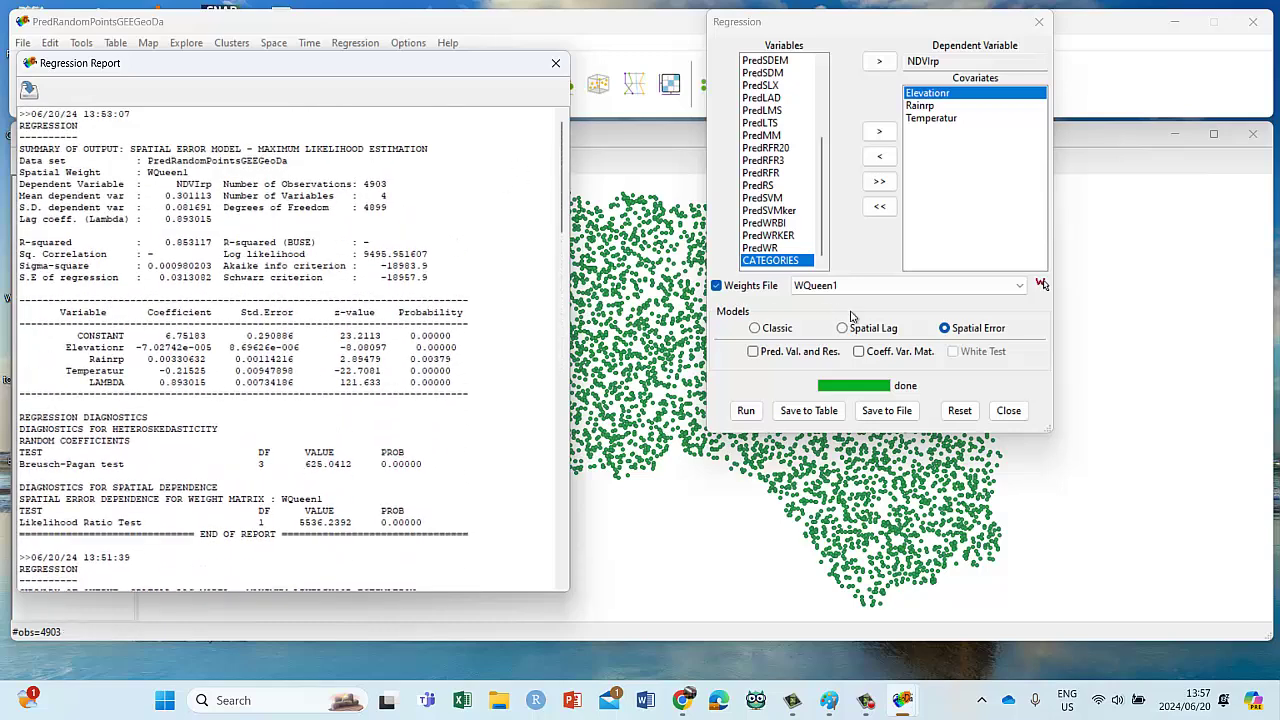
left_click(755, 355)
left_click(753, 352)
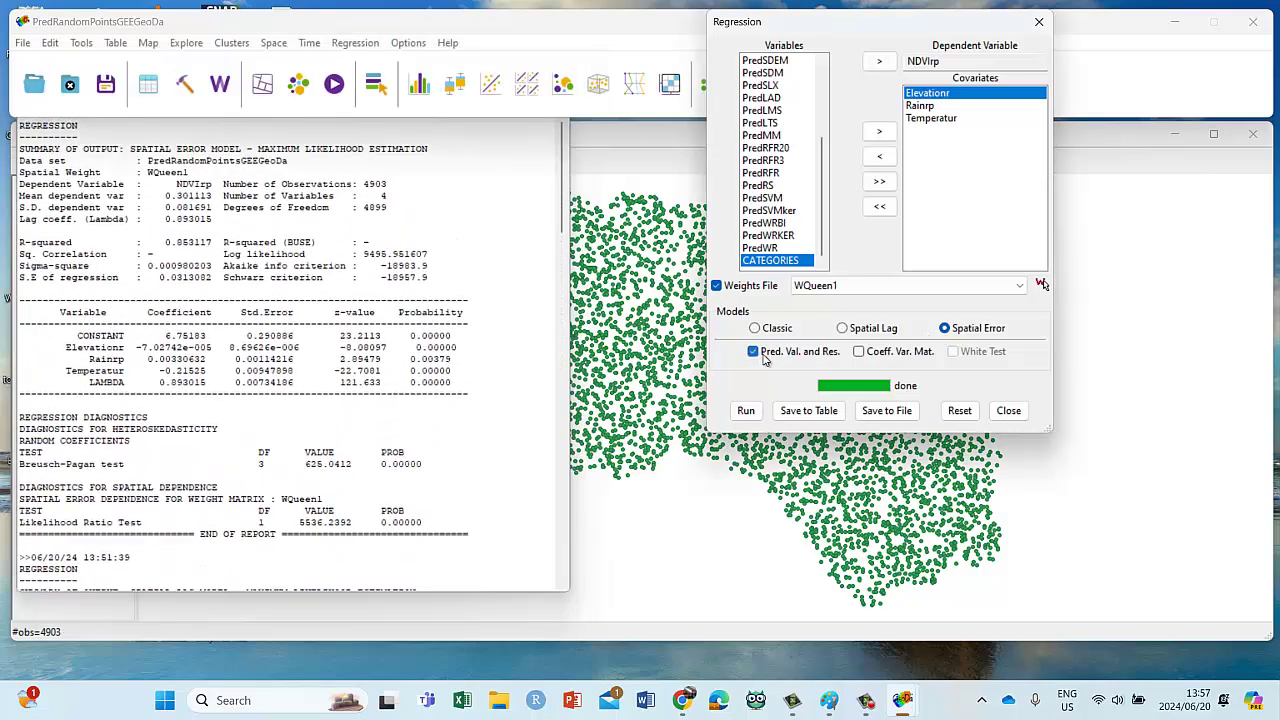
- Run the spatial error model with predicted values and residuals included and go through the observation list in its report
left_click(765, 410)
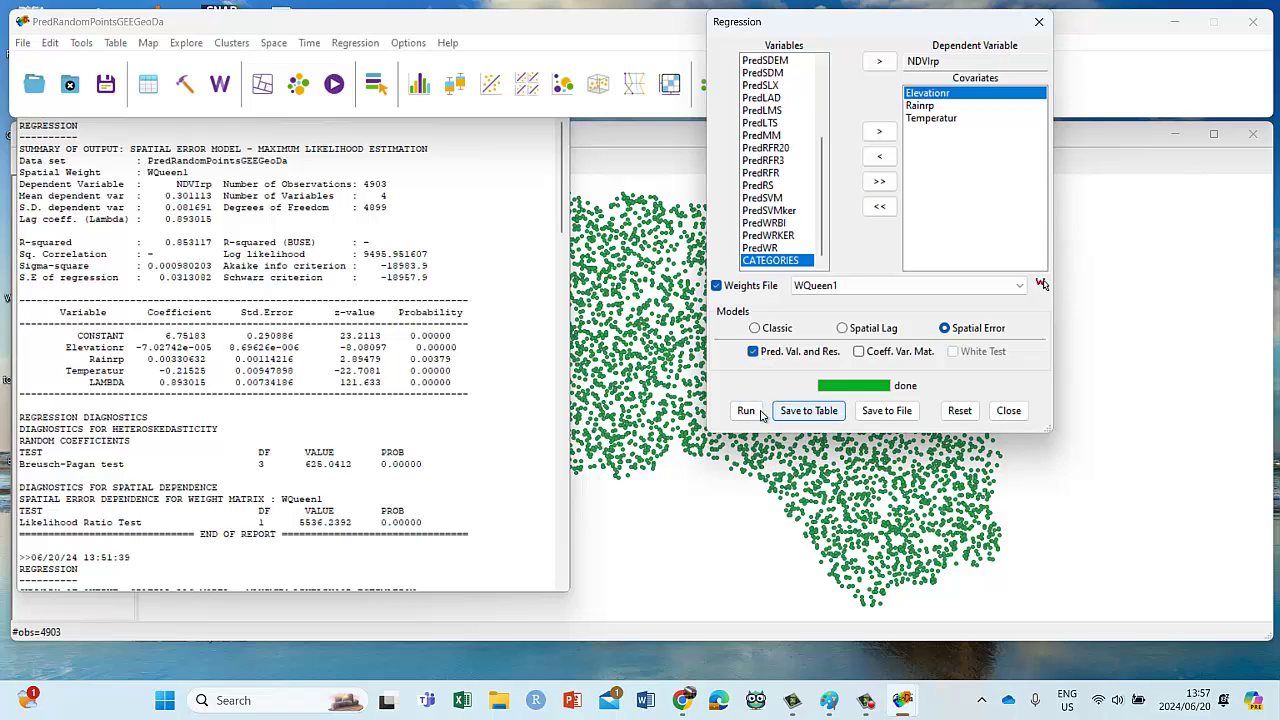
left_click(746, 411)
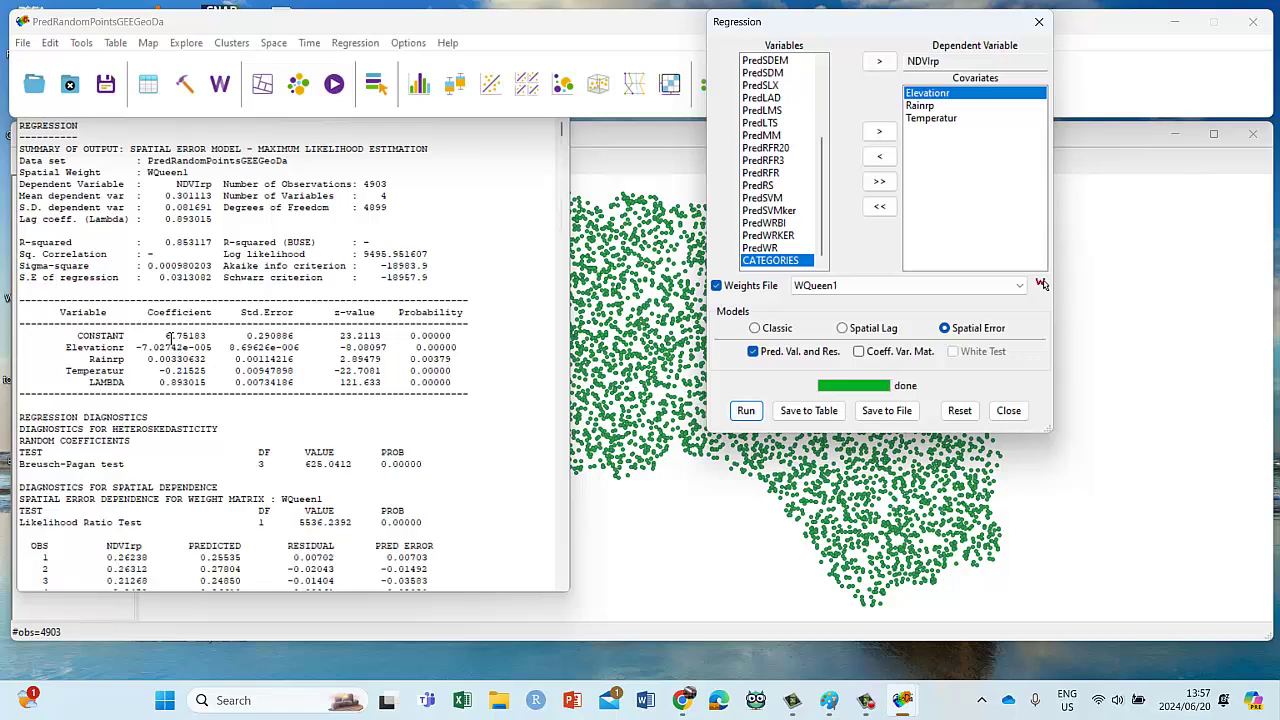
scroll(141, 432, "down", 3)
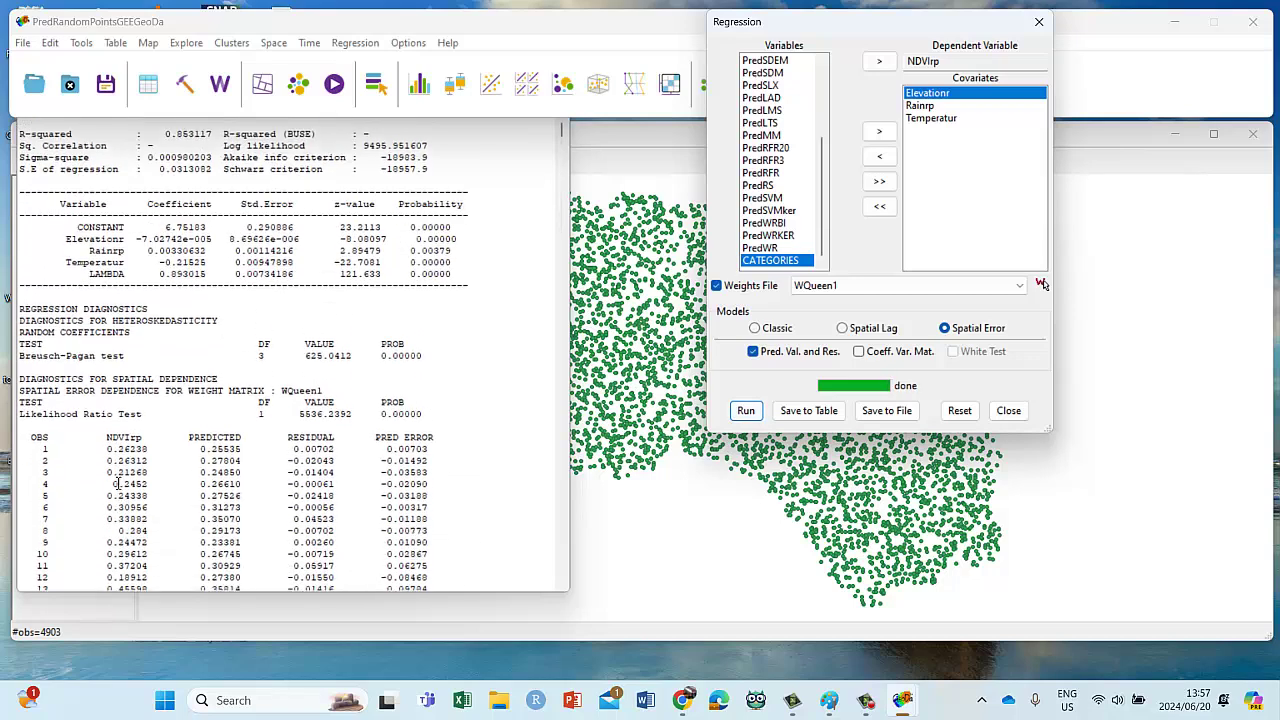
scroll(118, 462, "down", 3)
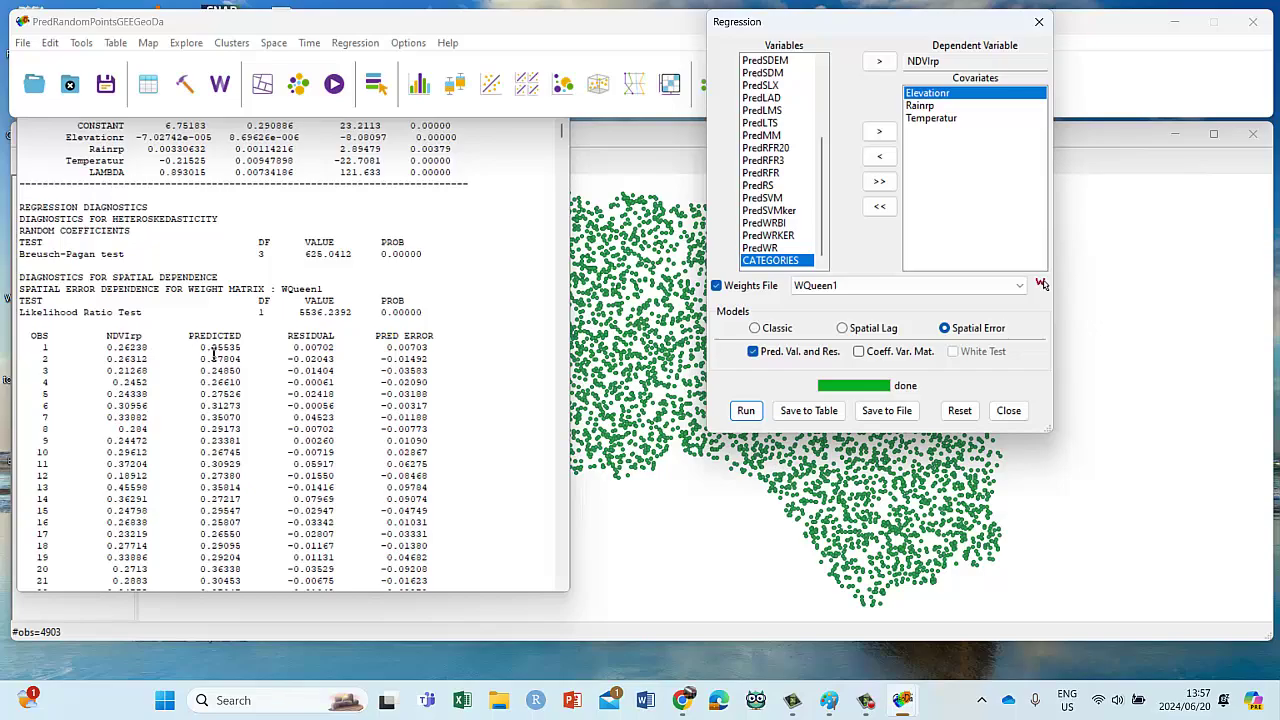
scroll(410, 250, "down", 6)
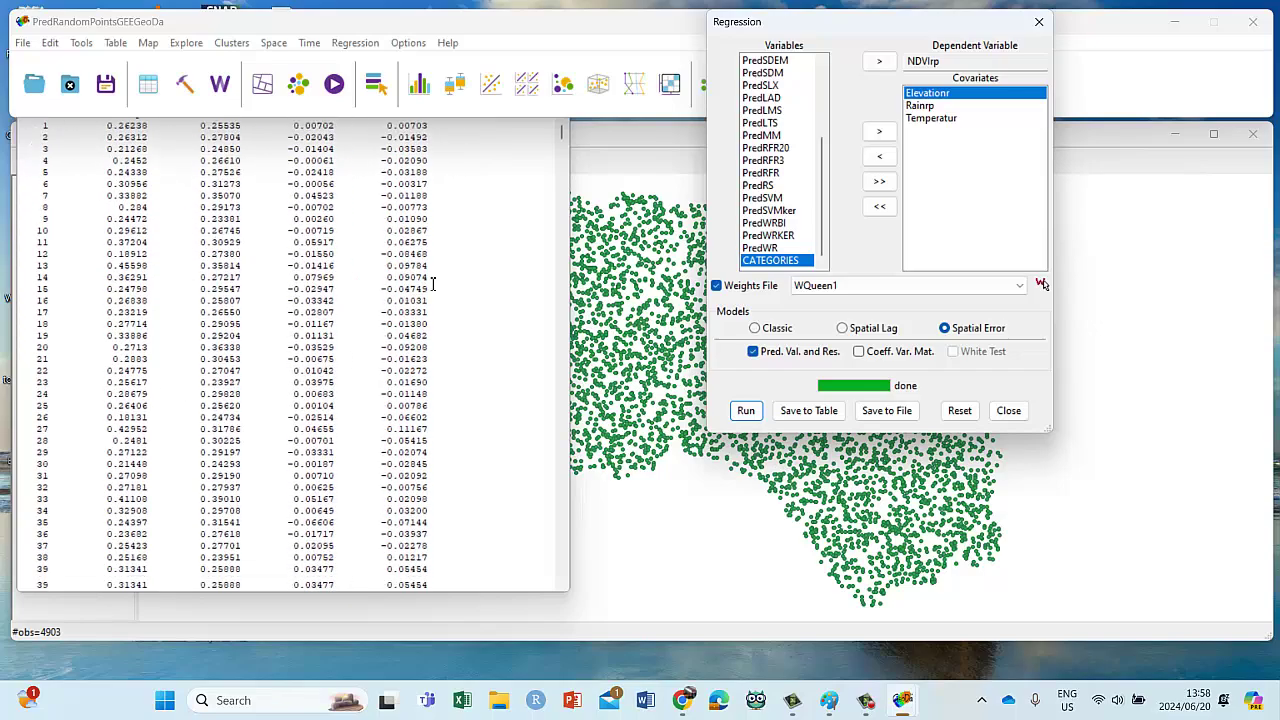
left_click_drag(562, 132, 580, 550)
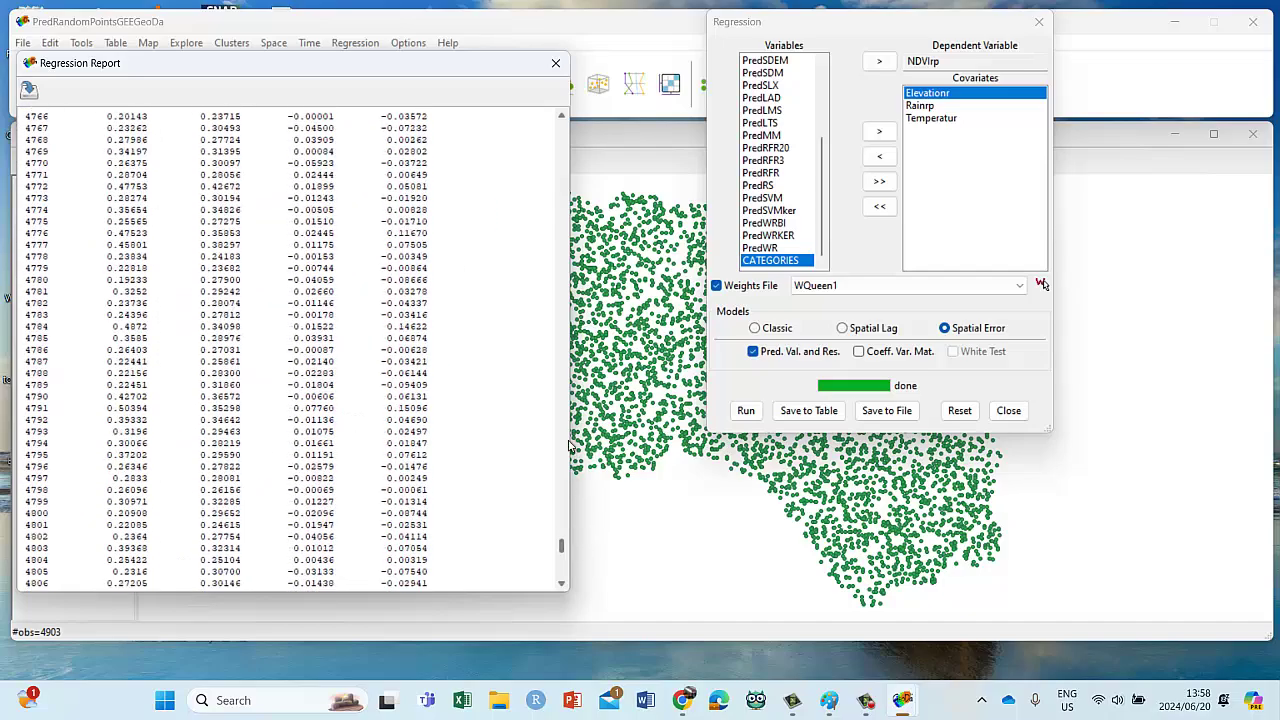
- Turn off the predicted values and residuals option and check the available weights files, keeping WQueen1 selected
left_click(753, 352)
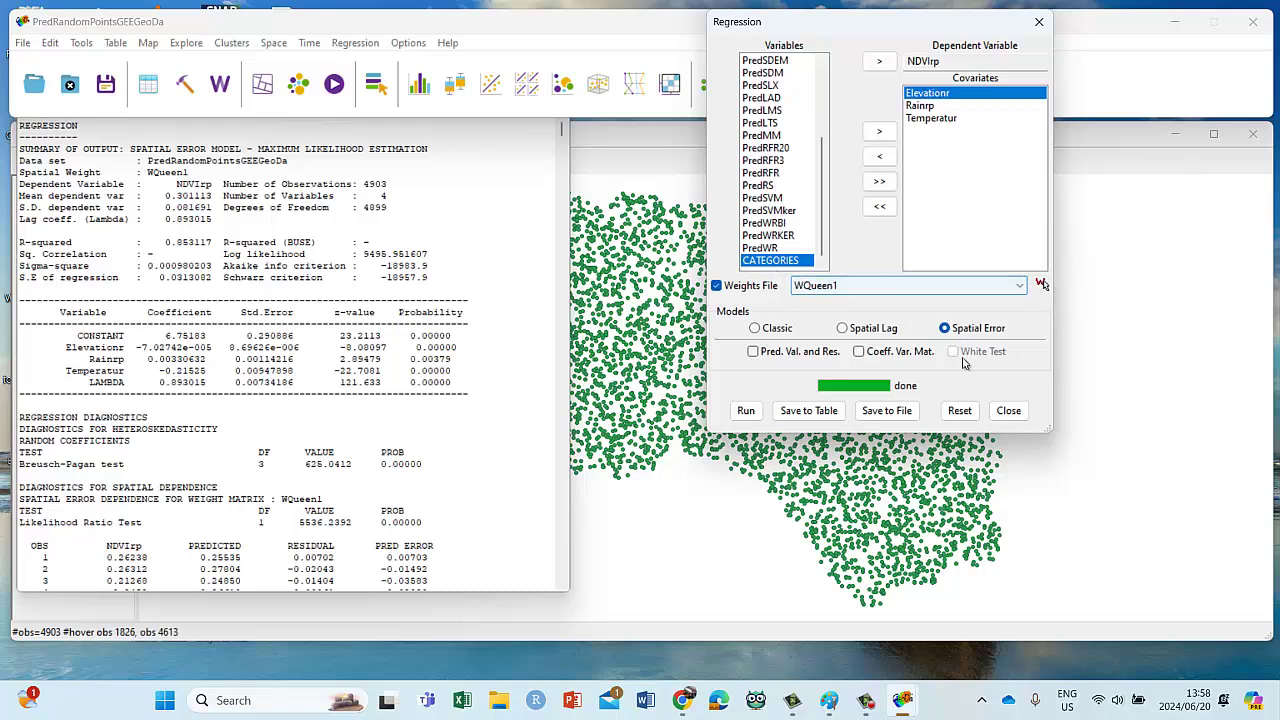
left_click(894, 290)
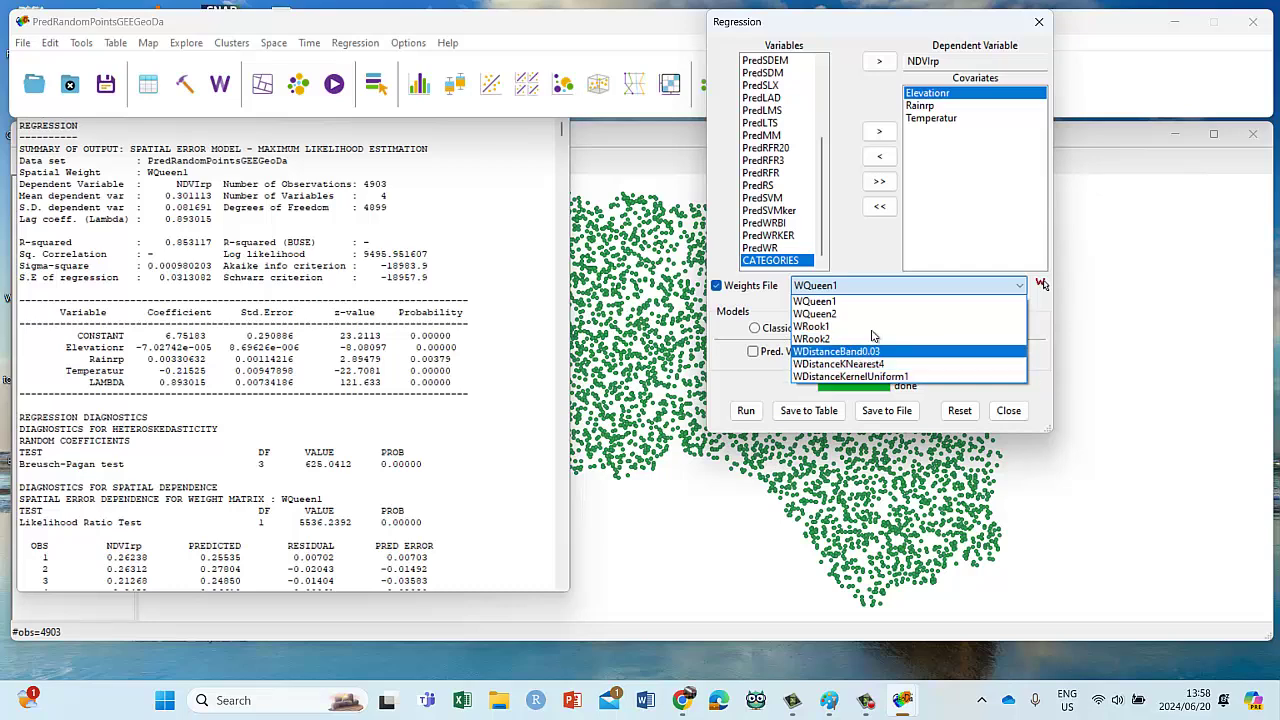
left_click(865, 257)
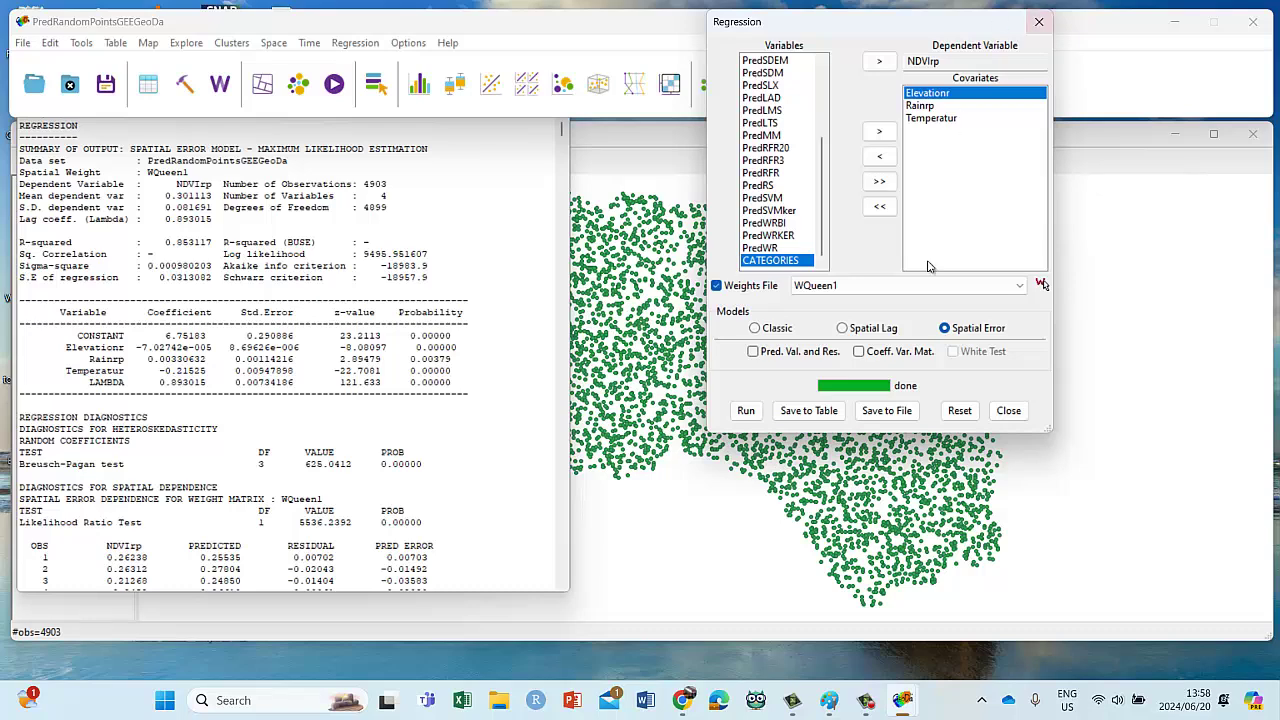
left_click_drag(828, 30, 837, 88)
left_click(464, 140)
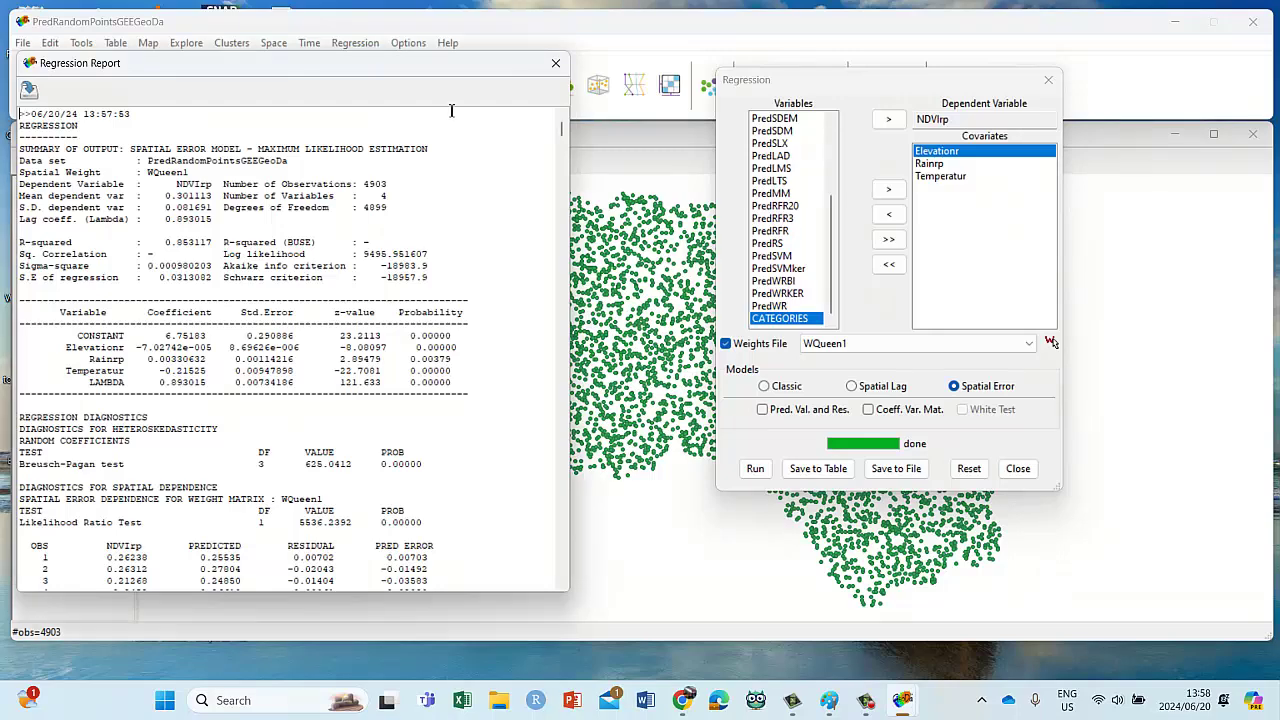
left_click_drag(440, 66, 464, 51)
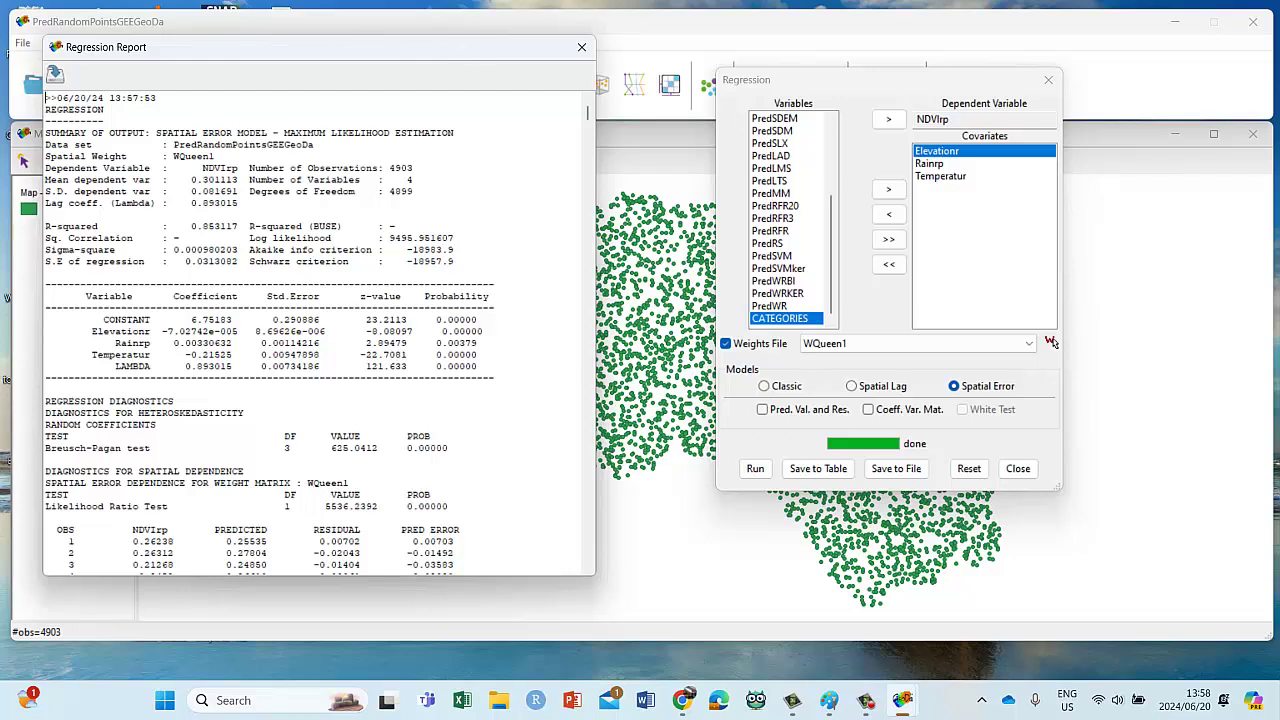
left_click_drag(815, 83, 785, 69)
left_click(524, 138)
left_click_drag(506, 51, 546, 57)
left_click_drag(785, 72, 769, 64)
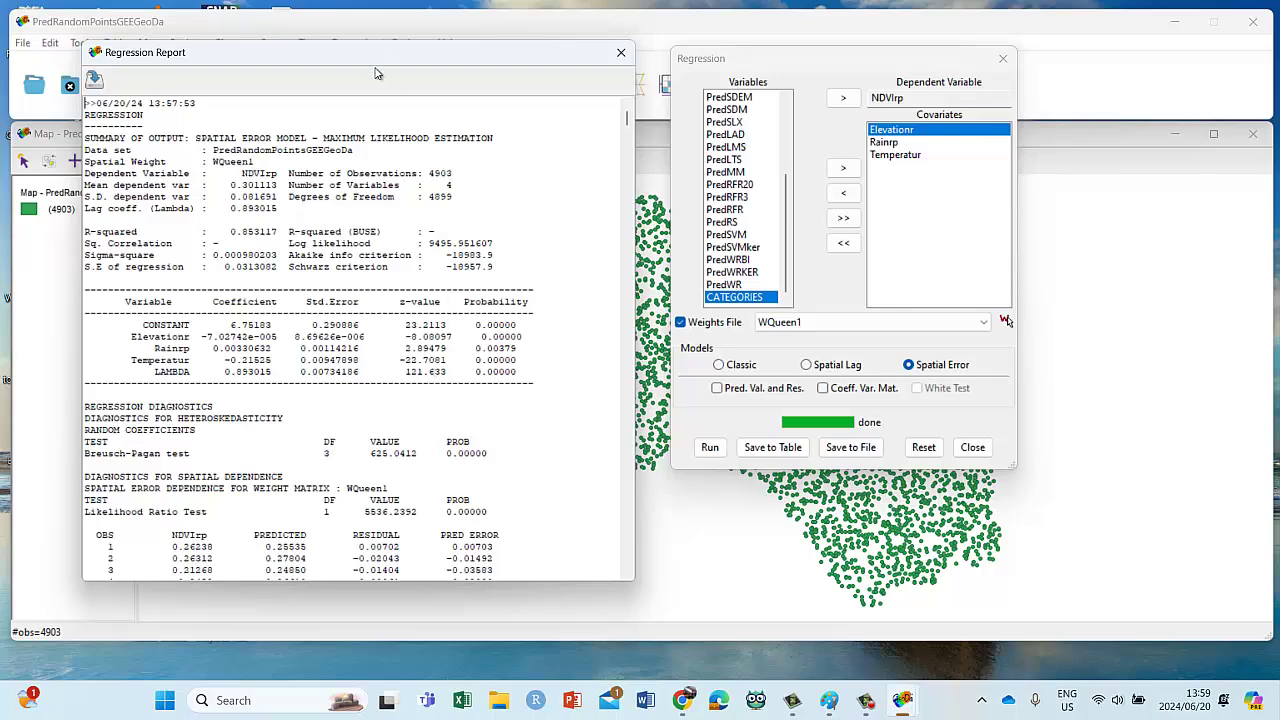
- Move the regression report and the Regression dialog clear of the main toolbar and look over the program's menus
left_click_drag(374, 58, 339, 132)
left_click_drag(794, 64, 782, 157)
left_click(472, 140)
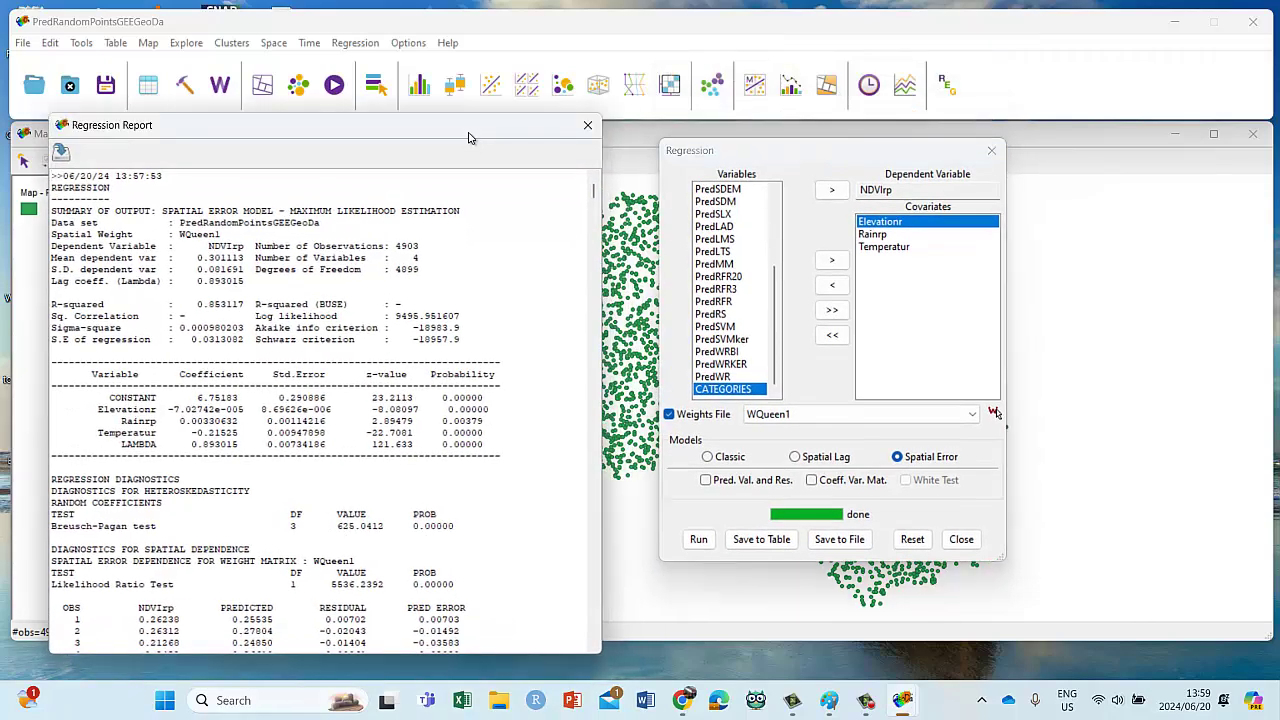
left_click(420, 58)
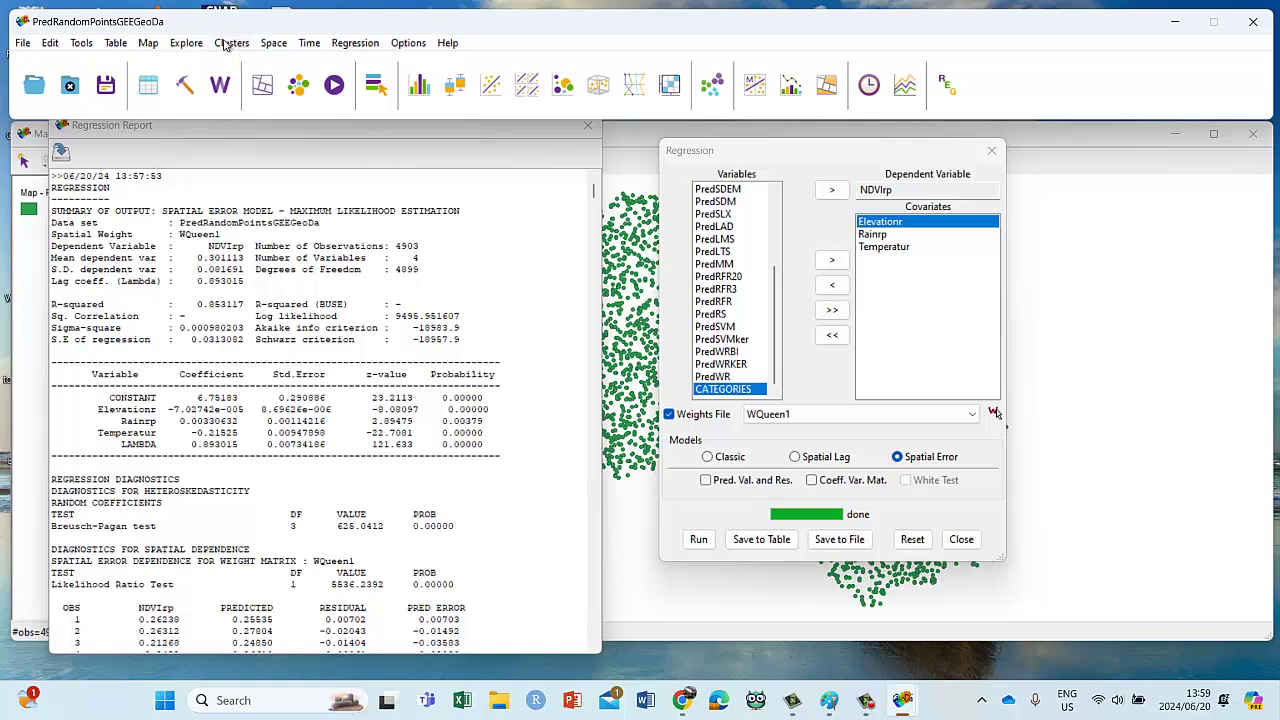
left_click(227, 44)
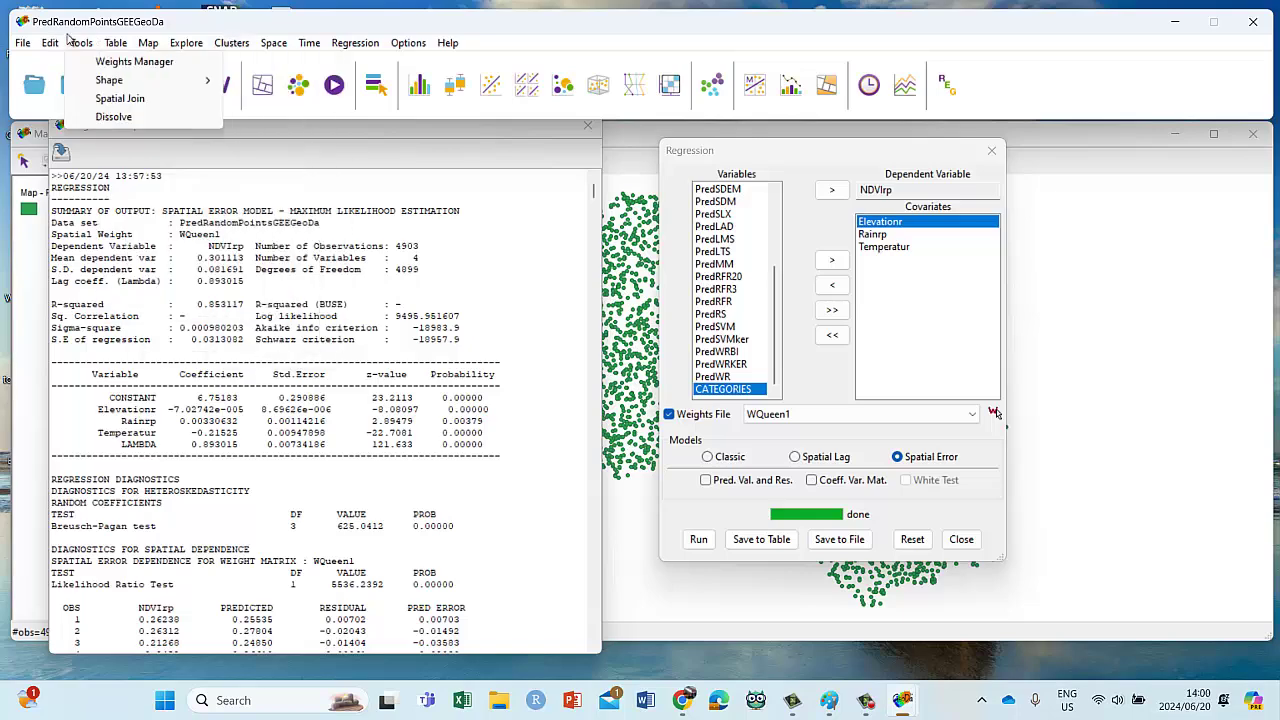
mouse_move(461, 47)
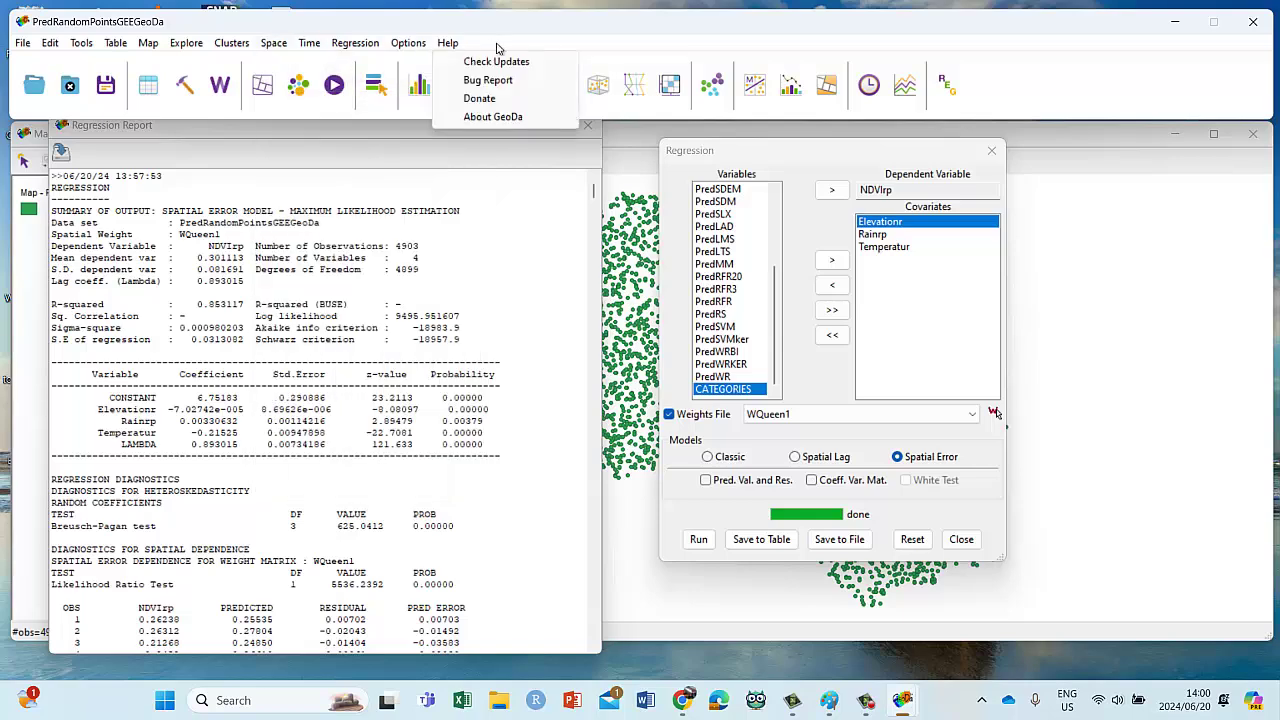
left_click(365, 137)
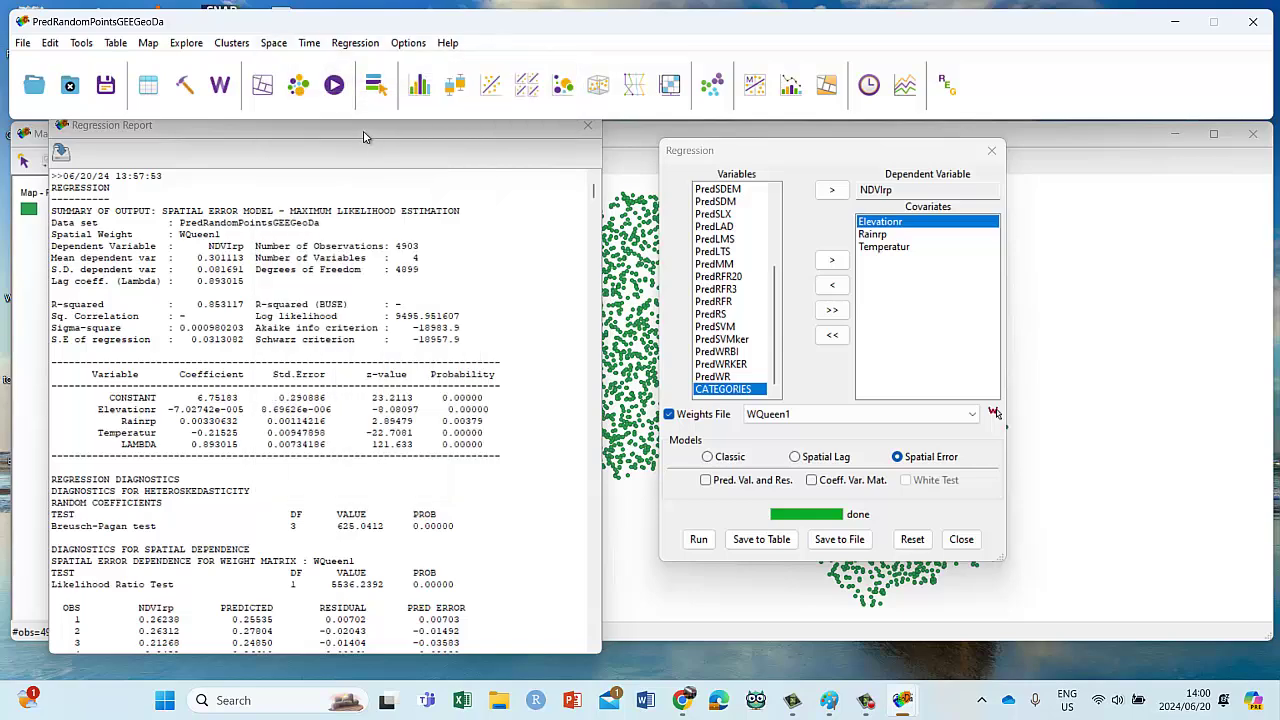
left_click(365, 137)
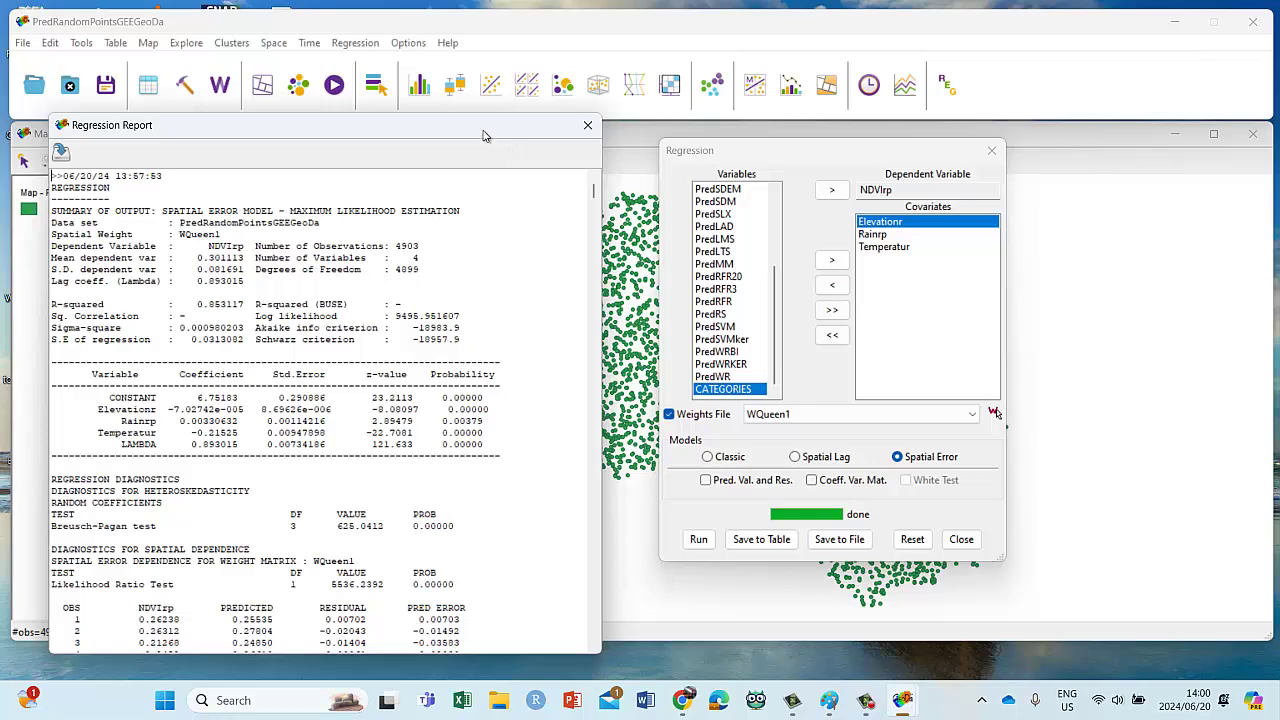
left_click_drag(472, 133, 427, 107)
left_click_drag(813, 160, 840, 108)
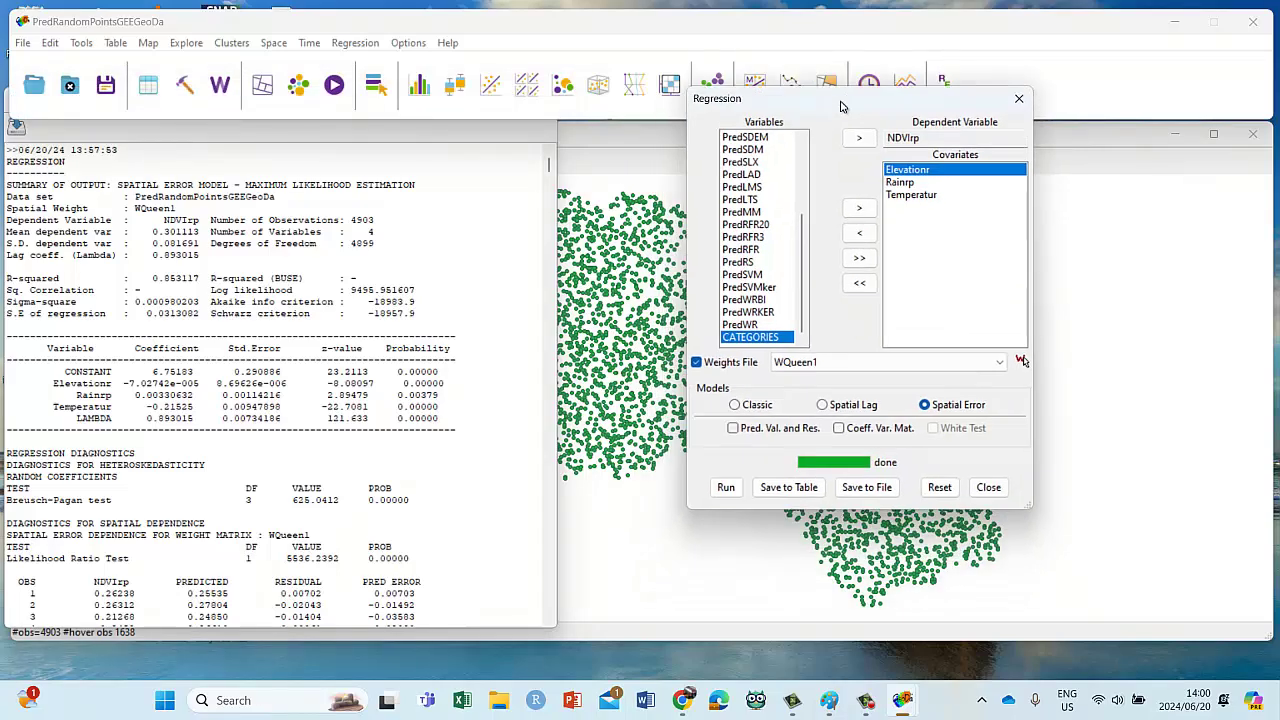
left_click(500, 142)
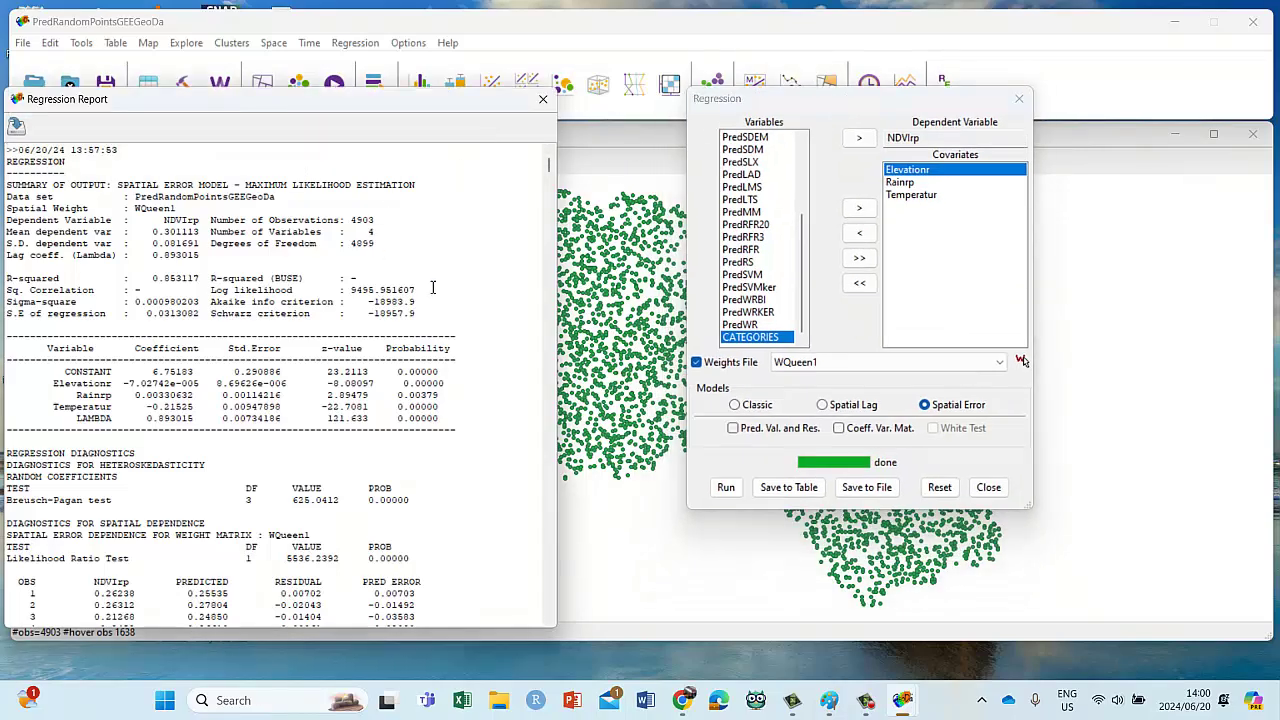
left_click_drag(381, 105, 410, 100)
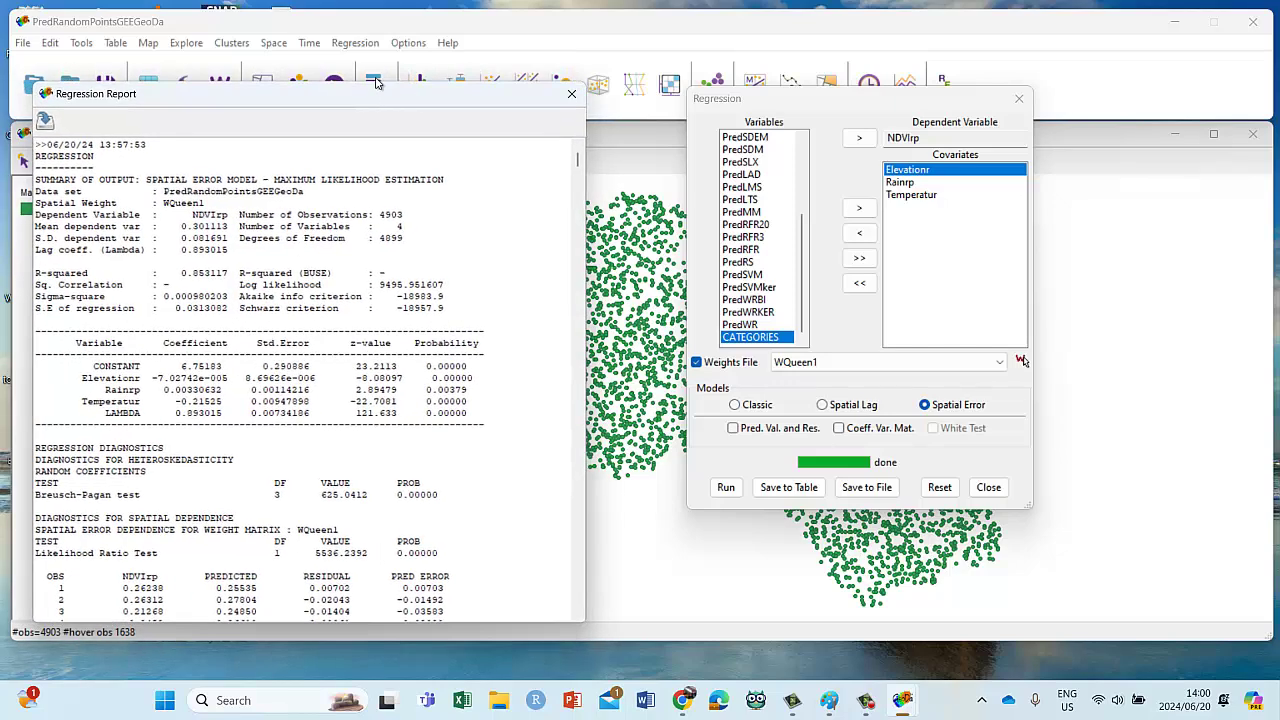